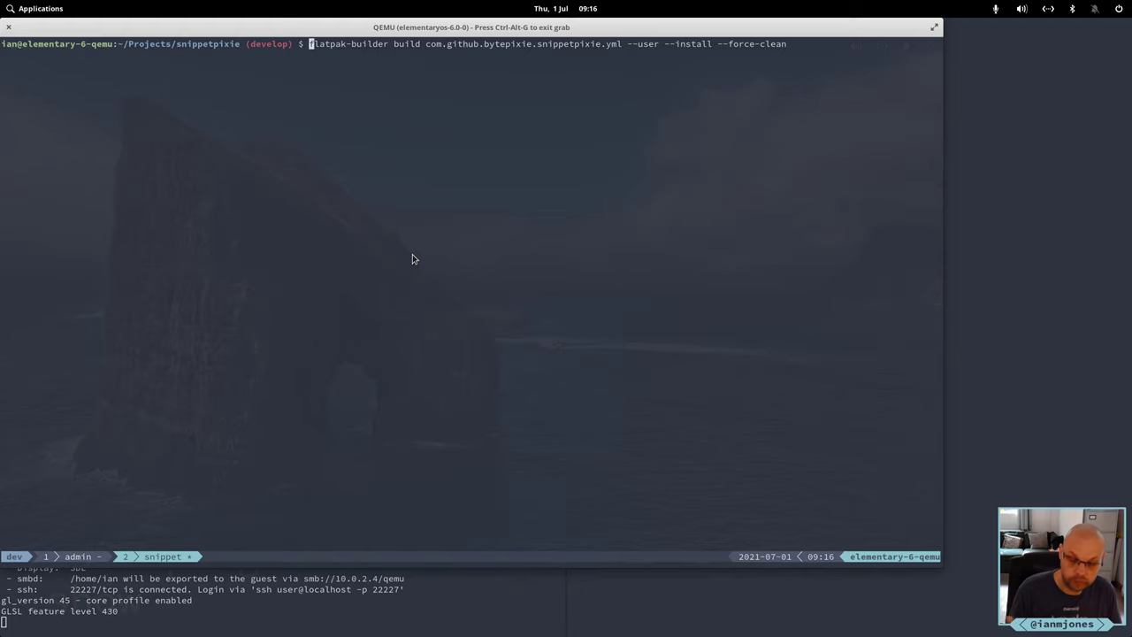
Run flatpak-builder to clean-build com.github.bytepixie.snippetpixie.yml into the build folder and install it for the user
key(Return)
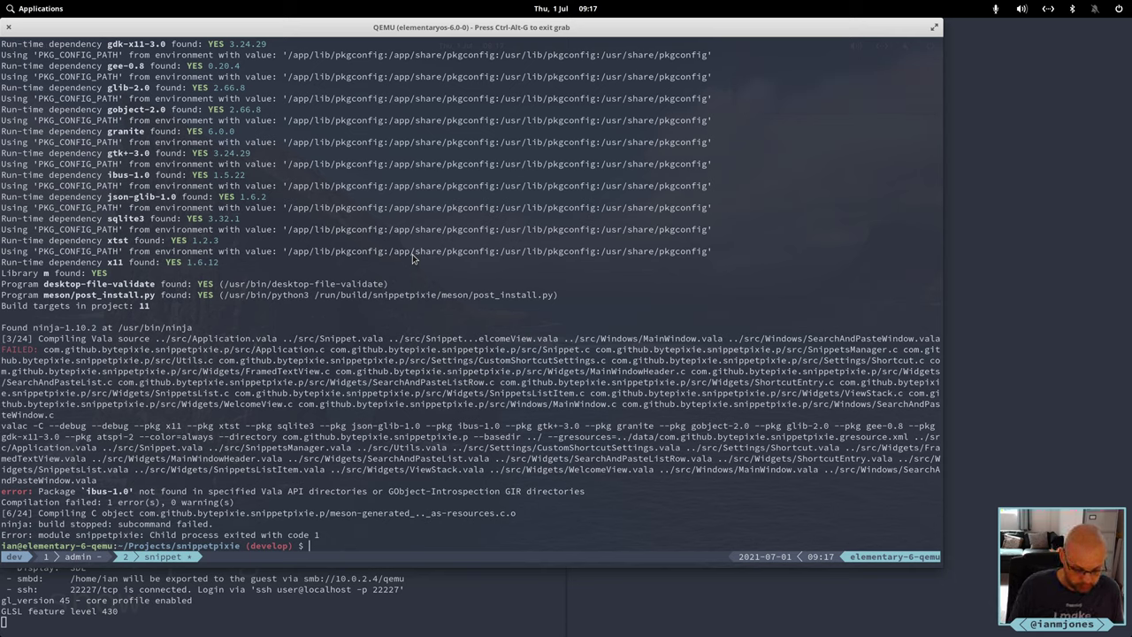
Switch to the virtual machine's empty desktop and clear the AppCenter notifications
key(super+d)
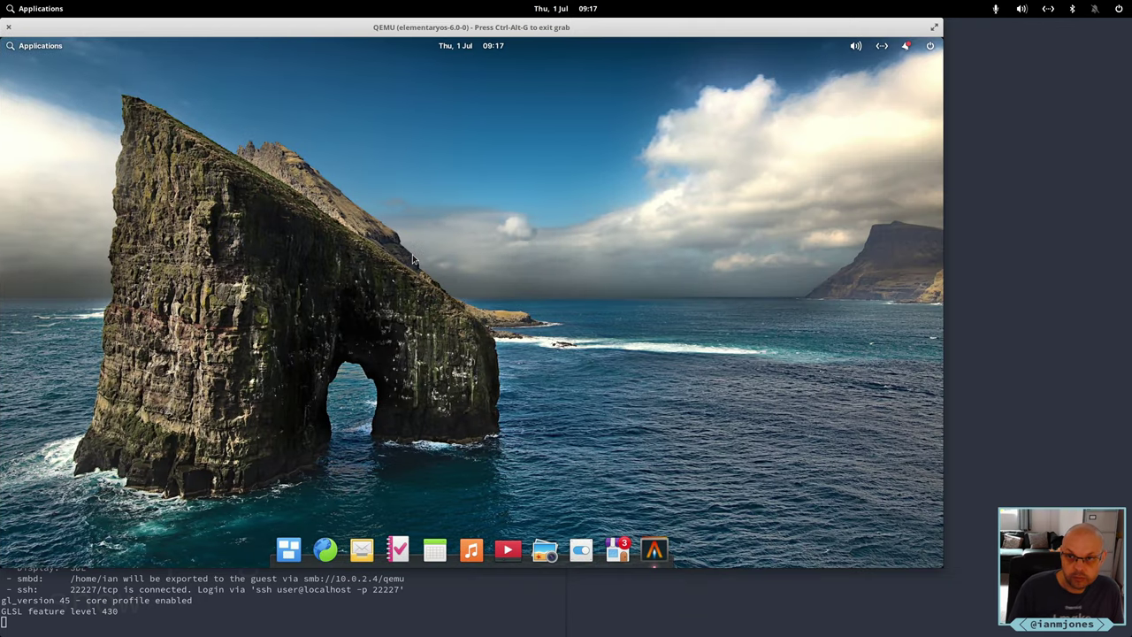
click(907, 49)
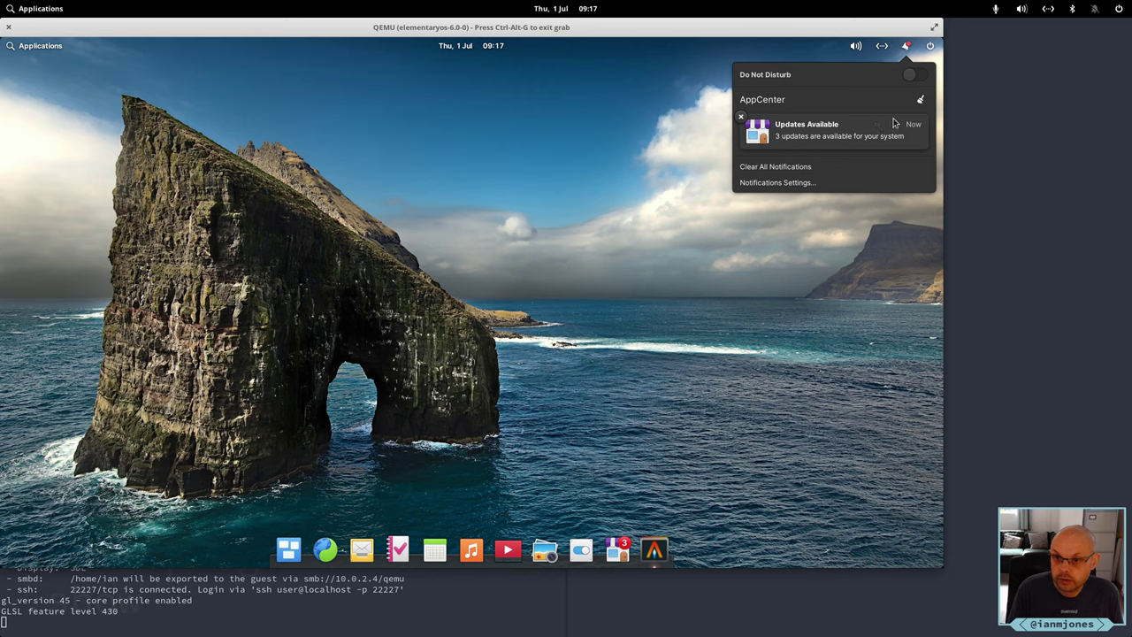
click(920, 99)
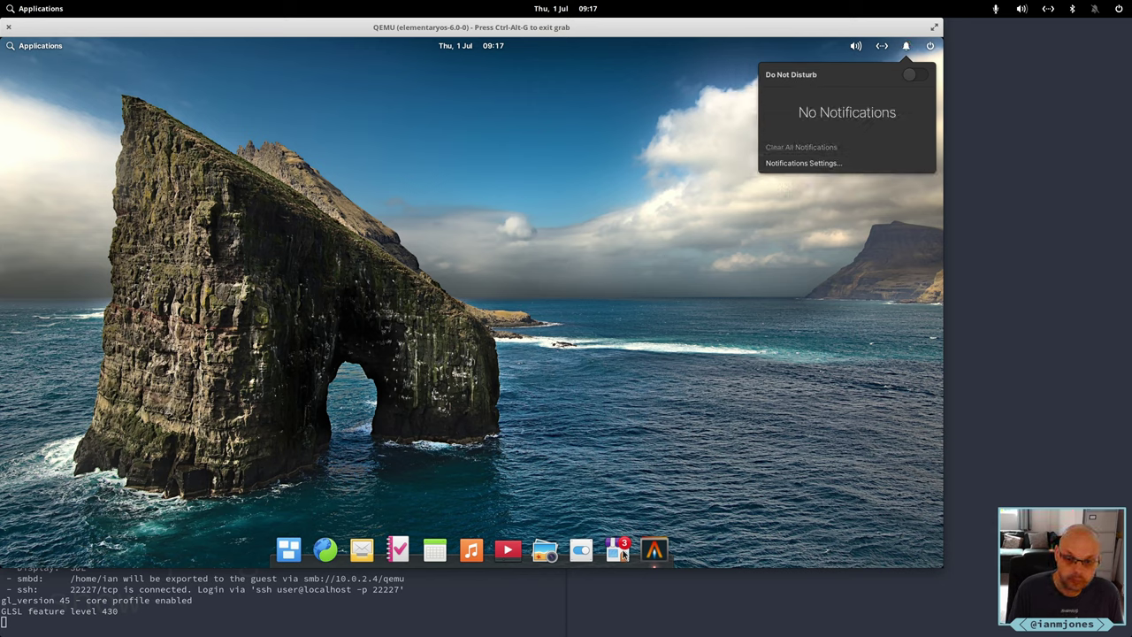
click(597, 470)
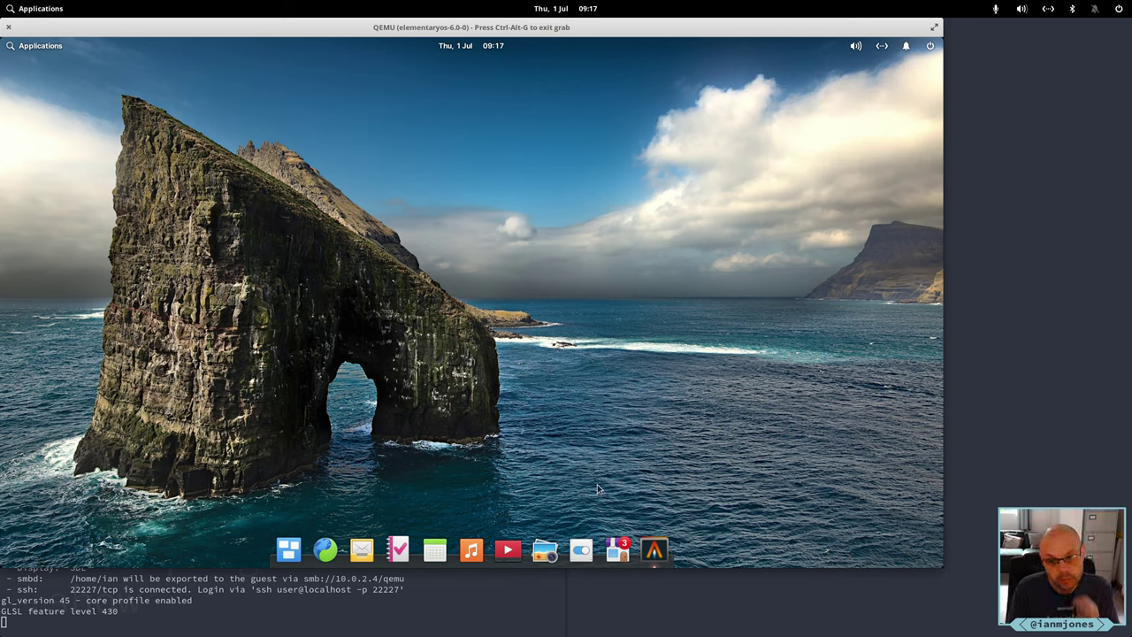
Open AppCenter, review the components in Operating System Updates, and start updating all installed items
click(618, 549)
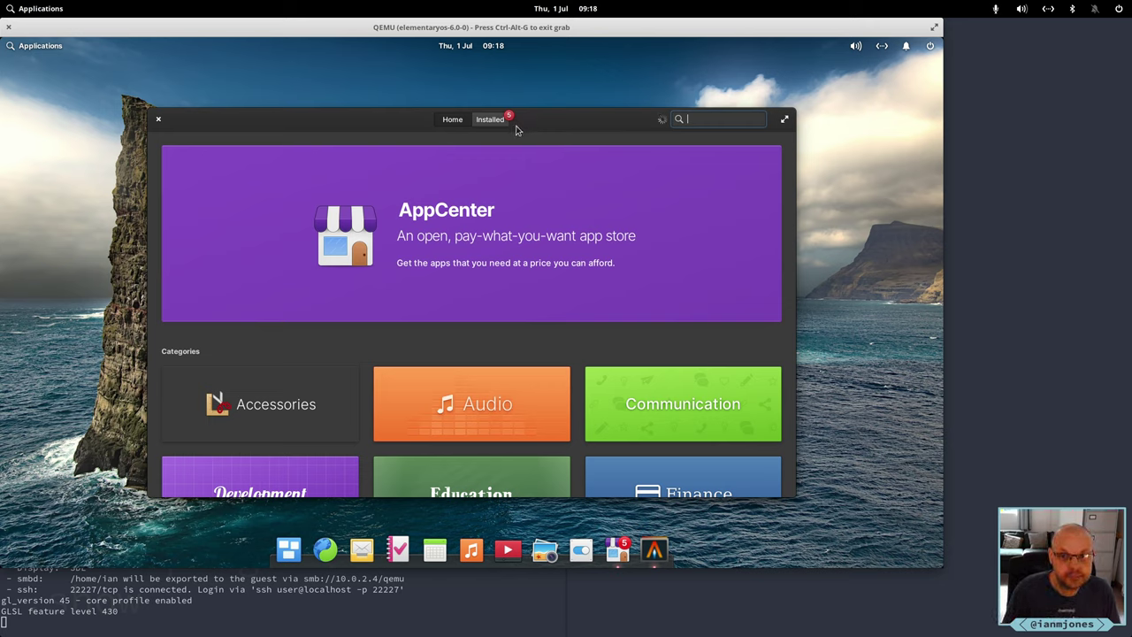
click(494, 121)
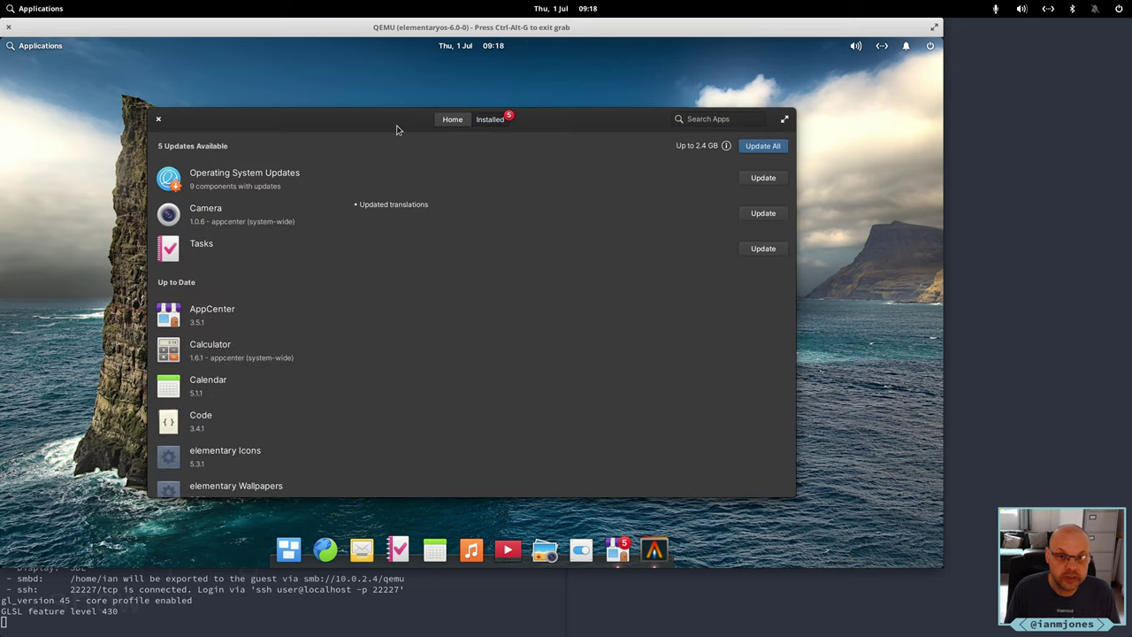
click(171, 179)
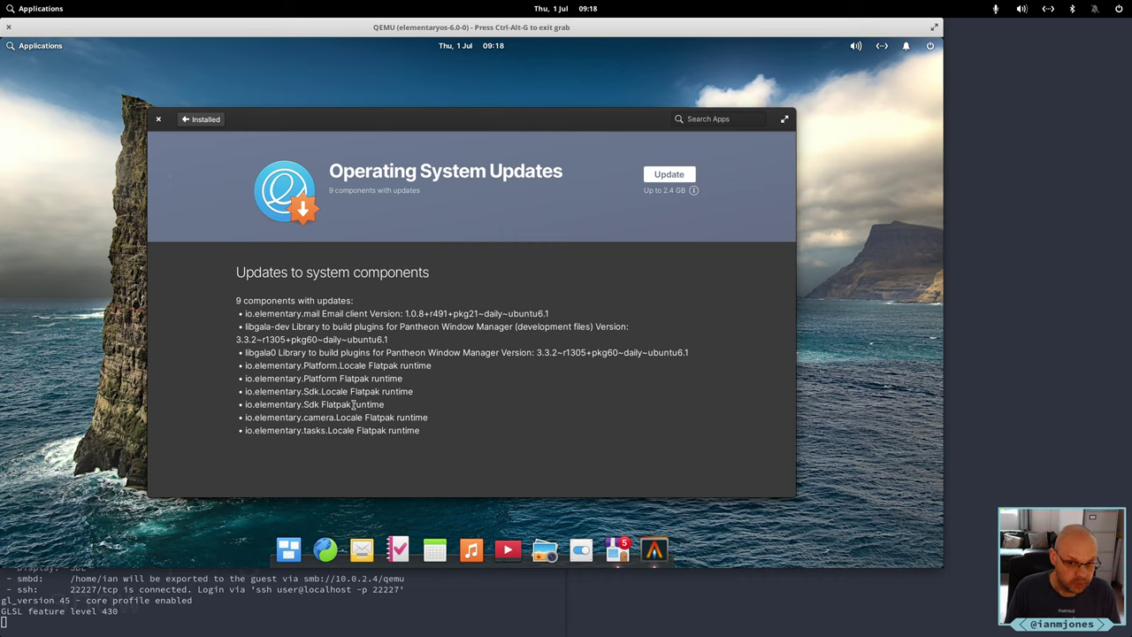
click(203, 120)
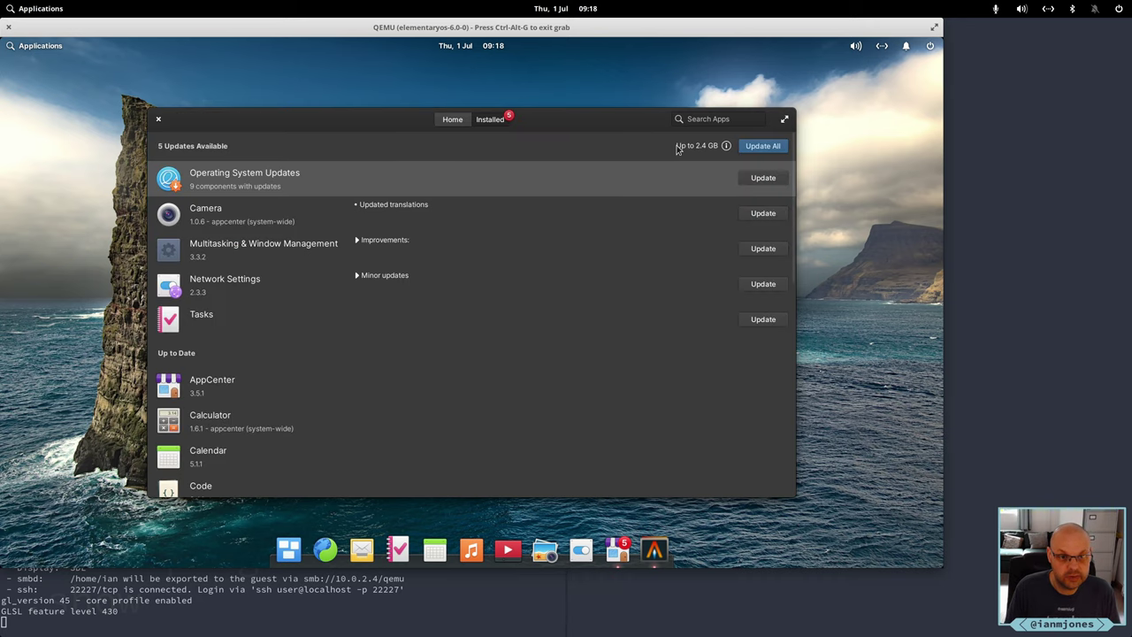
click(760, 147)
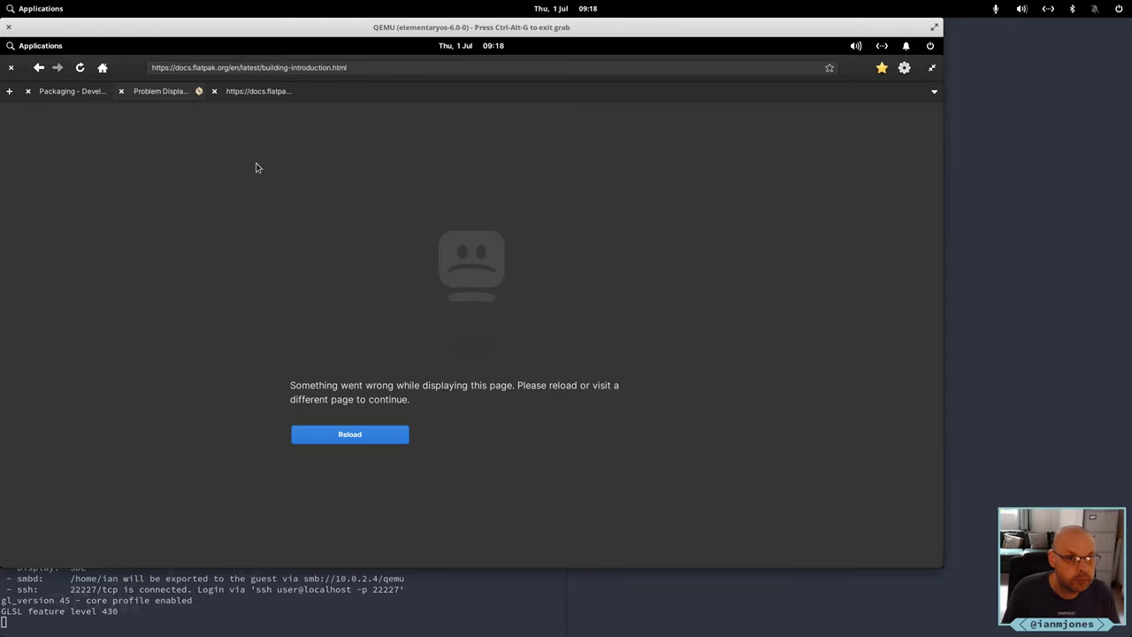
Switch to the web browser, reload the crashed Flatpak Building Introduction page, and look over the packaging and sandbox permissions pages
click(354, 435)
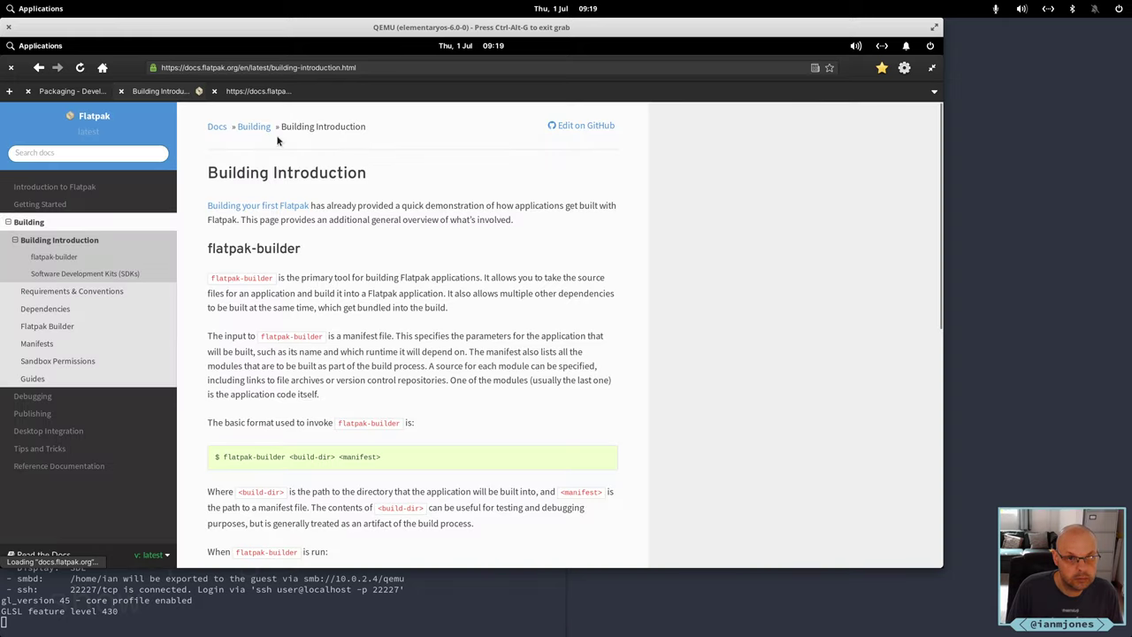
click(248, 93)
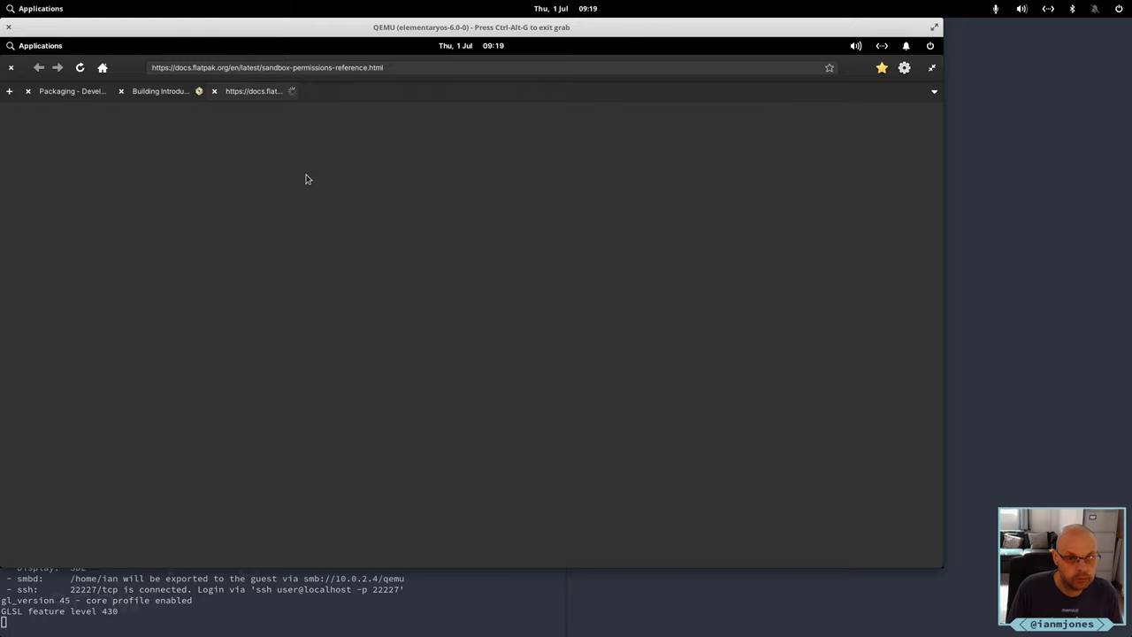
click(78, 92)
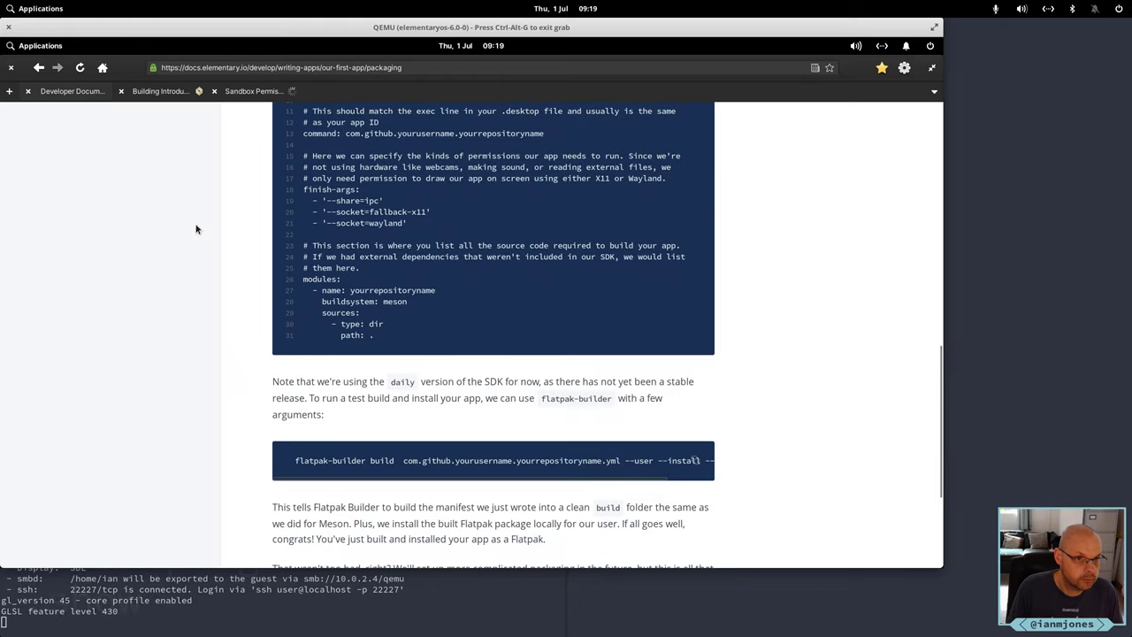
click(253, 91)
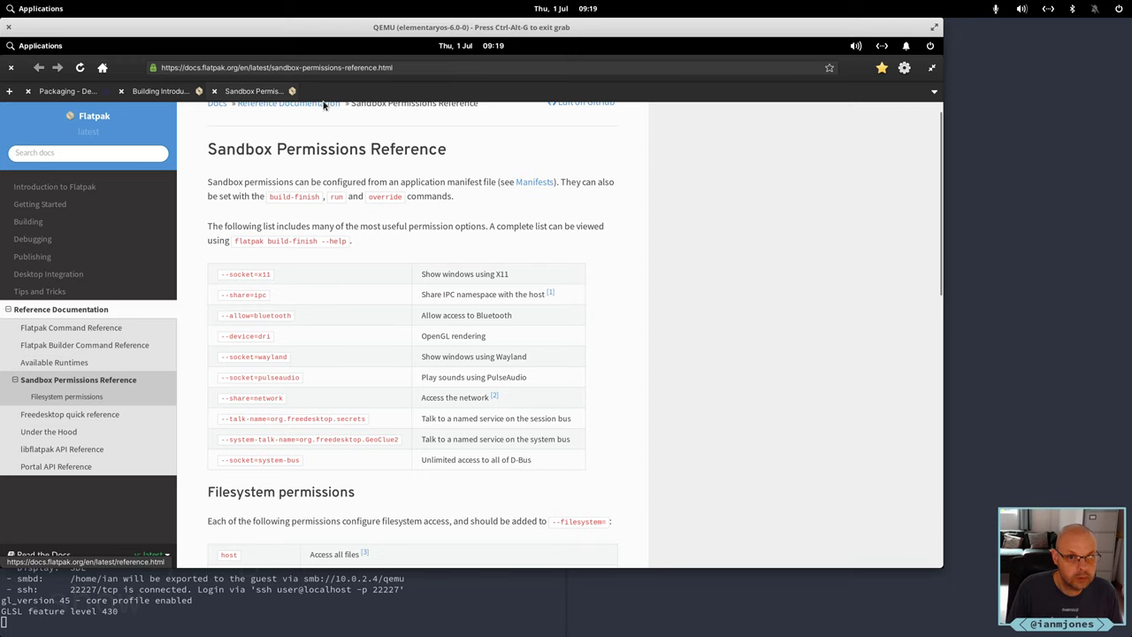
click(177, 92)
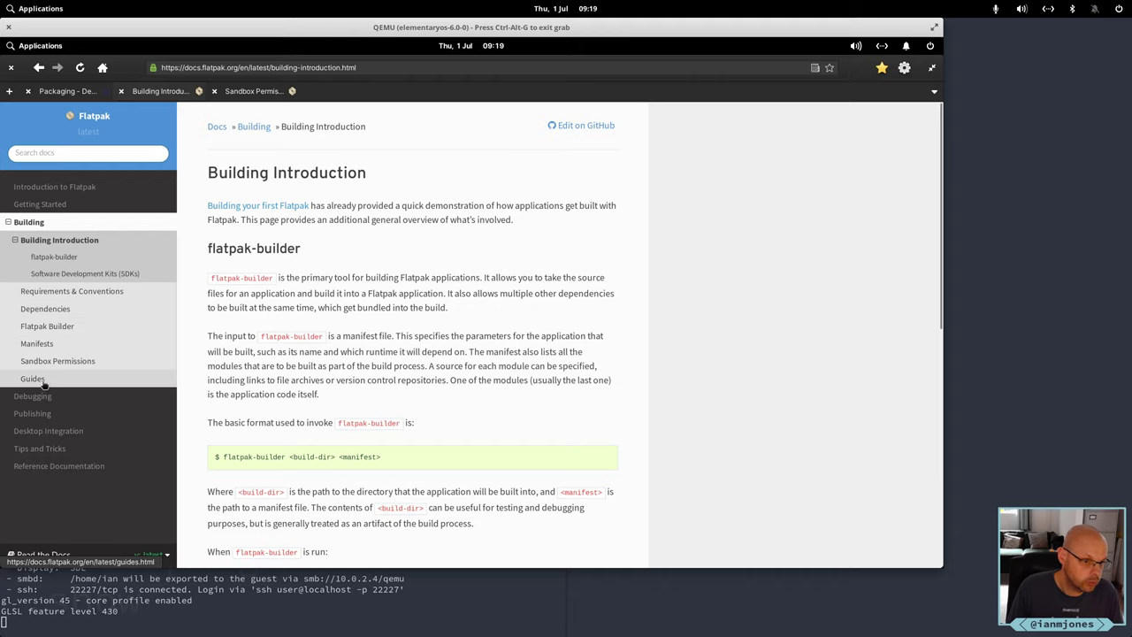
Open the Flatpak Manifests documentation and read down to how the Modules section declares sources
click(47, 343)
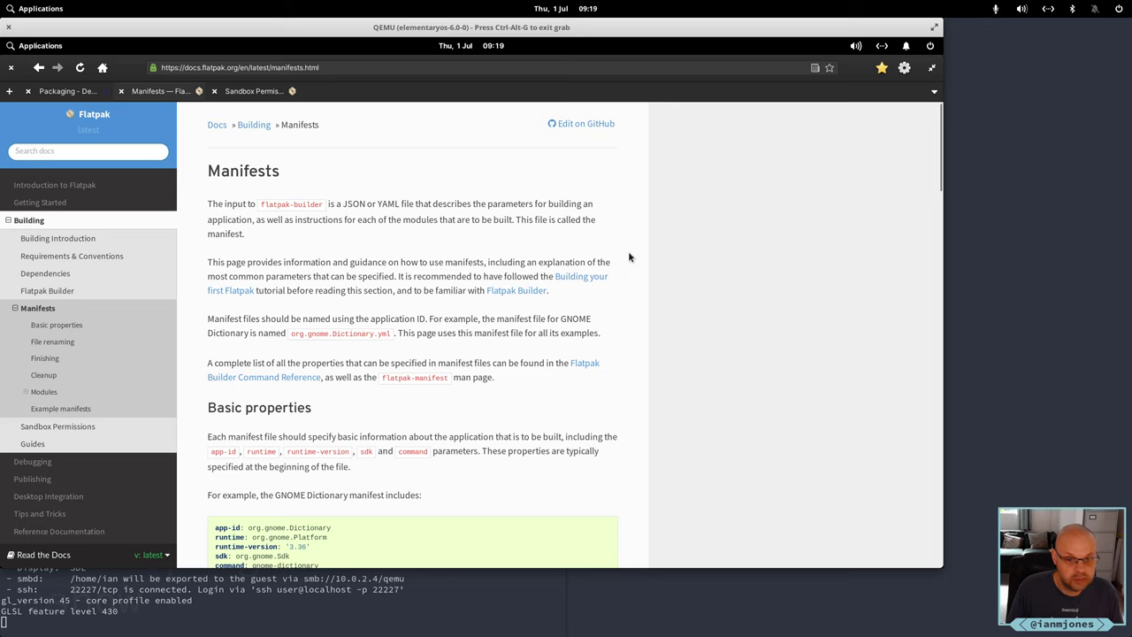
scroll(629, 255, down, 5)
scroll(630, 257, down, 8)
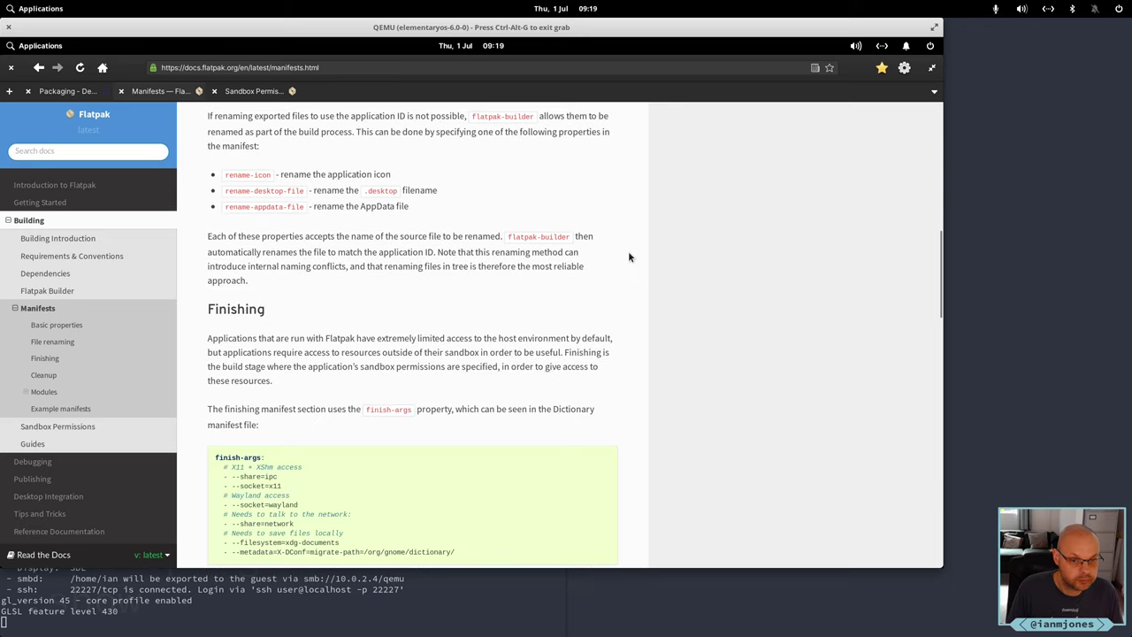
scroll(629, 256, down, 9)
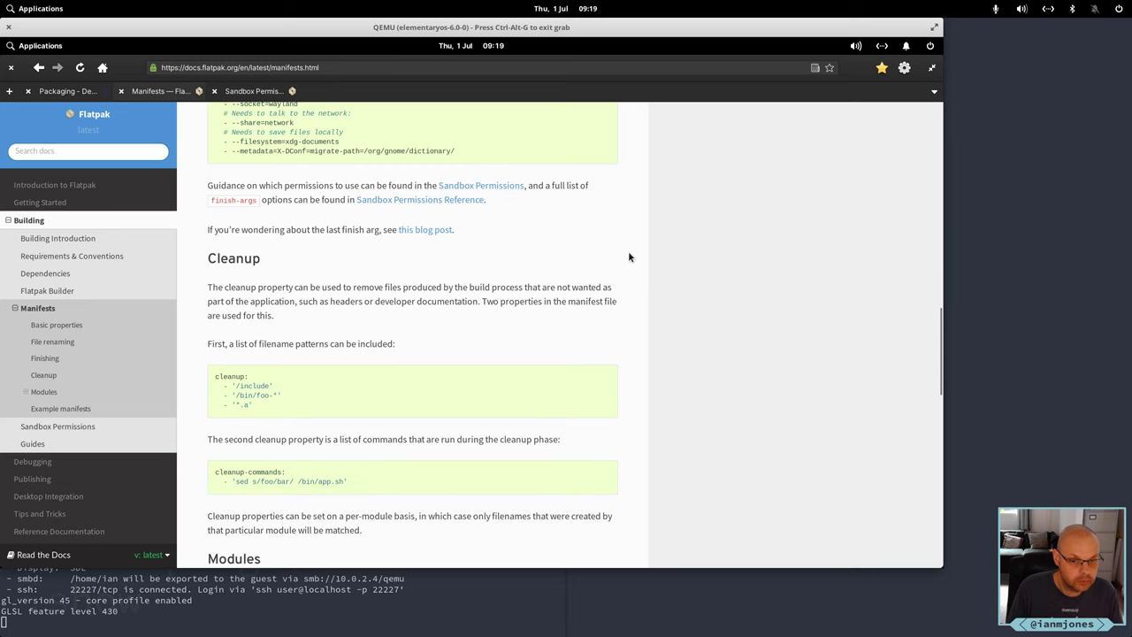
scroll(628, 257, down, 3)
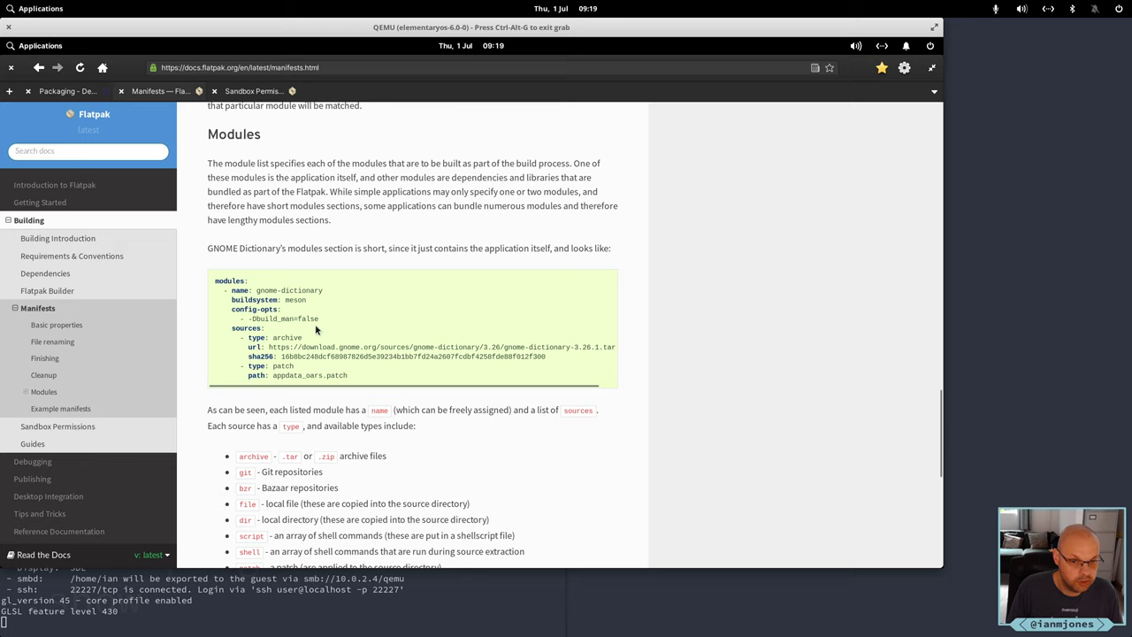
scroll(521, 328, down, 2)
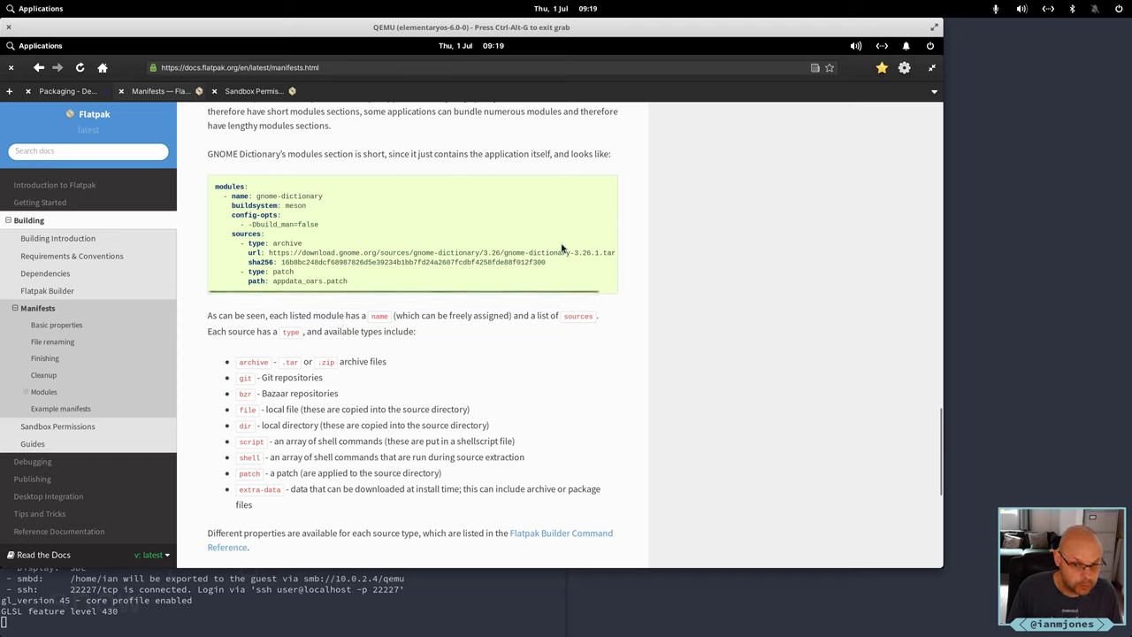
Open github.com/elementary in a new browser tab
double_click(351, 94)
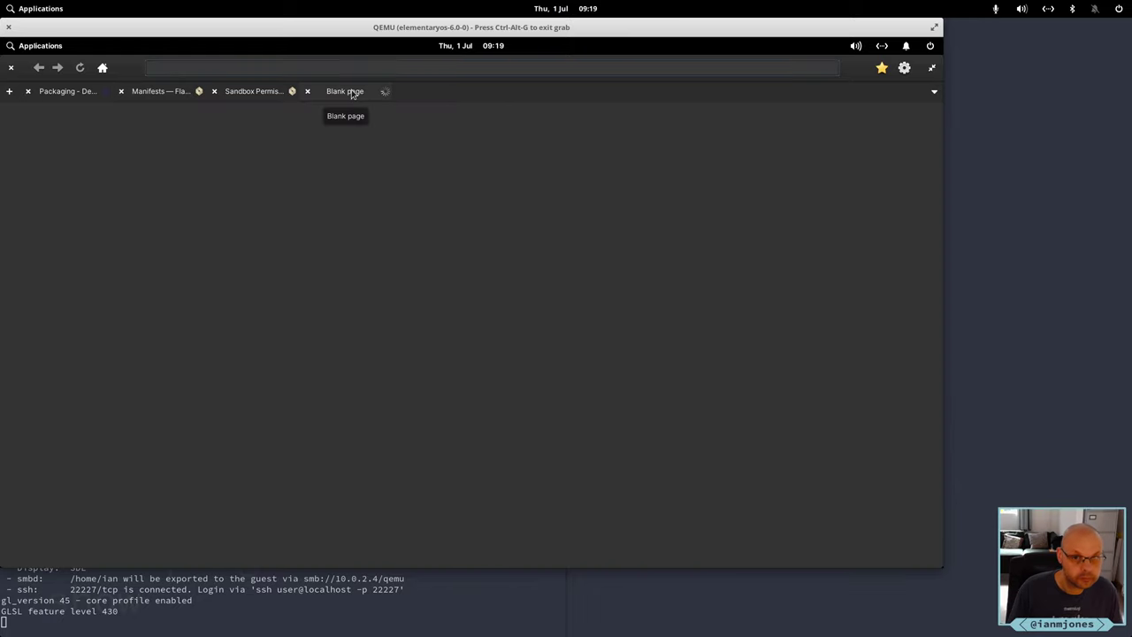
text(git)
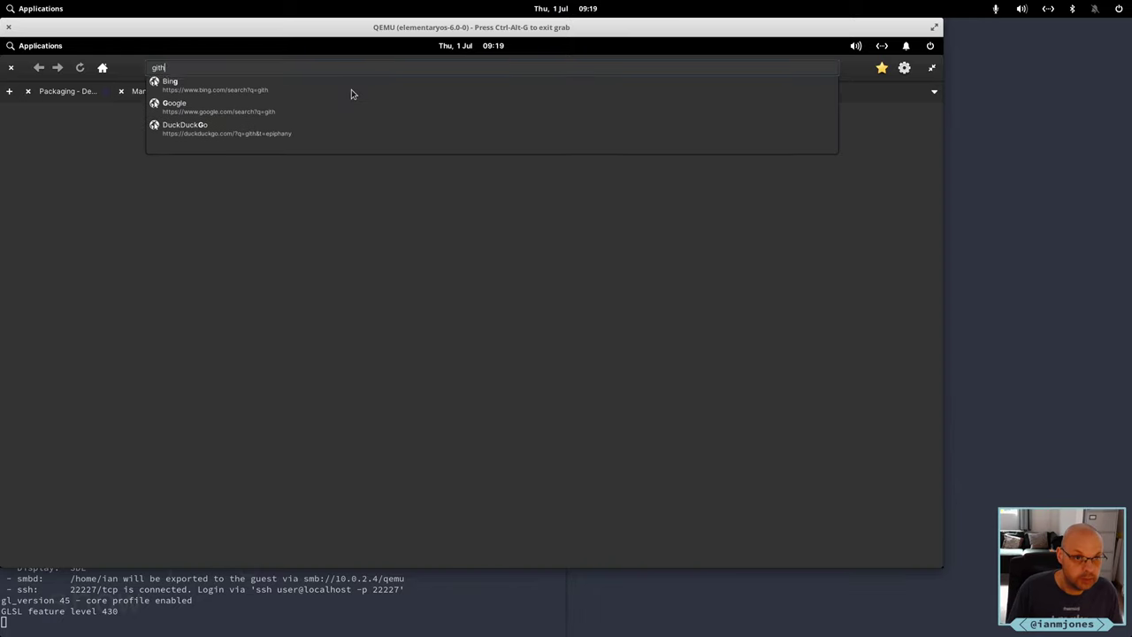
text(h)
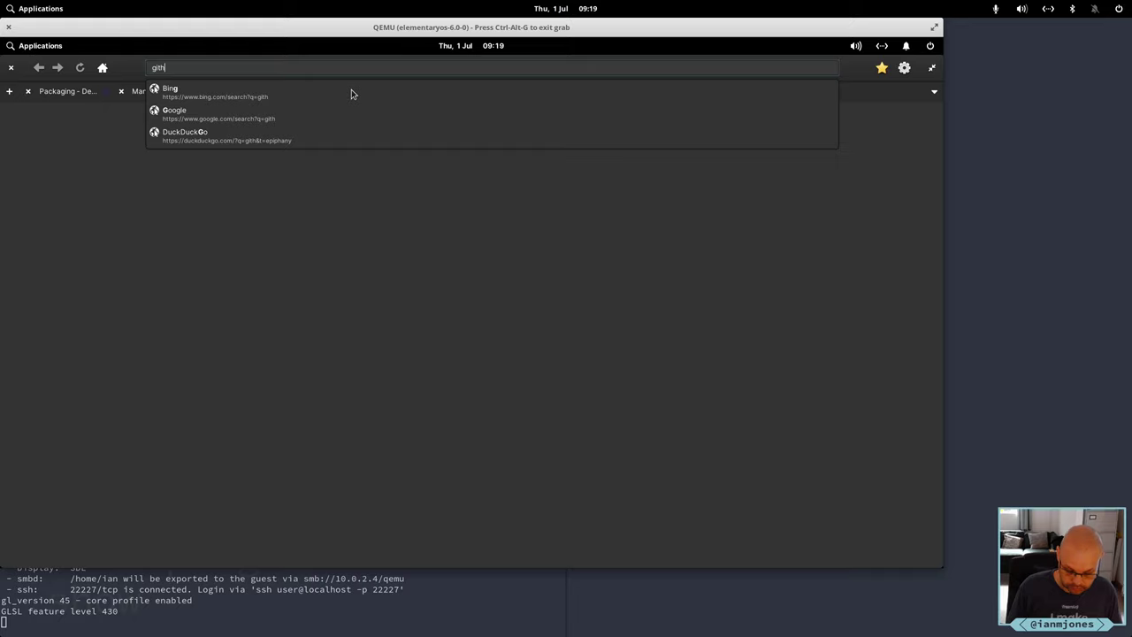
text(ub.com)
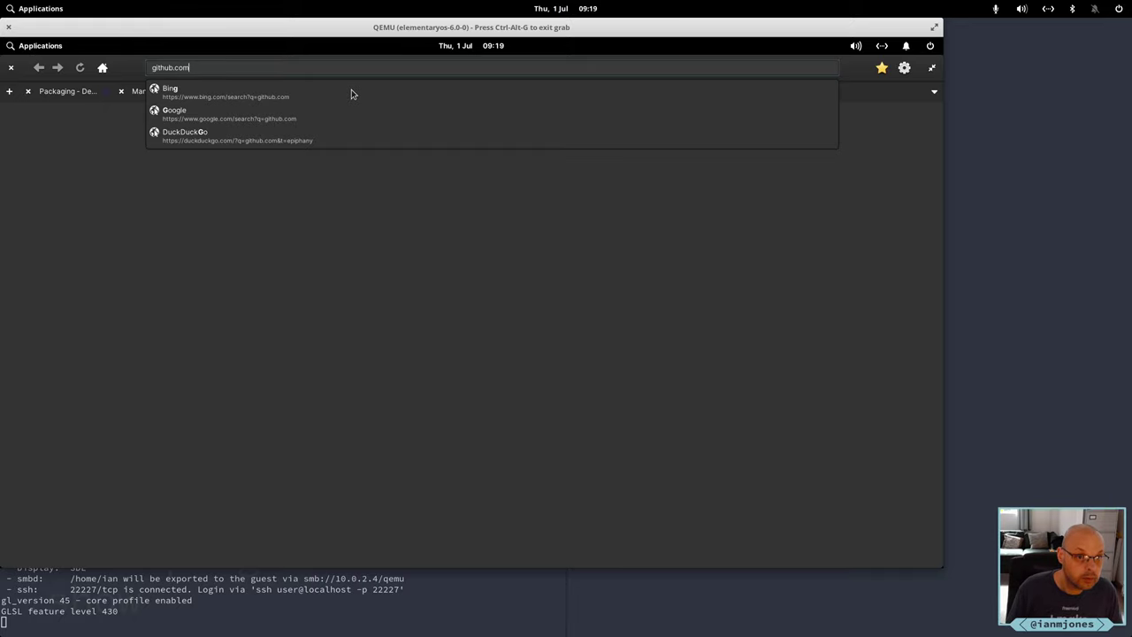
text(/elemen)
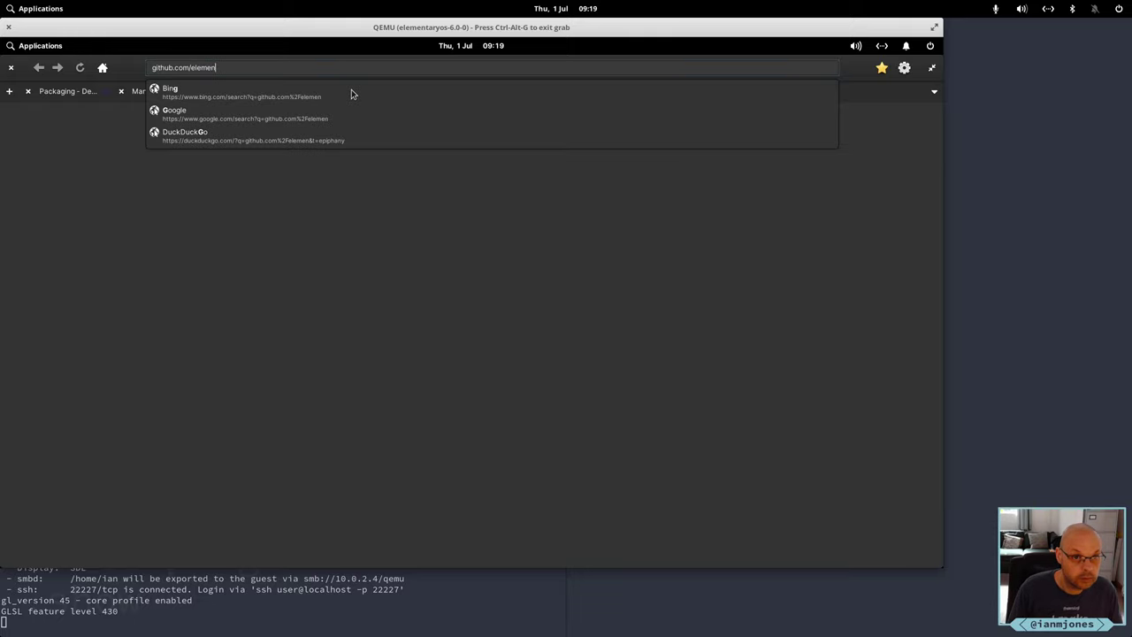
text(tary)
key(Return)
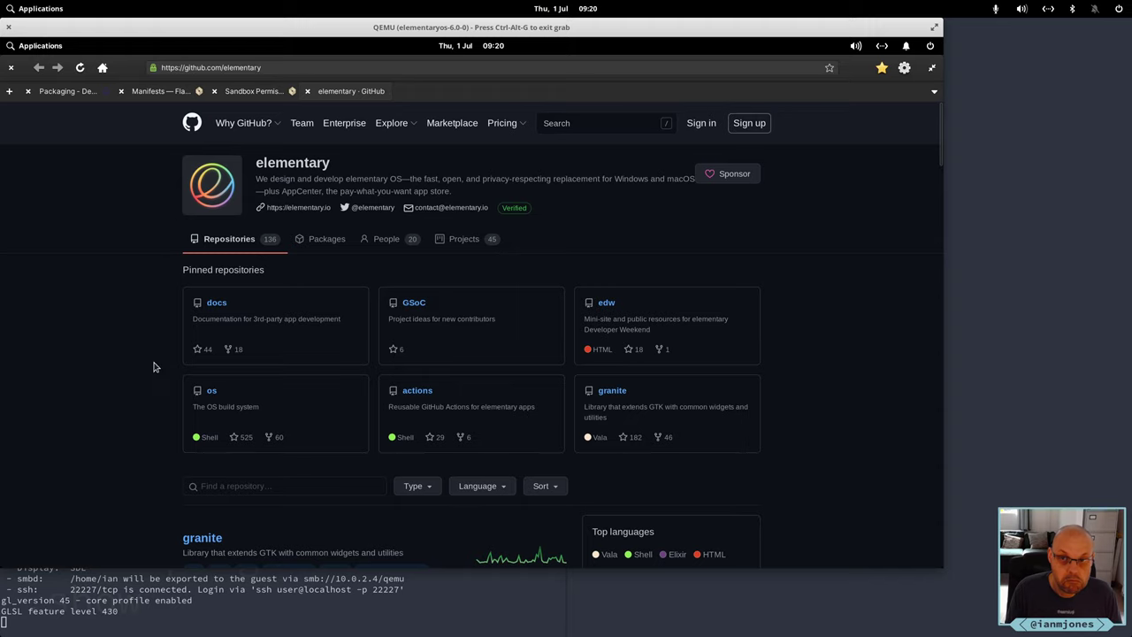
Search the elementary organization on GitHub for libibus
scroll(148, 317, down, 1)
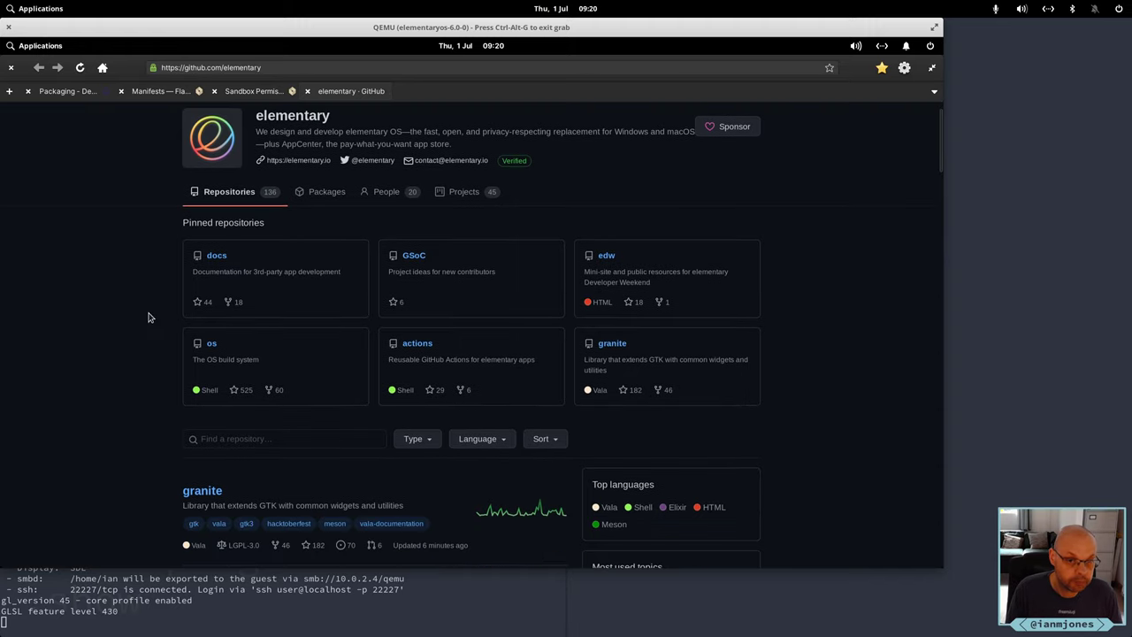
scroll(149, 317, up, 1)
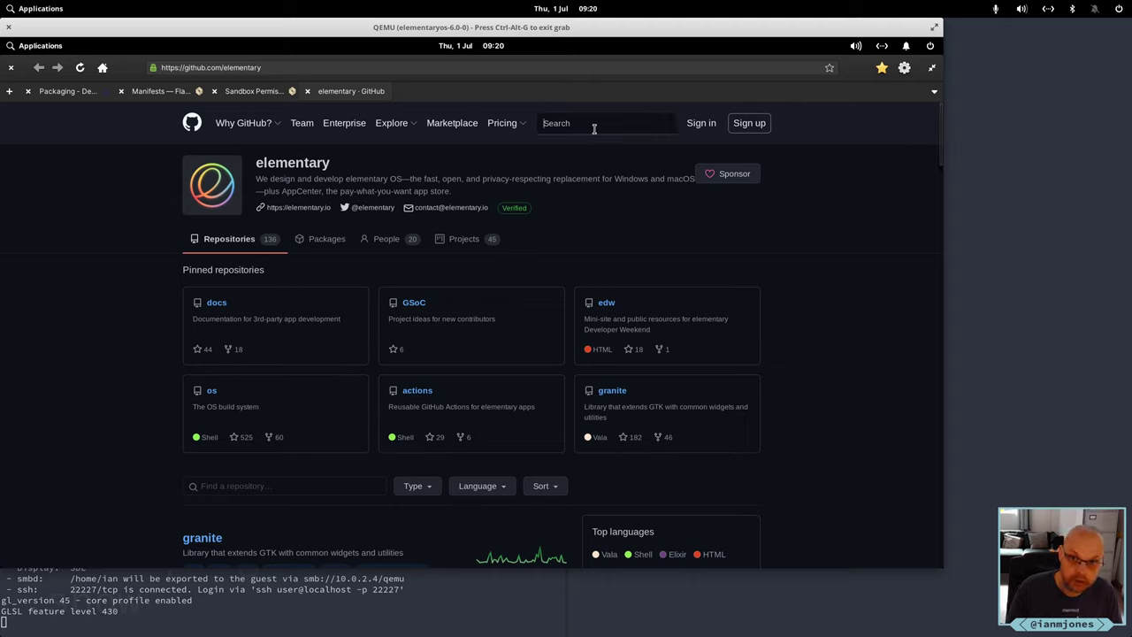
text(lib)
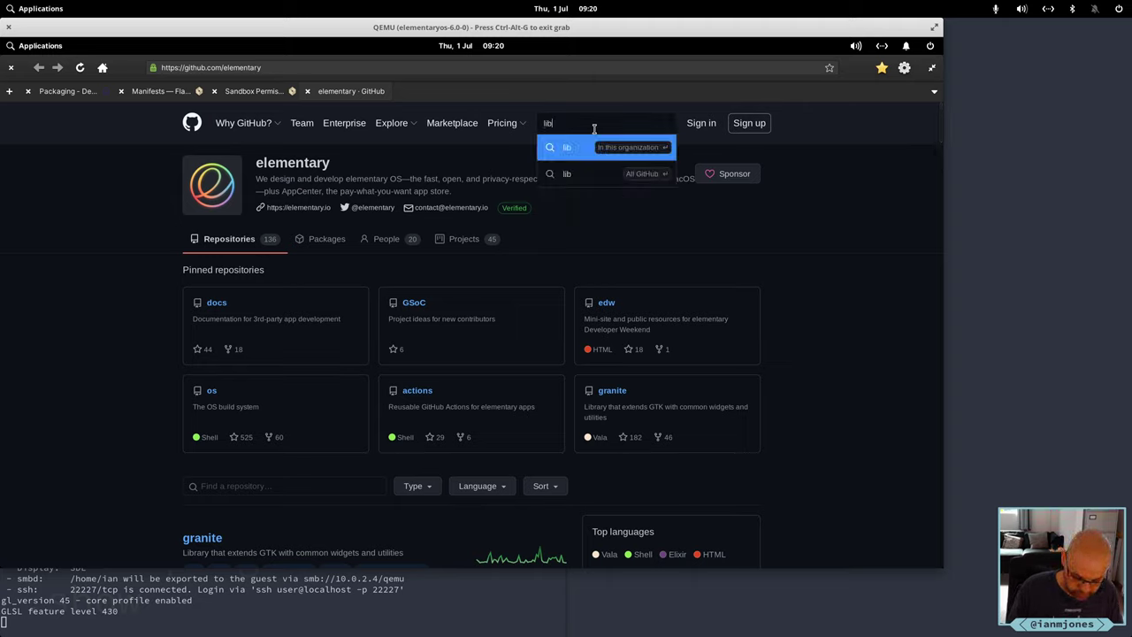
text(ibus)
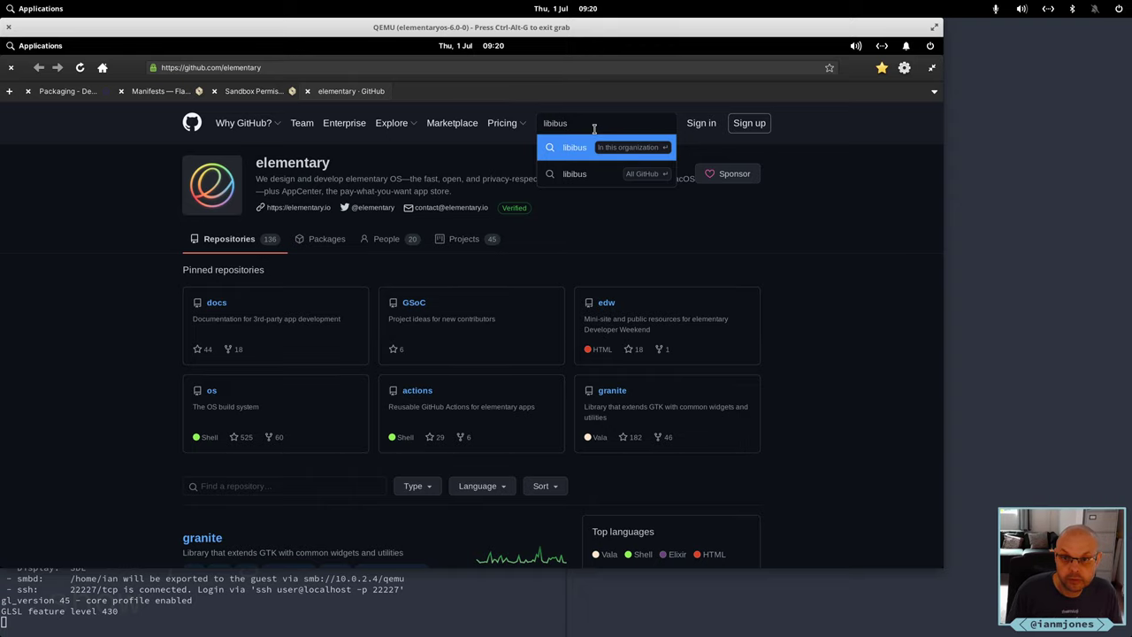
key(Return)
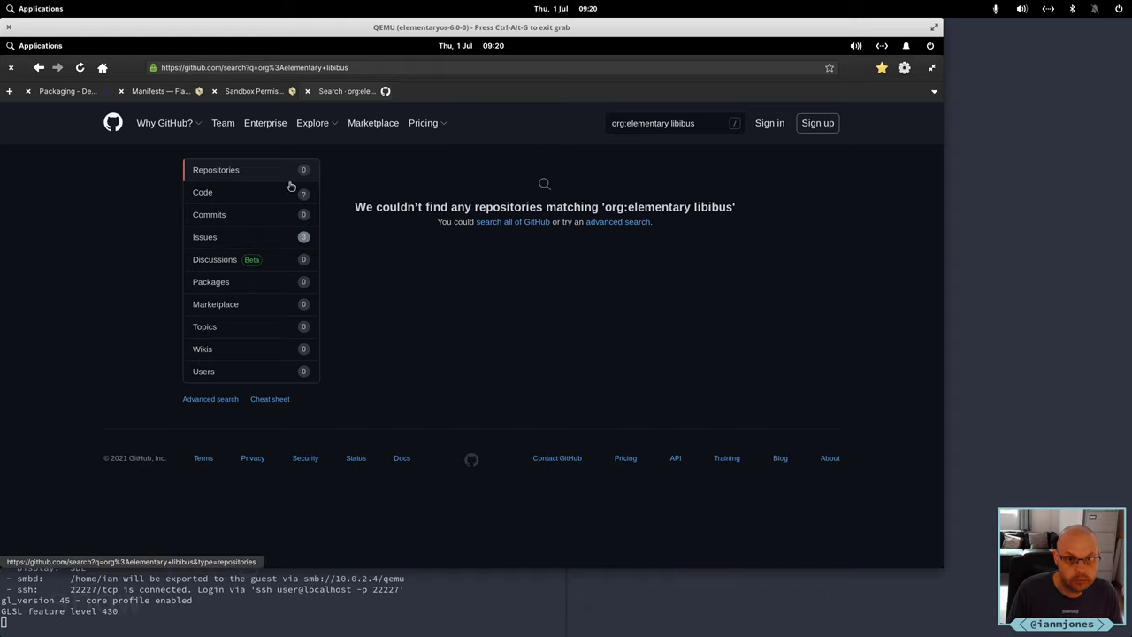
List the matching issues and examine the "control: Add libibus-1.0-dev" pull request in a separate tab
click(203, 241)
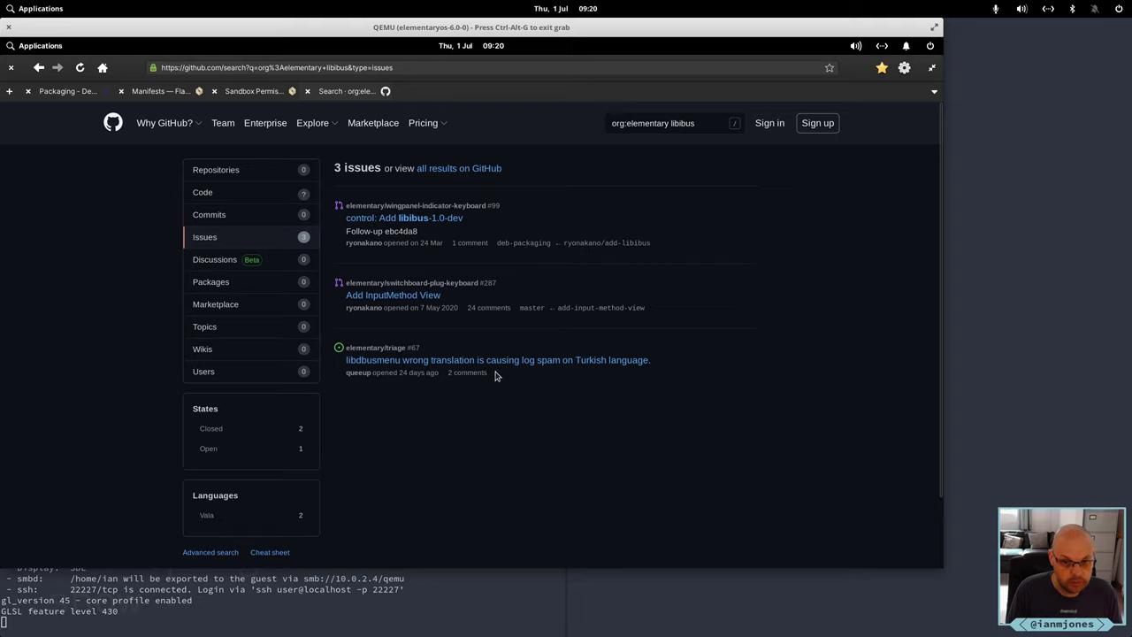
middle_click(409, 219)
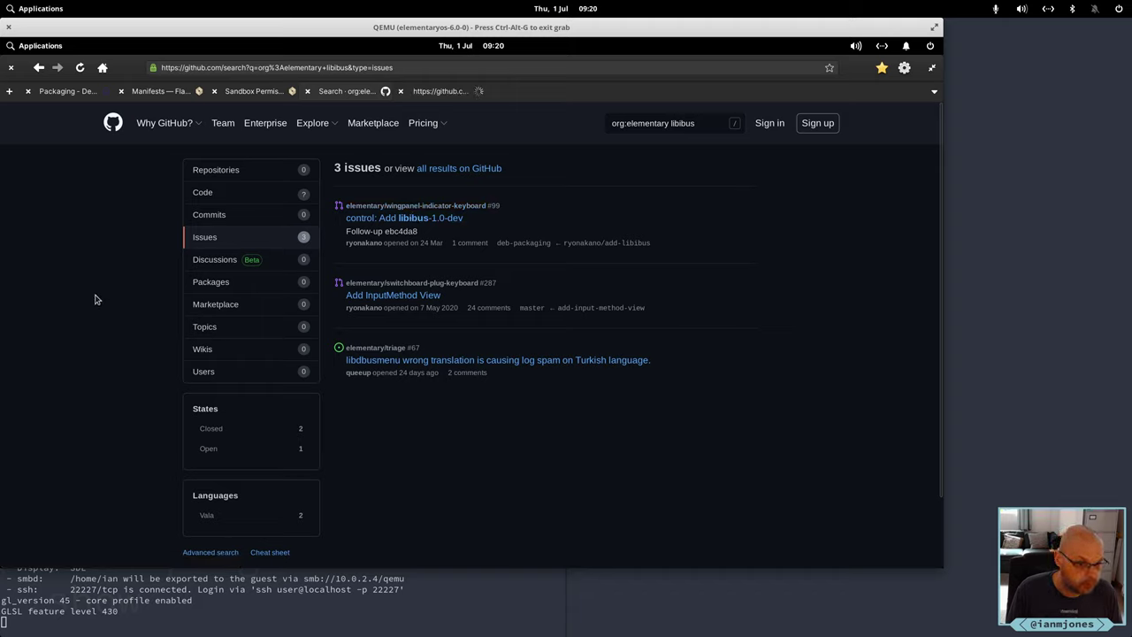
click(438, 91)
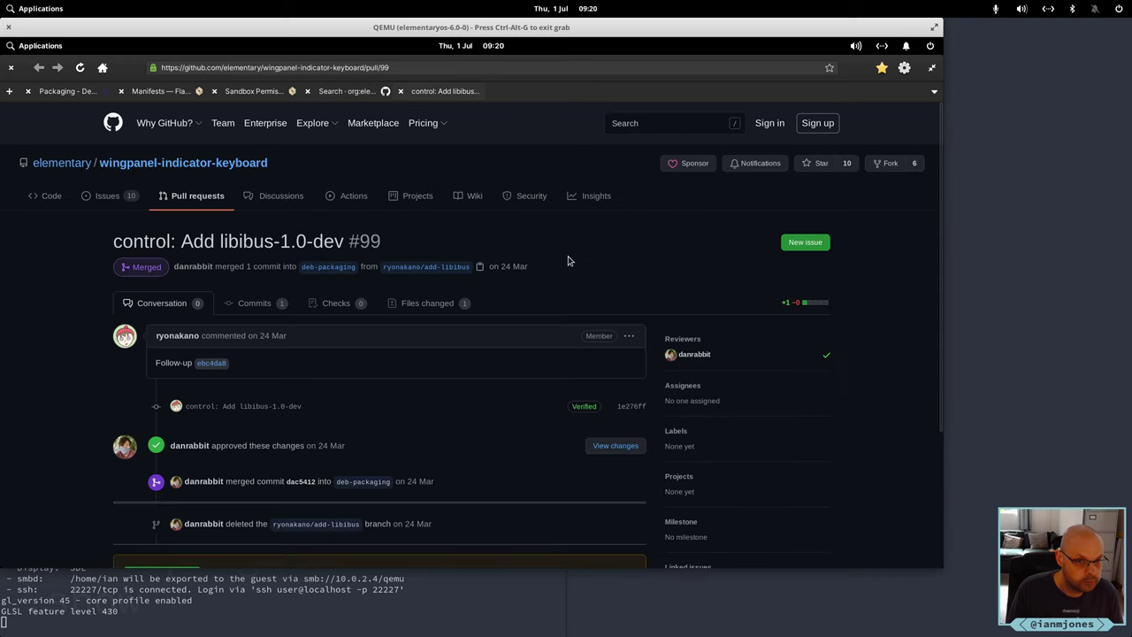
scroll(569, 261, down, 3)
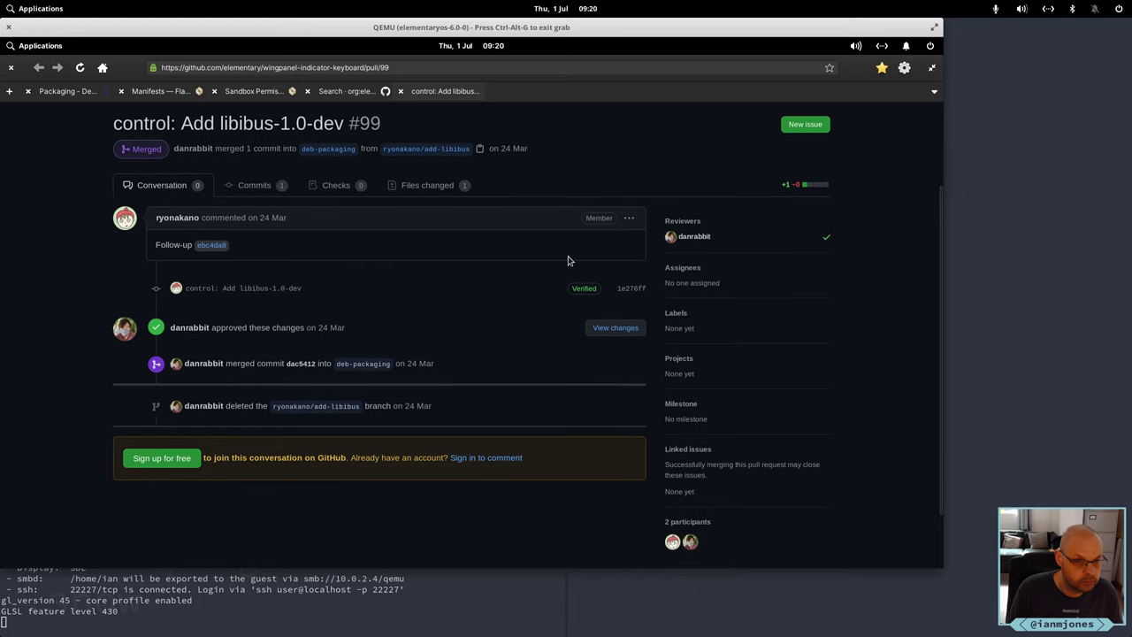
Examine the file changes in the "control: Add libibus-1.0-dev" pull request, and close its tab
scroll(568, 261, up, 3)
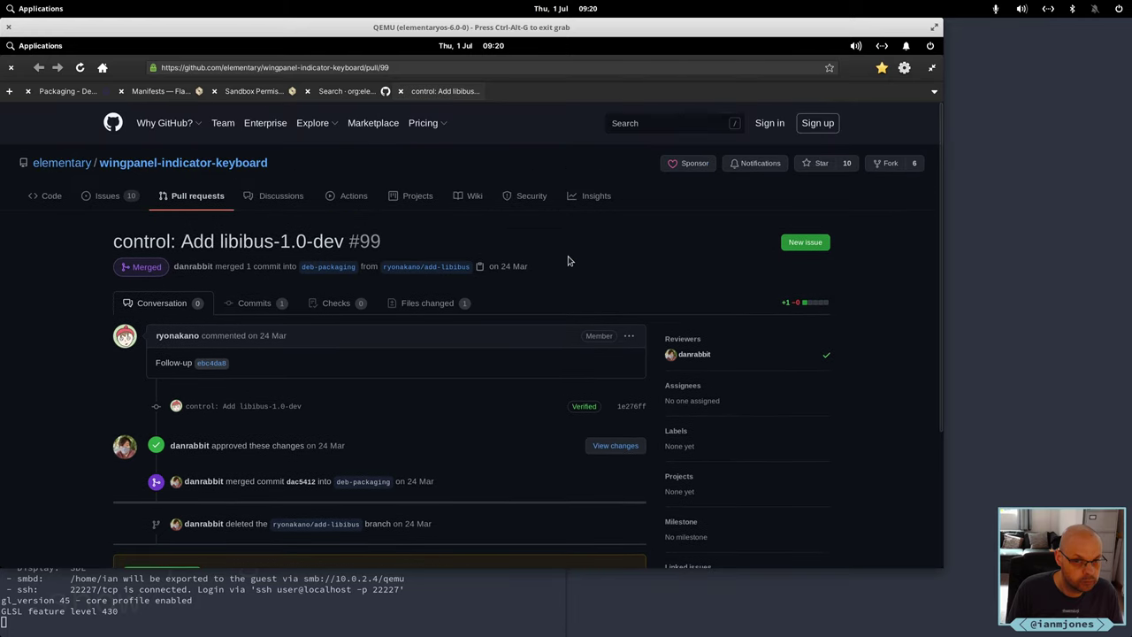
click(415, 306)
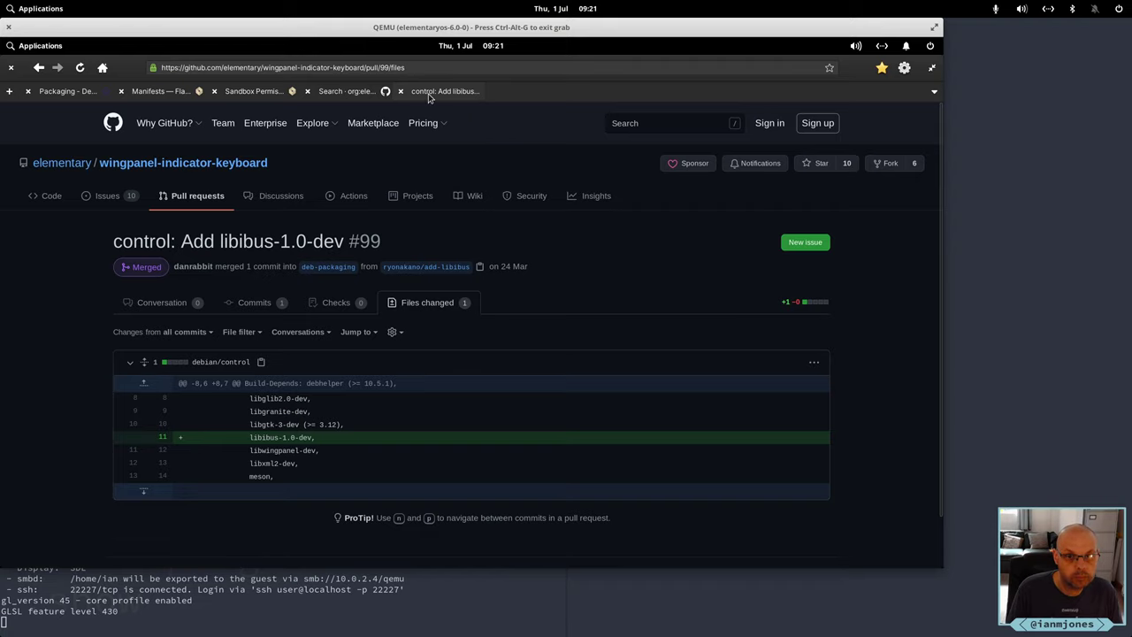
click(401, 91)
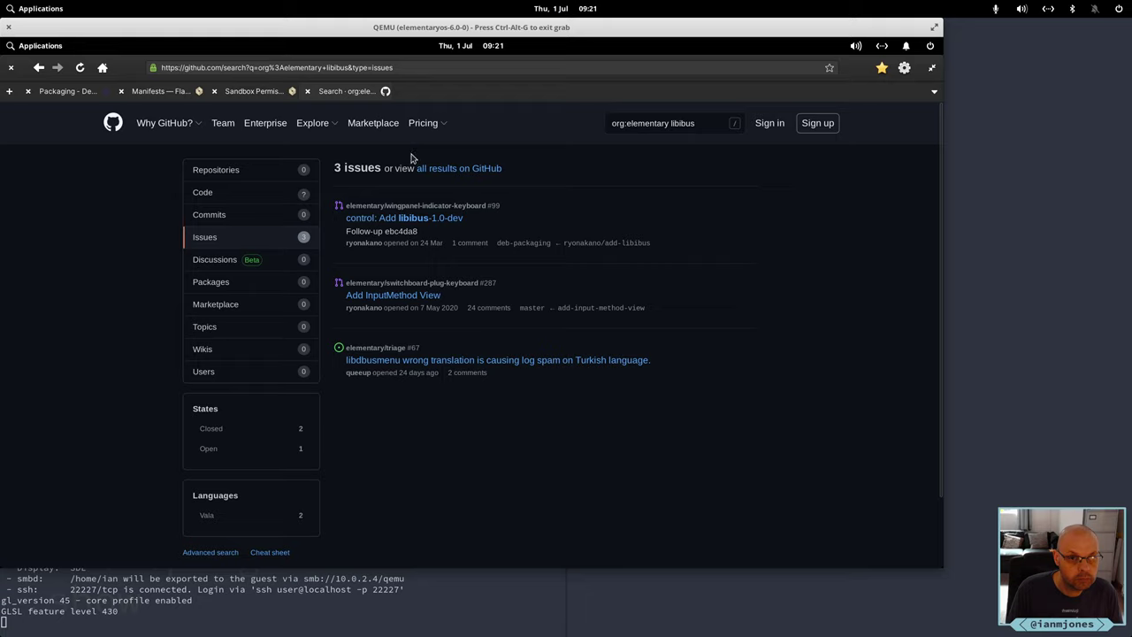
Return from the libibus issue results to the elementary organization's main page on GitHub
mouse_move(193, 129)
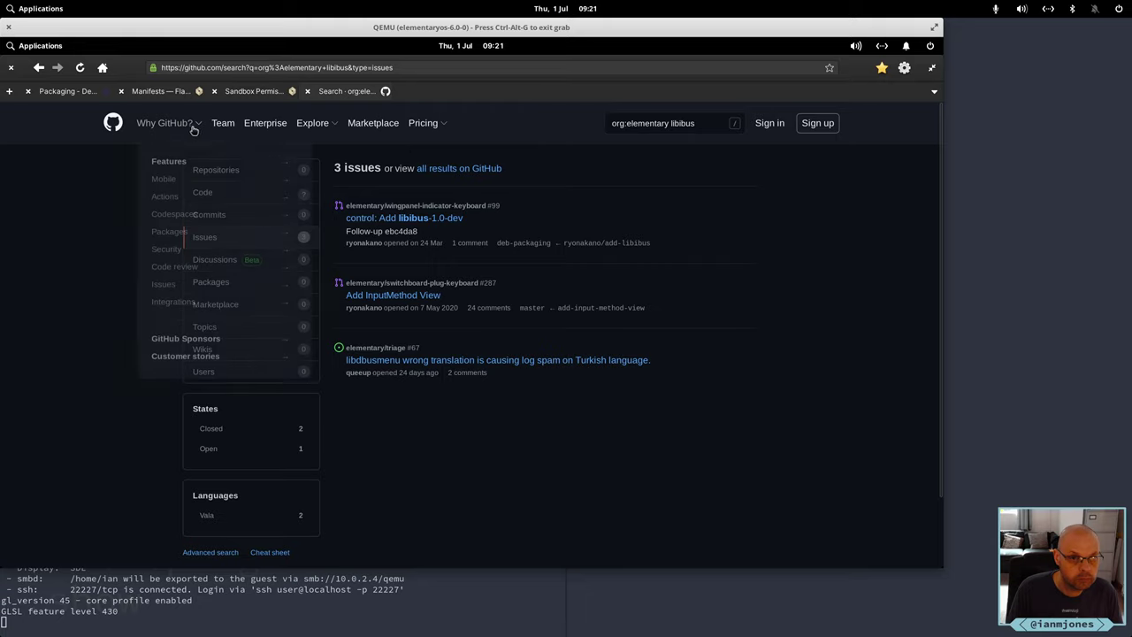
click(38, 68)
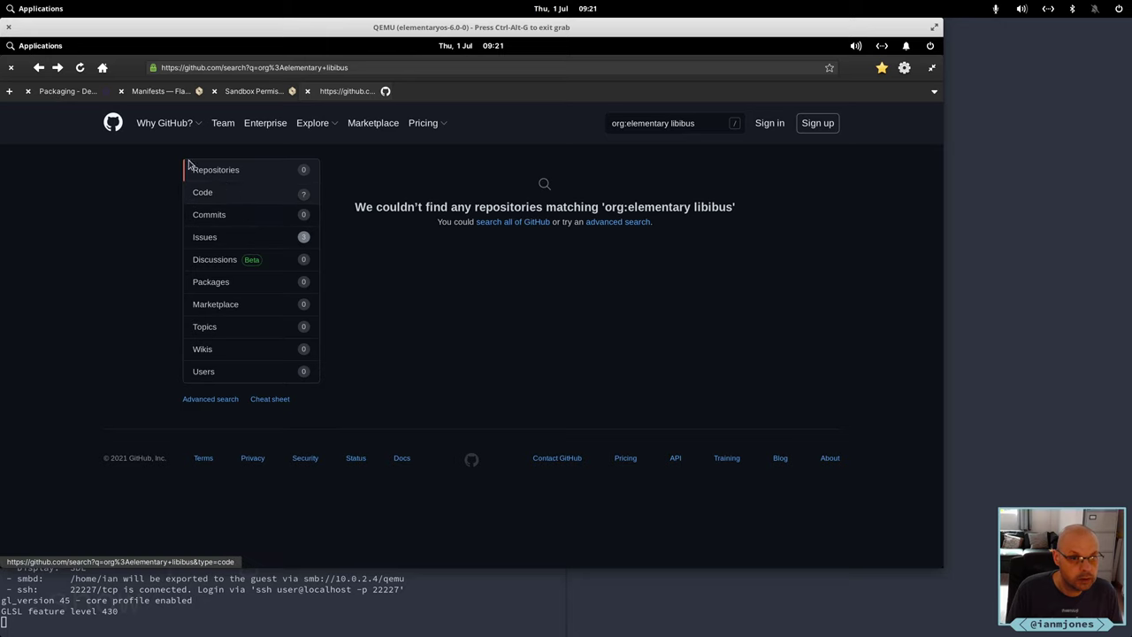
click(39, 68)
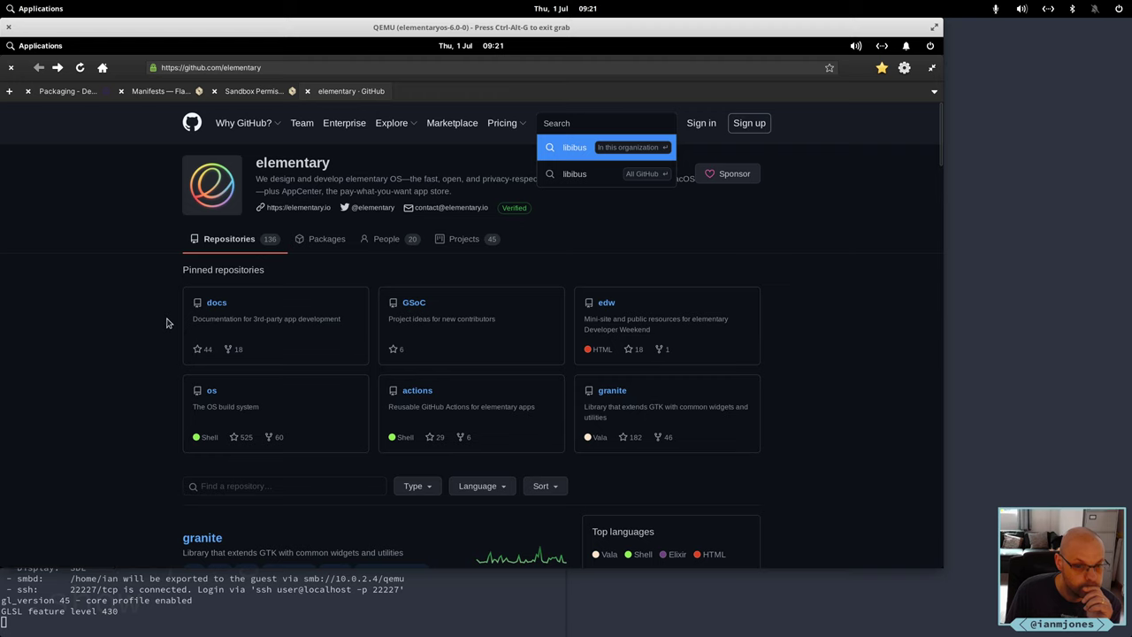
Browse the elementary organization's repository list and open the tasks repository in a separate tab
scroll(166, 322, down, 5)
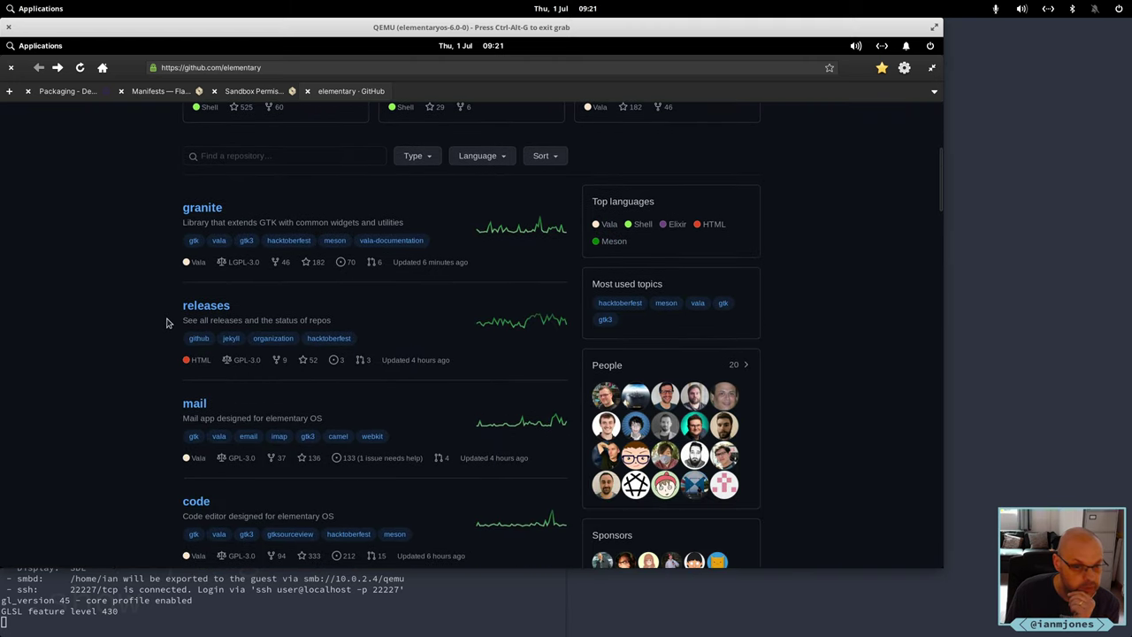
scroll(166, 322, down, 2)
scroll(167, 323, down, 2)
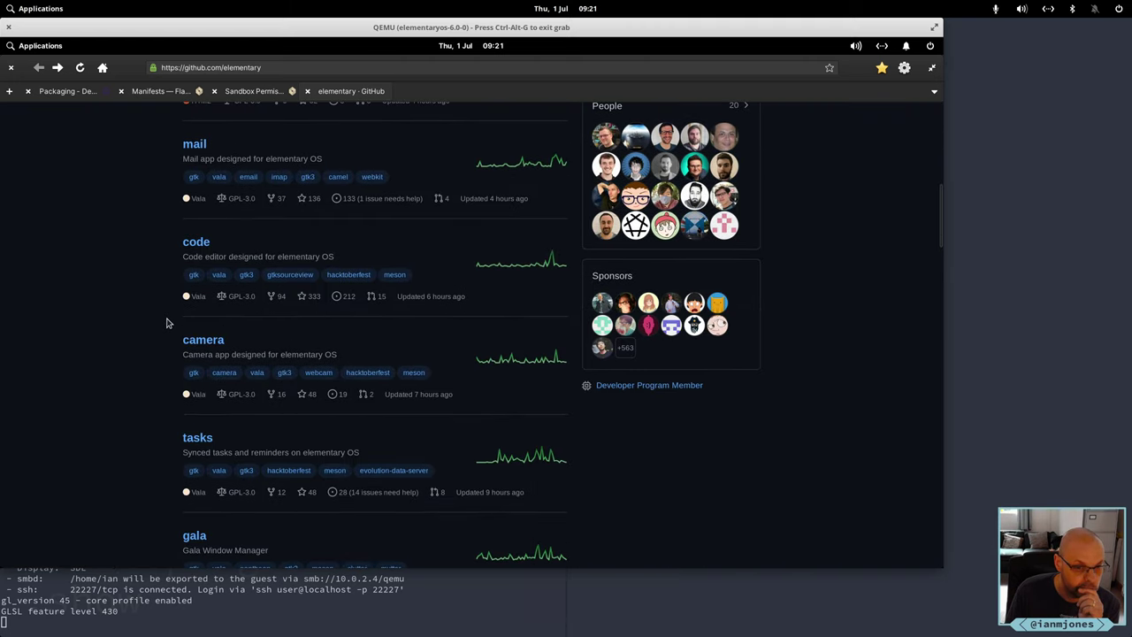
scroll(166, 323, down, 1)
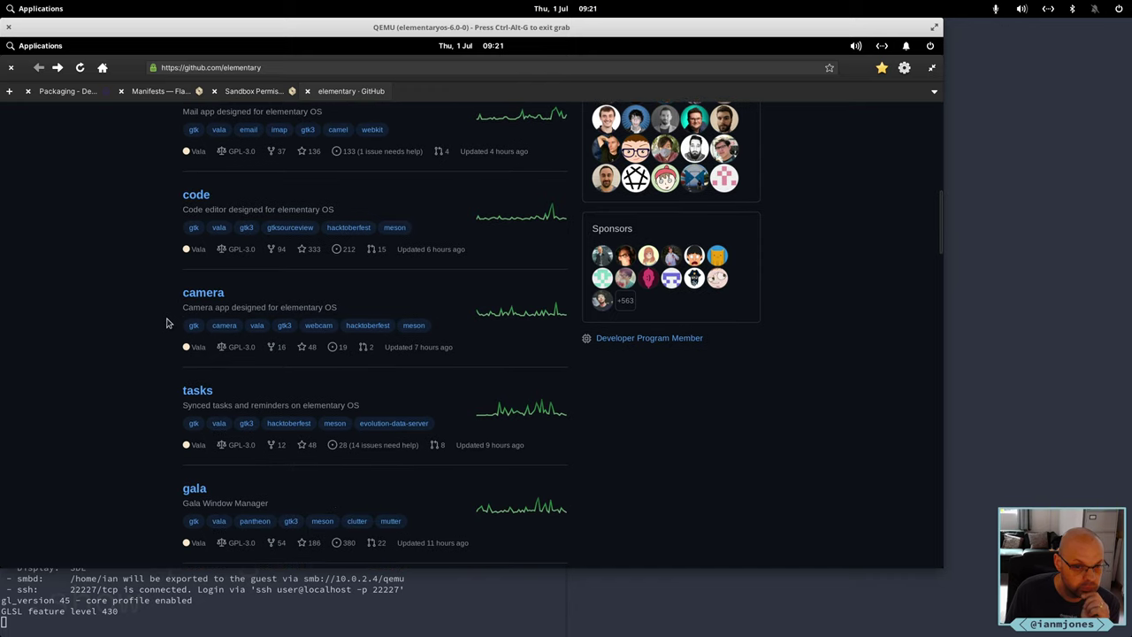
scroll(166, 322, down, 2)
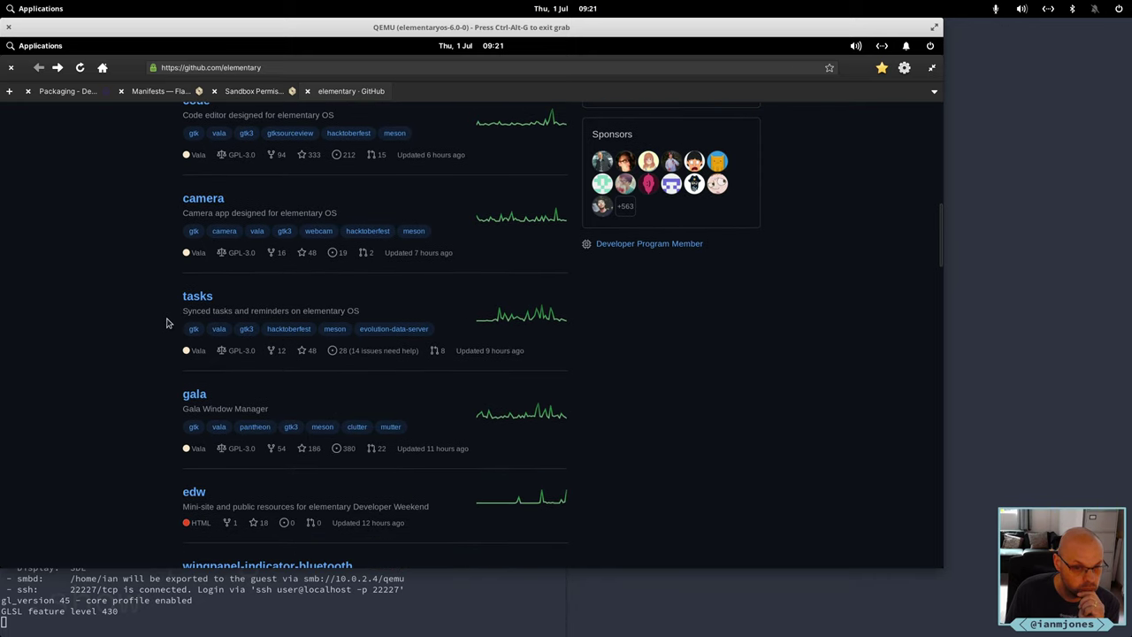
scroll(168, 323, down, 1)
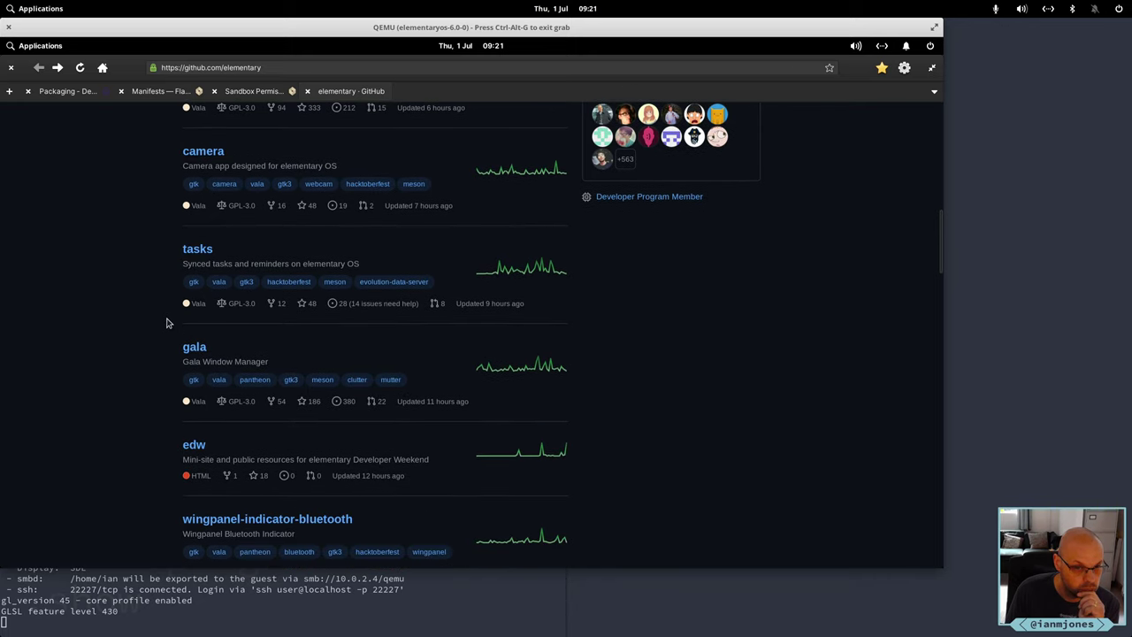
middle_click(196, 249)
click(430, 93)
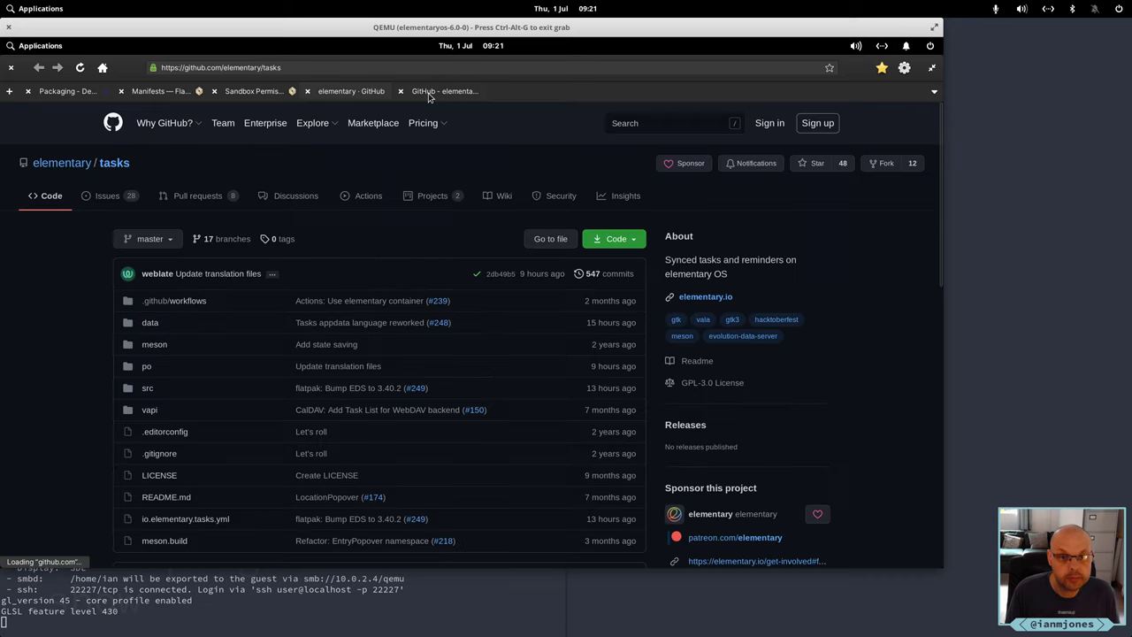
Open the io.elementary.tasks.yml Flatpak manifest from the tasks repository's file list
scroll(71, 269, down, 2)
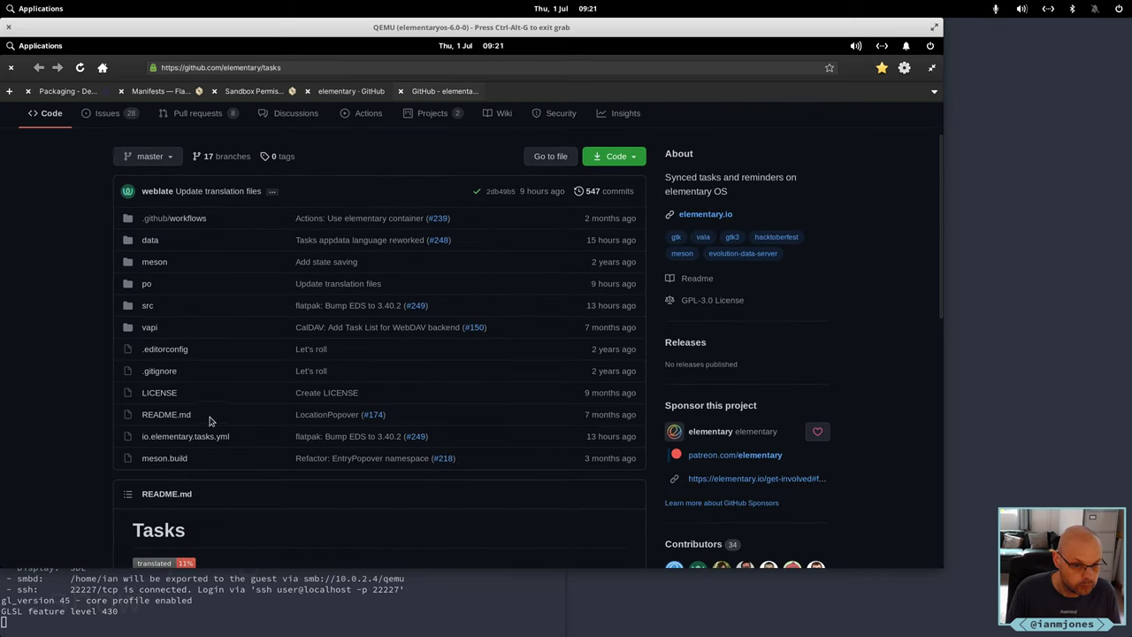
scroll(207, 437, down, 1)
click(195, 403)
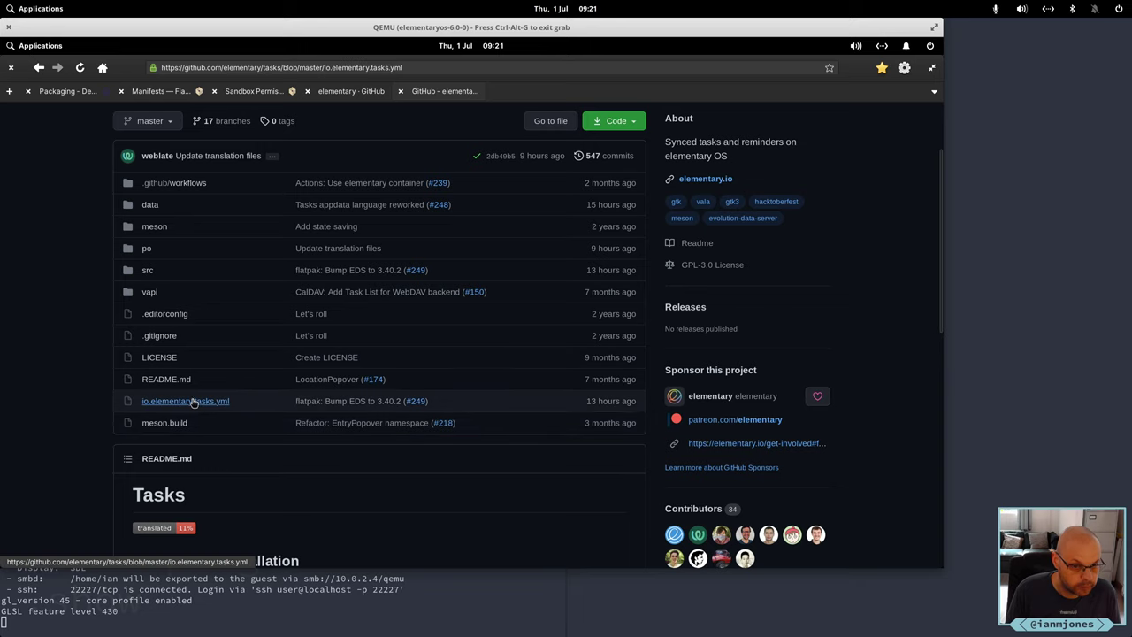
Examine how the tasks manifest declares its libical and libgdata modules, highlighting the whole libgdata entry
scroll(75, 292, down, 6)
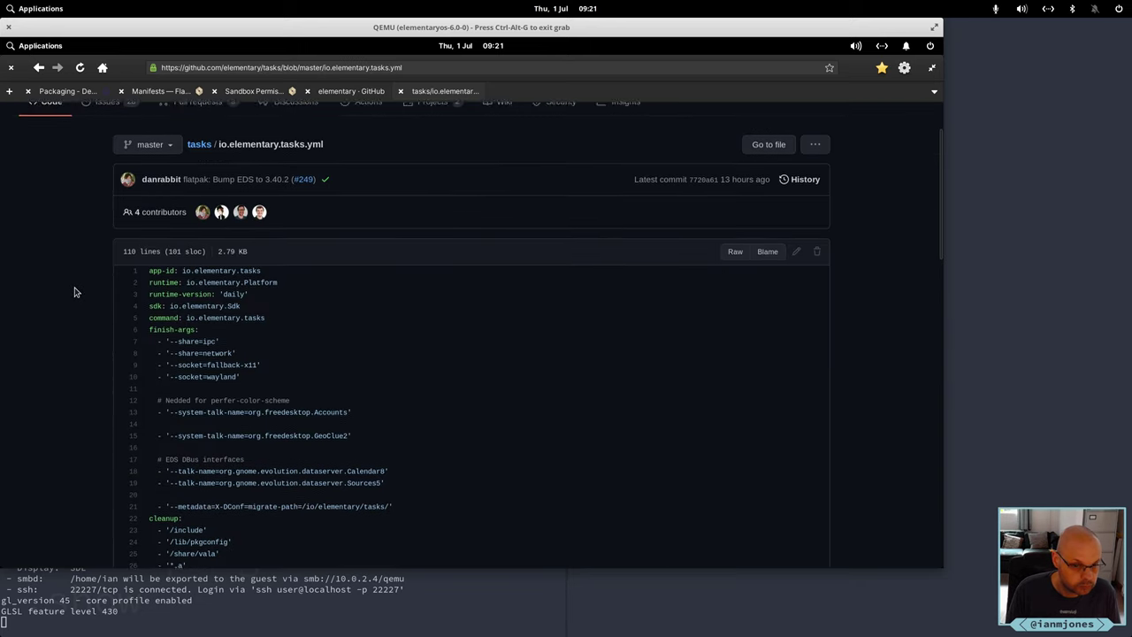
scroll(75, 292, down, 2)
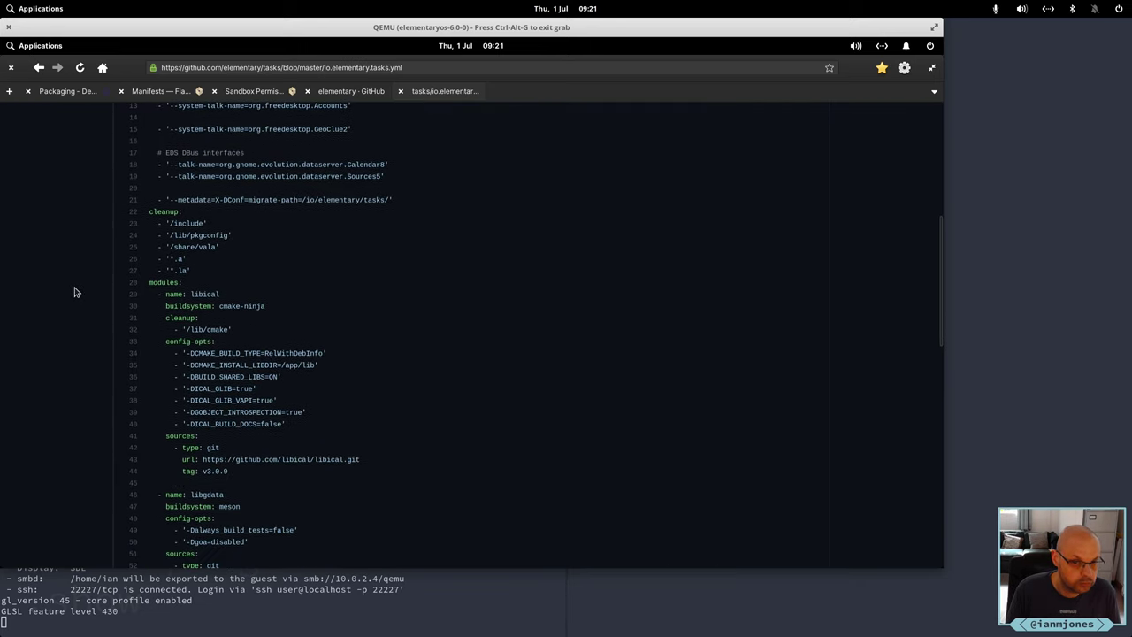
scroll(74, 292, down, 3)
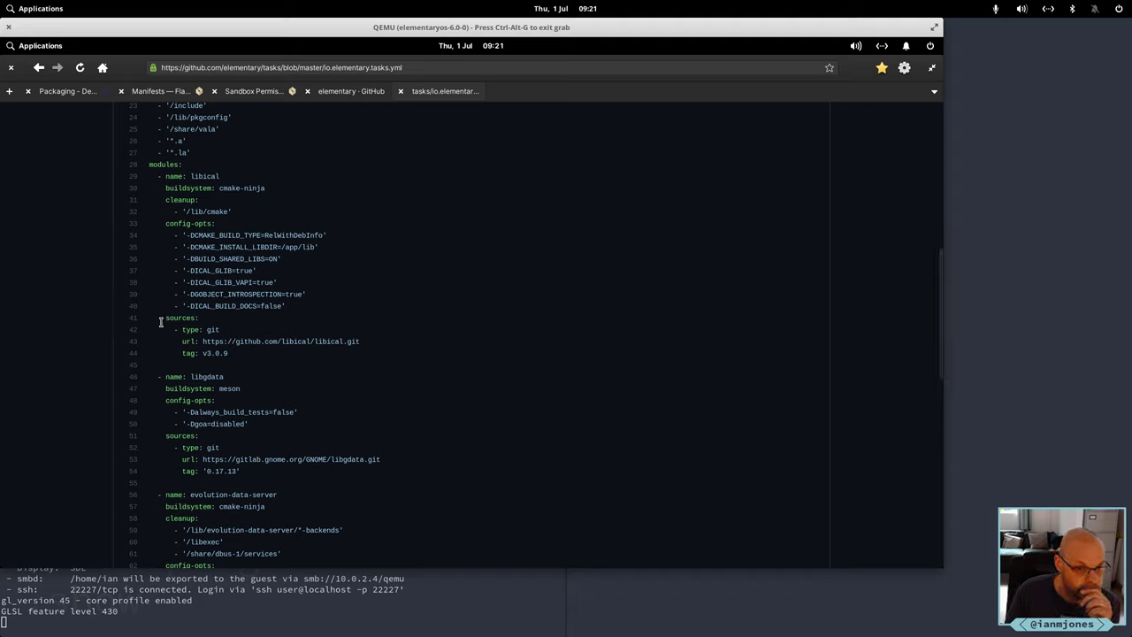
scroll(179, 376, down, 2)
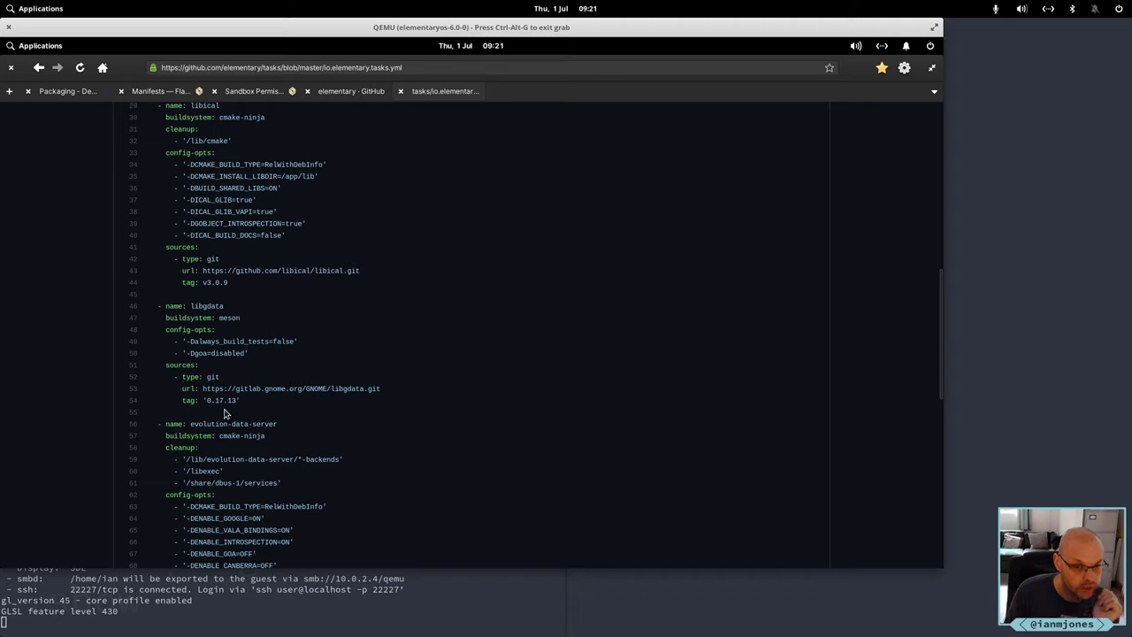
scroll(237, 409, down, 3)
scroll(237, 408, up, 2)
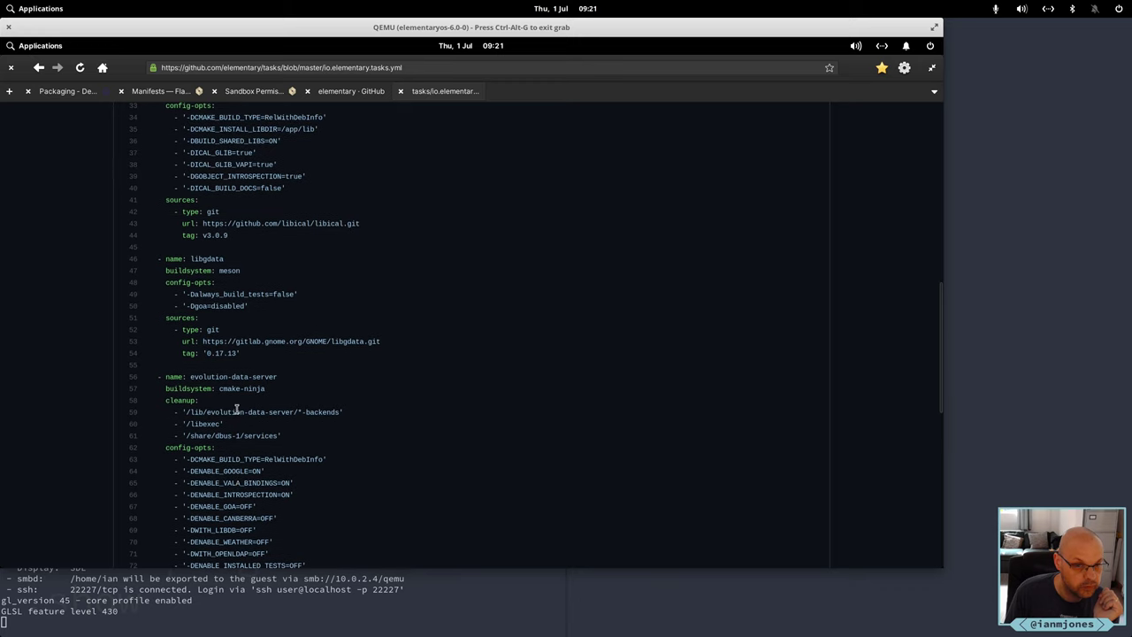
drag(247, 358, 151, 258)
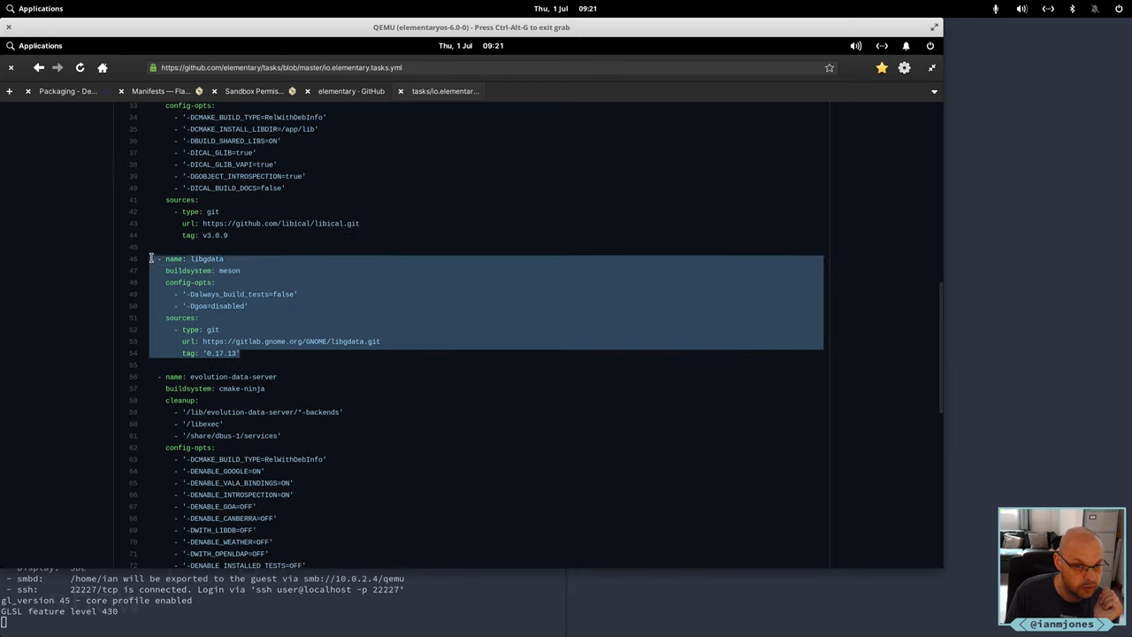
click(322, 282)
Read the rest of the manifest's modules, from evolution-data-server and intltool to champlain, geocode-glib and tasks
scroll(321, 283, down, 9)
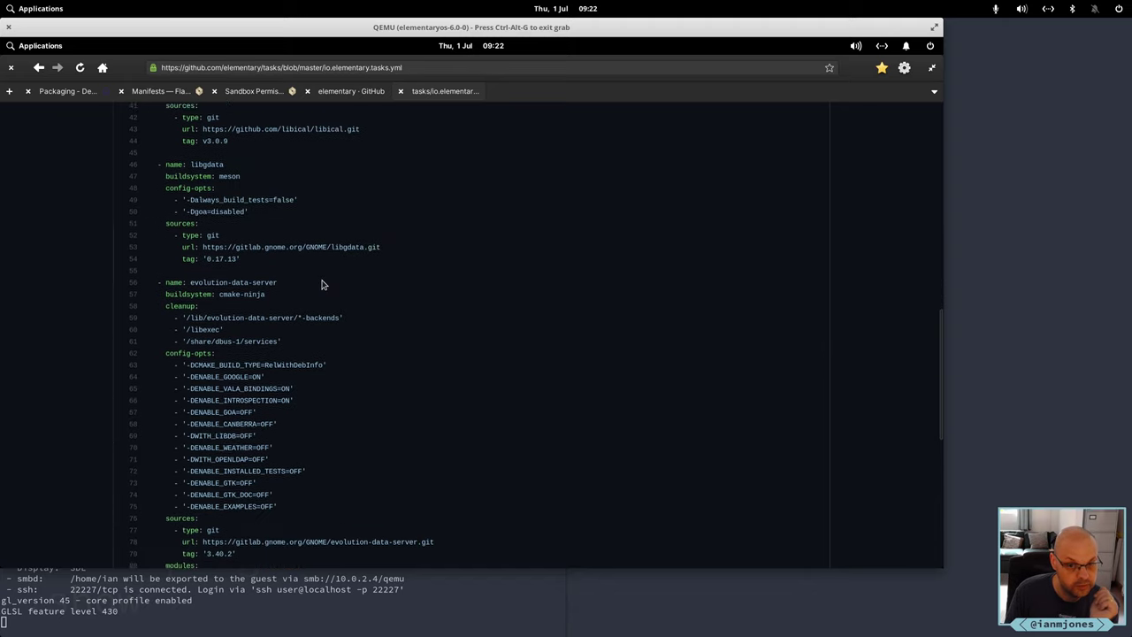
scroll(322, 284, down, 3)
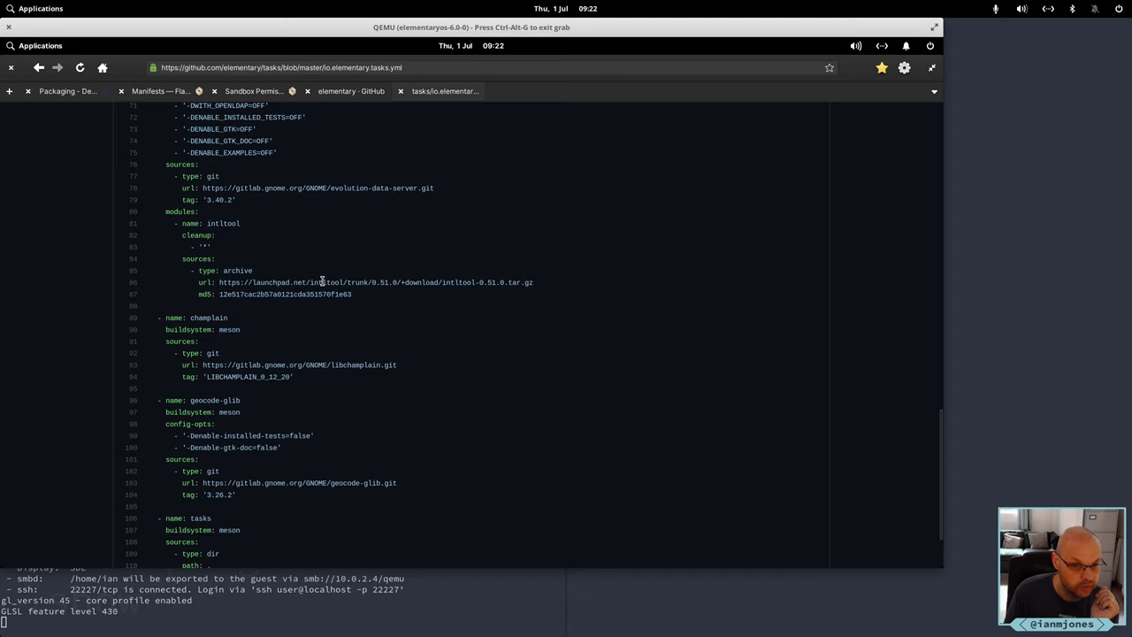
scroll(322, 283, down, 3)
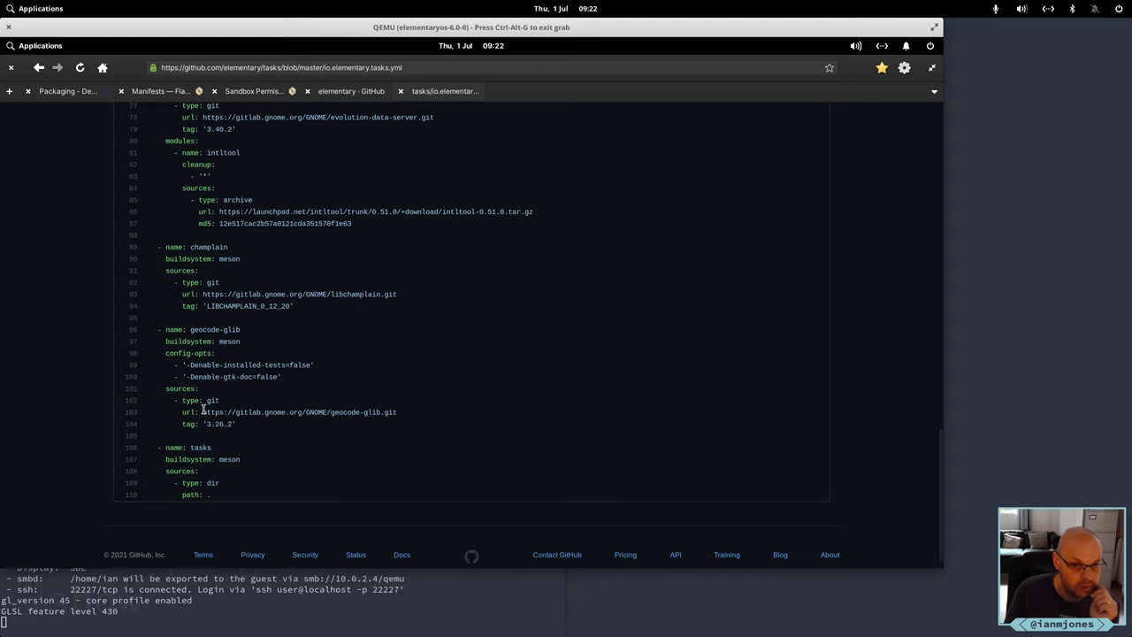
scroll(232, 342, up, 1)
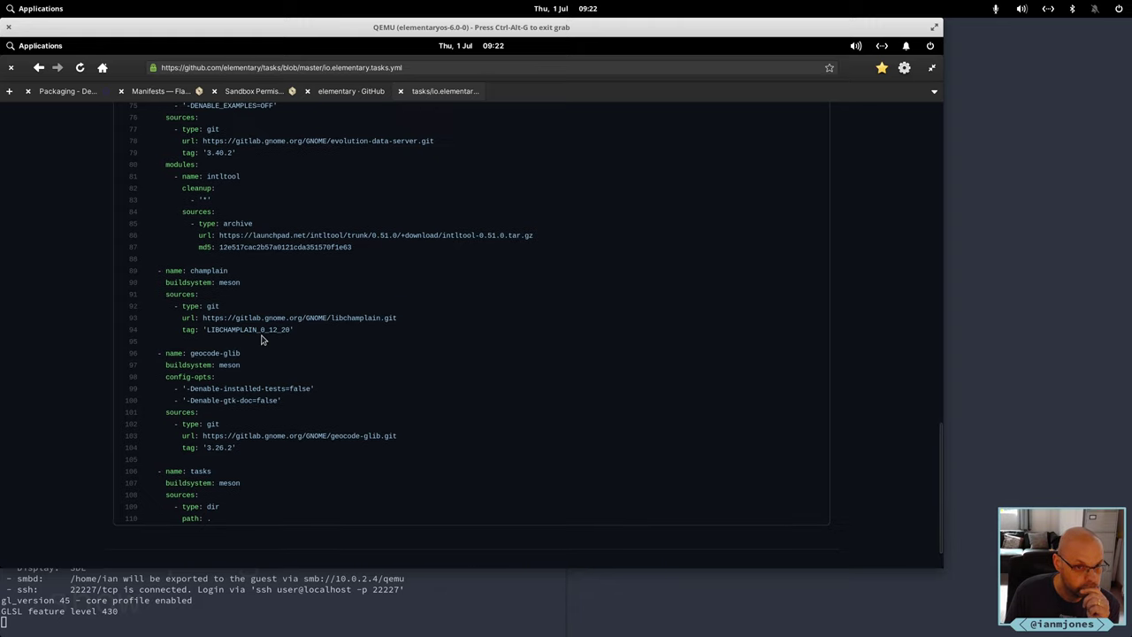
scroll(262, 340, up, 2)
scroll(262, 340, up, 2)
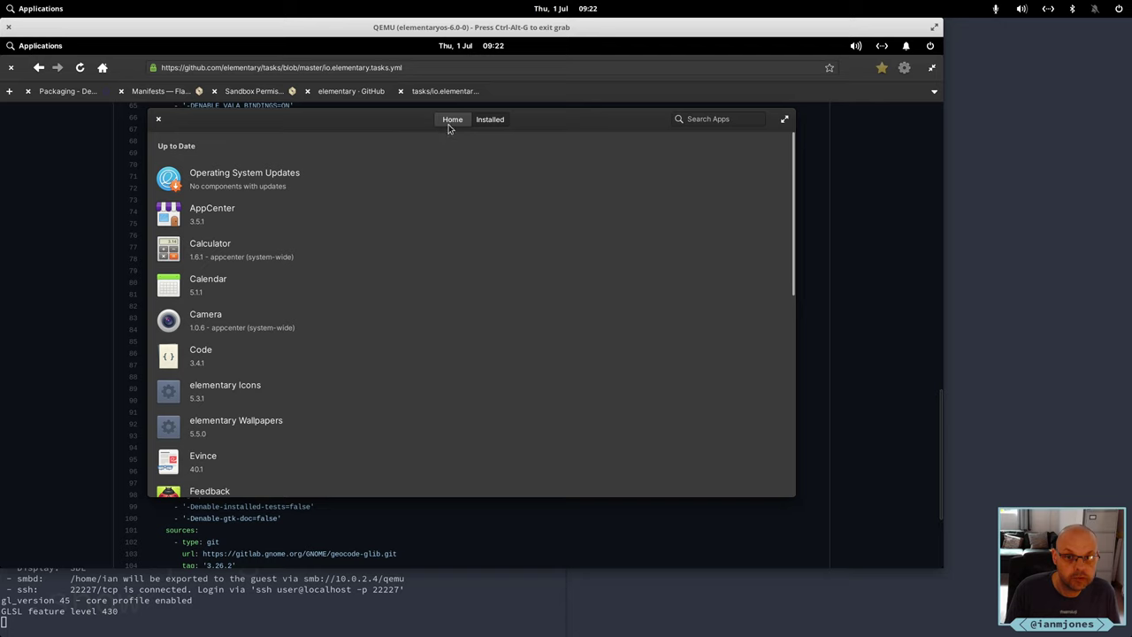
Show AppCenter's home page, and close both AppCenter and the web browser
click(451, 121)
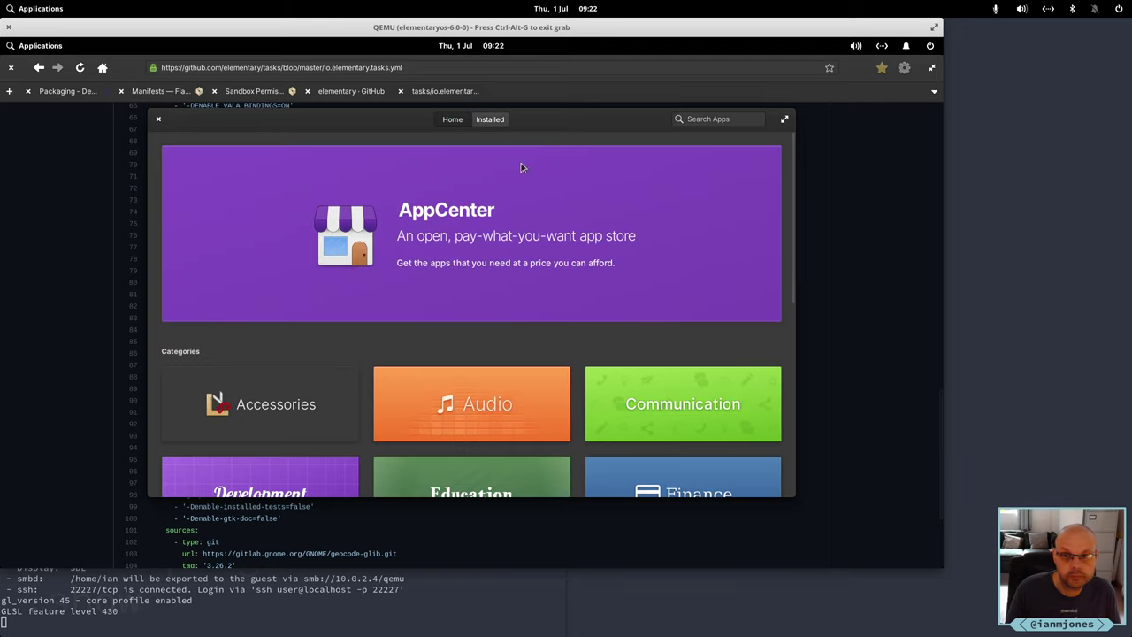
click(159, 121)
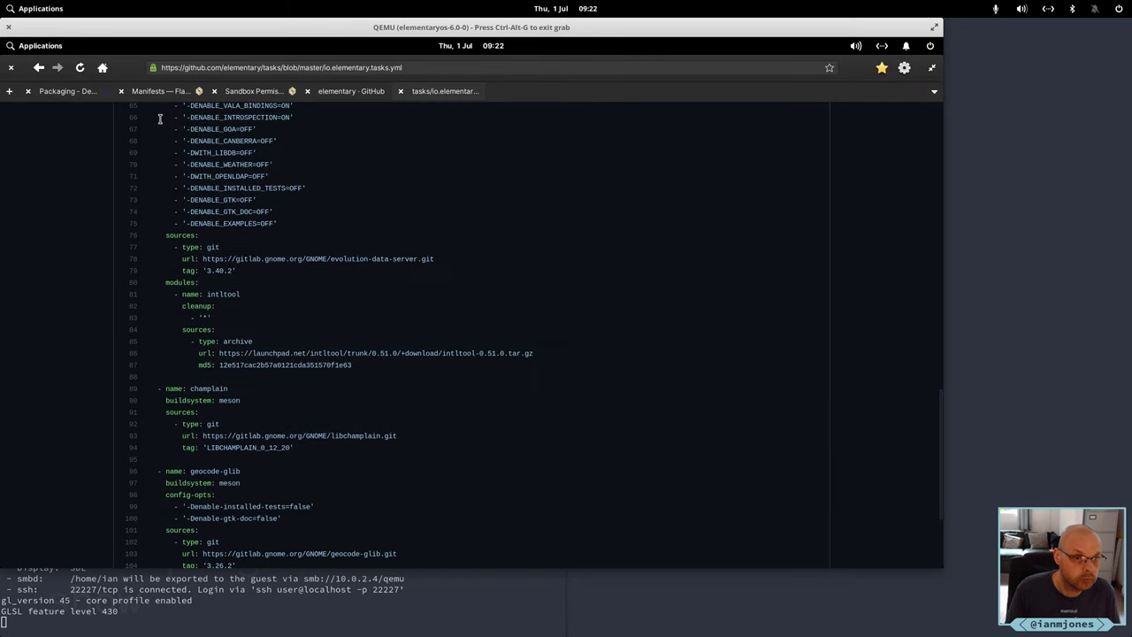
click(11, 68)
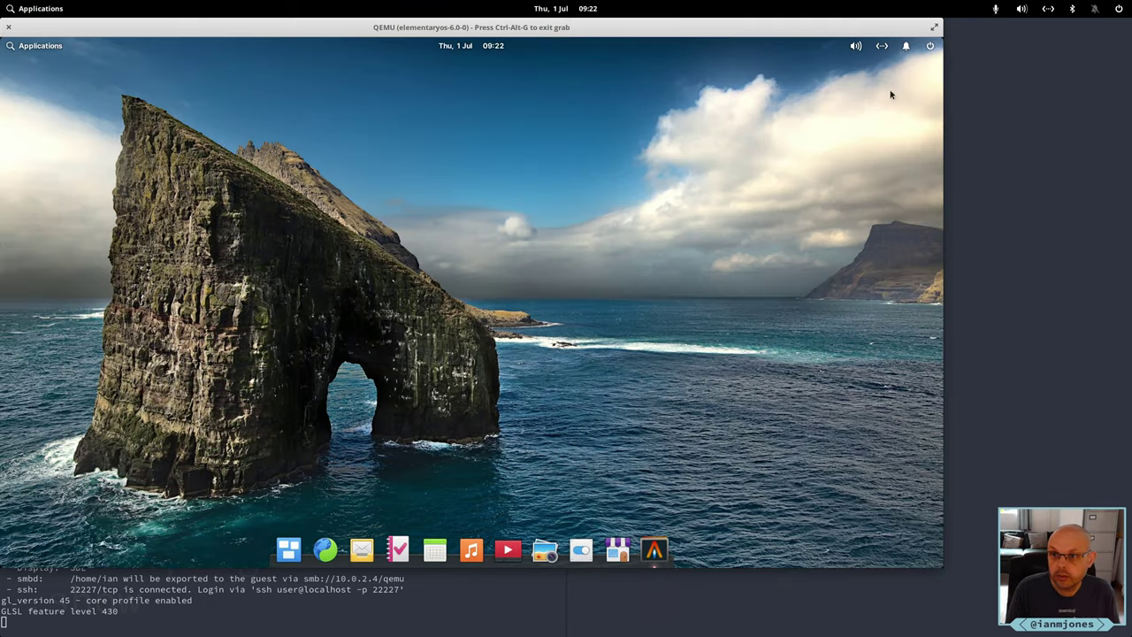
Restart the elementary OS 6 virtual machine
click(928, 47)
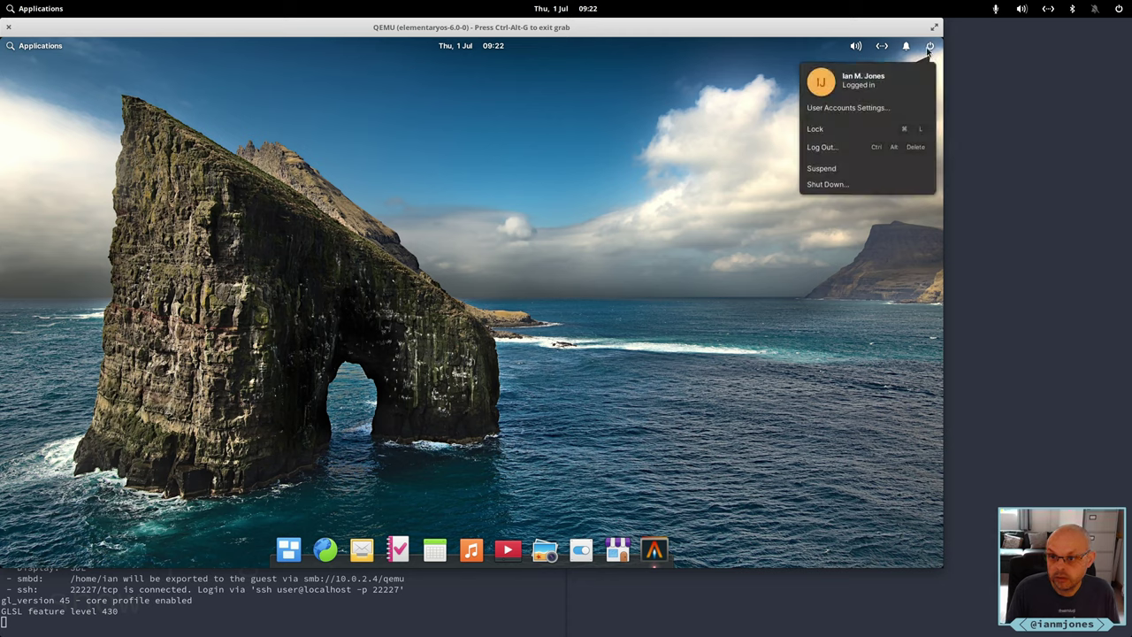
click(826, 184)
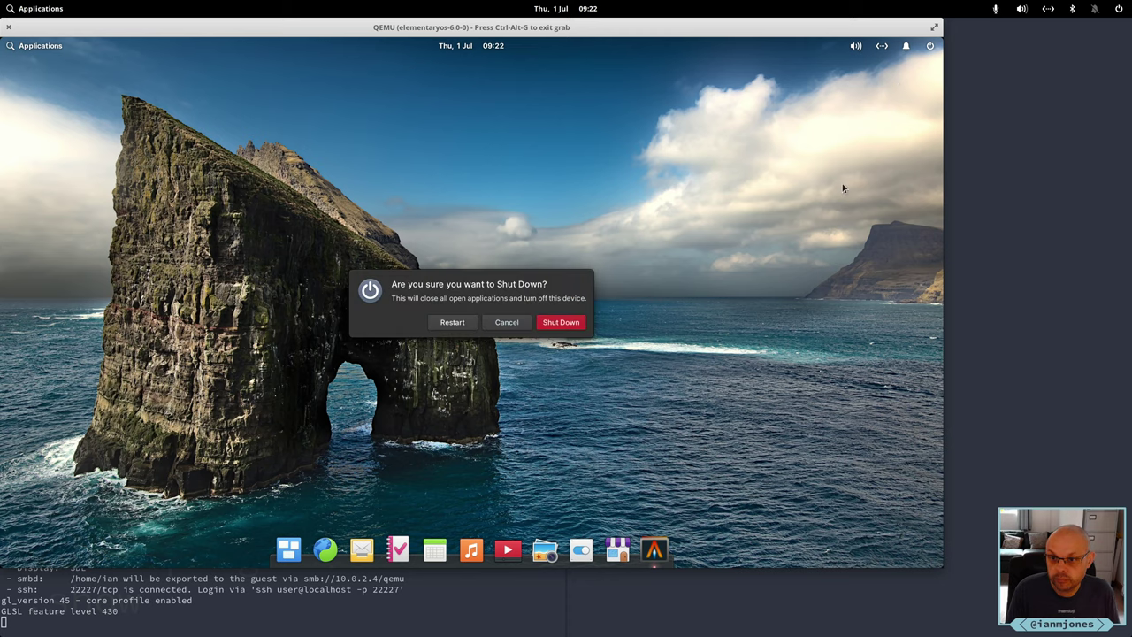
click(451, 324)
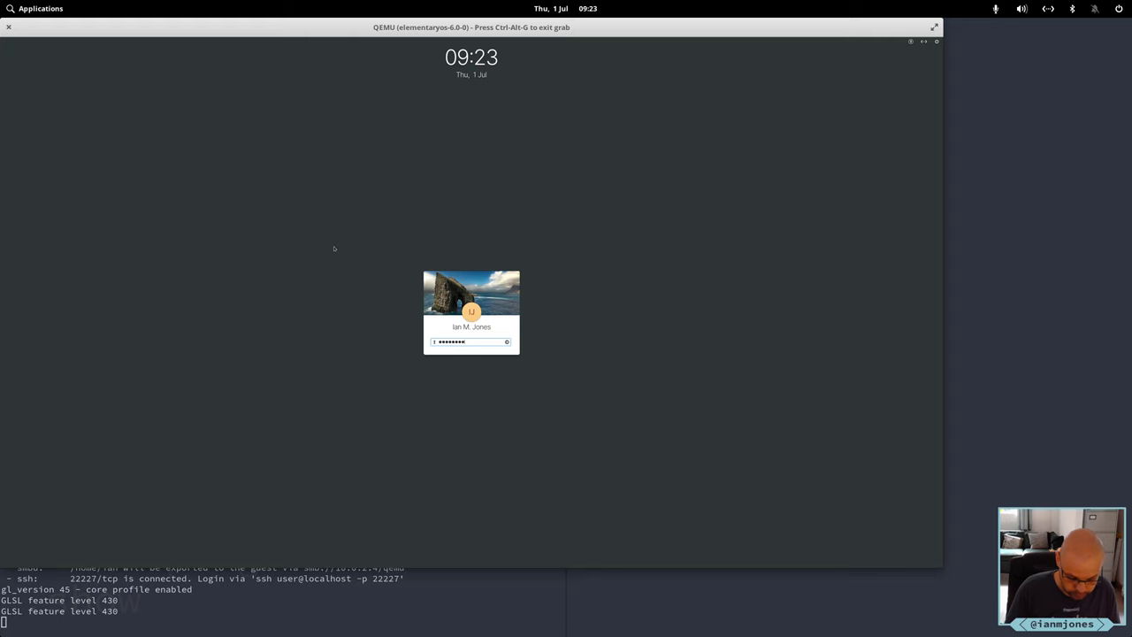
Log back in with the account password and page through the Early Access Build welcome screens until they close
key(Return)
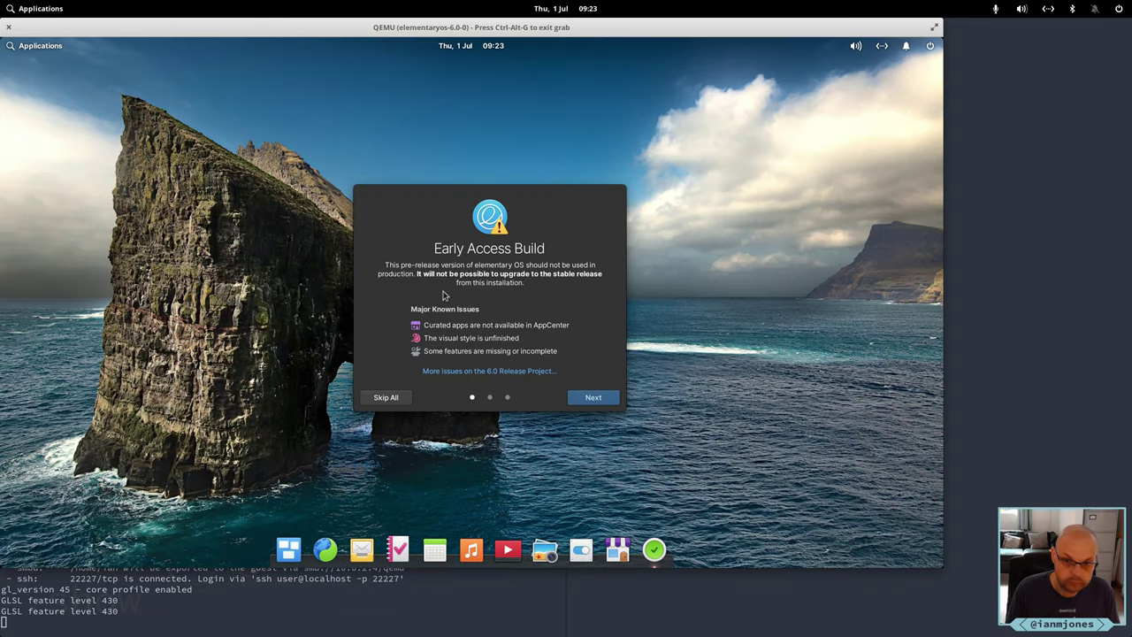
click(584, 398)
click(582, 399)
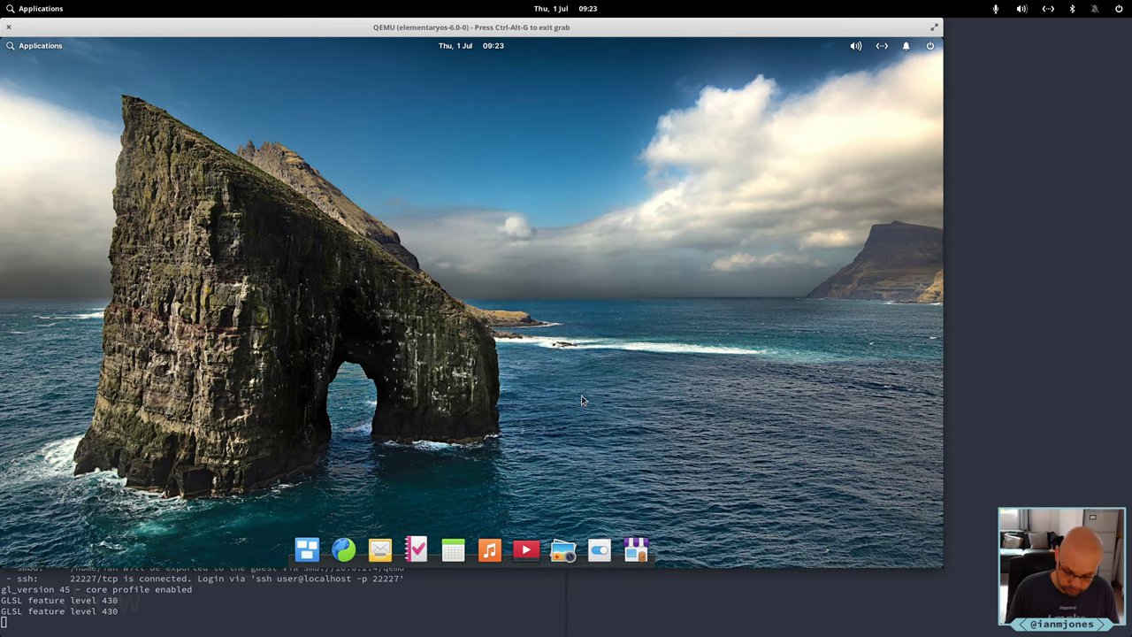
Open a terminal and start a new tmux session named dev
key(super+t)
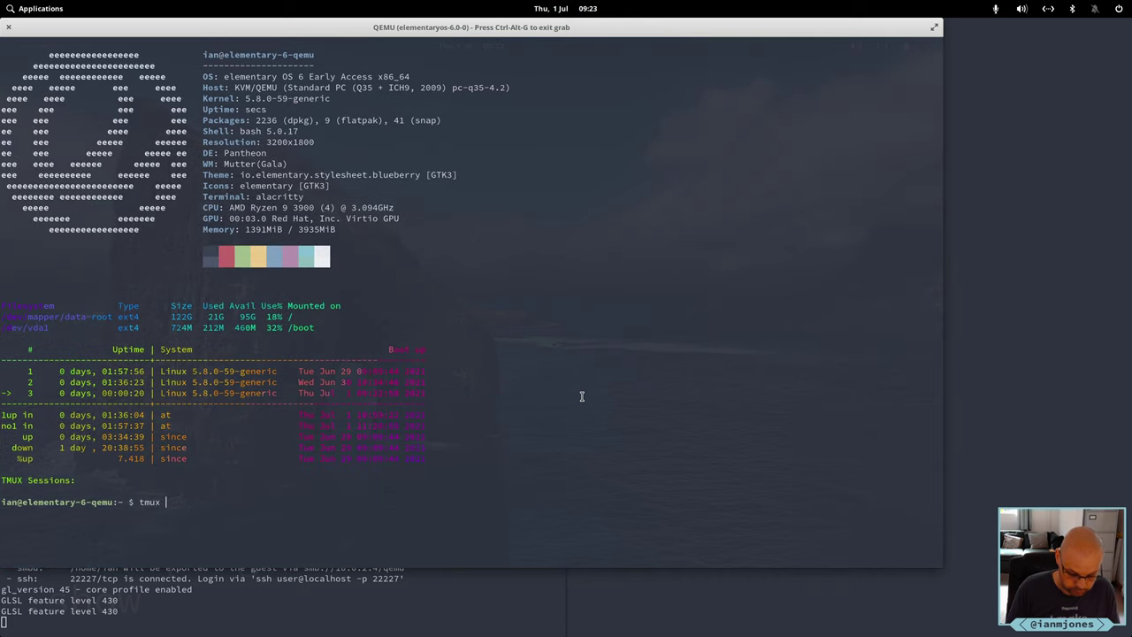
text(tmux new -s dev)
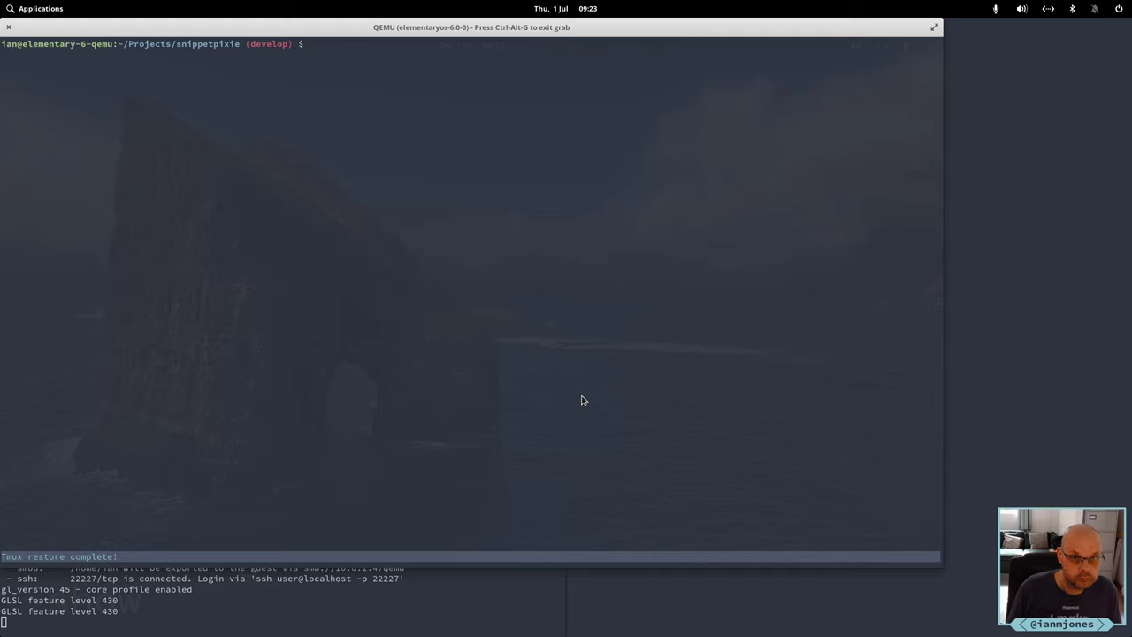
Build and install the Flatpak with flatpak-builder from com.github.bytepixie.snippetpixie.yml into build, using --user, --install and --force-clean
text(flatpak-builder build com.github.bytepixie.snippetpixie.yml --user --install --force-clean)
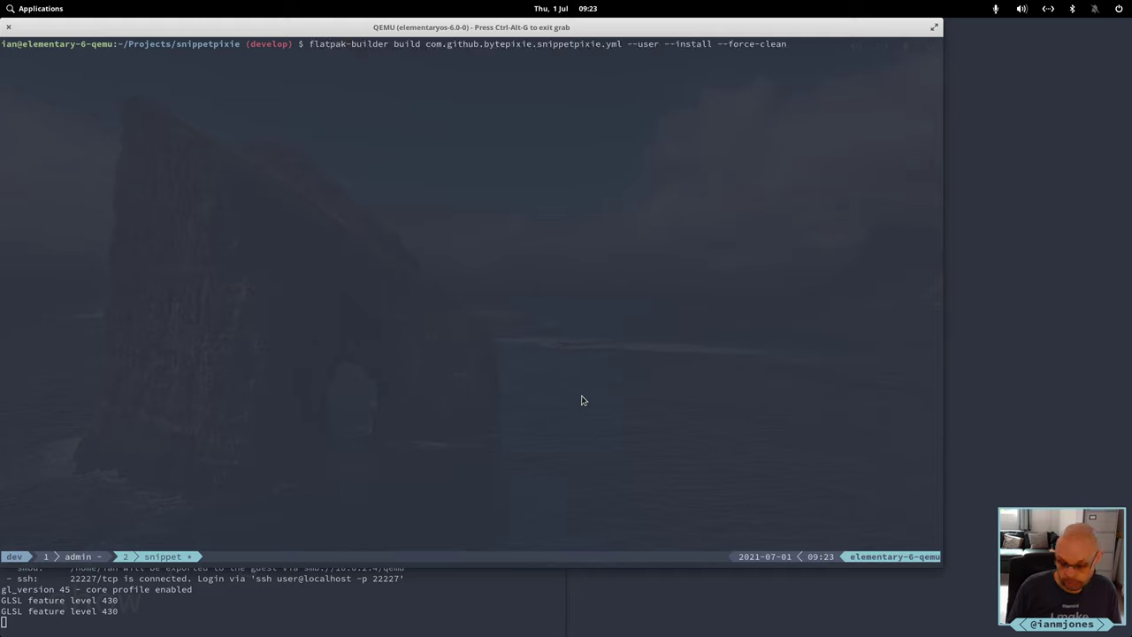
key(Return)
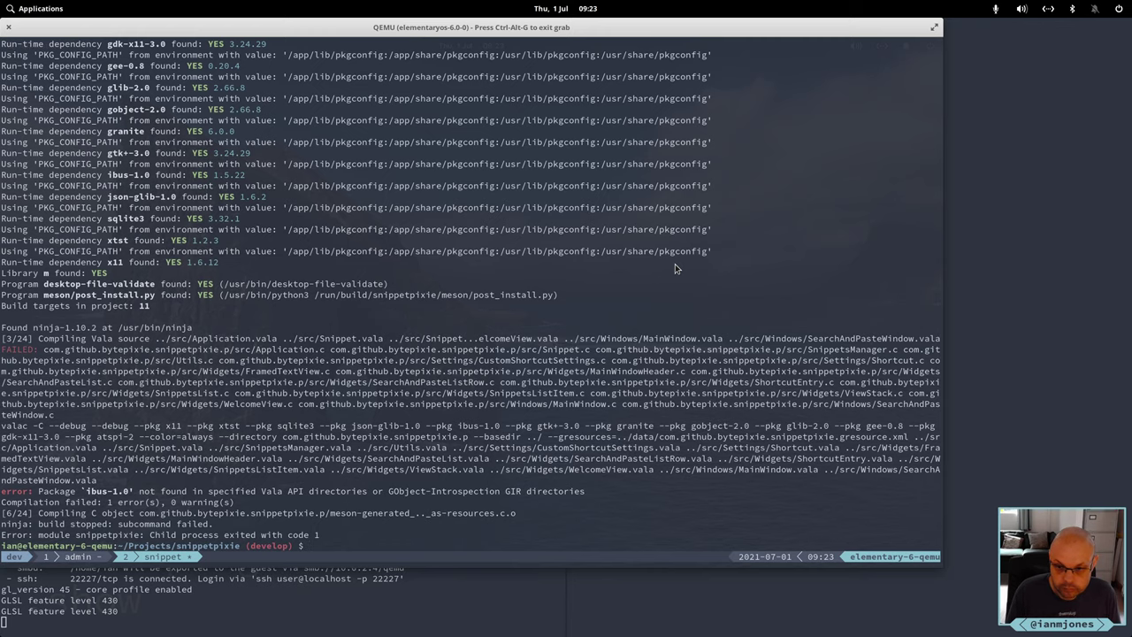
Switch to the web browser and open github.com/ibus in a new tab
key(super+d)
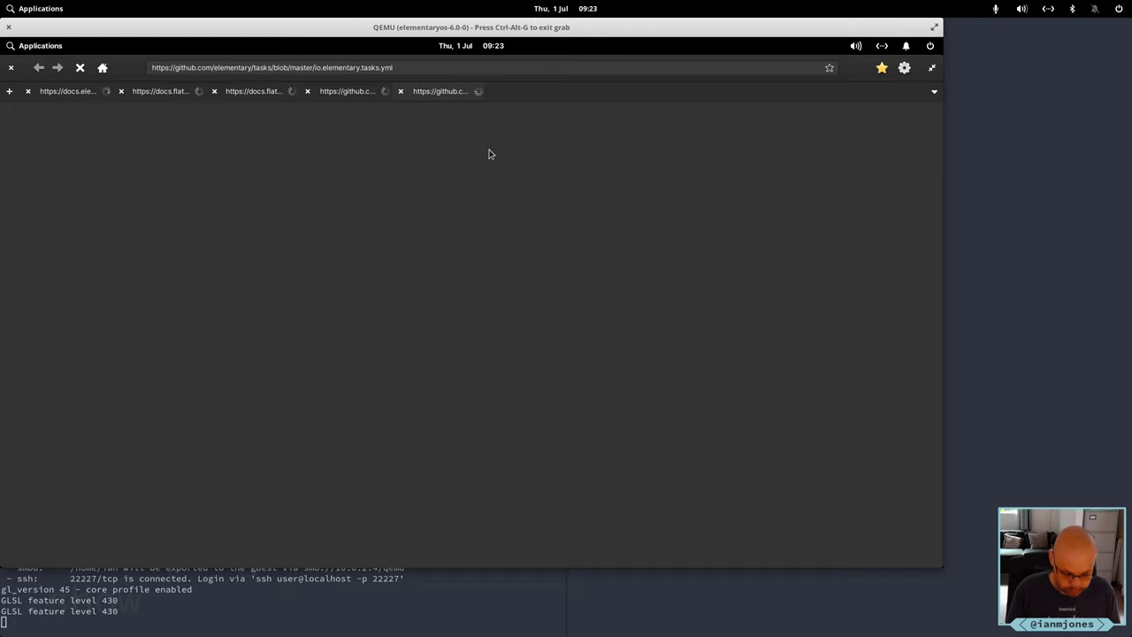
key(ctrl+t)
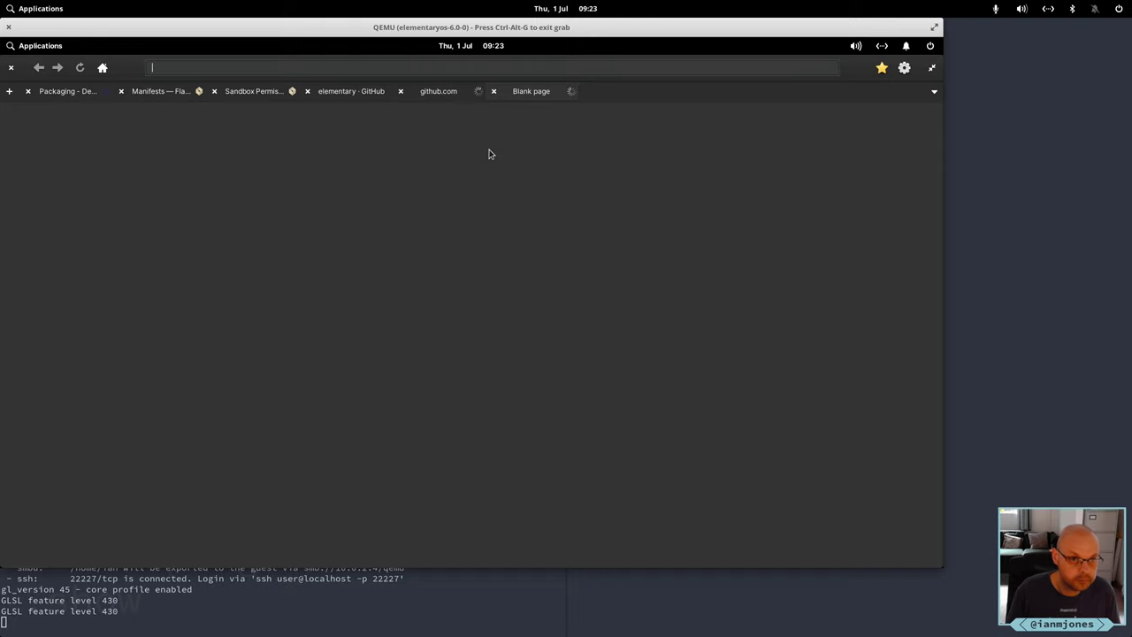
text(git)
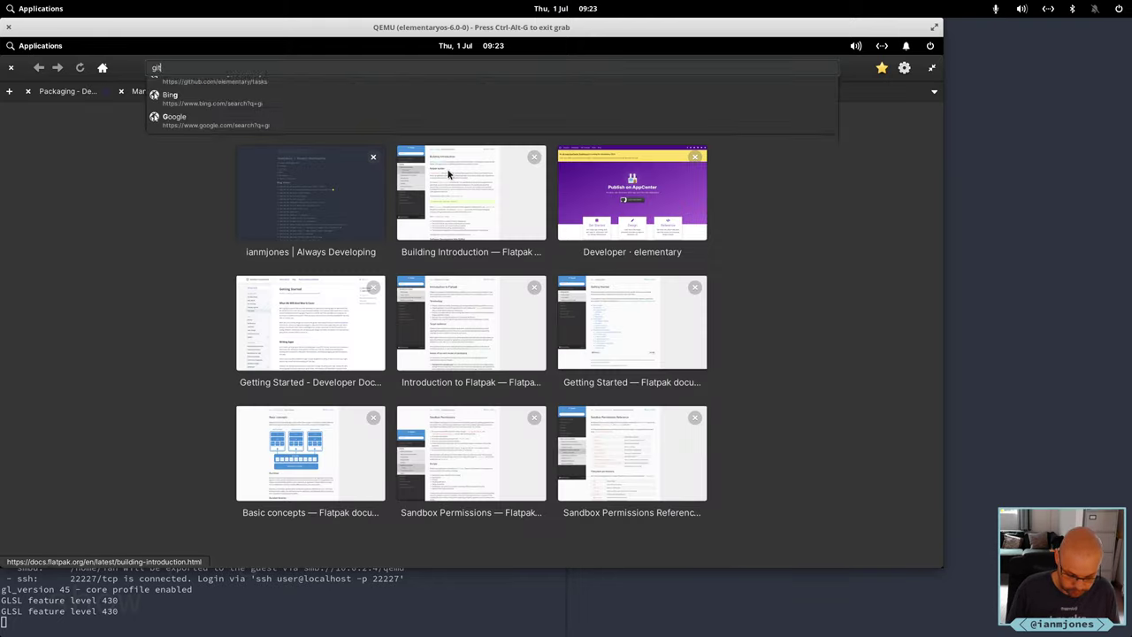
text(hub.com)
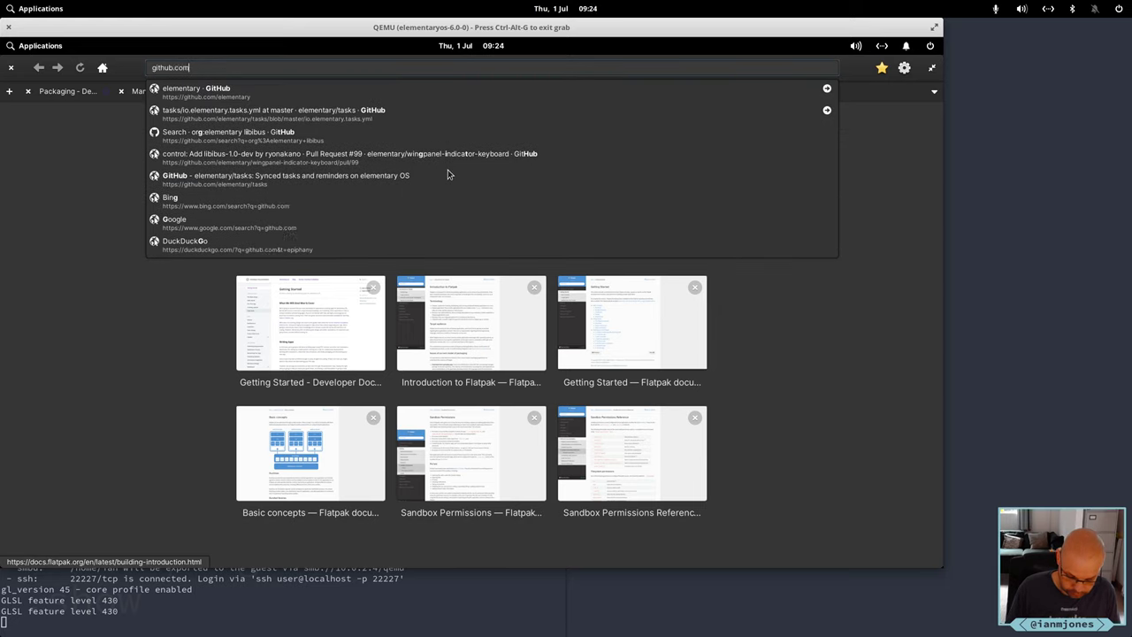
text(/libus)
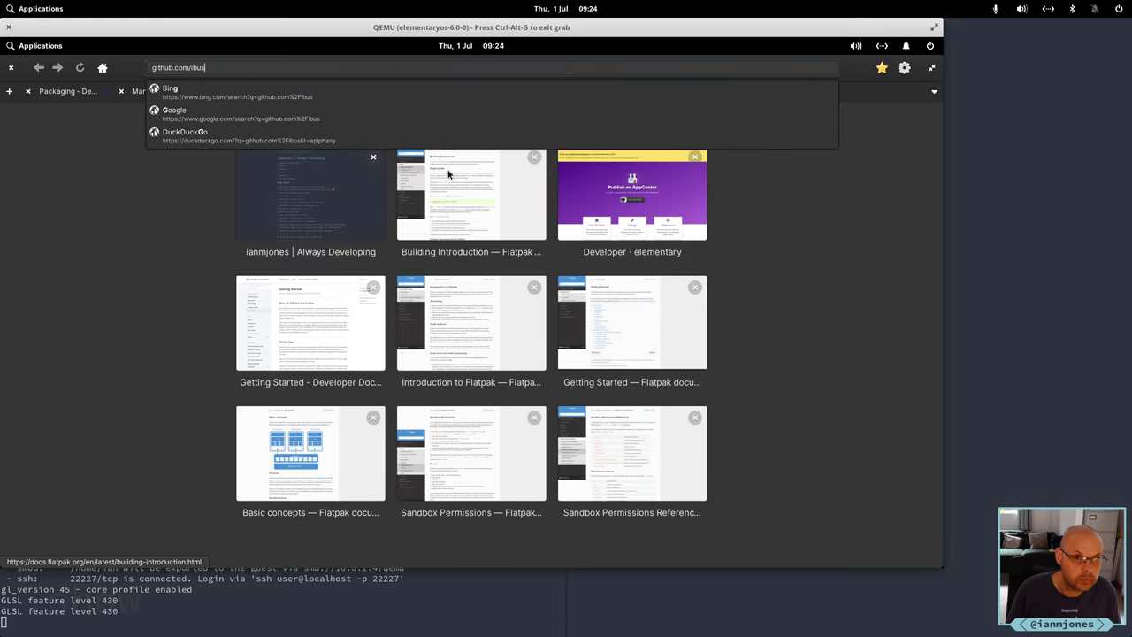
key(Return)
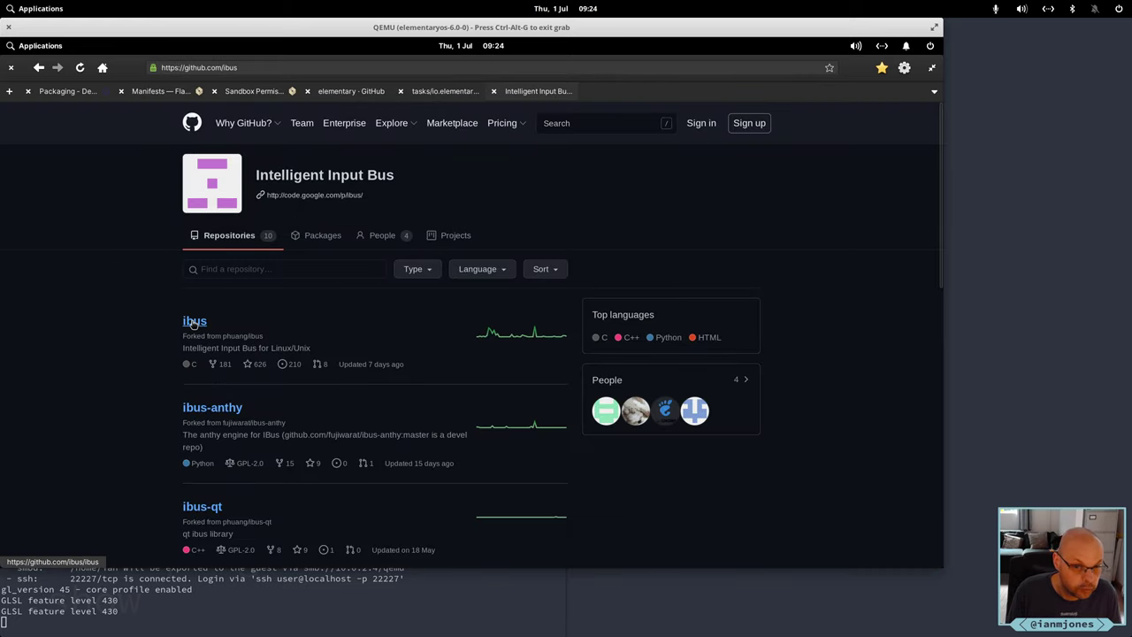
Open the ibus repository from the Intelligent Input Bus repository list in its own tab and show it
scroll(149, 376, down, 1)
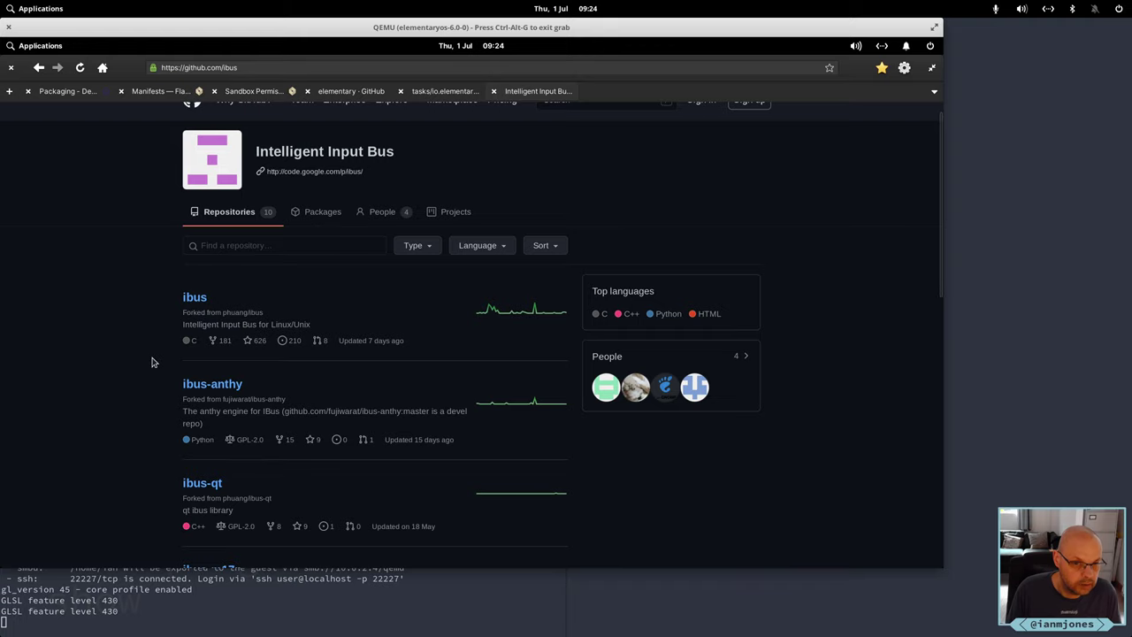
scroll(156, 362, down, 4)
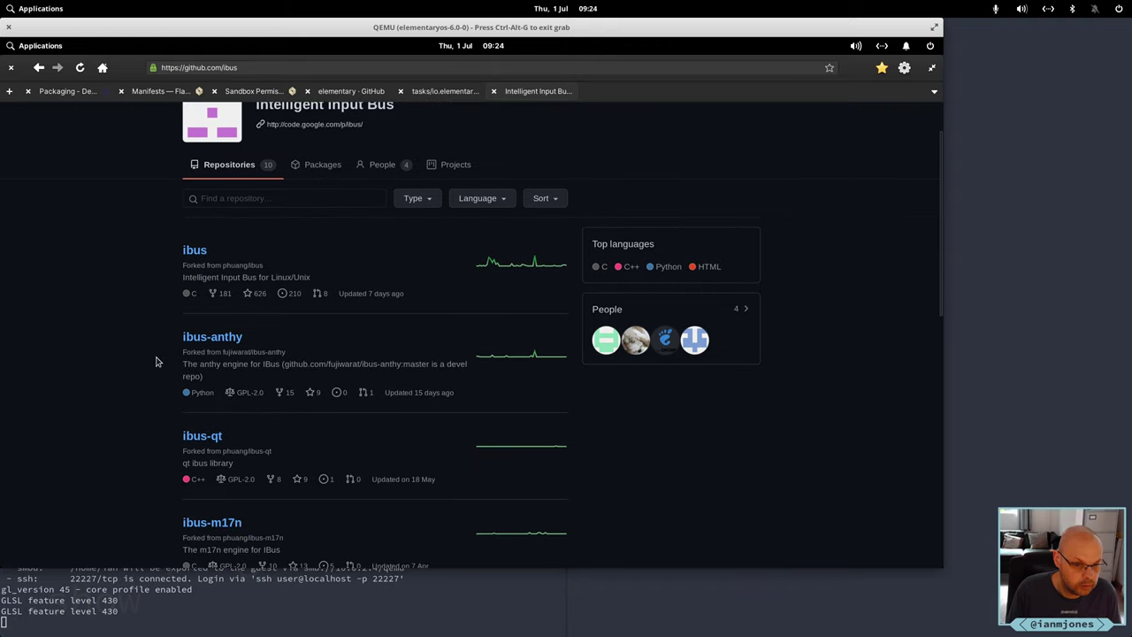
scroll(187, 320, down, 1)
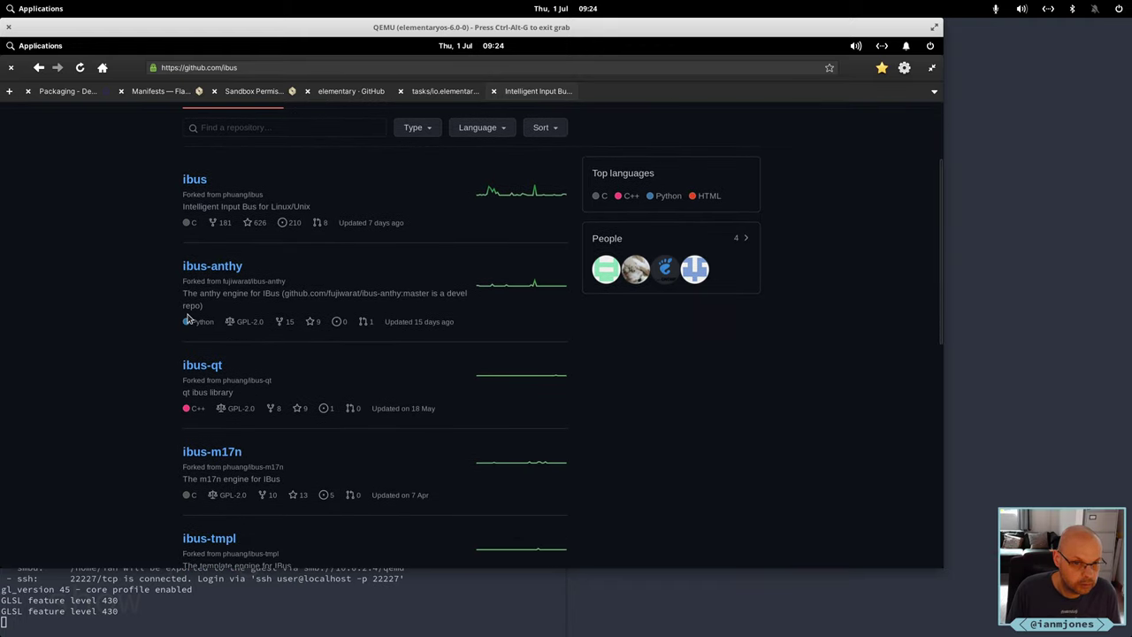
middle_click(190, 182)
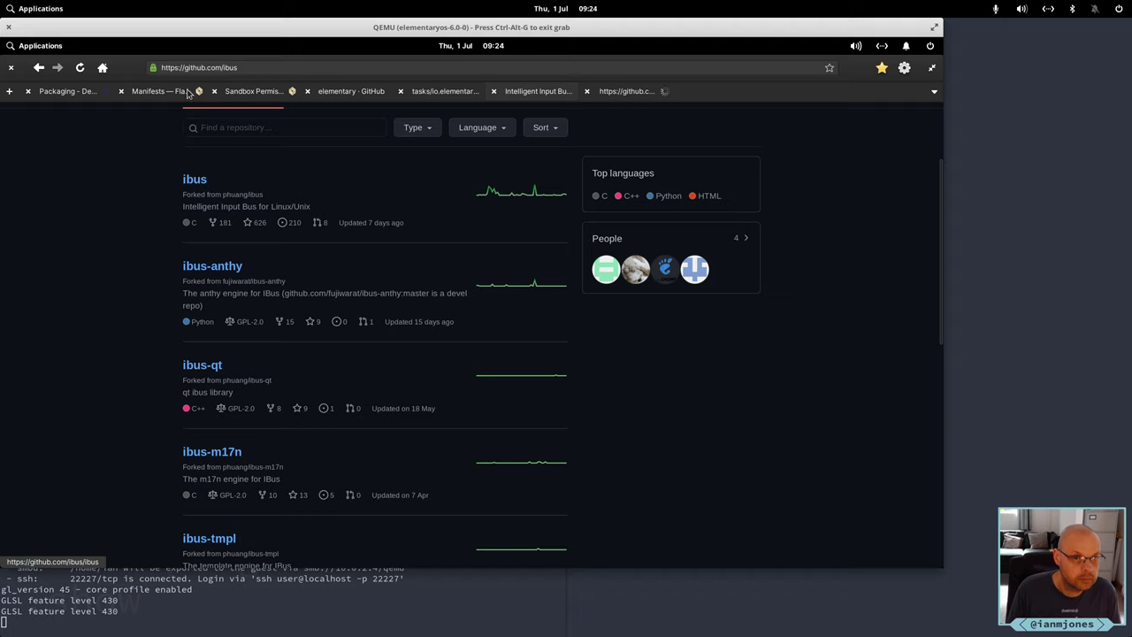
click(608, 94)
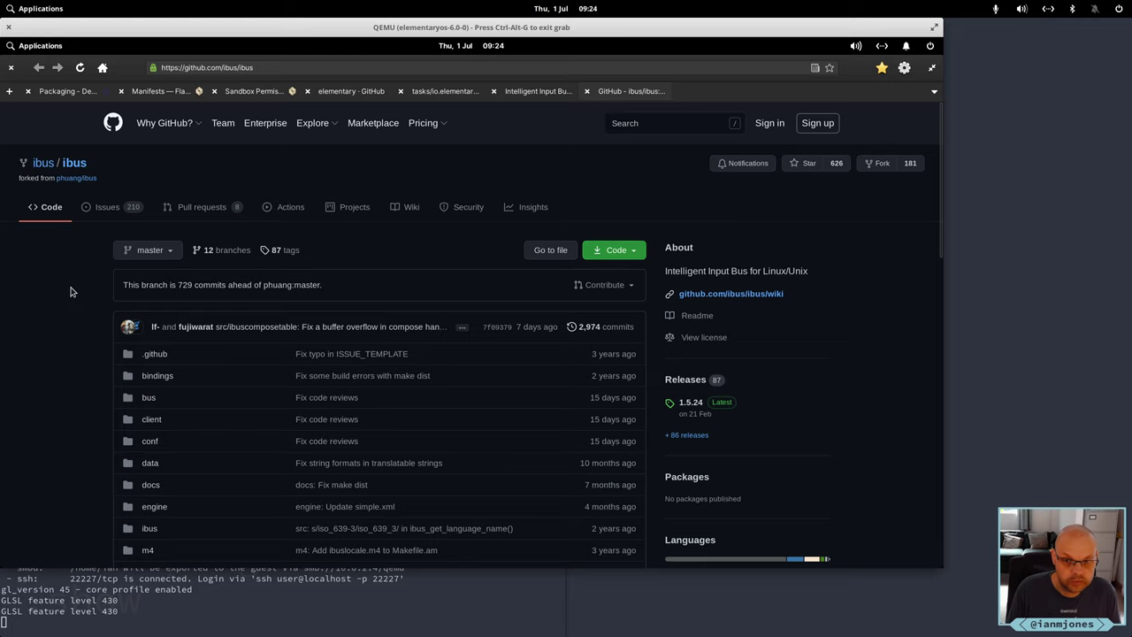
Examine the ibus repository's file list and README for how the library is built
scroll(71, 292, down, 3)
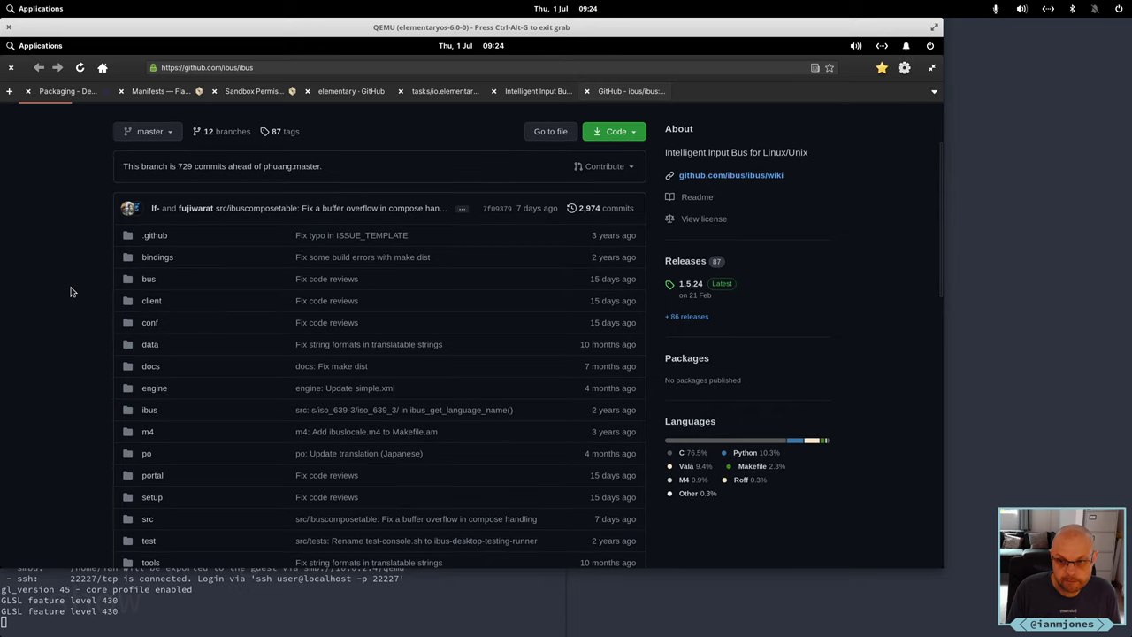
scroll(70, 291, down, 5)
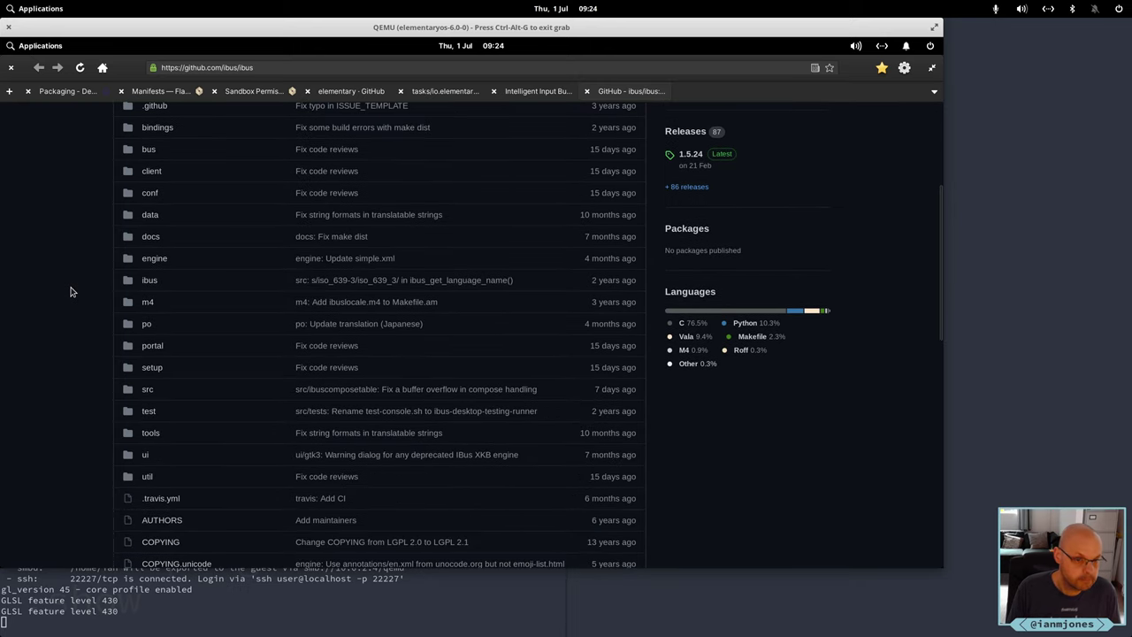
scroll(71, 291, down, 4)
scroll(71, 292, down, 10)
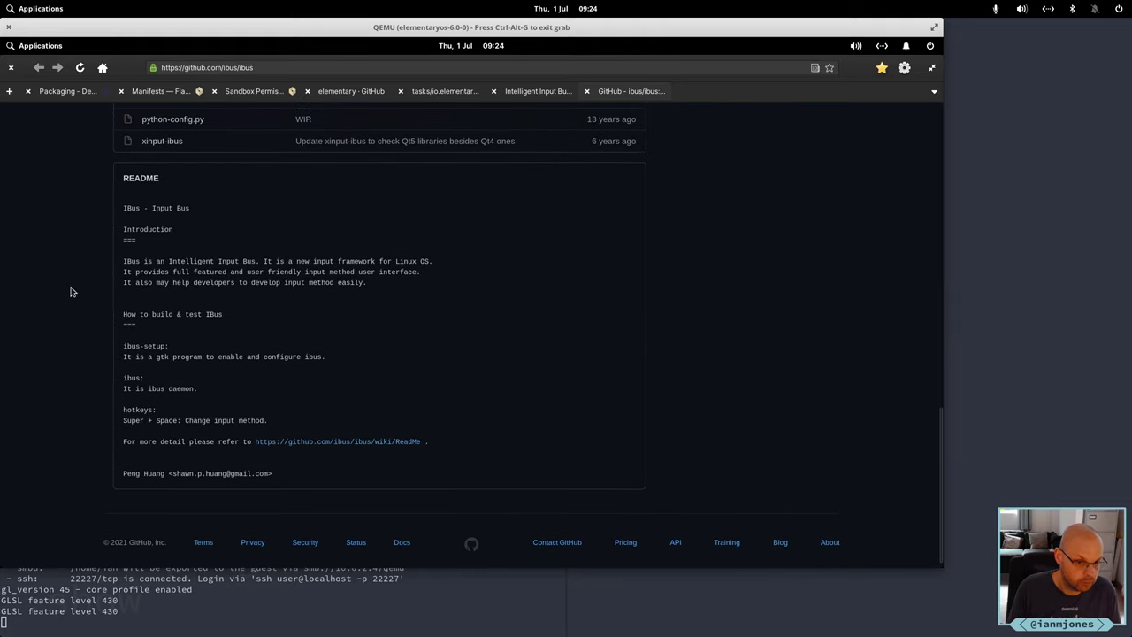
scroll(71, 291, up, 2)
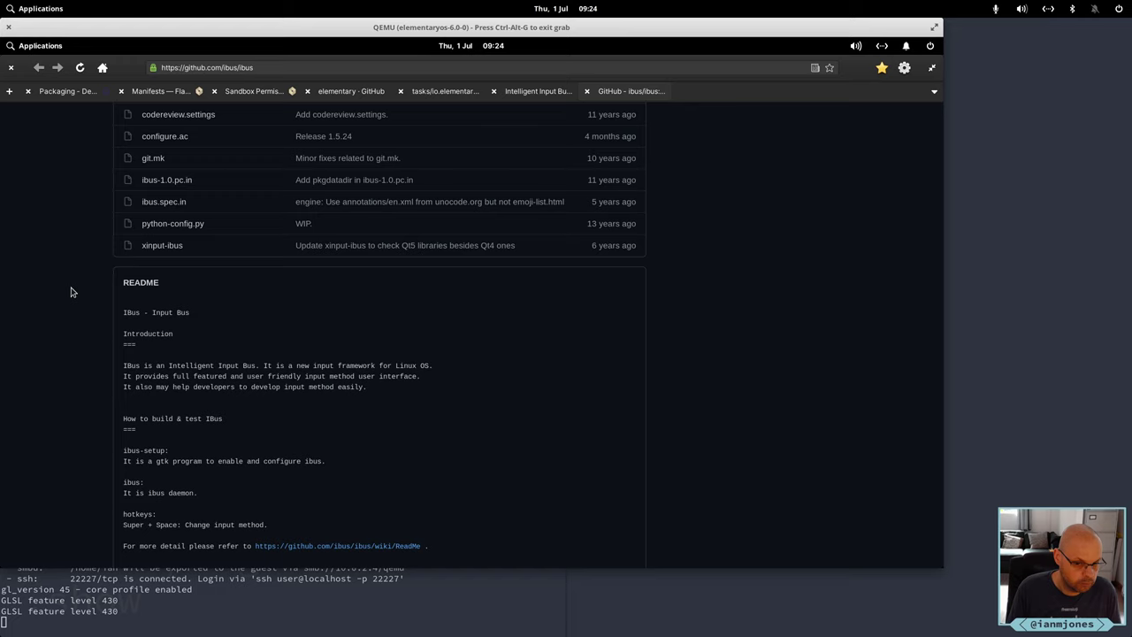
scroll(73, 297, down, 1)
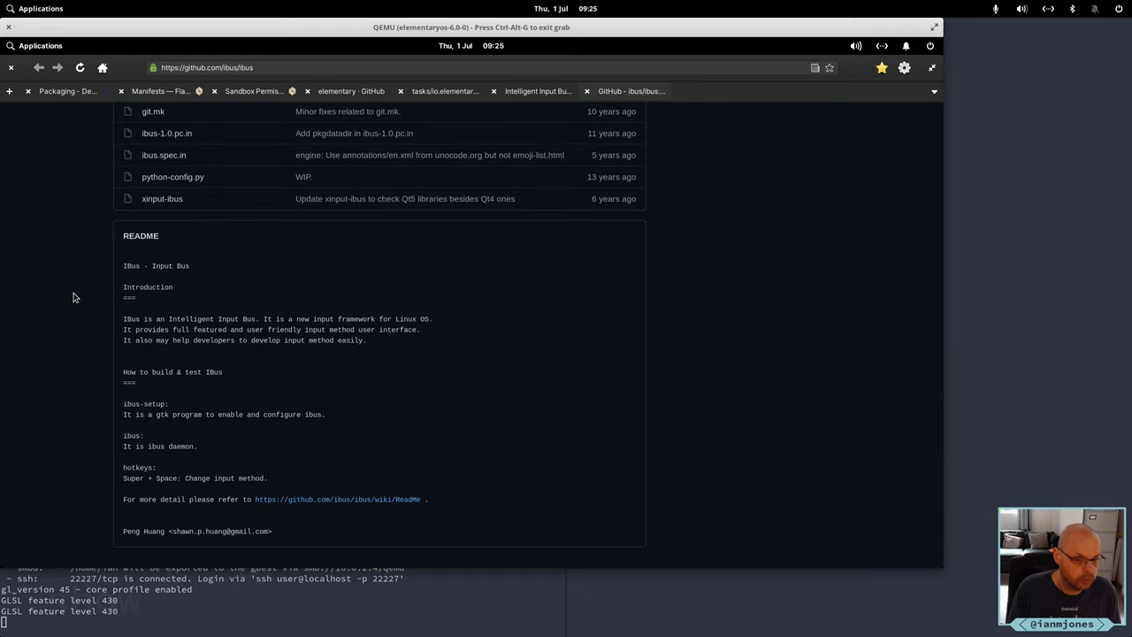
scroll(73, 297, up, 2)
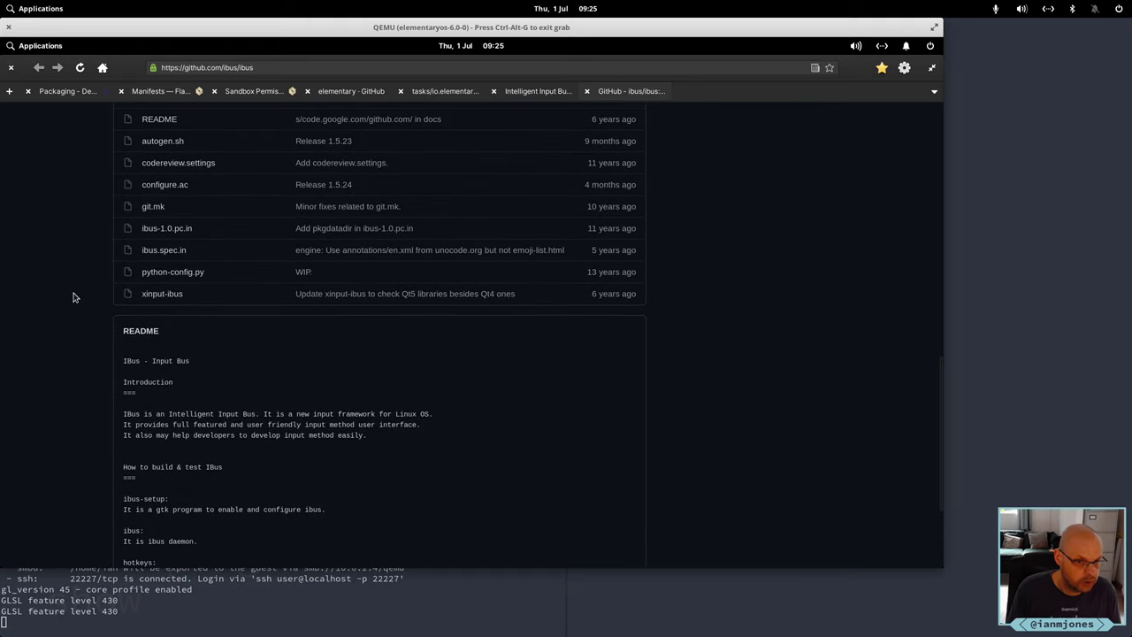
scroll(73, 297, up, 1)
scroll(73, 297, up, 2)
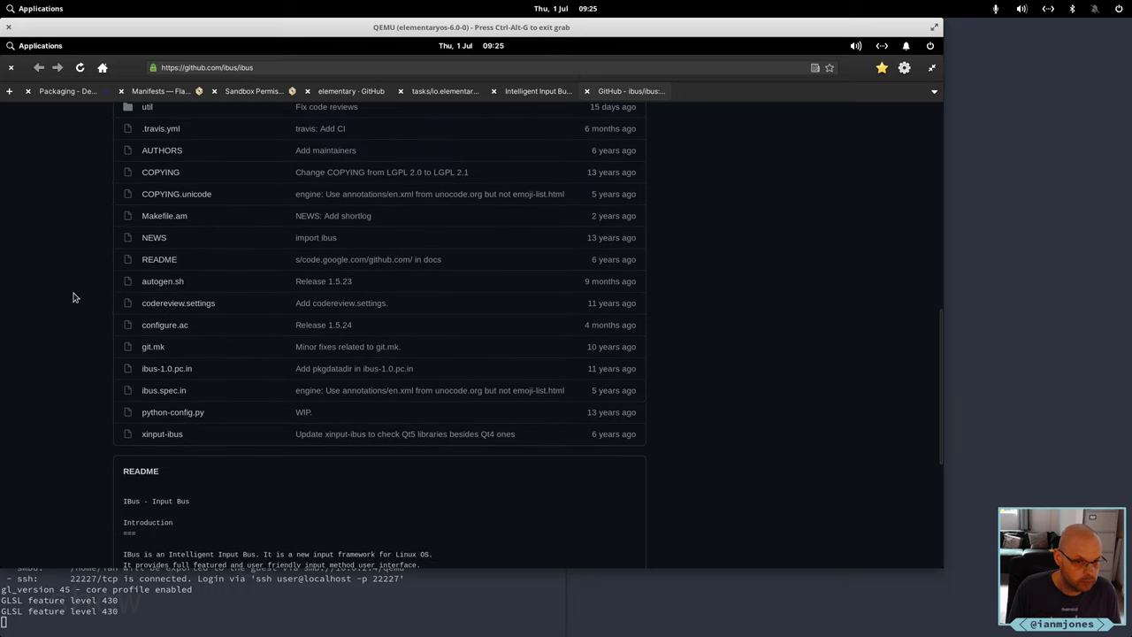
scroll(73, 297, up, 1)
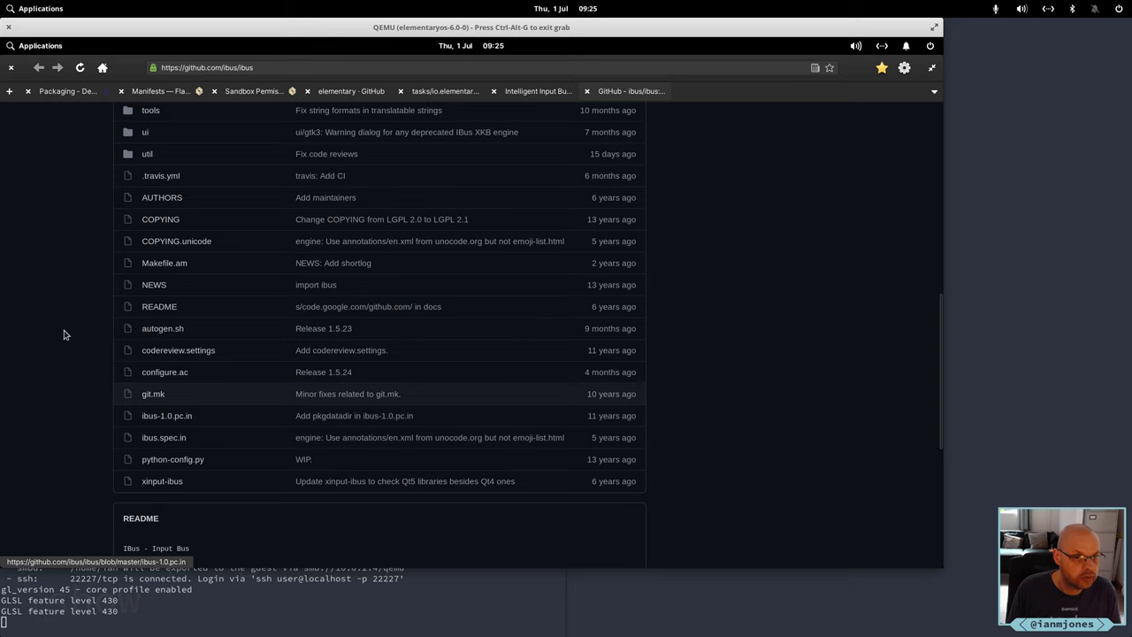
scroll(64, 334, up, 1)
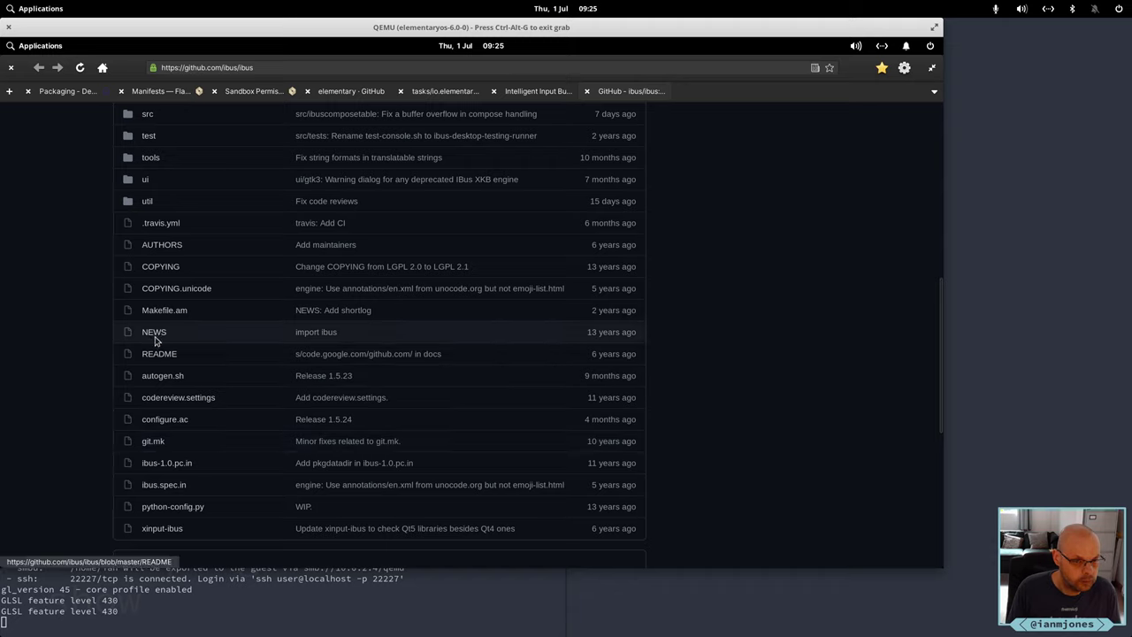
Open the repository's Makefile.am in a new tab and read through its build directories, configure flags and targets
middle_click(157, 310)
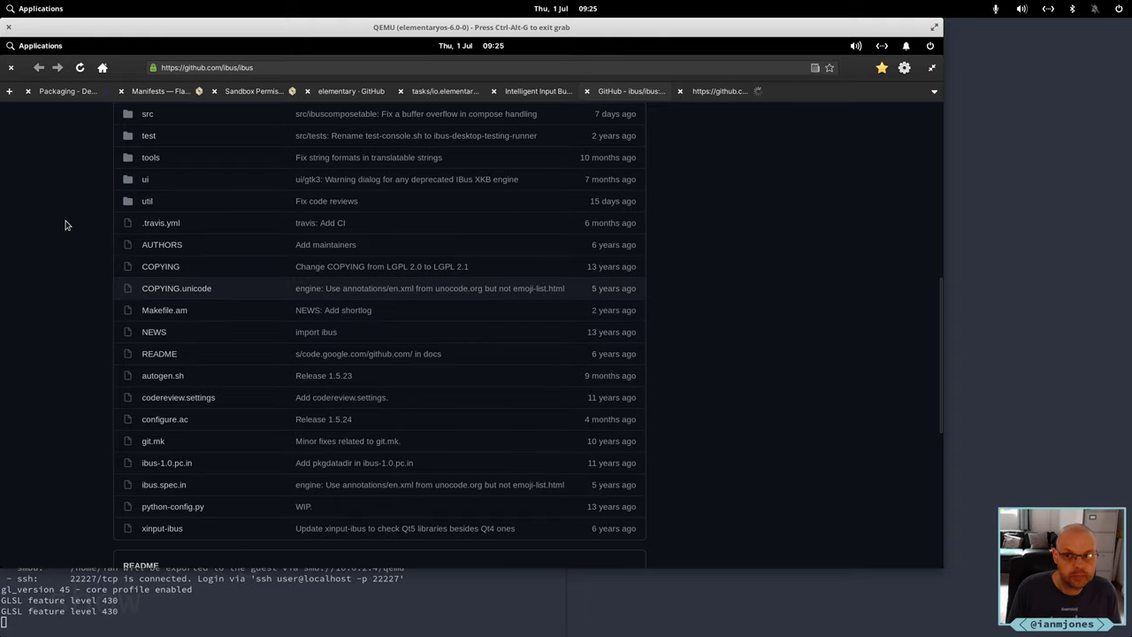
click(720, 91)
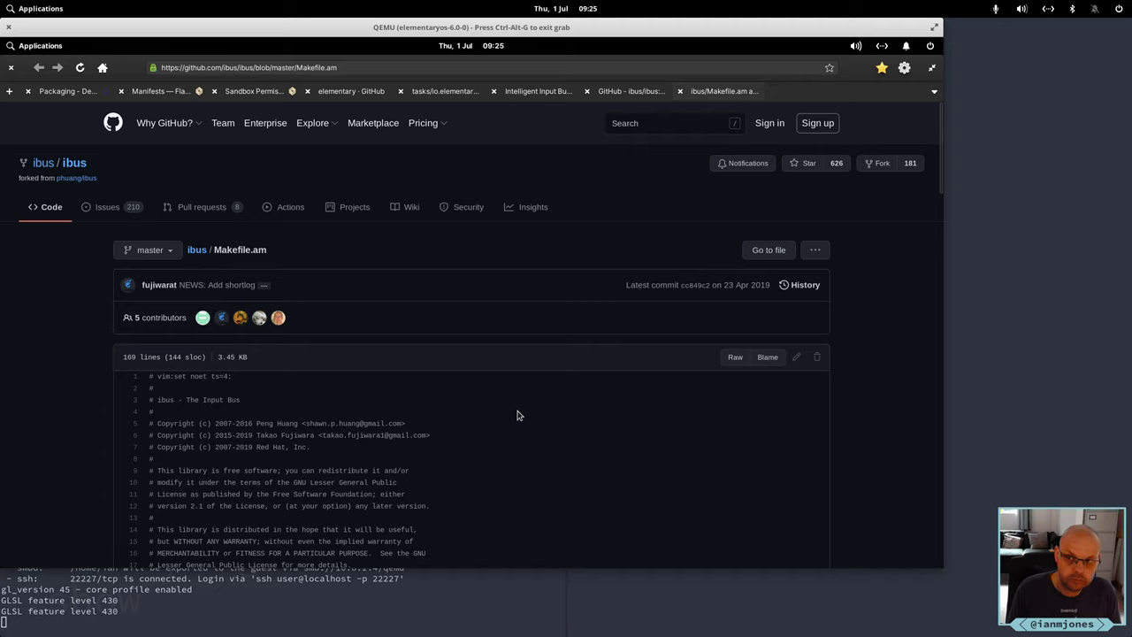
scroll(518, 415, down, 8)
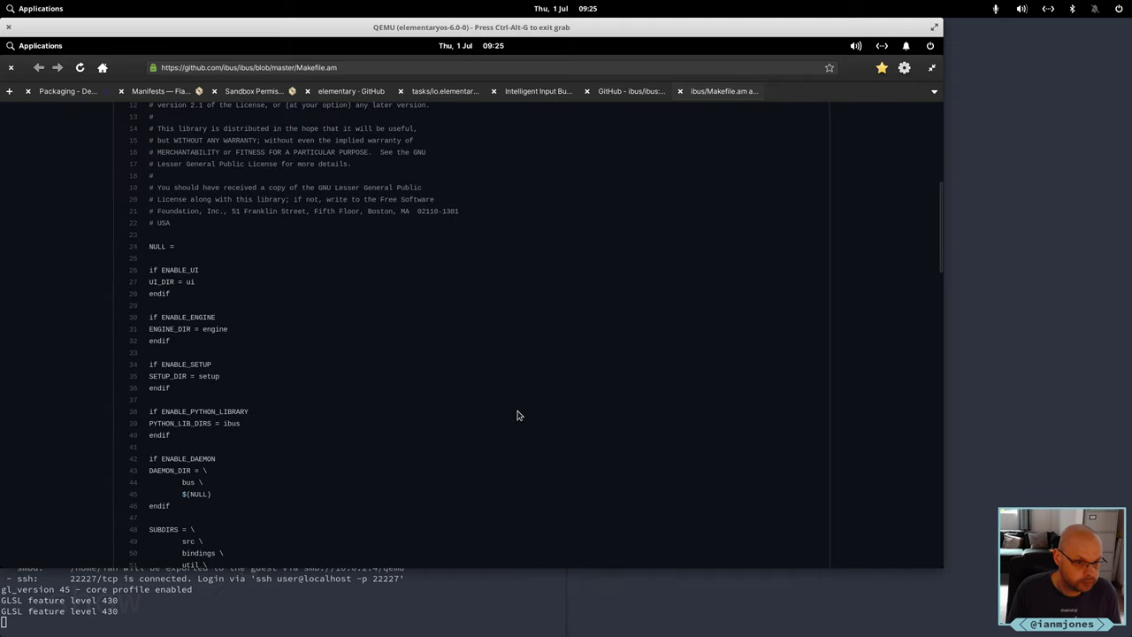
scroll(517, 414, down, 2)
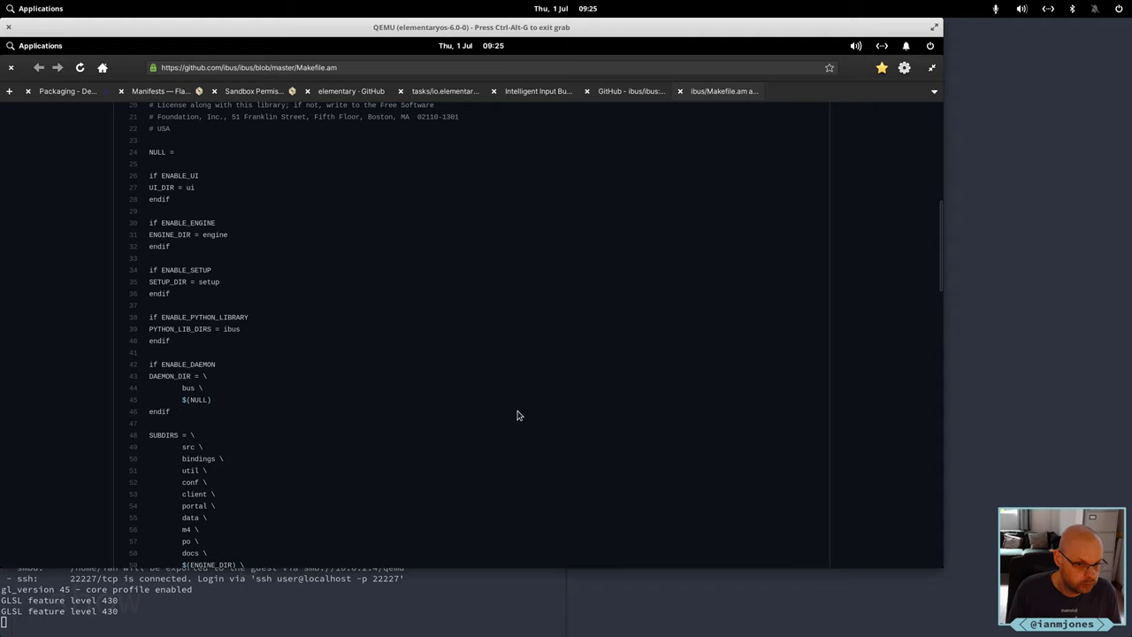
scroll(518, 414, down, 2)
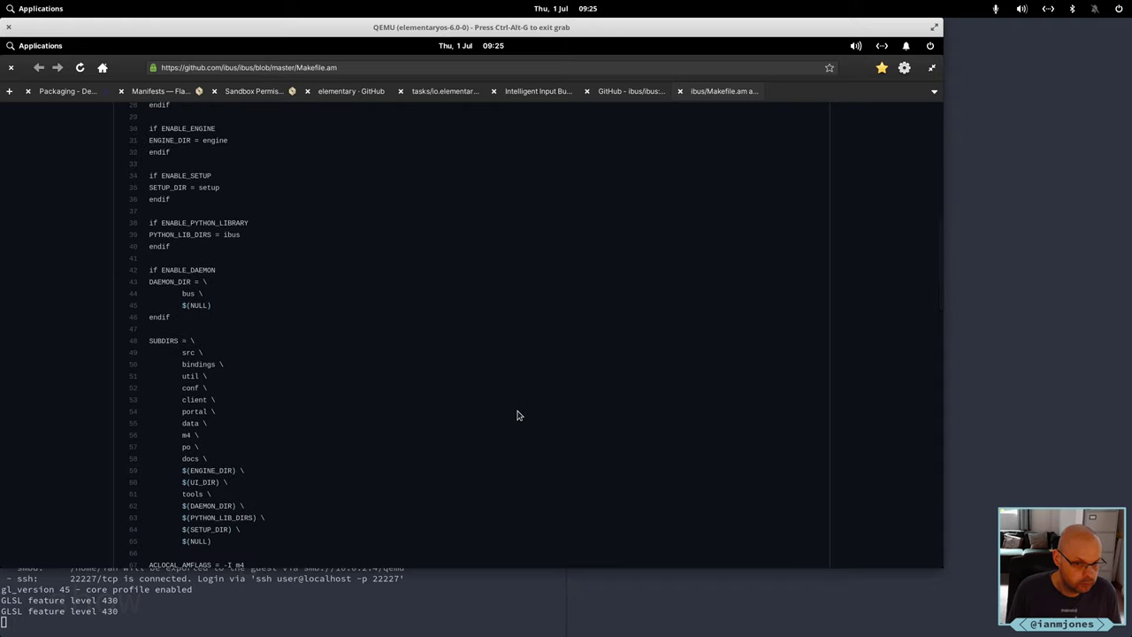
scroll(518, 415, down, 1)
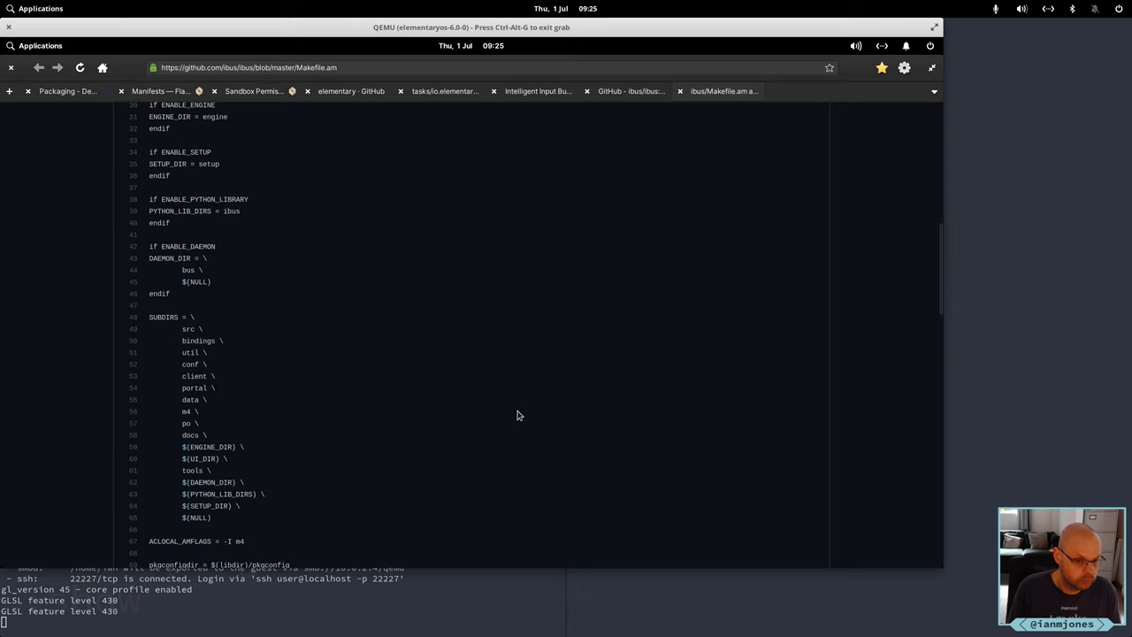
scroll(517, 415, down, 6)
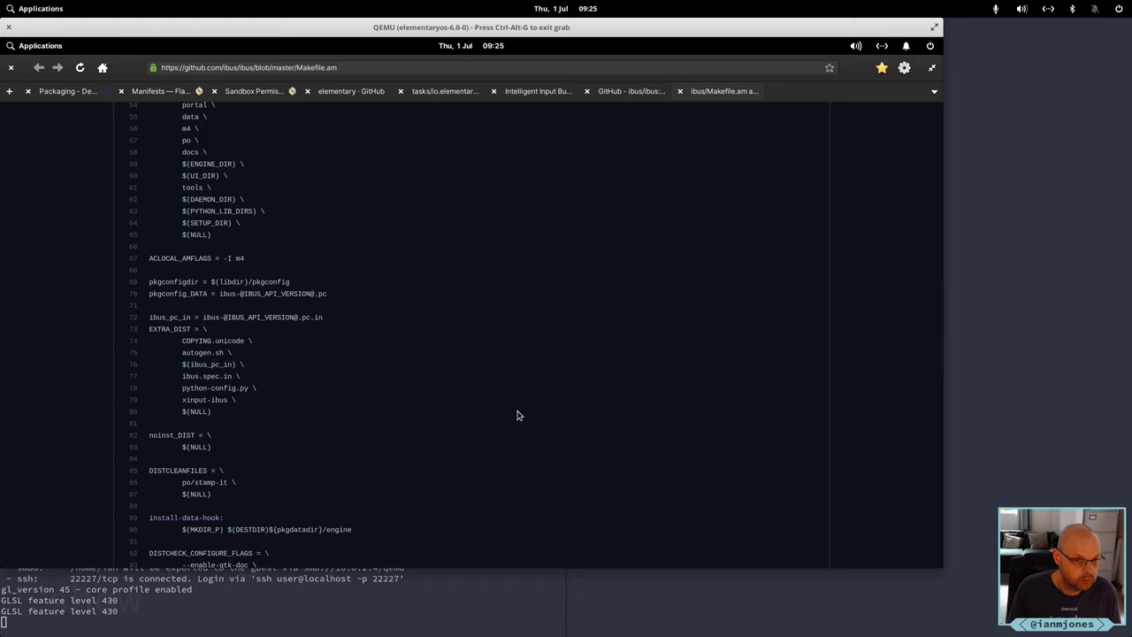
scroll(517, 415, down, 2)
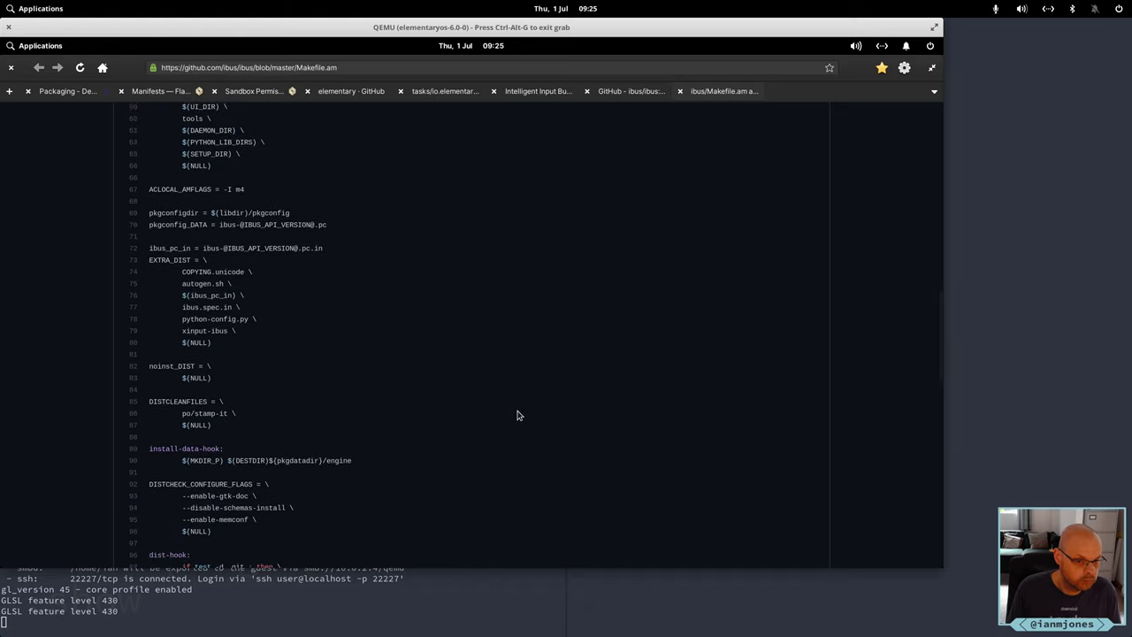
scroll(517, 414, down, 3)
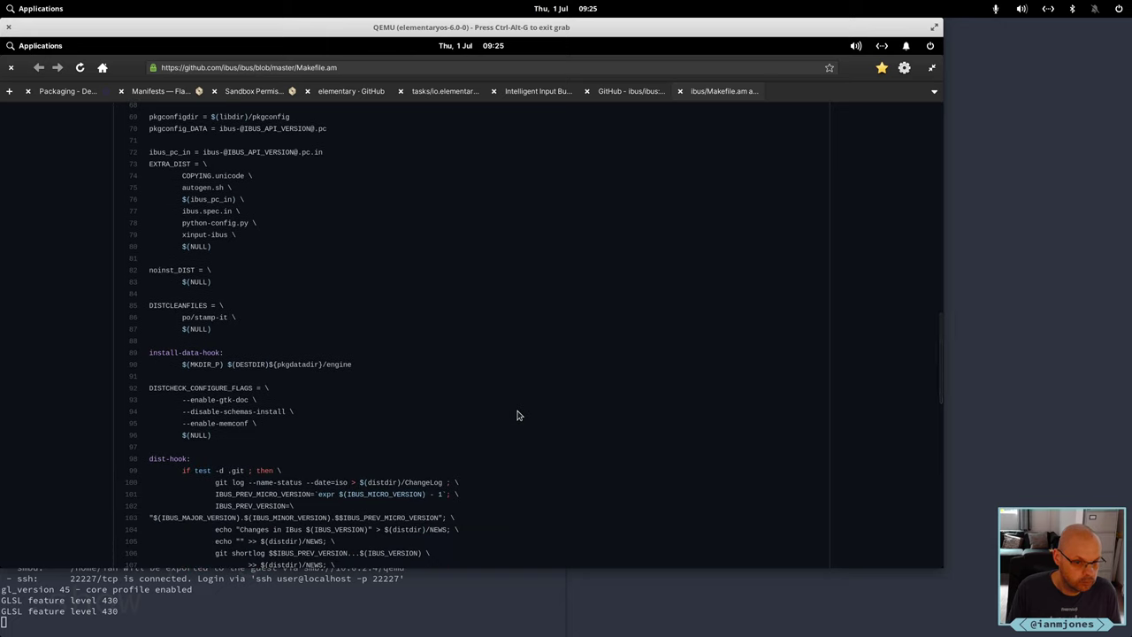
scroll(517, 414, down, 1)
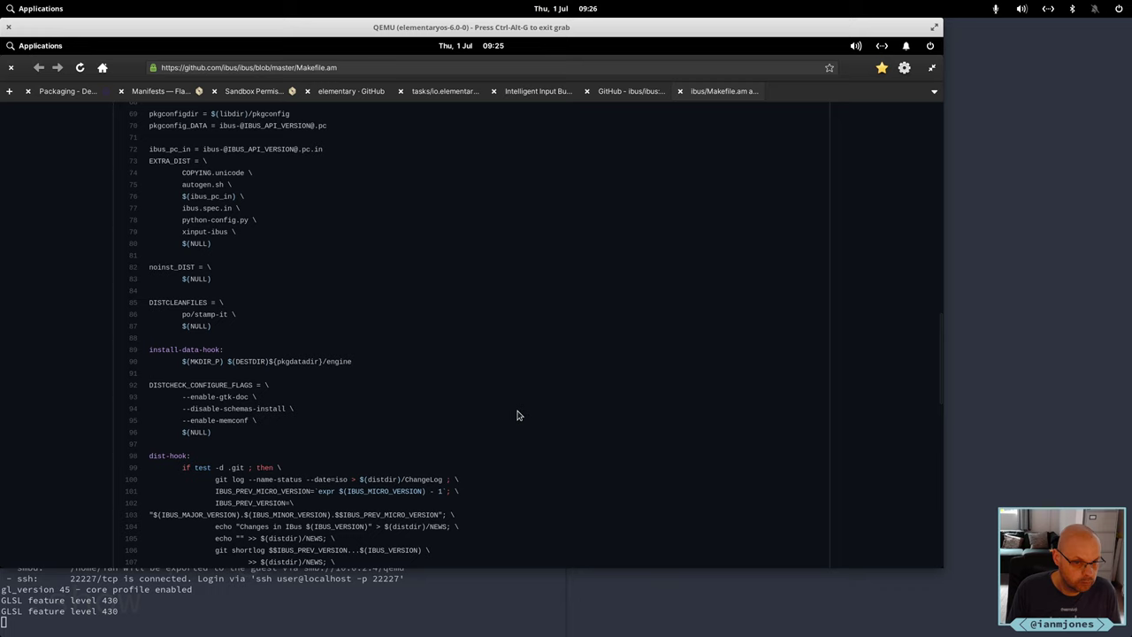
scroll(517, 415, down, 4)
scroll(517, 414, down, 3)
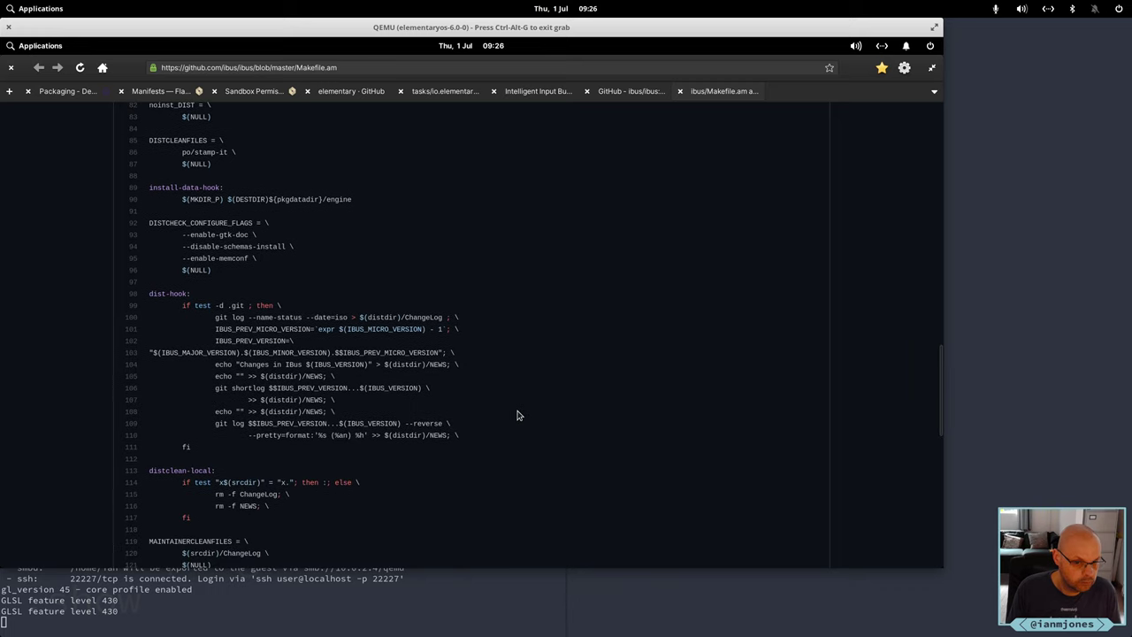
scroll(518, 415, down, 8)
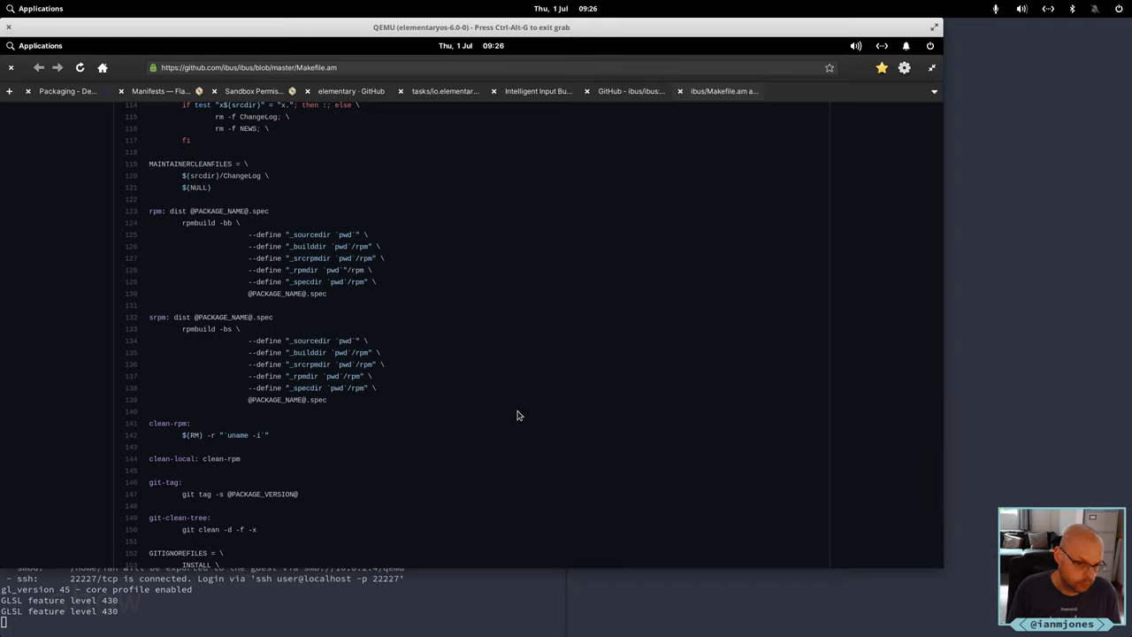
scroll(517, 415, down, 1)
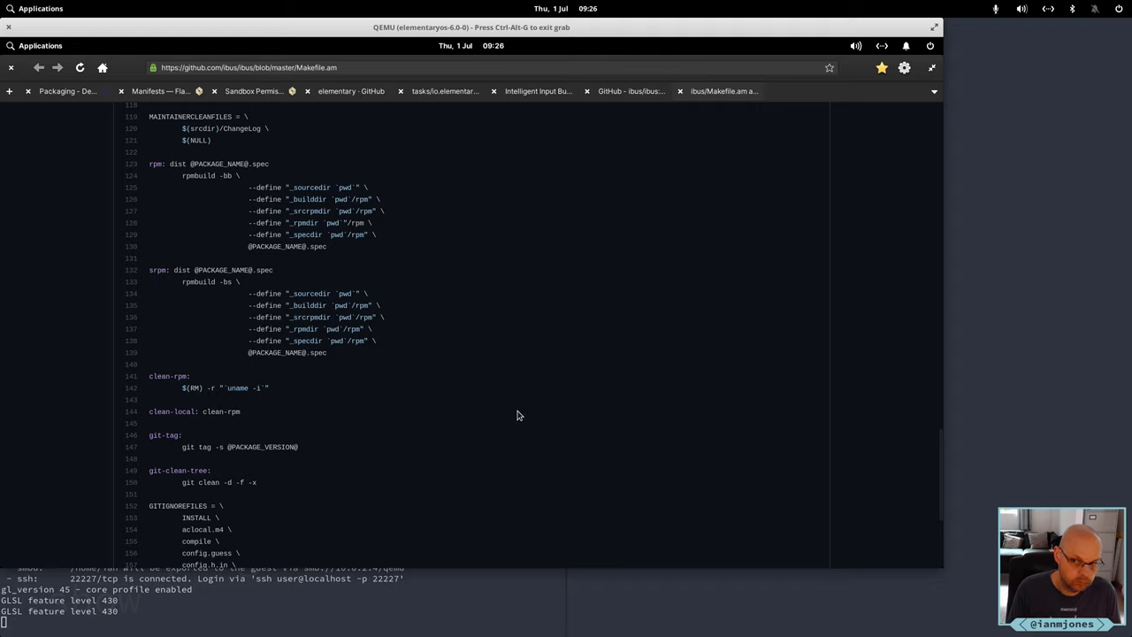
Examine the rest of Makefile.am, from the packaging targets back to the ENABLE conditionals at its start, and close its tab
scroll(517, 415, down, 6)
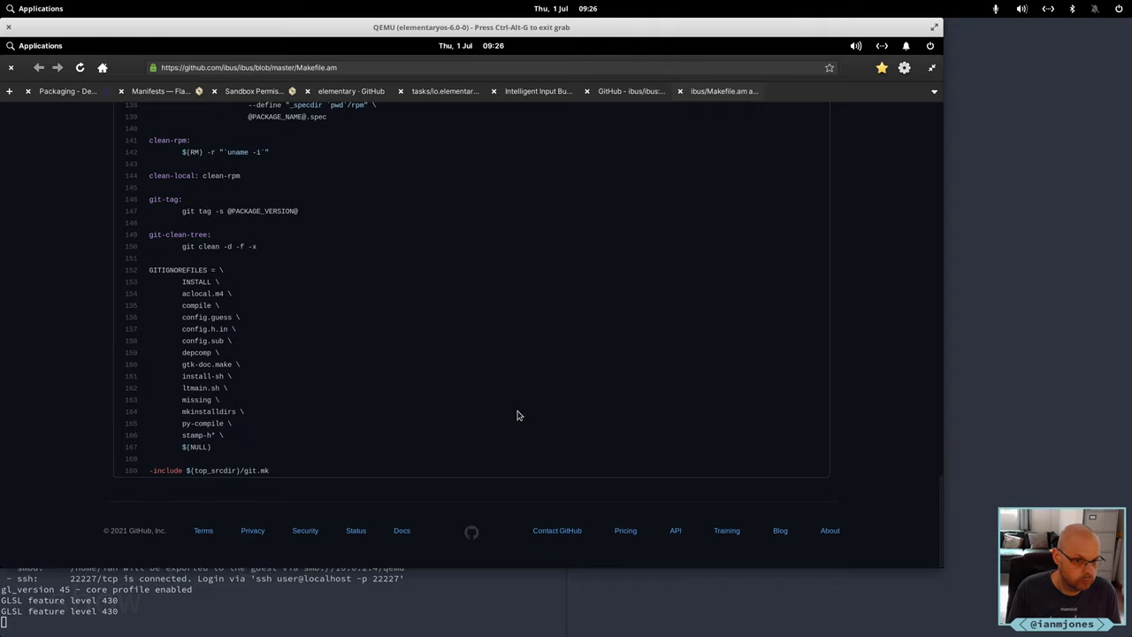
scroll(517, 415, up, 3)
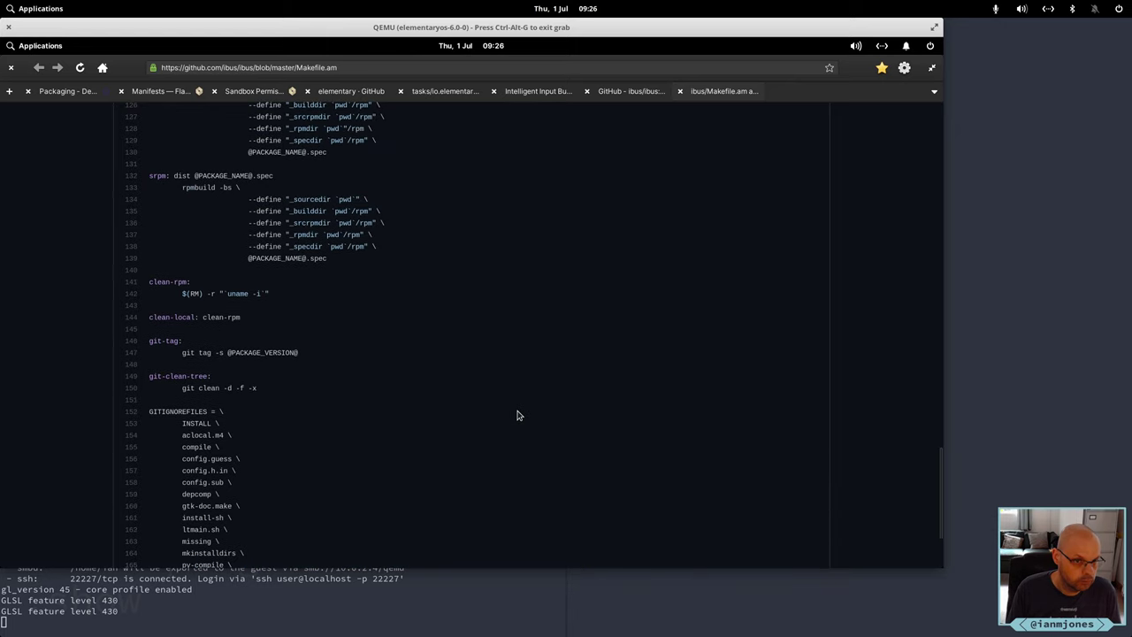
scroll(517, 415, up, 2)
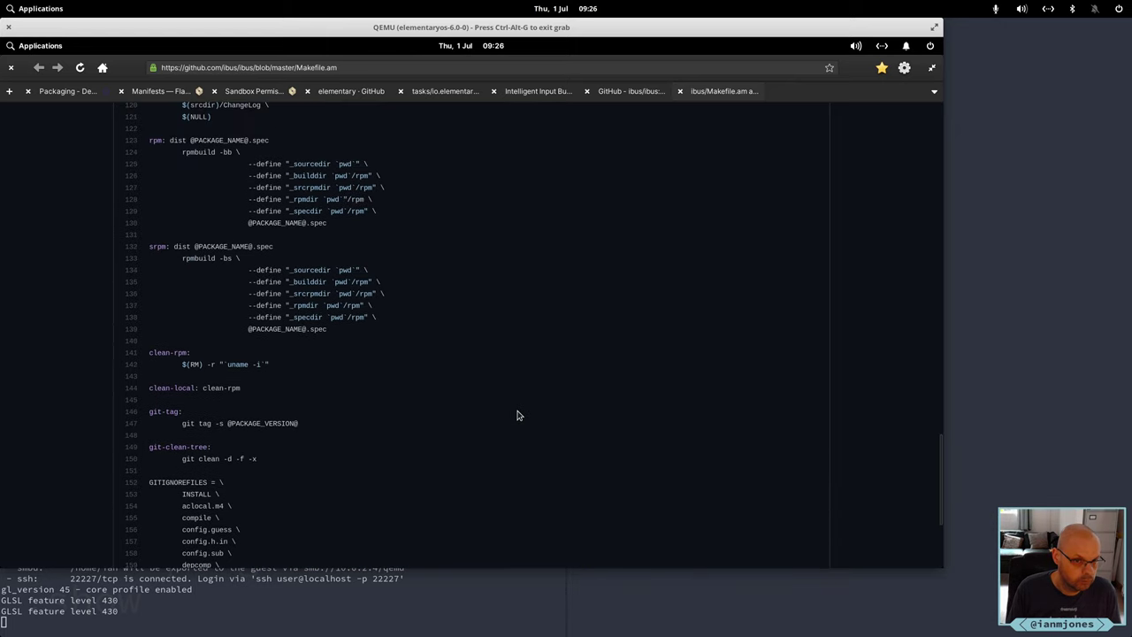
scroll(517, 415, up, 5)
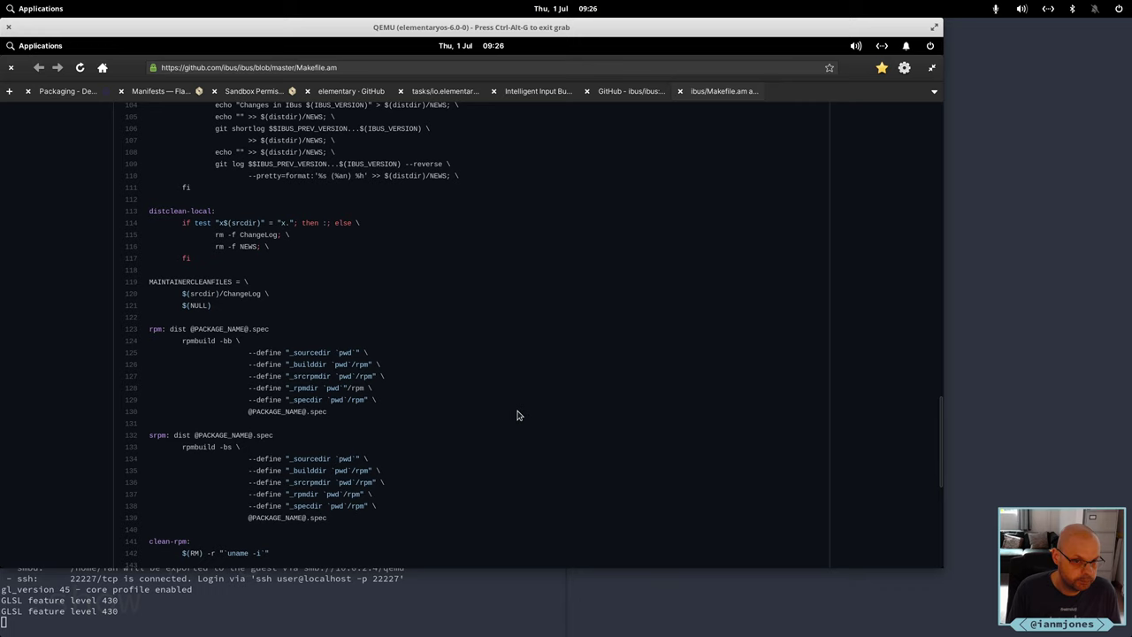
scroll(517, 415, up, 2)
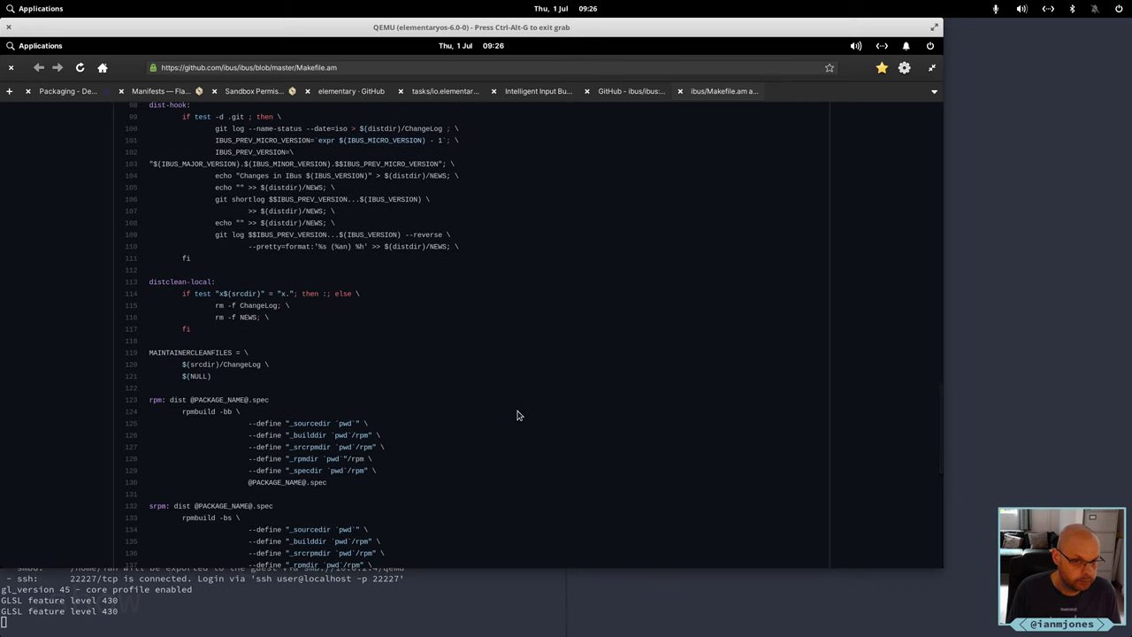
scroll(517, 414, up, 1)
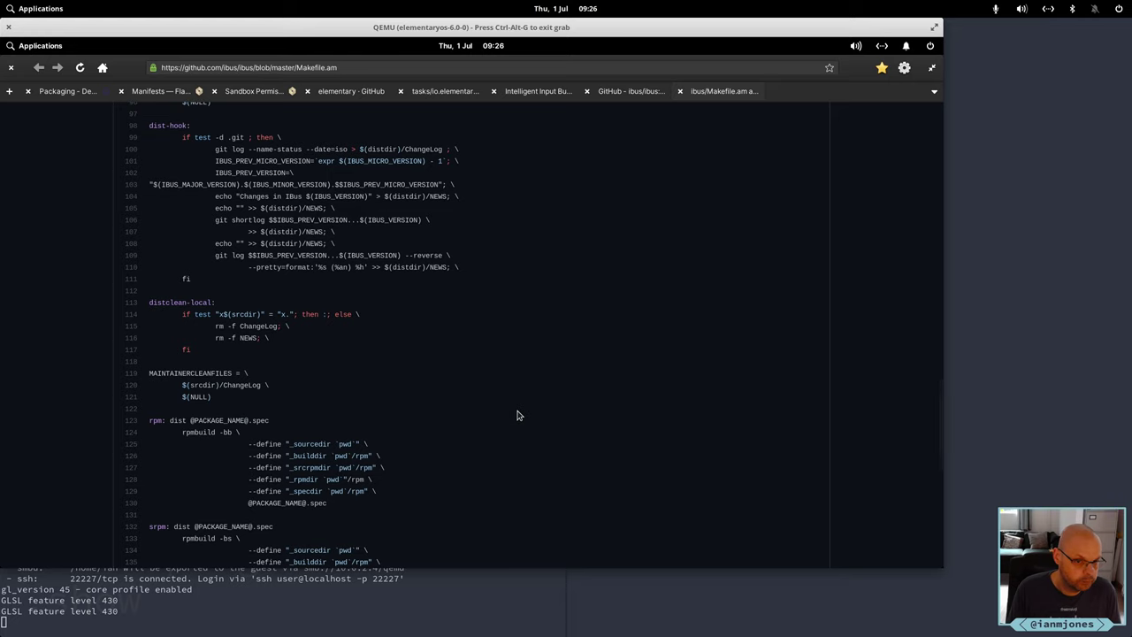
scroll(518, 414, up, 3)
scroll(518, 415, up, 2)
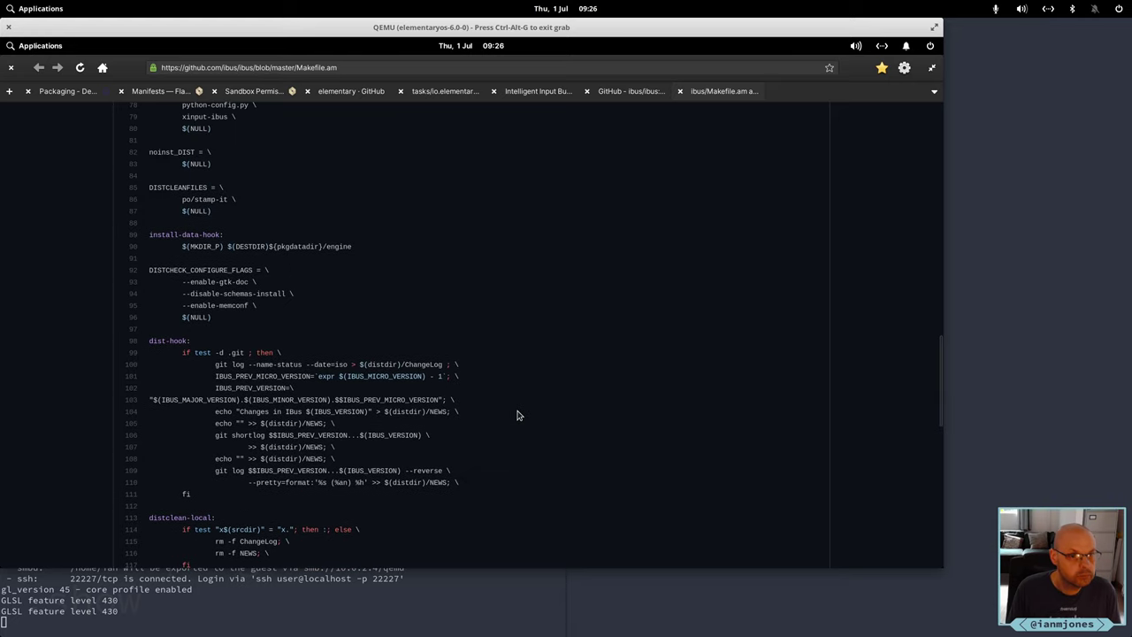
scroll(518, 414, up, 1)
scroll(517, 415, up, 2)
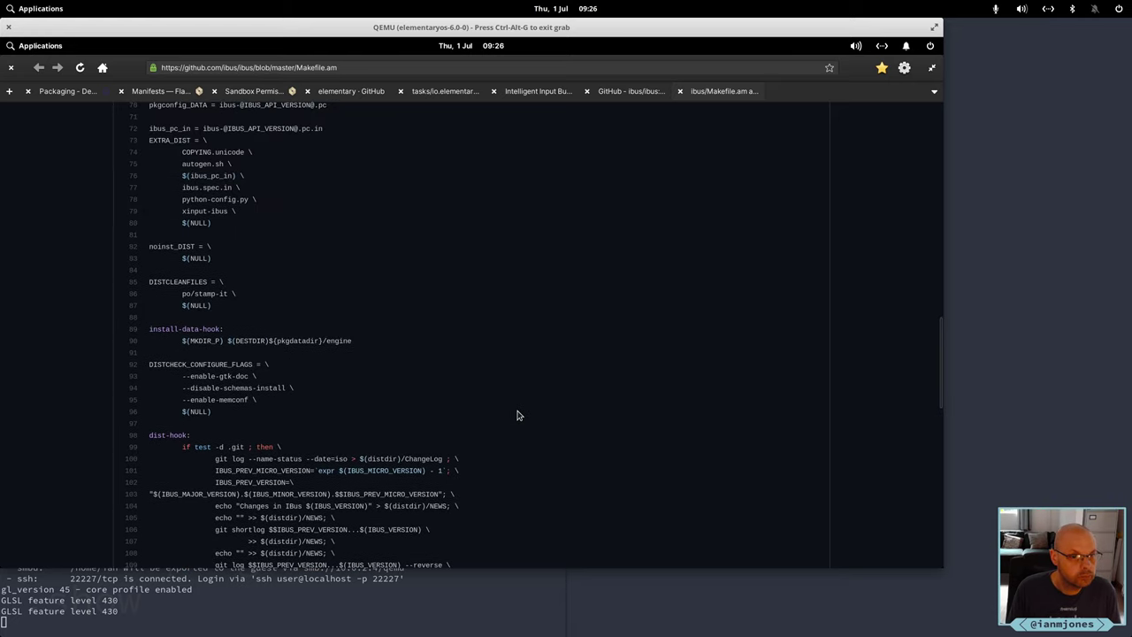
scroll(517, 415, up, 2)
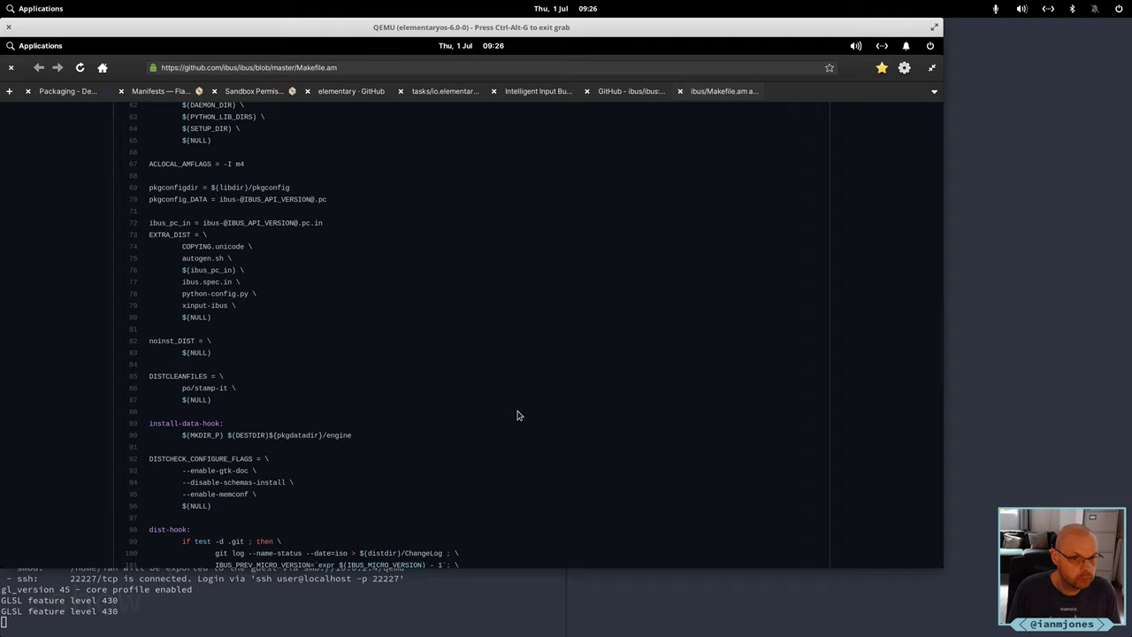
scroll(518, 414, up, 1)
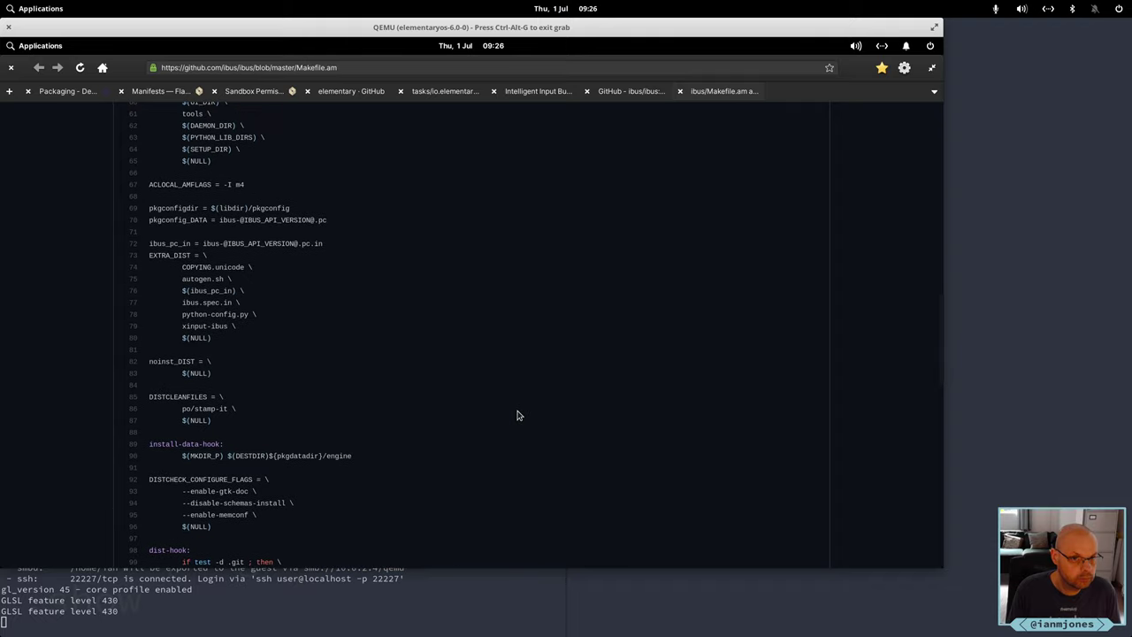
scroll(518, 414, up, 7)
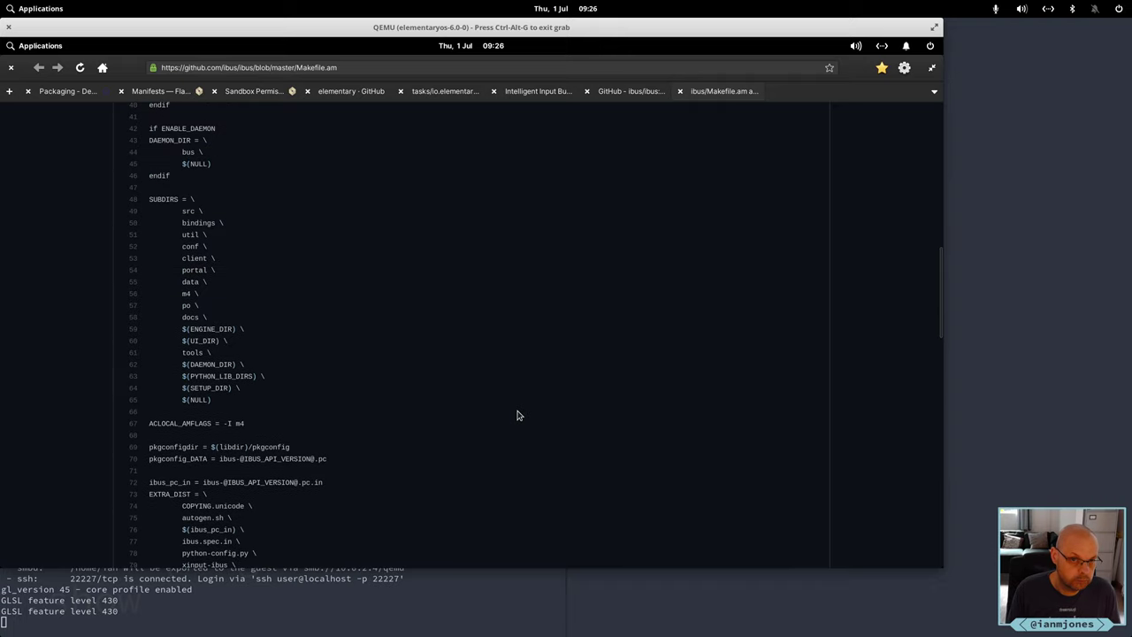
scroll(518, 415, up, 3)
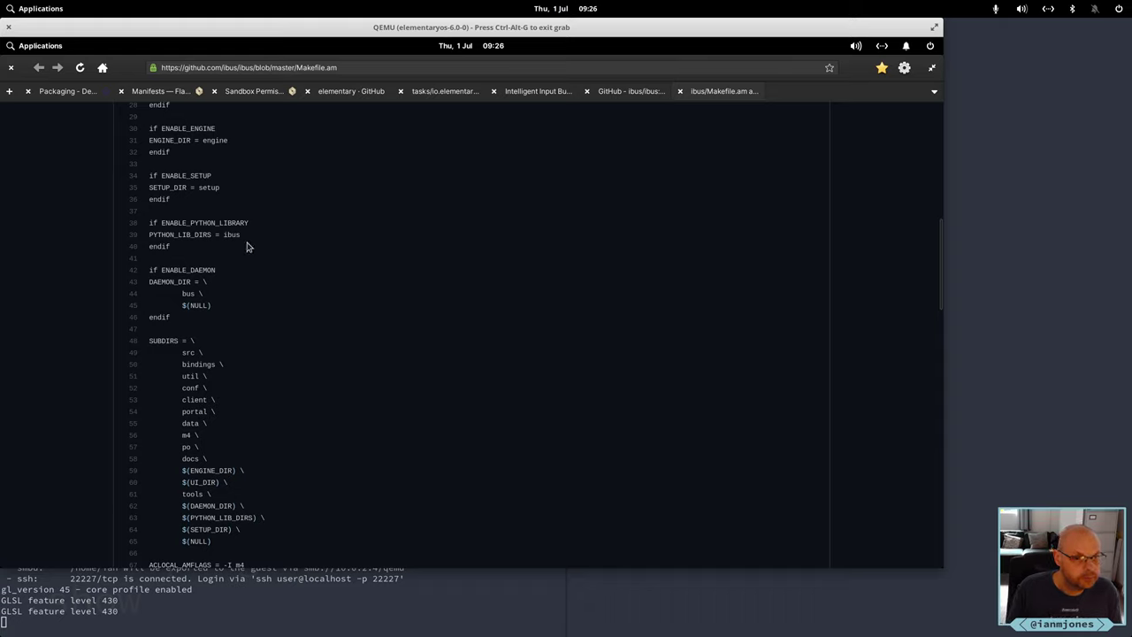
scroll(246, 247, up, 1)
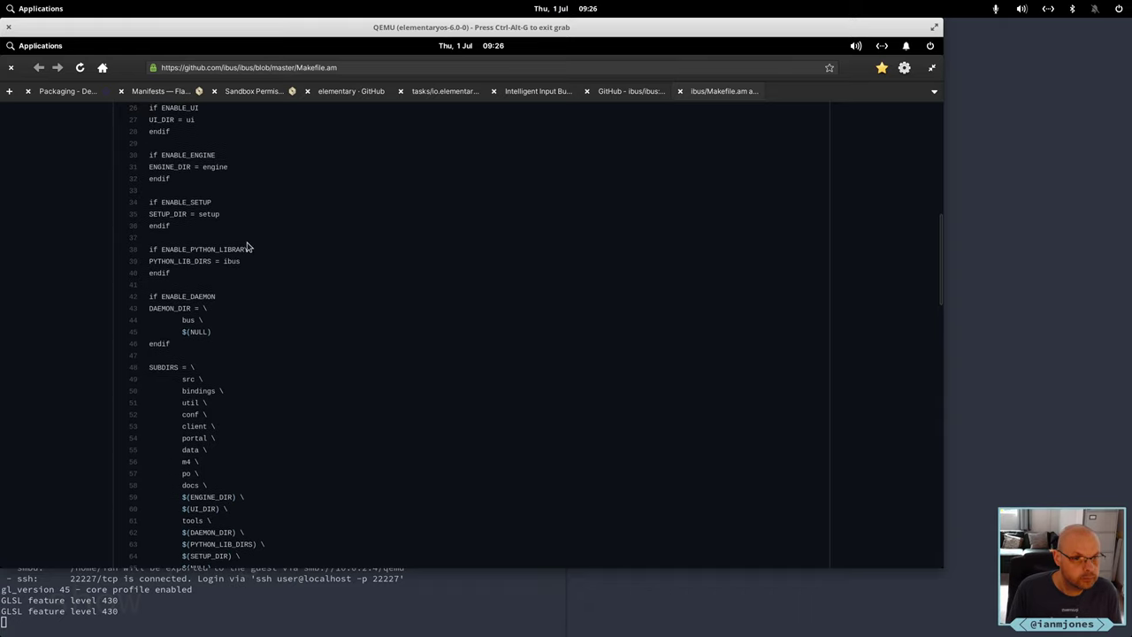
scroll(247, 247, up, 2)
scroll(246, 247, up, 4)
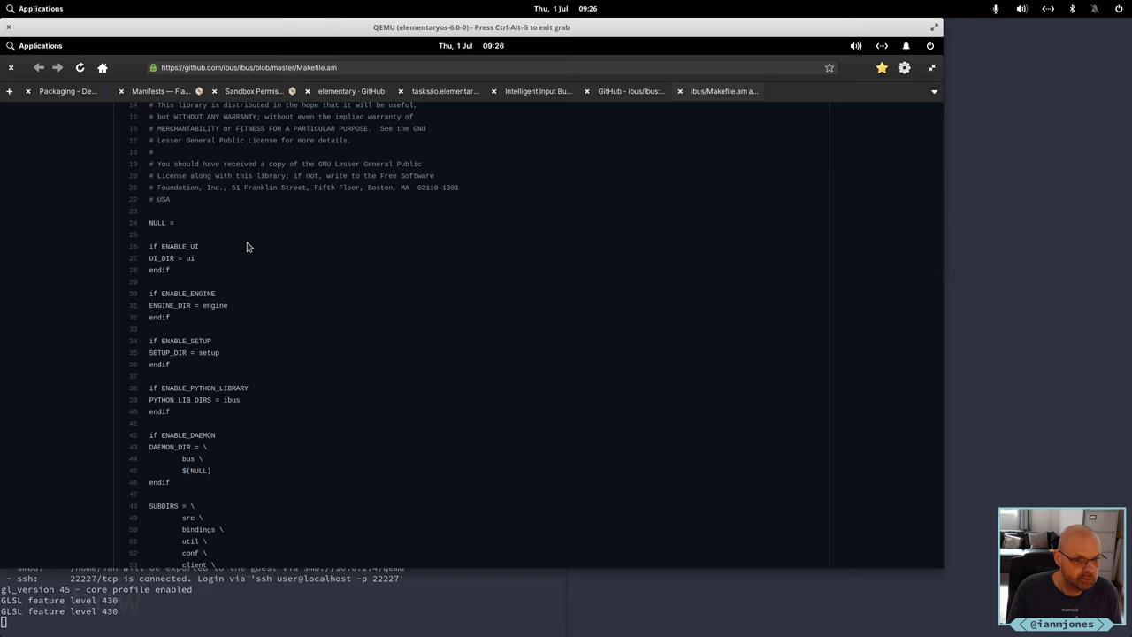
click(679, 91)
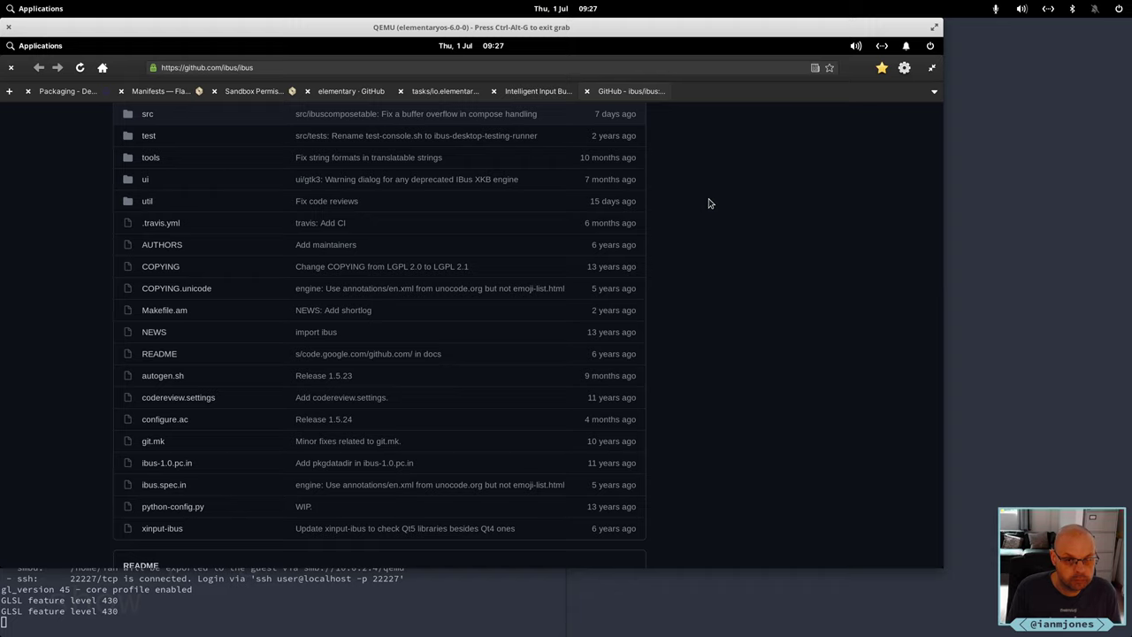
Look through the elementary organization's repository list on GitHub, then show the tab with the io.elementary.tasks.yml manifest
click(339, 96)
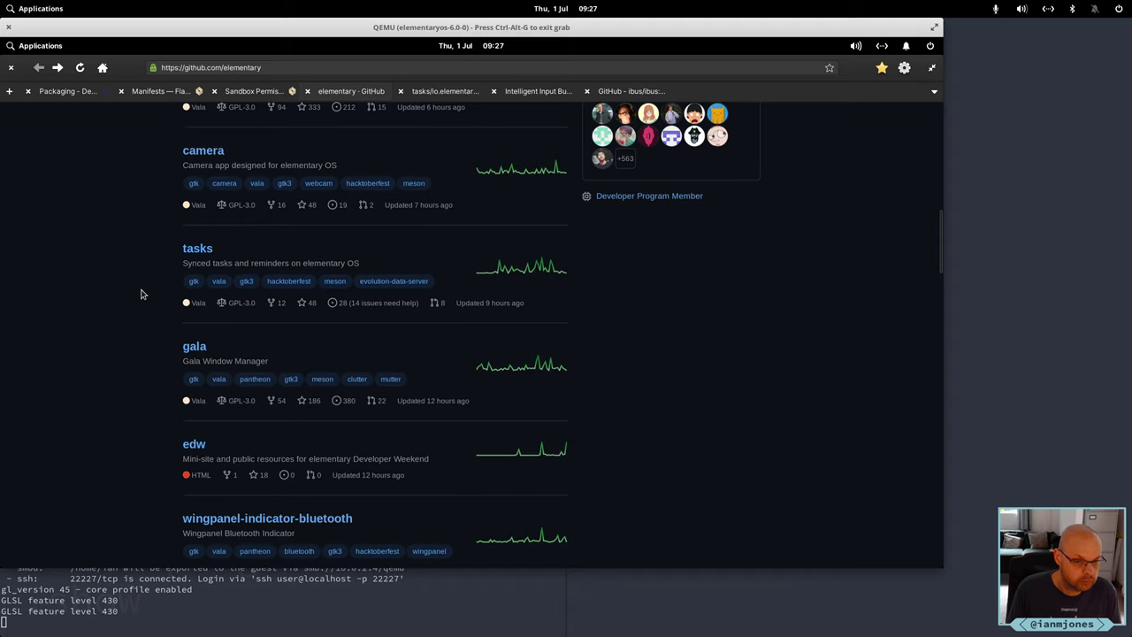
scroll(141, 294, down, 3)
scroll(141, 294, down, 2)
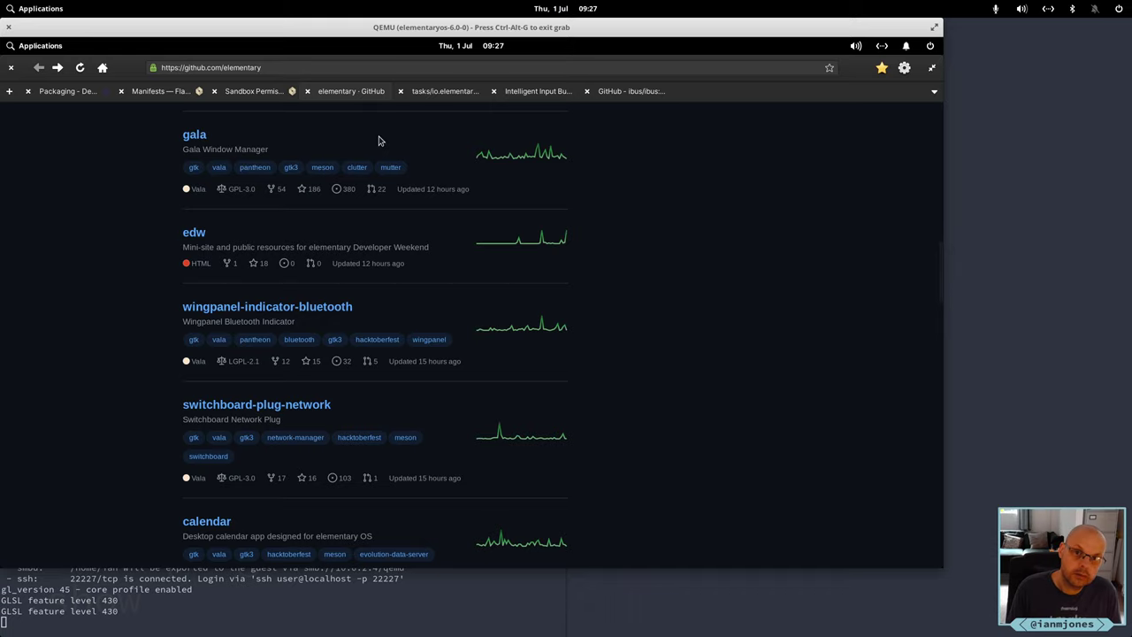
click(433, 92)
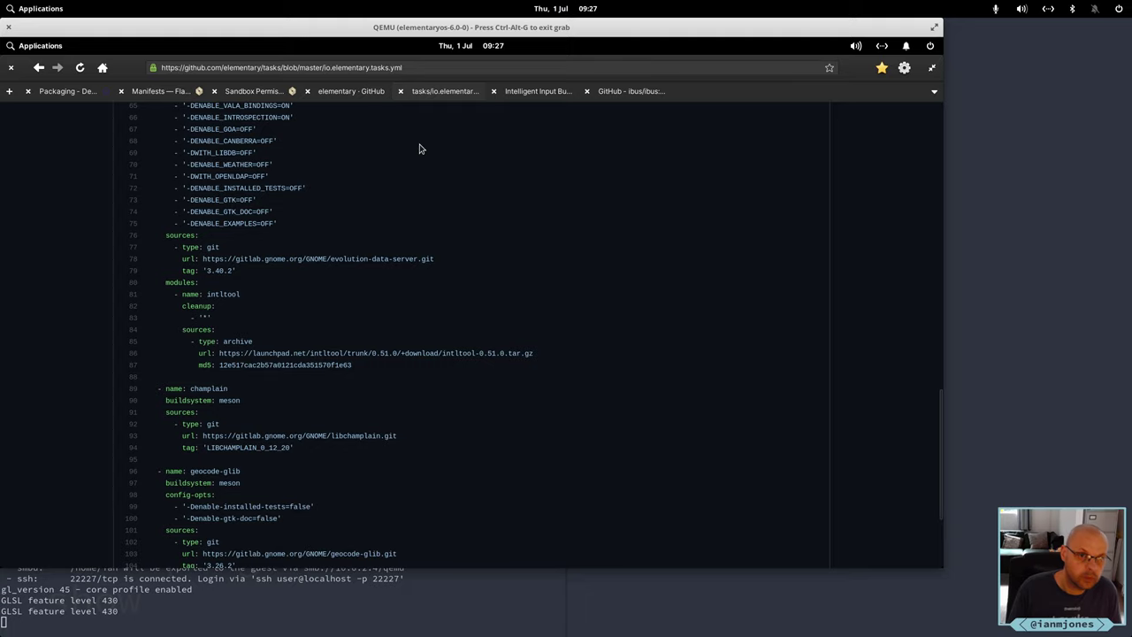
key(ctrl+l)
text(!ddg)
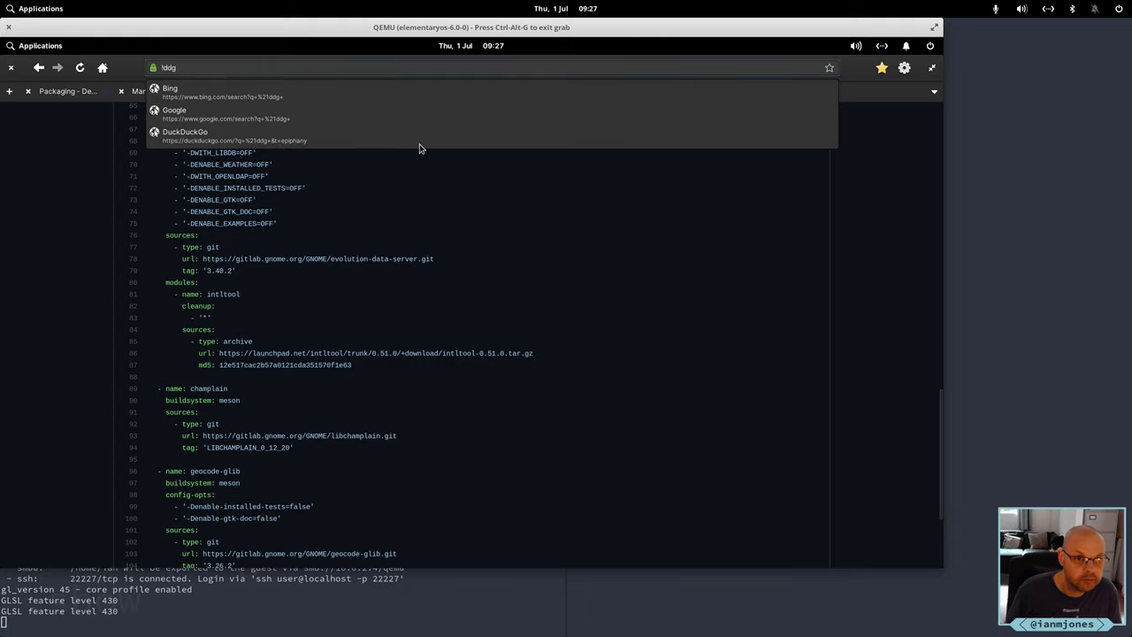
key(BackSpace)
key(BackSpace)
key(BackSpace)
key(BackSpace)
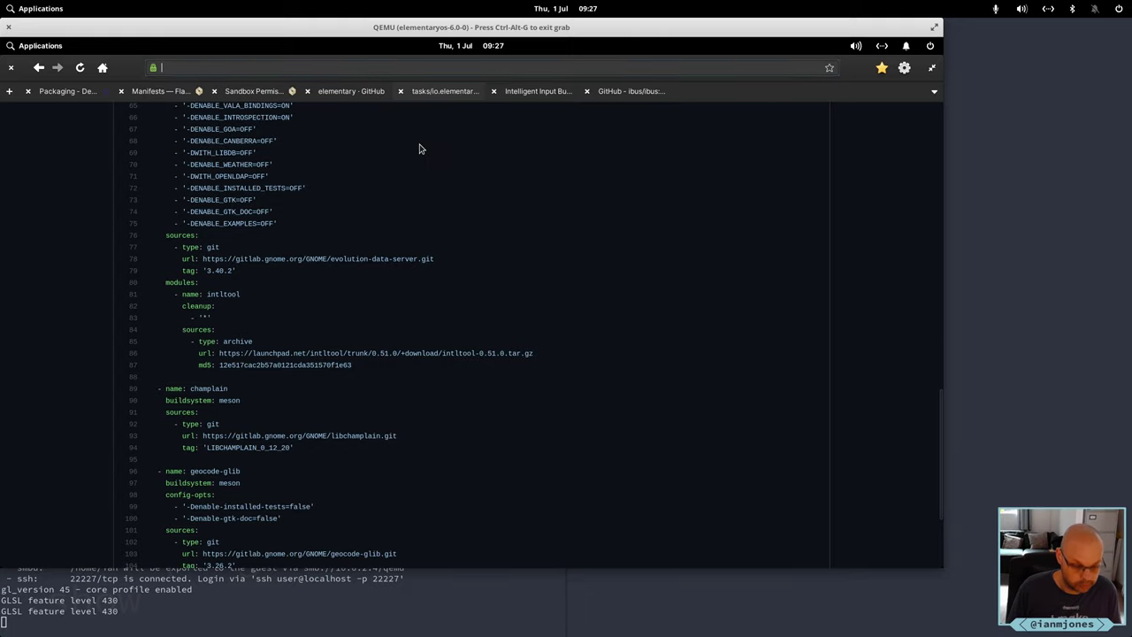
key(Escape)
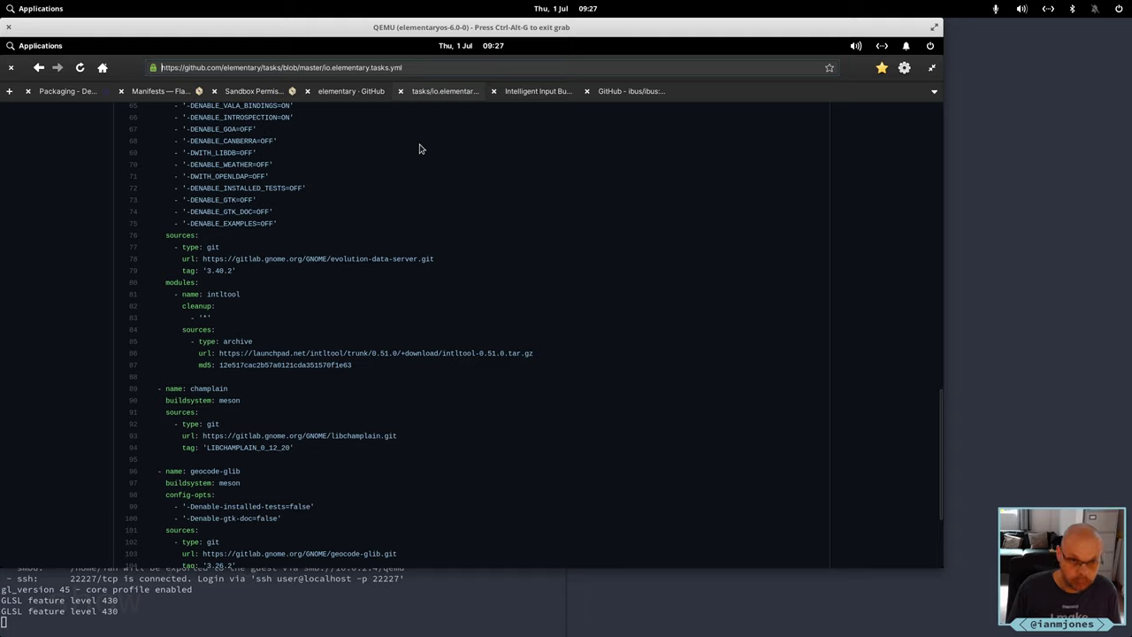
key(ctrl+l)
key(End)
key(BackSpace)
key(BackSpace)
key(BackSpace)
key(BackSpace)
key(BackSpace)
key(BackSpace)
key(BackSpace)
key(BackSpace)
key(BackSpace)
key(BackSpace)
key(BackSpace)
key(BackSpace)
key(BackSpace)
key(BackSpace)
key(BackSpace)
key(BackSpace)
key(BackSpace)
key(BackSpace)
key(BackSpace)
key(BackSpace)
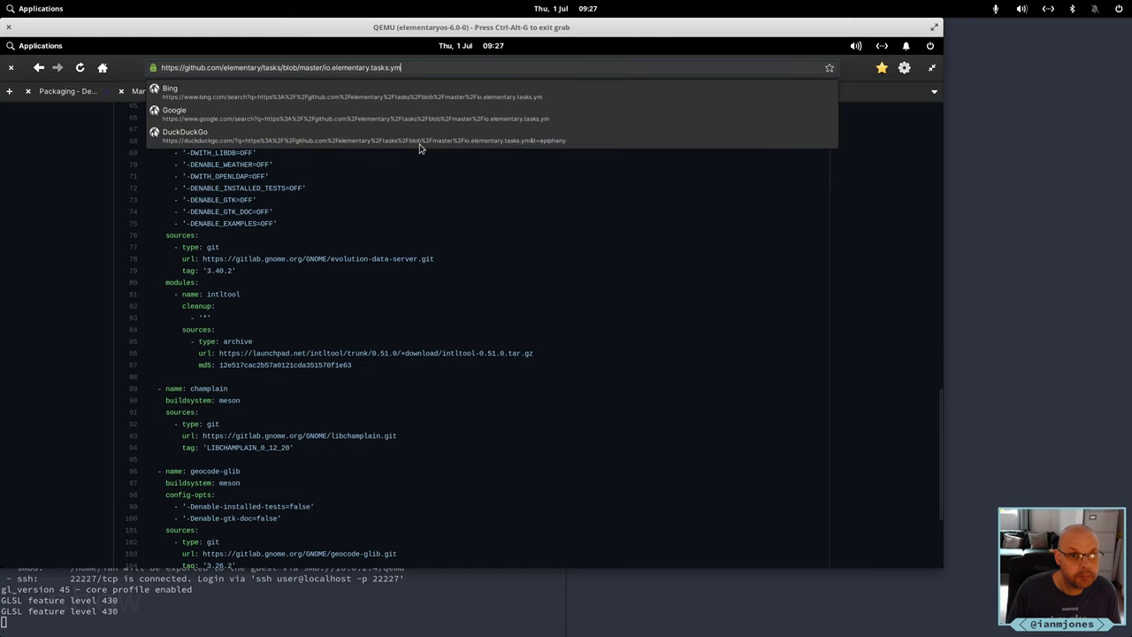
key(BackSpace)
key(BackSpace)
key(BackSpace)
key(BackSpace)
key(BackSpace)
key(BackSpace)
key(BackSpace)
key(BackSpace)
key(BackSpace)
key(BackSpace)
key(BackSpace)
key(BackSpace)
key(BackSpace)
key(BackSpace)
key(BackSpace)
key(BackSpace)
key(BackSpace)
key(BackSpace)
key(BackSpace)
key(BackSpace)
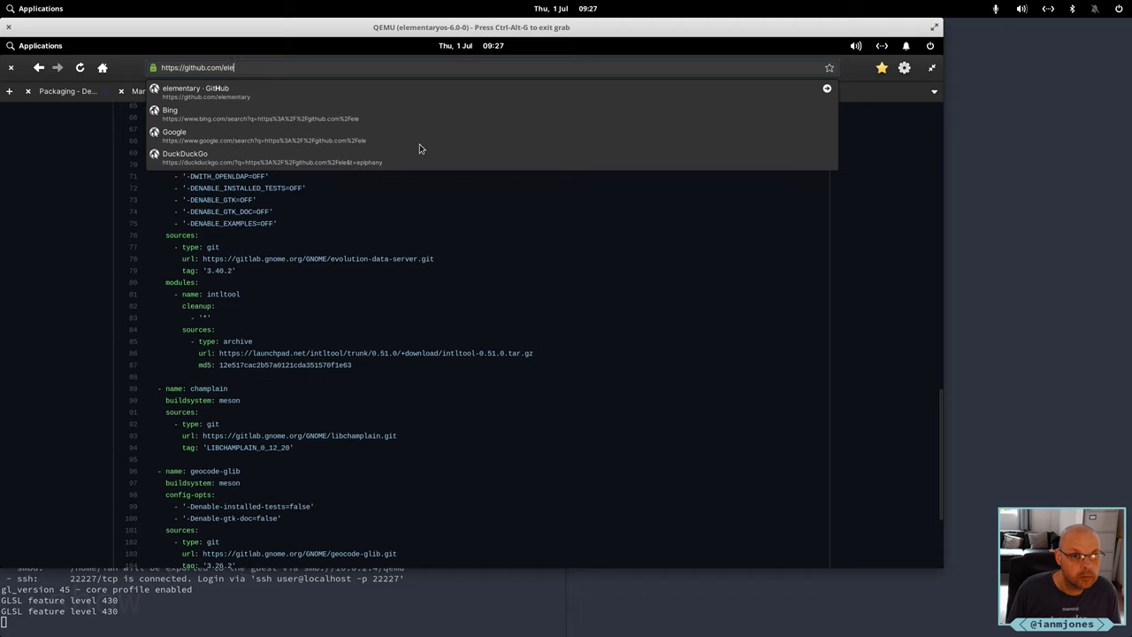
text(fla)
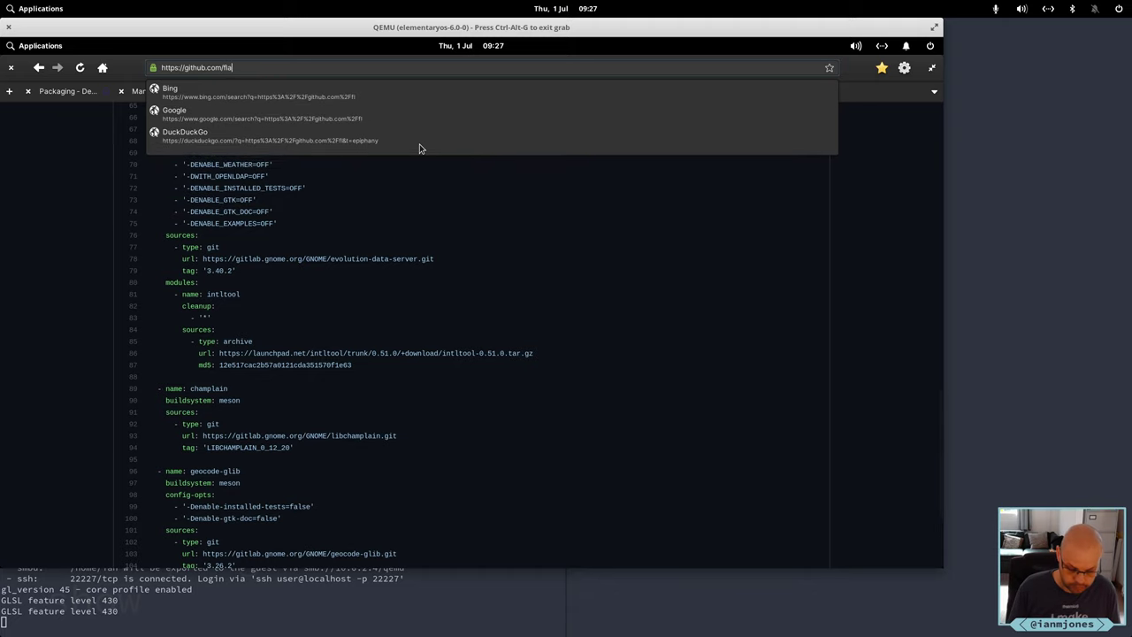
text(t[)
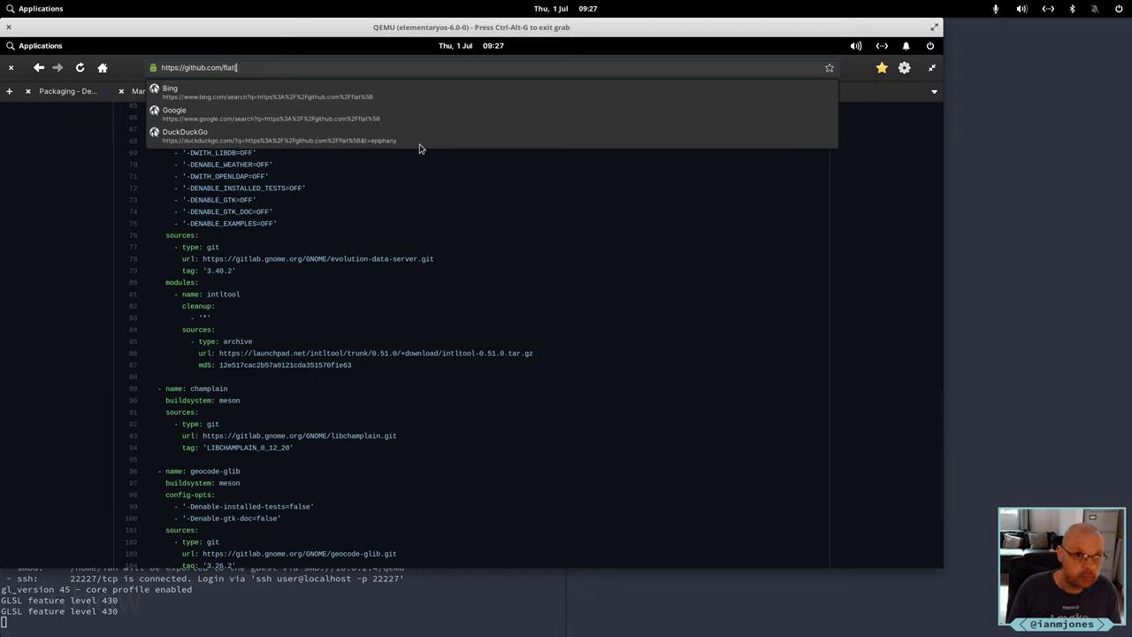
key(BackSpace)
text(pa)
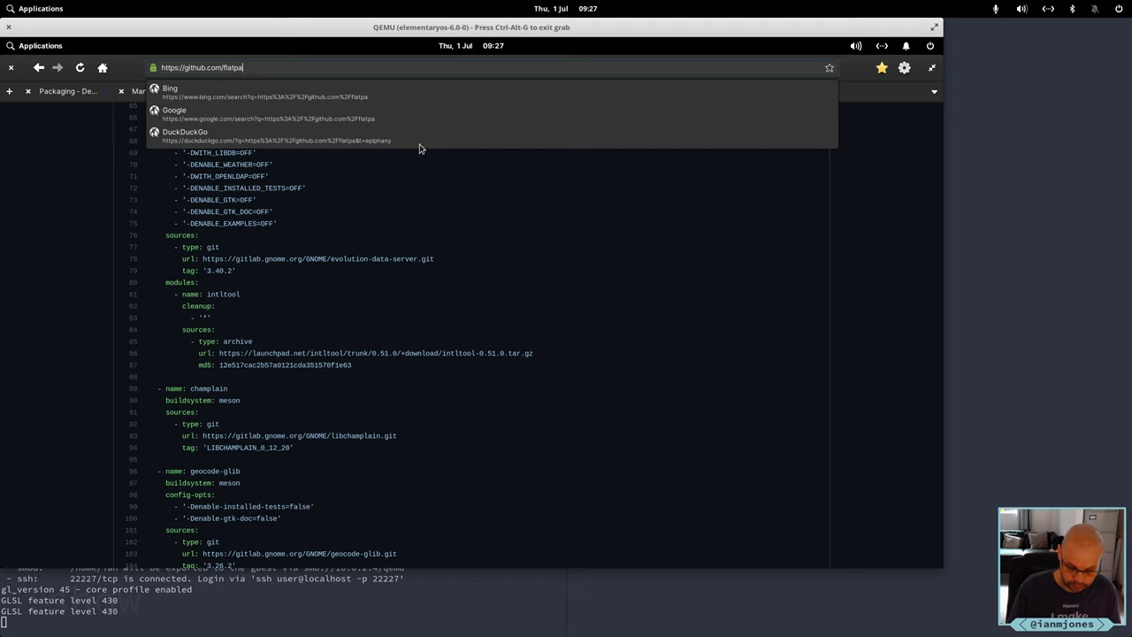
text(k)
key(Return)
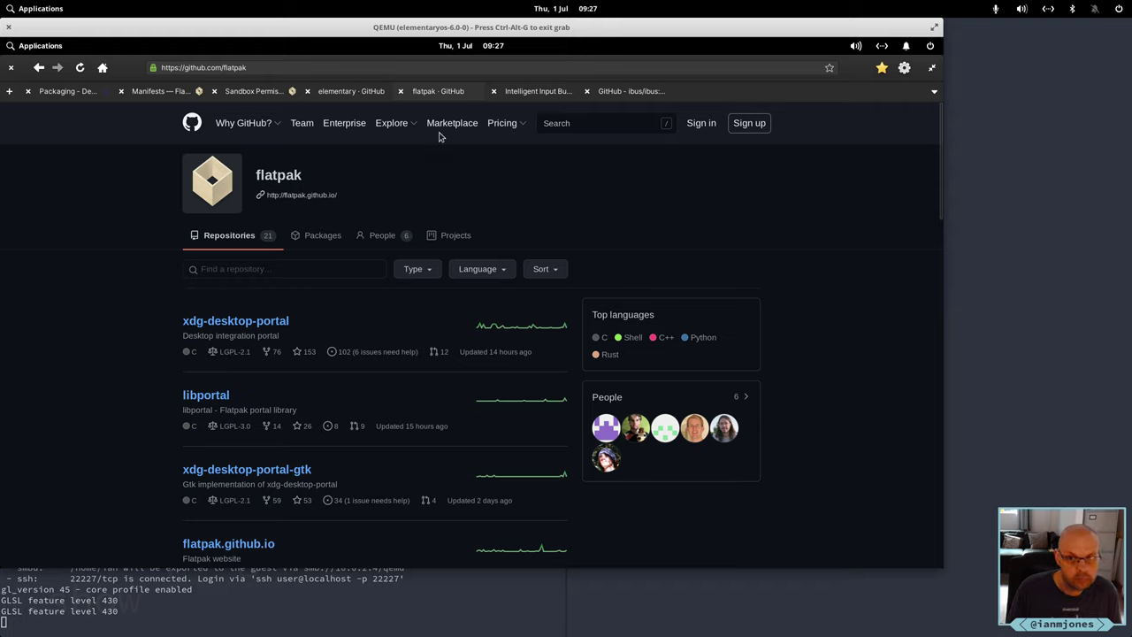
Search the flatpak organization on GitHub for libibus
click(594, 124)
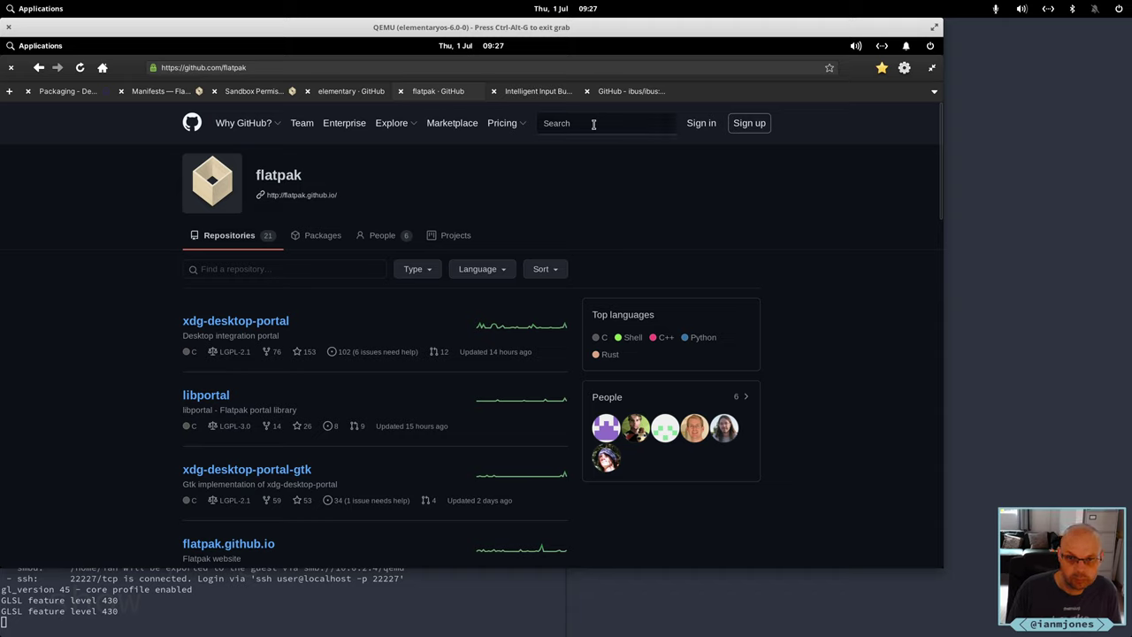
text(lib)
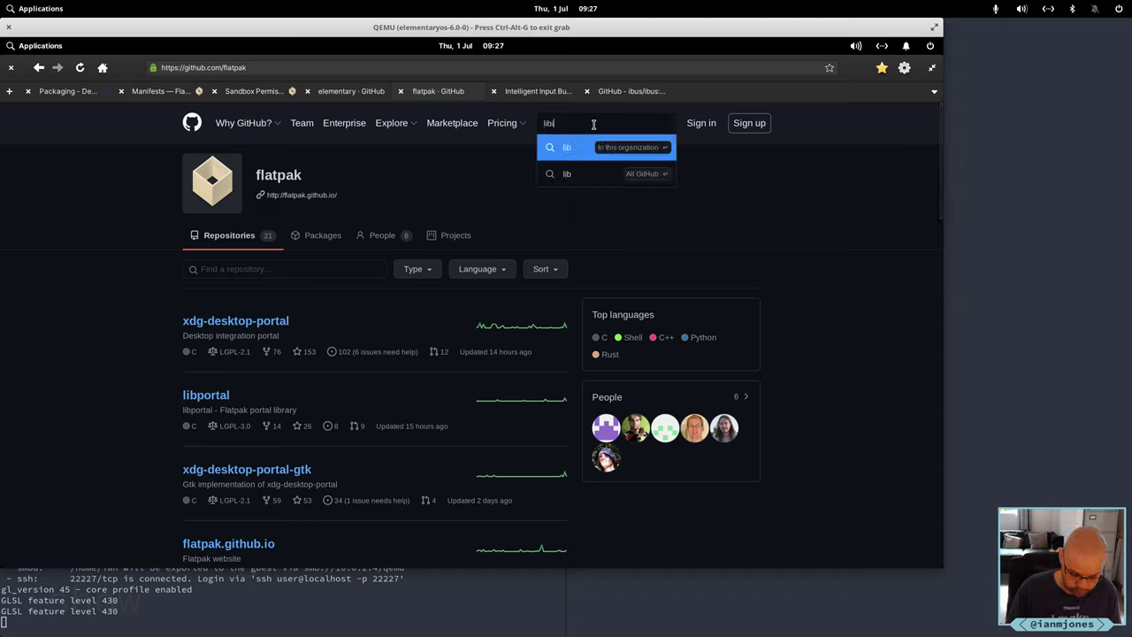
text(ibus)
key(Return)
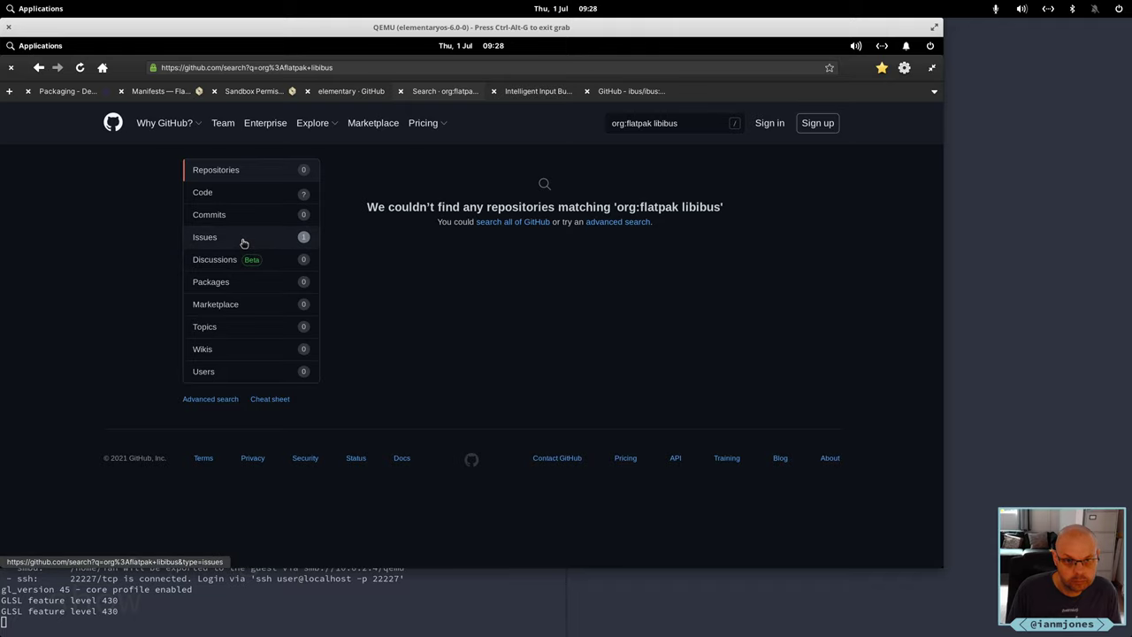
Show the issues matching libibus and open flatpak issue #675, "Unable to use iBus (input method)", to read its comments
click(272, 201)
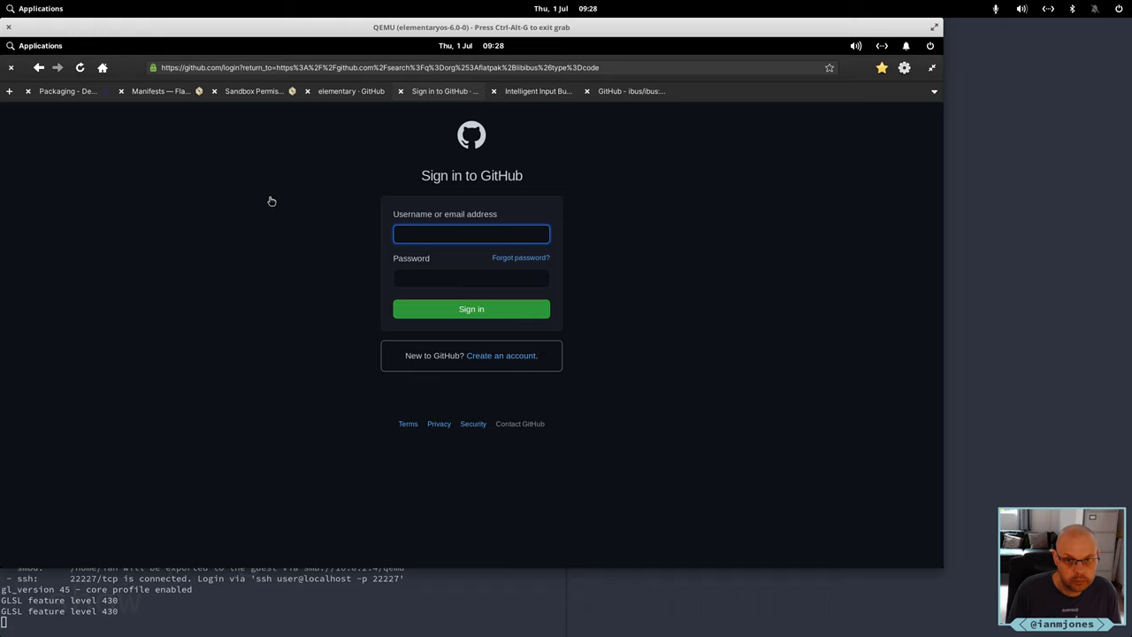
click(39, 67)
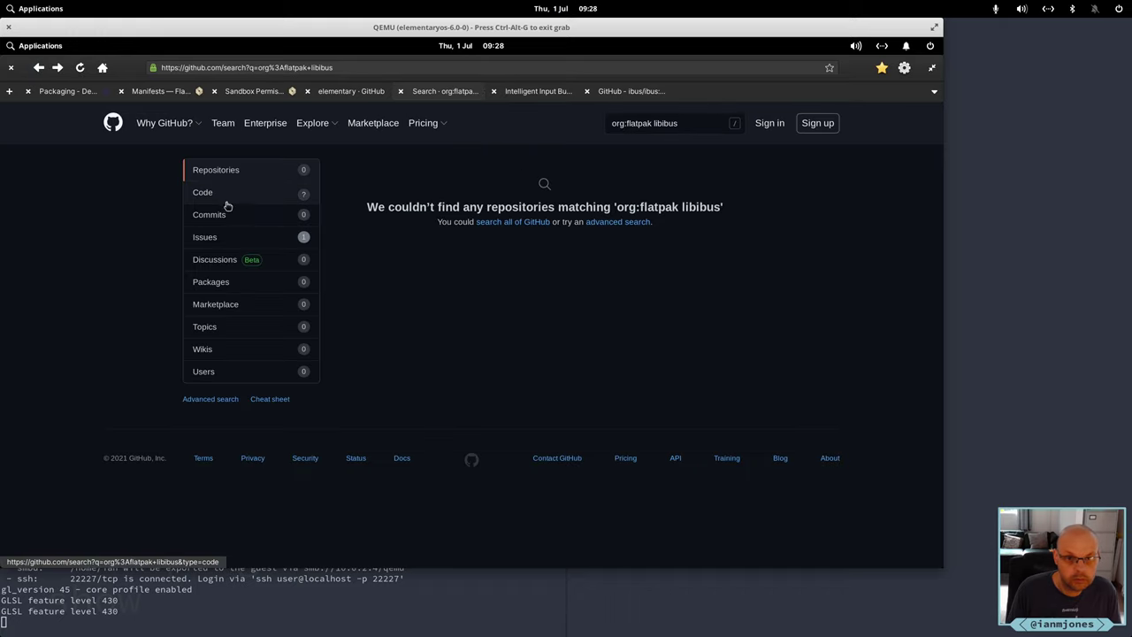
click(256, 241)
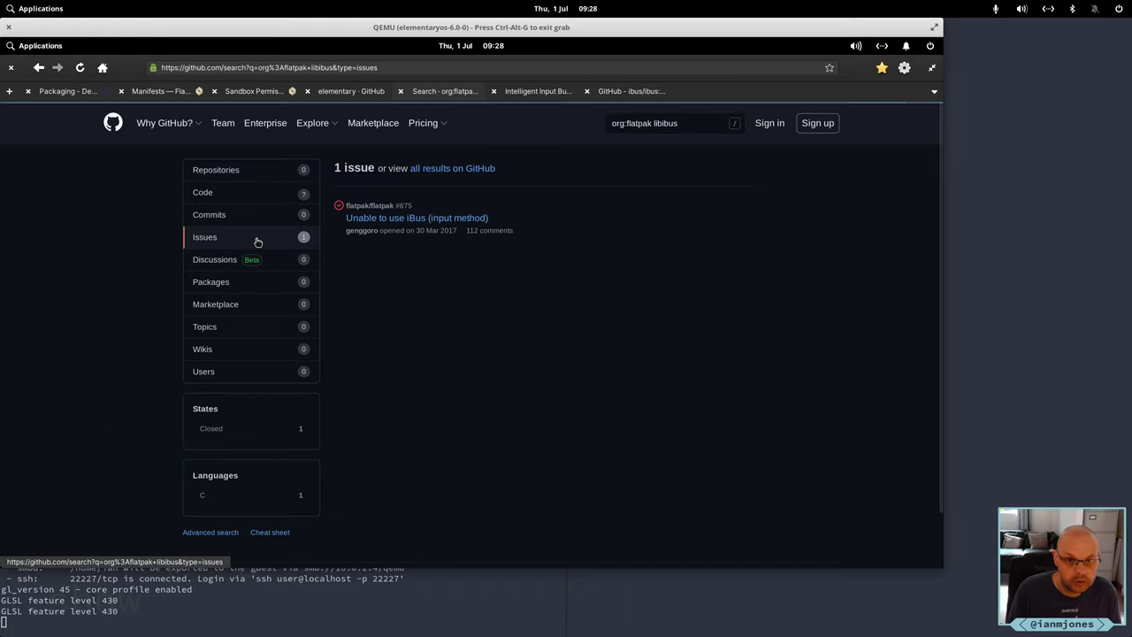
click(411, 220)
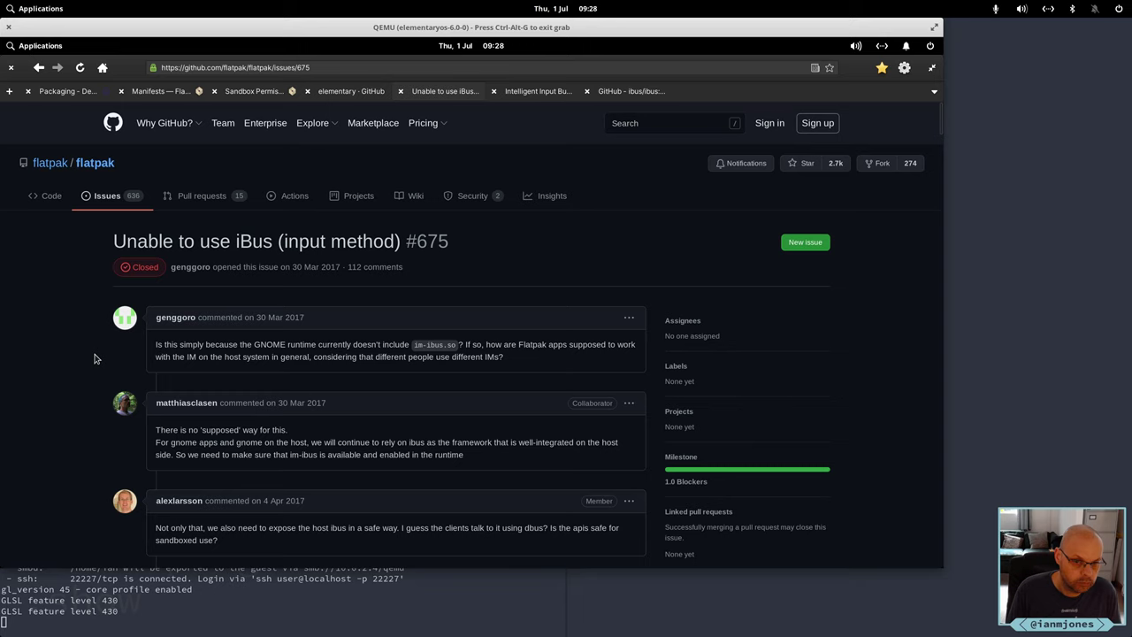
scroll(94, 358, down, 1)
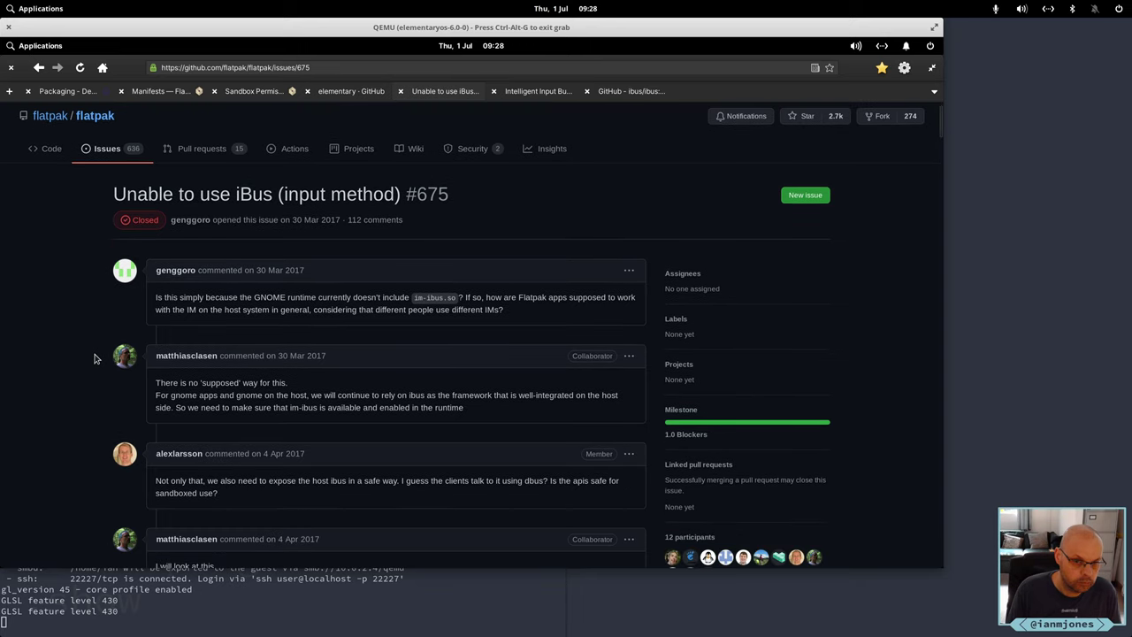
Read through the comments of flatpak issue #675 about using iBus as an input method
scroll(95, 358, down, 3)
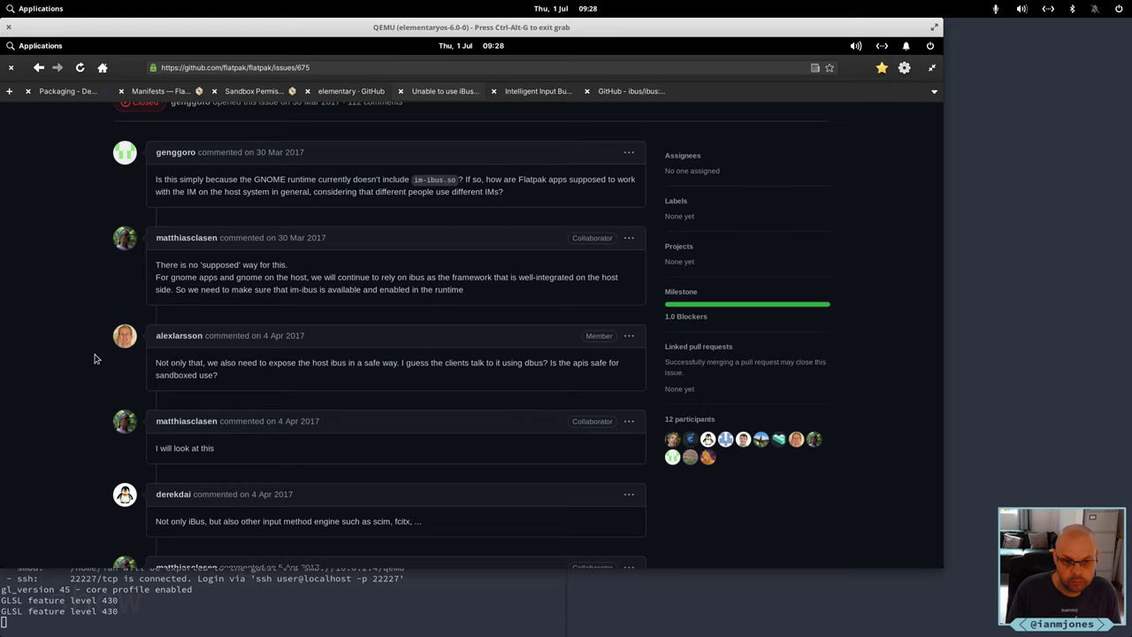
scroll(96, 358, down, 5)
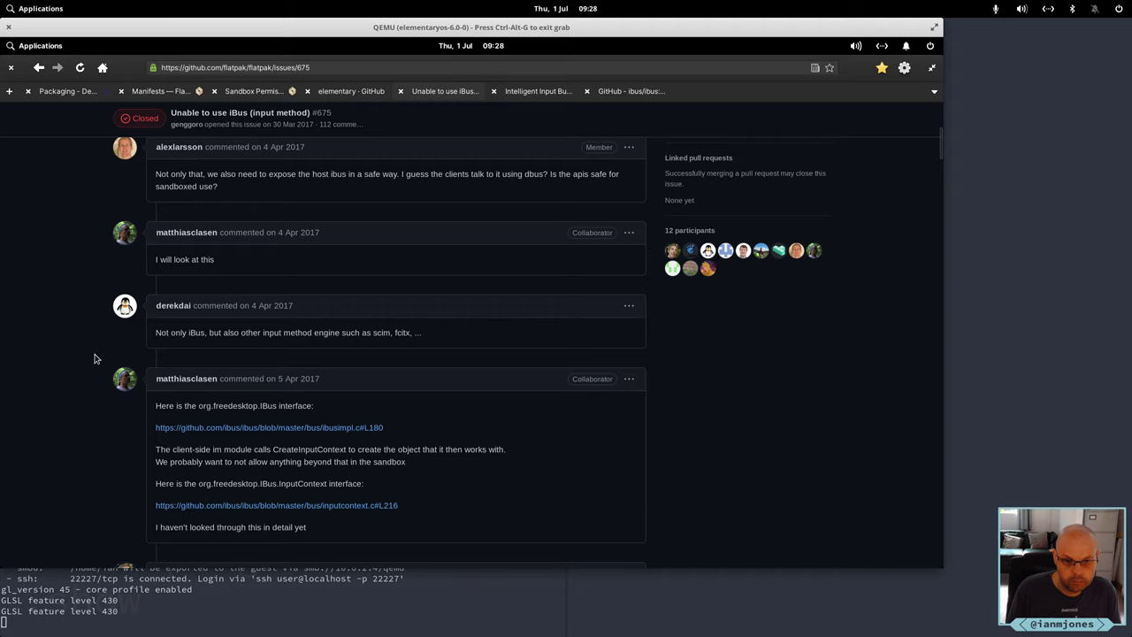
scroll(96, 358, down, 3)
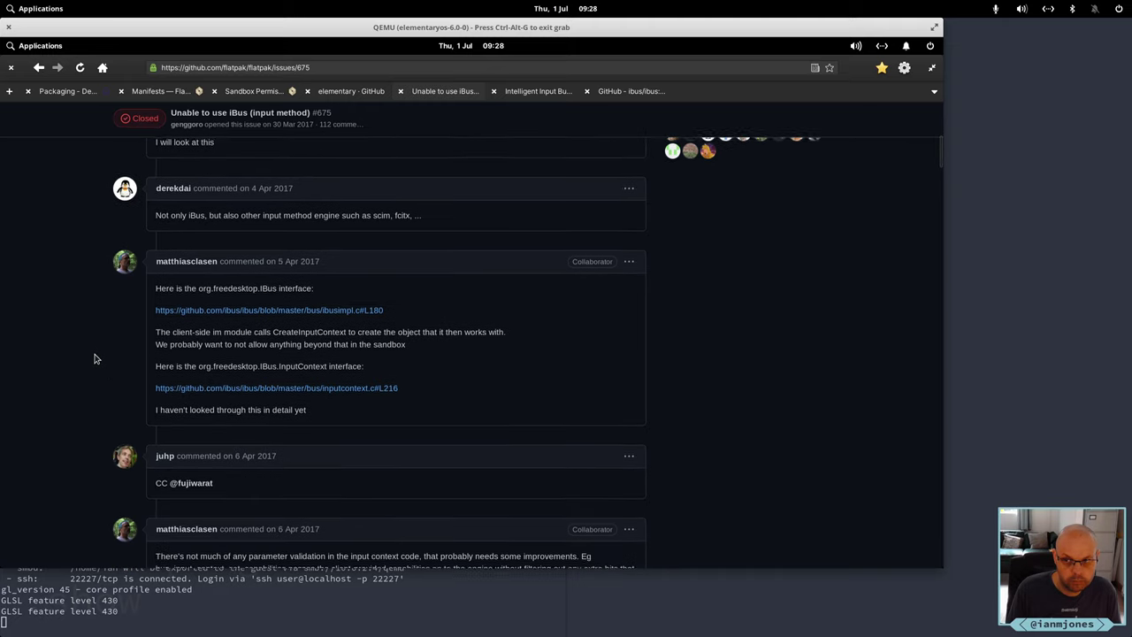
scroll(48, 344, down, 10)
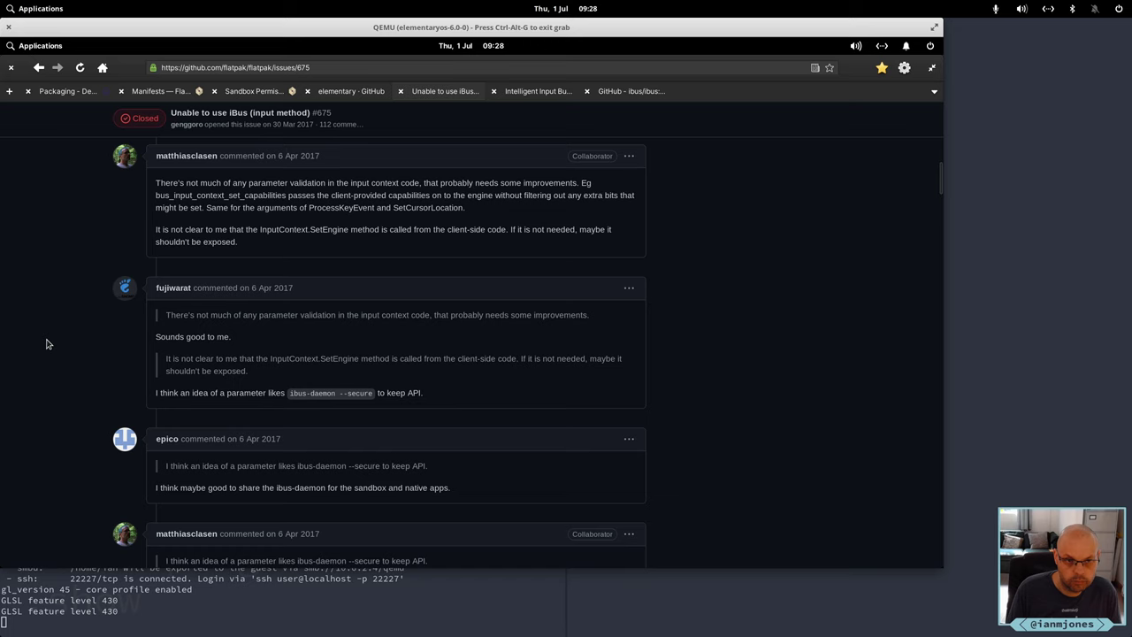
scroll(48, 344, down, 15)
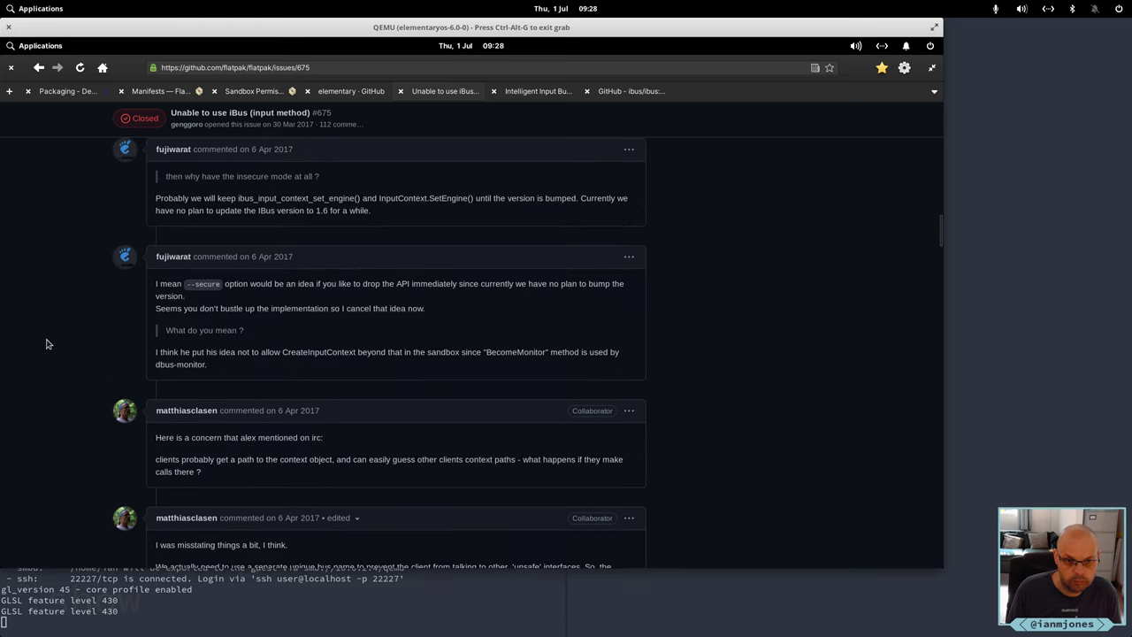
scroll(48, 344, down, 20)
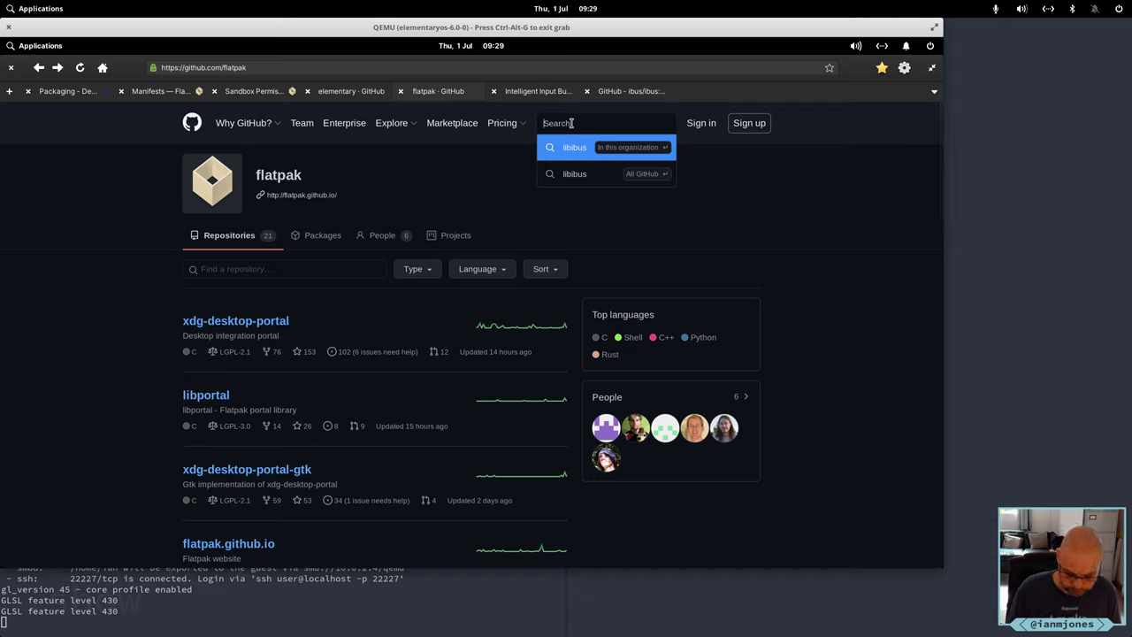
Search the flatpak organization on GitHub for ibus-dev
text(ib)
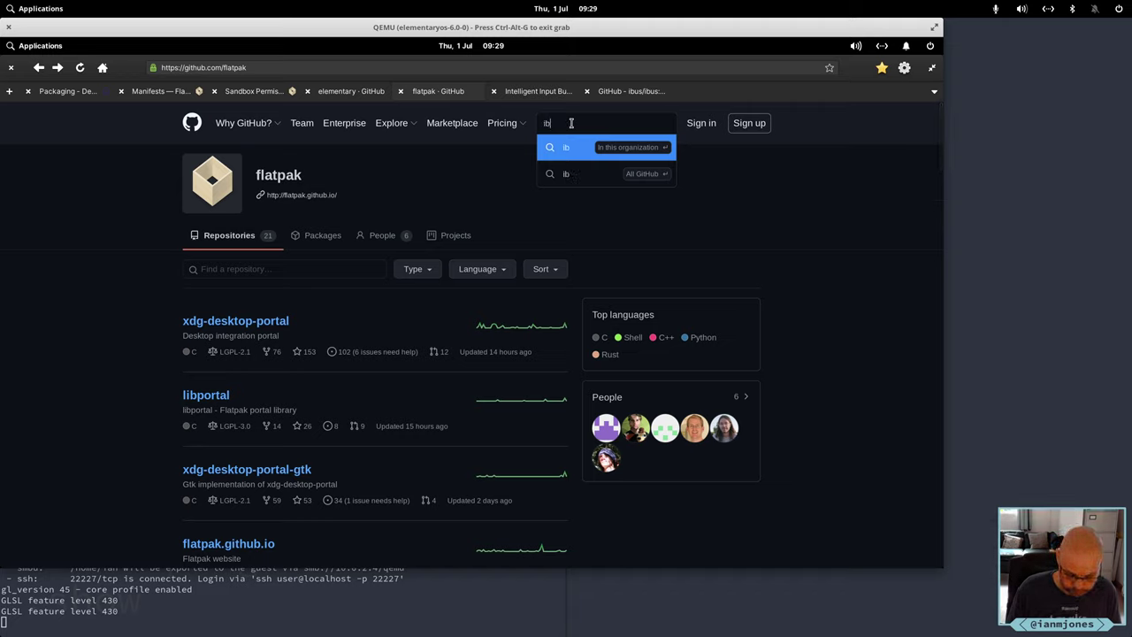
text(us-dev)
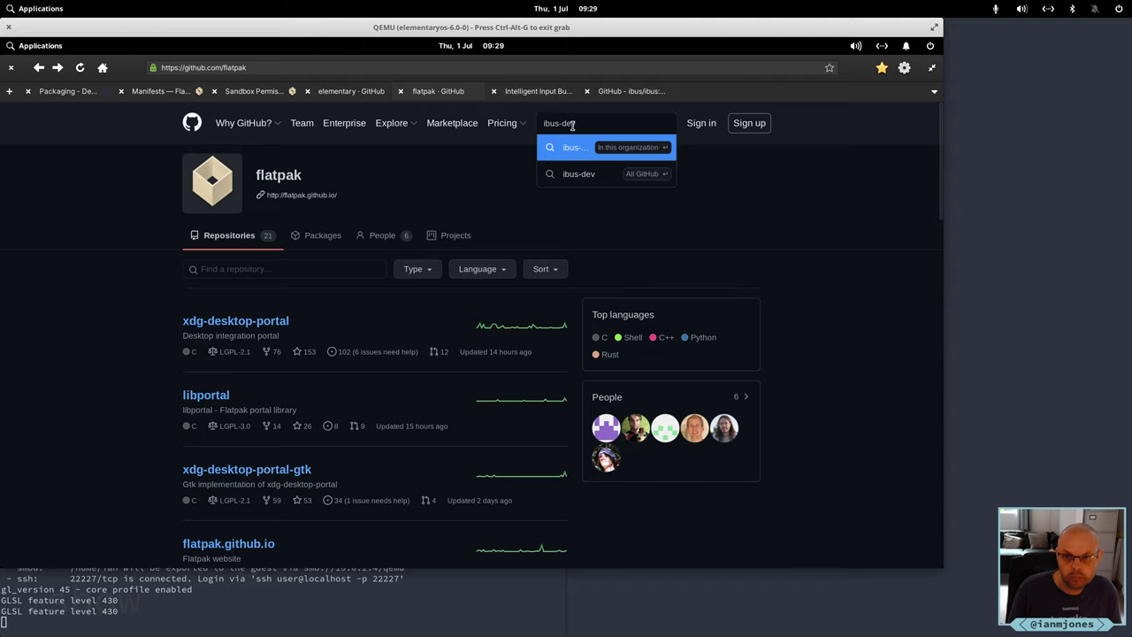
key(Return)
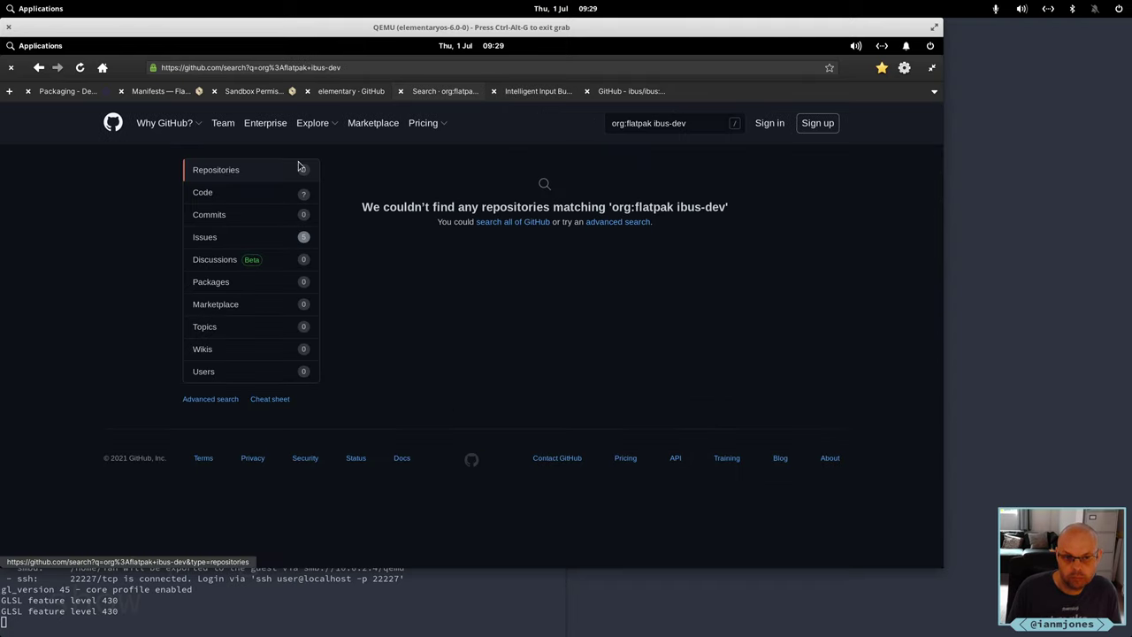
Look through the flatpak issues matching ibus-dev, then close the search tab
click(249, 240)
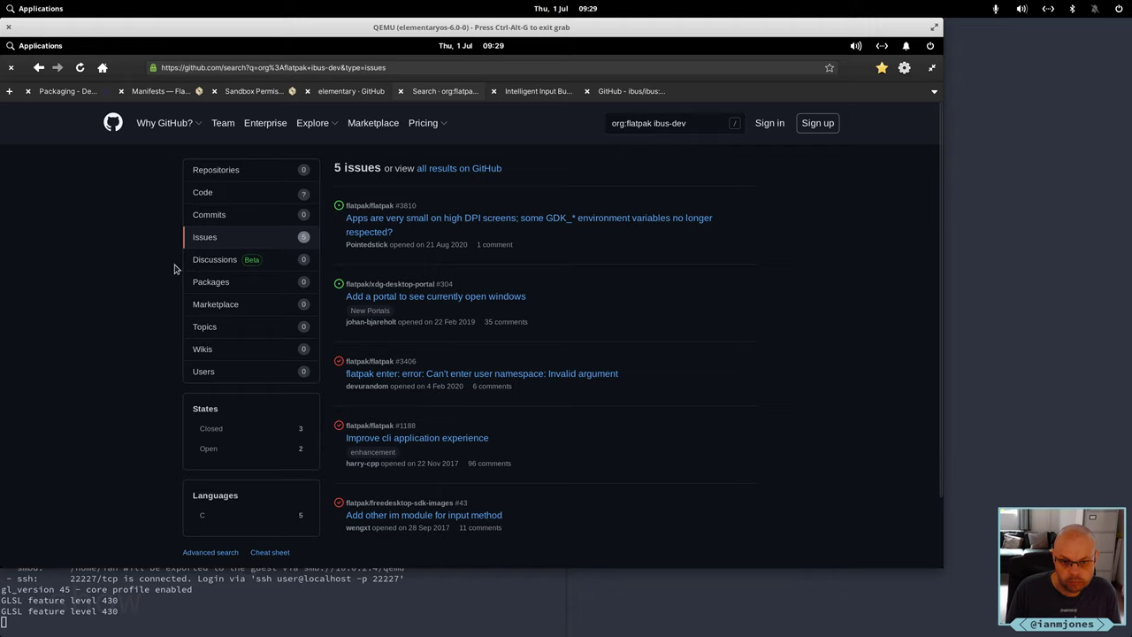
scroll(175, 268, down, 2)
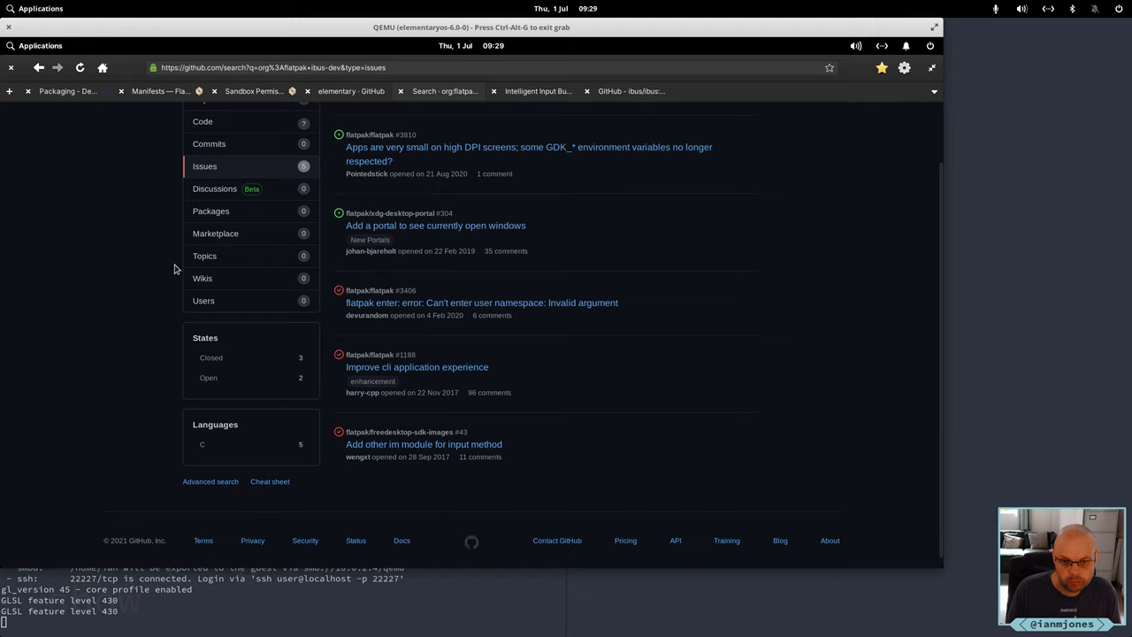
scroll(174, 269, up, 1)
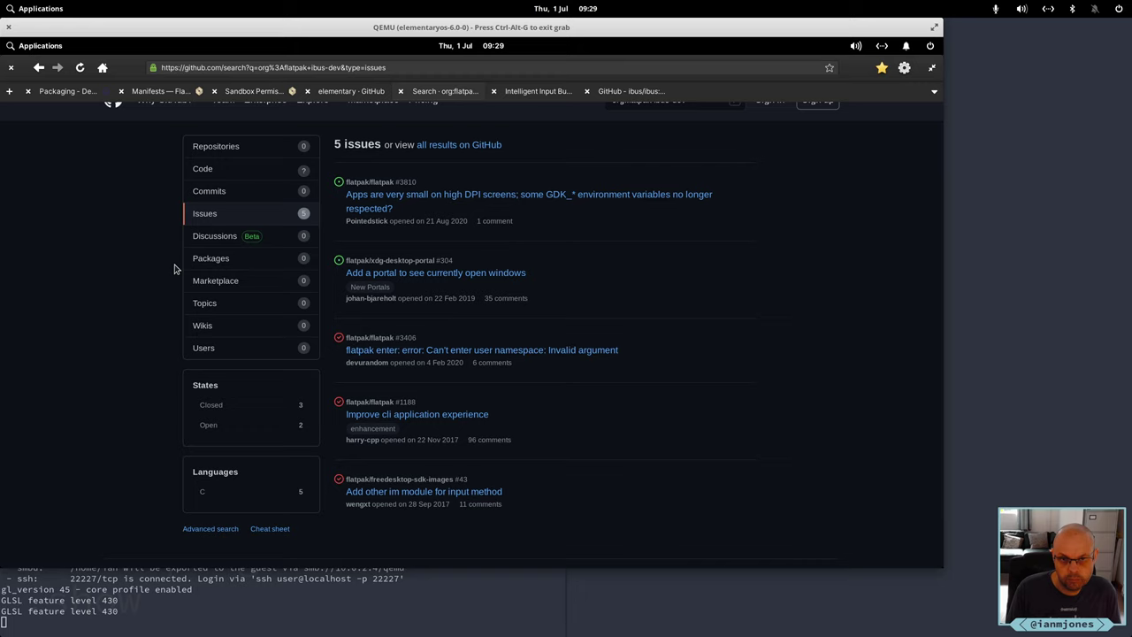
scroll(174, 269, up, 1)
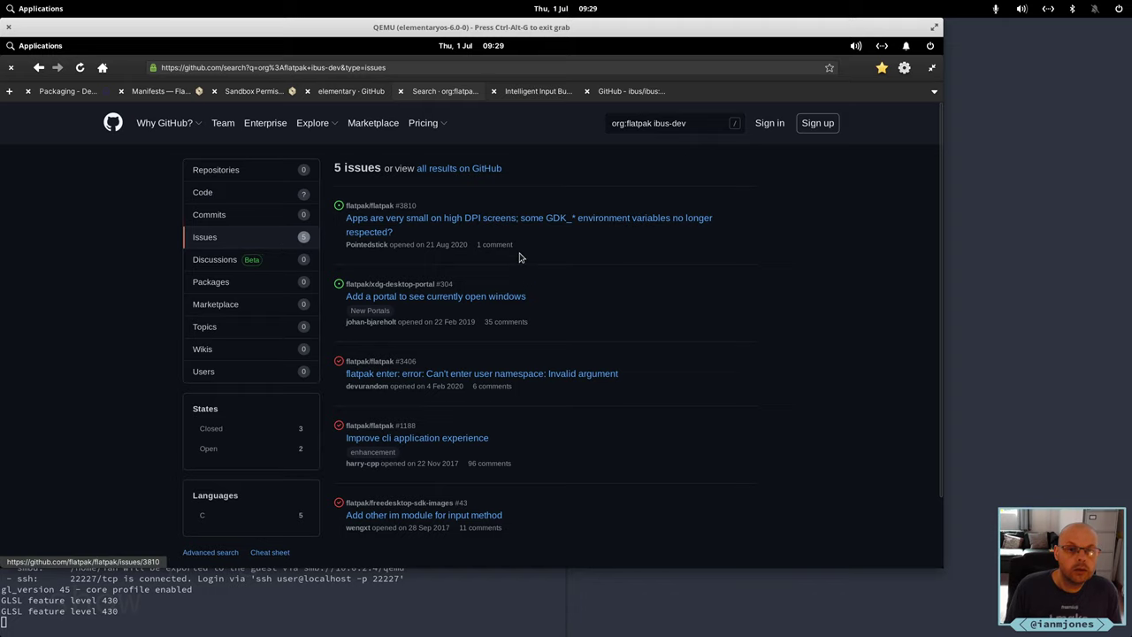
key(ctrl+w)
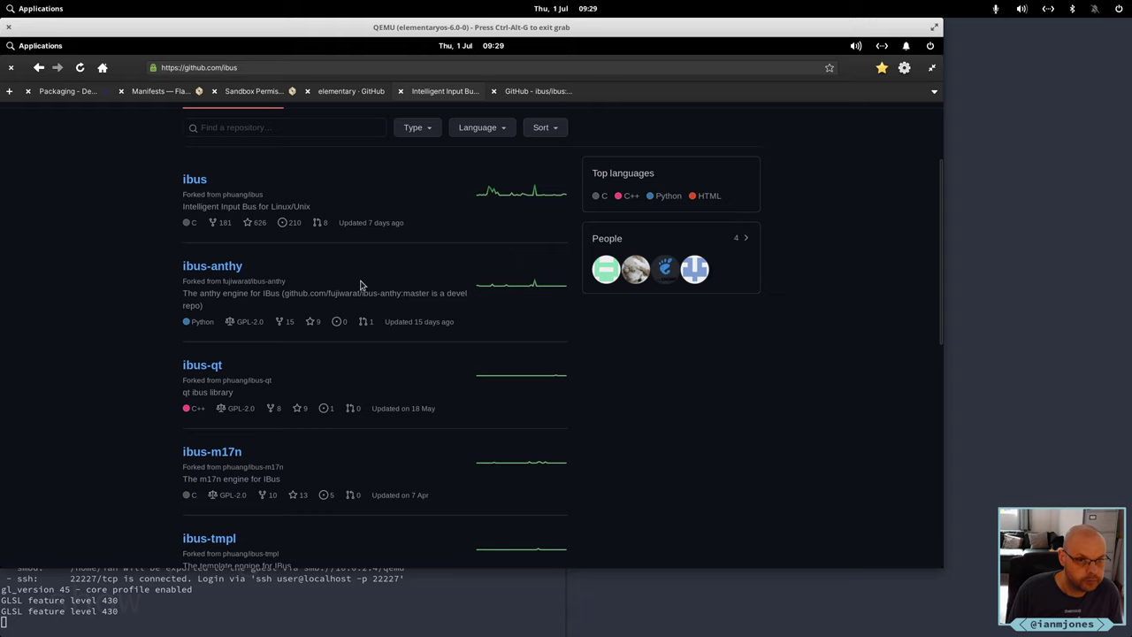
Look through the ibus organization's repository list on GitHub, then close its tab
scroll(346, 292, down, 2)
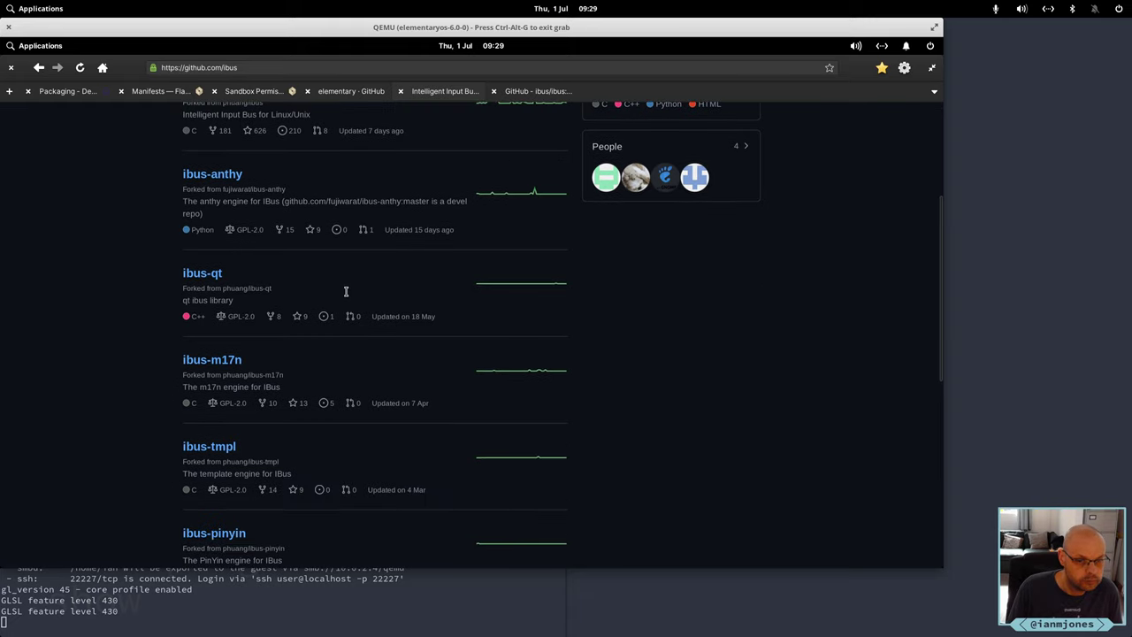
scroll(345, 294, down, 3)
scroll(346, 295, down, 5)
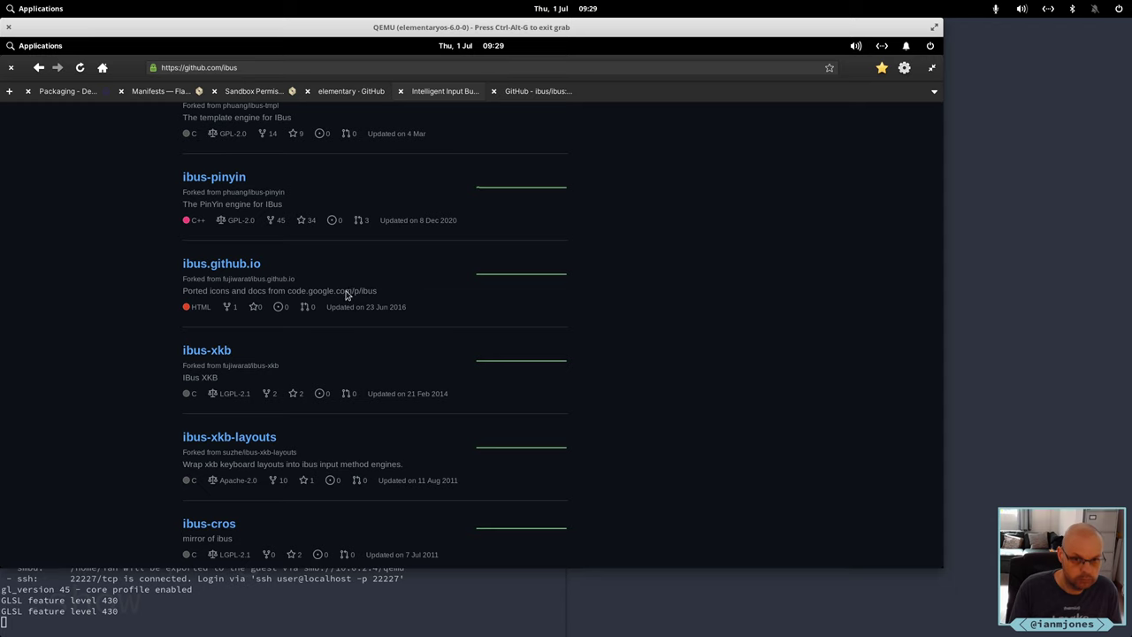
key(ctrl+w)
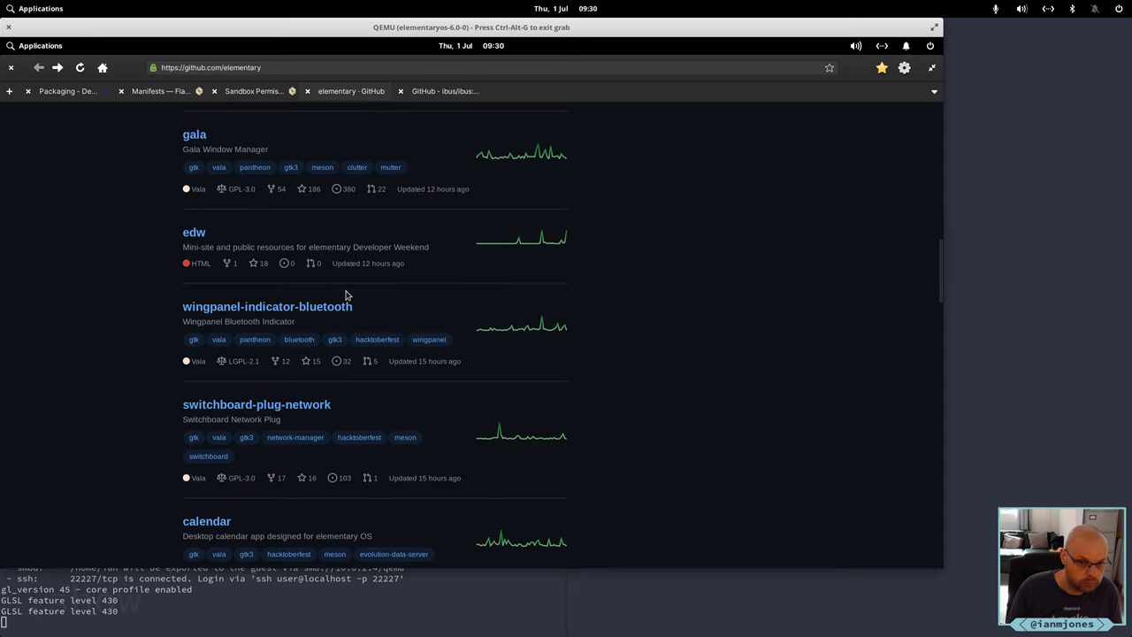
Browse the elementary organization's repositories for anything related to ibus, then return to the start of the page
scroll(117, 296, down, 3)
scroll(118, 297, down, 2)
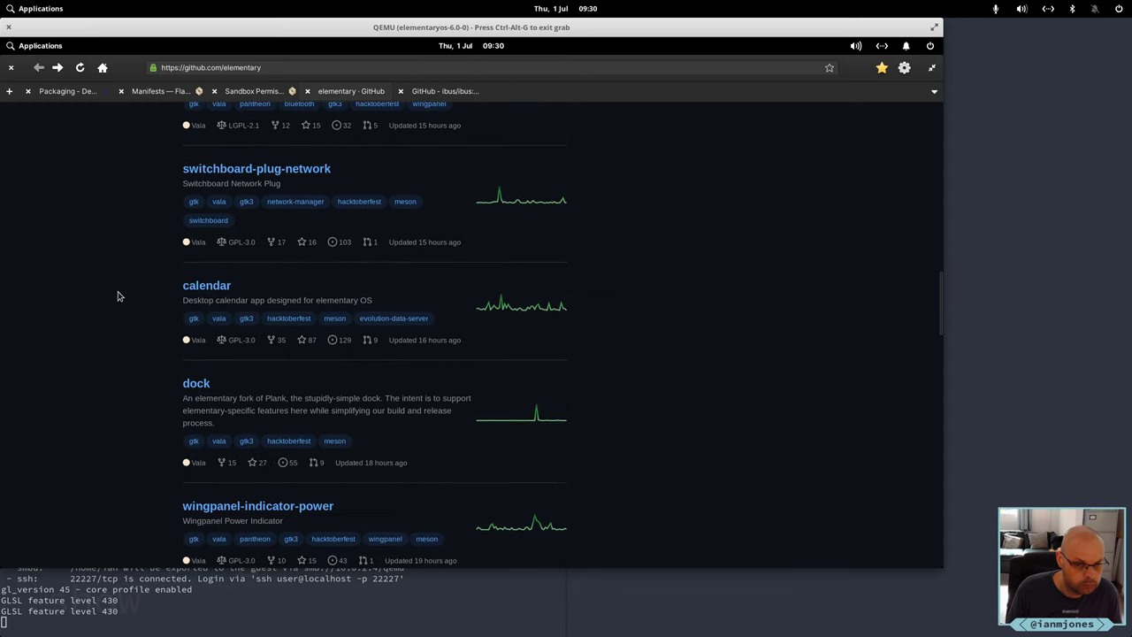
scroll(117, 296, down, 2)
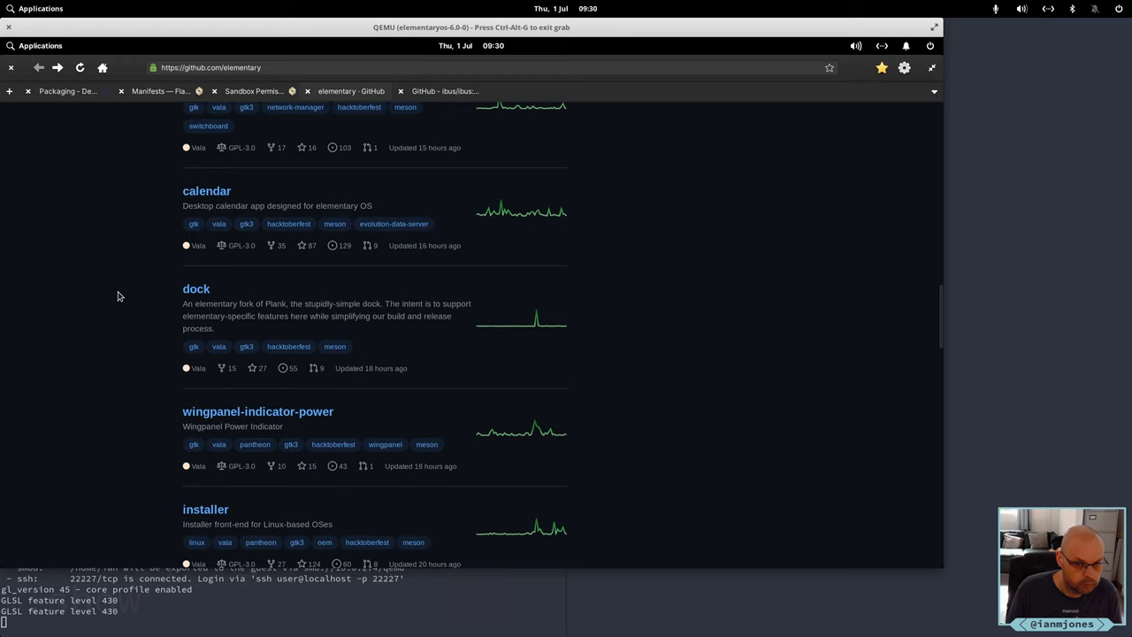
scroll(117, 296, up, 6)
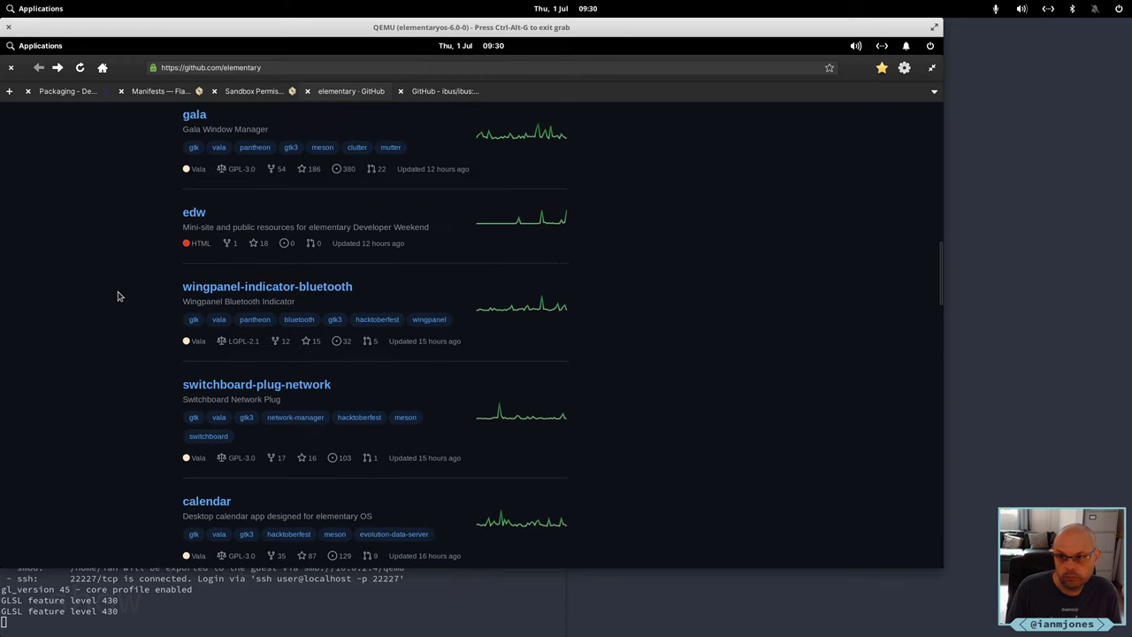
scroll(118, 296, up, 20)
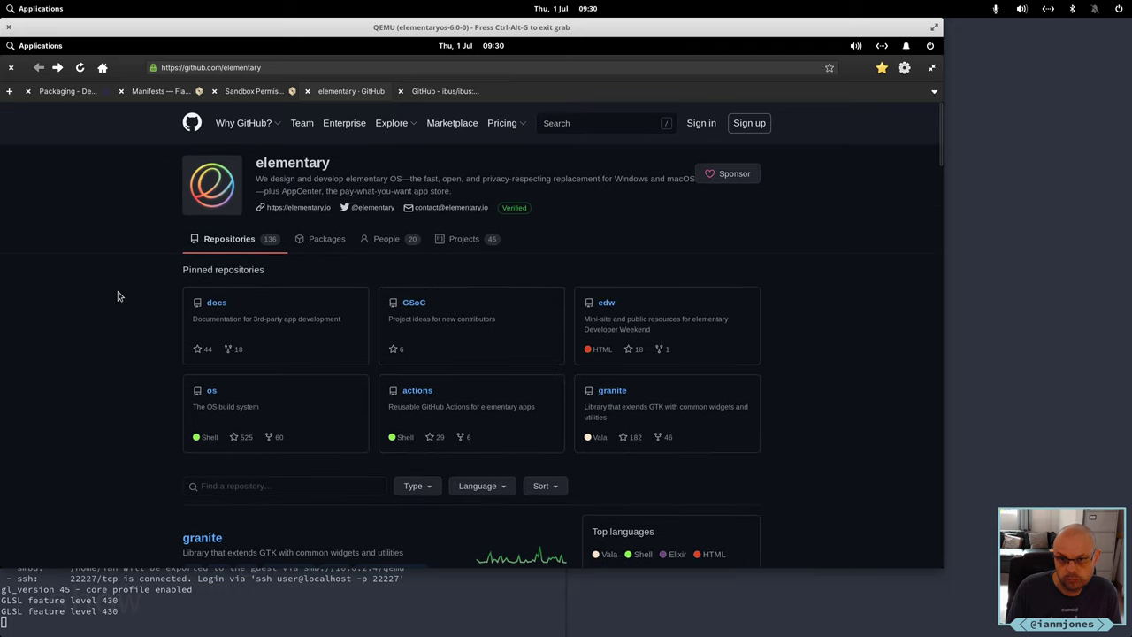
Search the elementary organization for ibus and look through the matching commits, continuing to the second page of results
click(591, 125)
text(ibus)
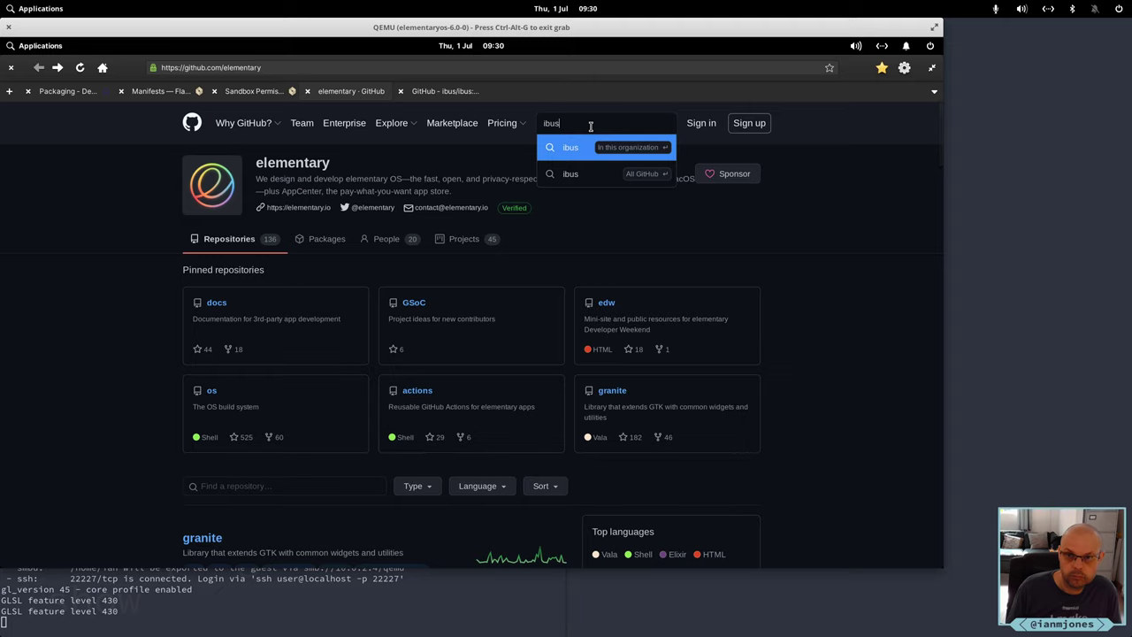
key(Return)
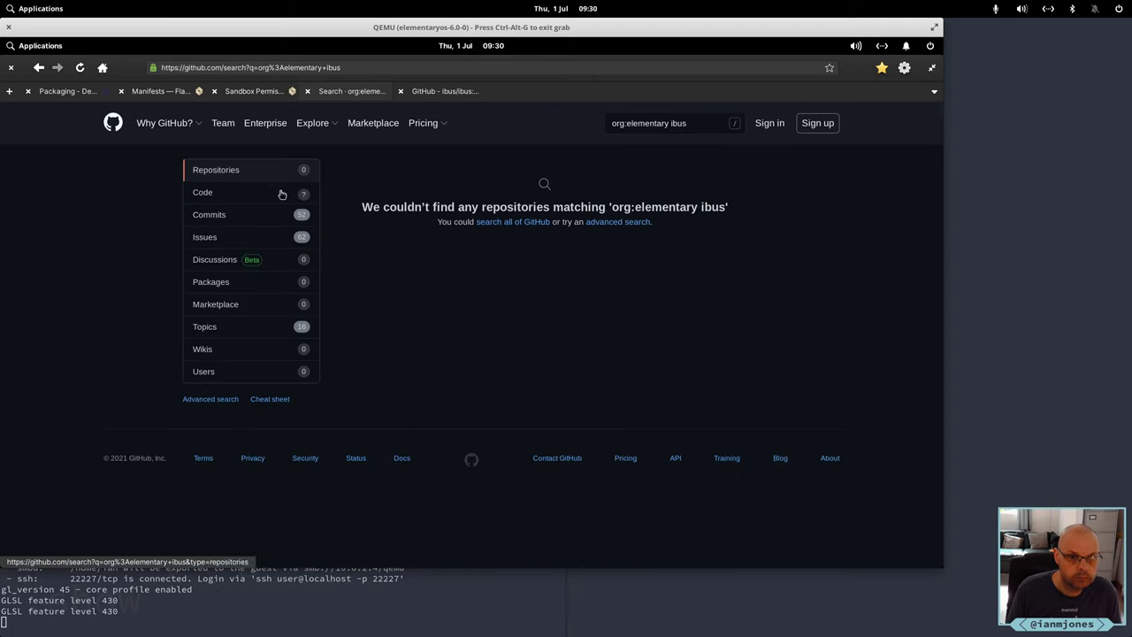
click(244, 217)
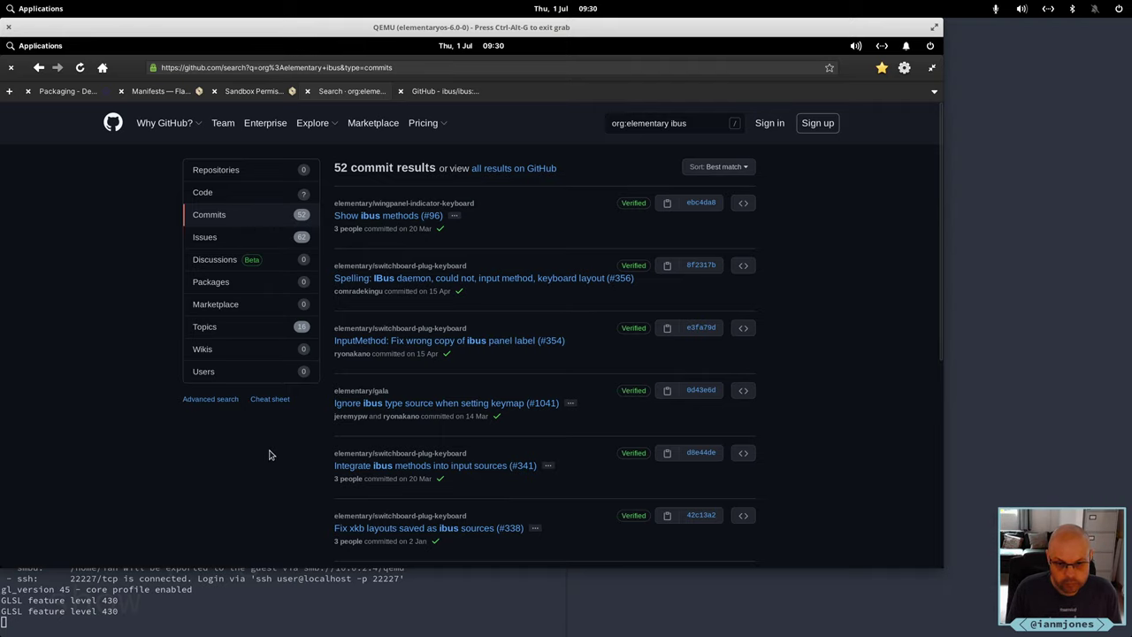
scroll(269, 454, down, 5)
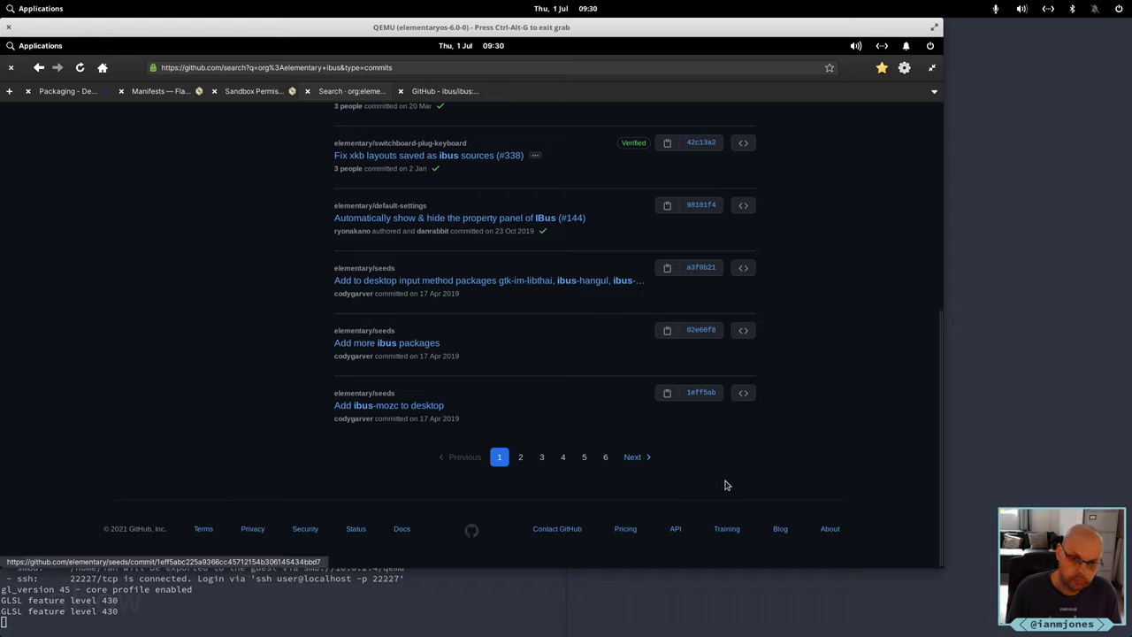
click(634, 457)
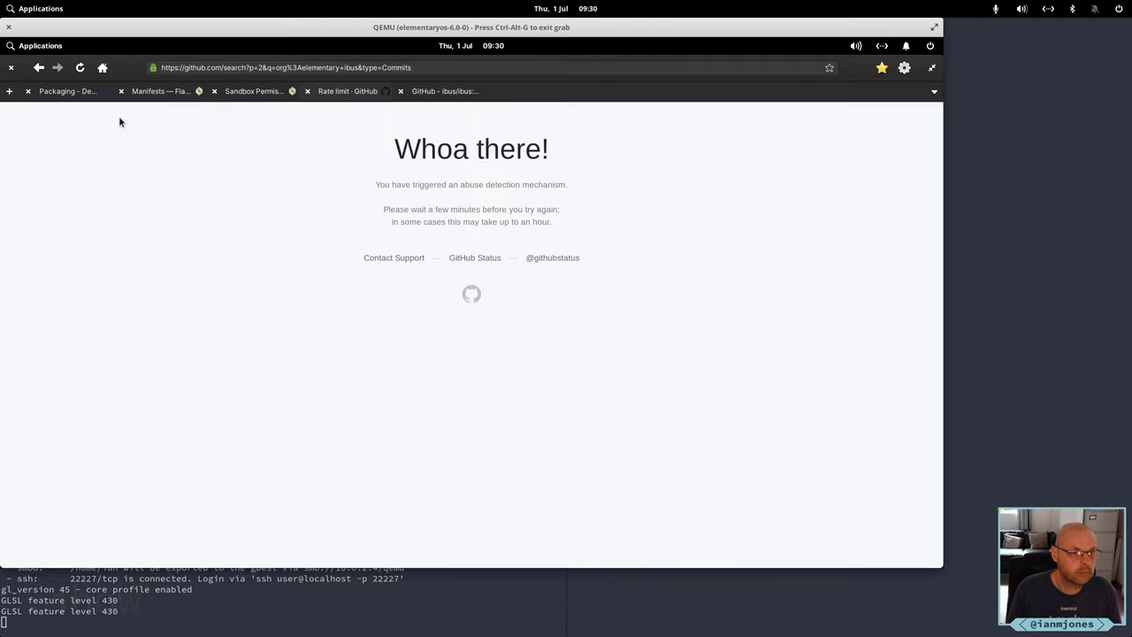
Go back to the elementary organization page and try to repeat the ibus search within the organization
click(39, 67)
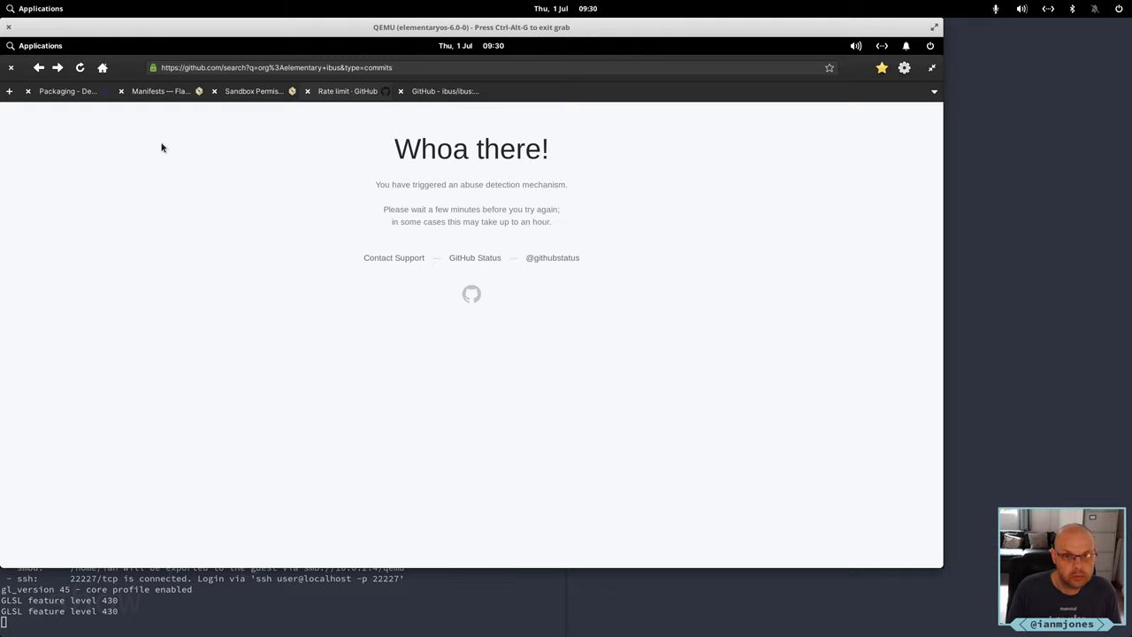
click(39, 67)
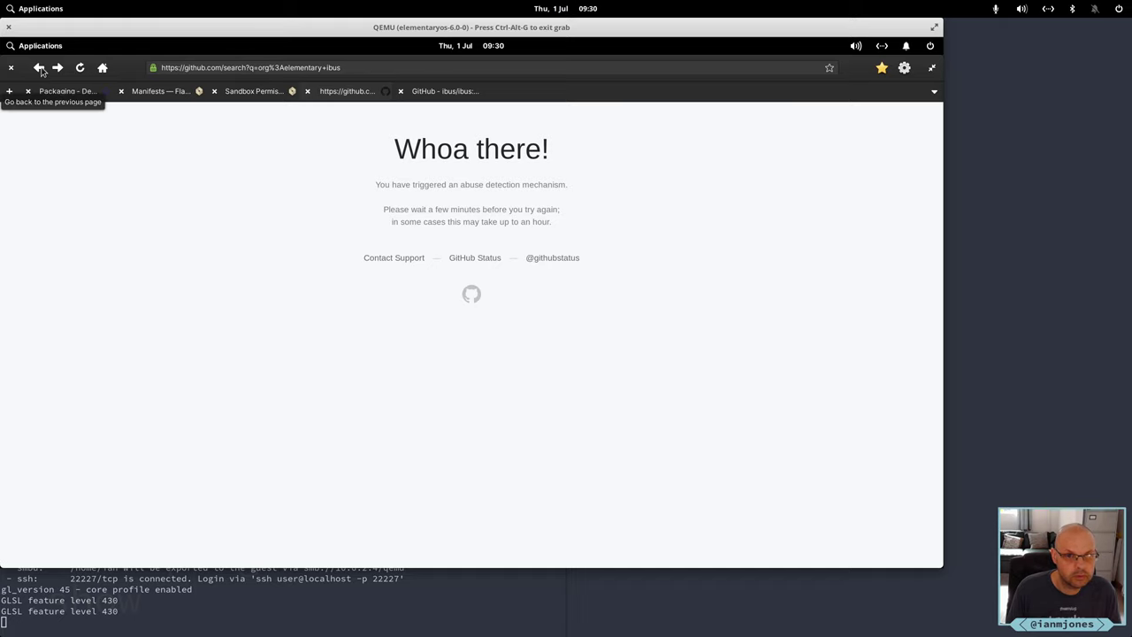
click(38, 67)
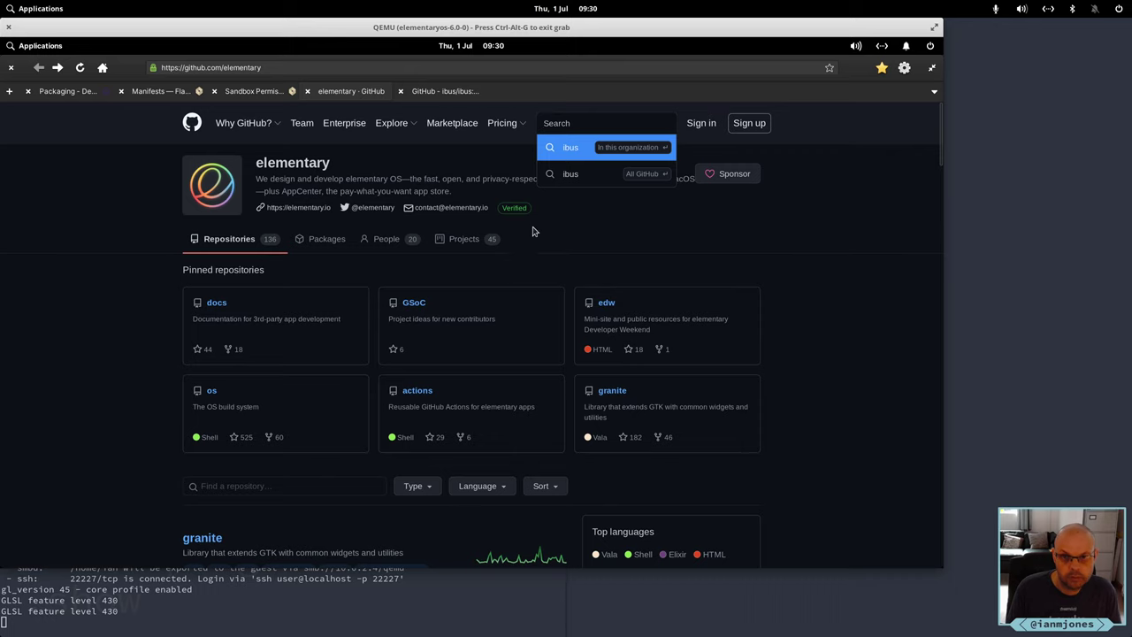
click(566, 148)
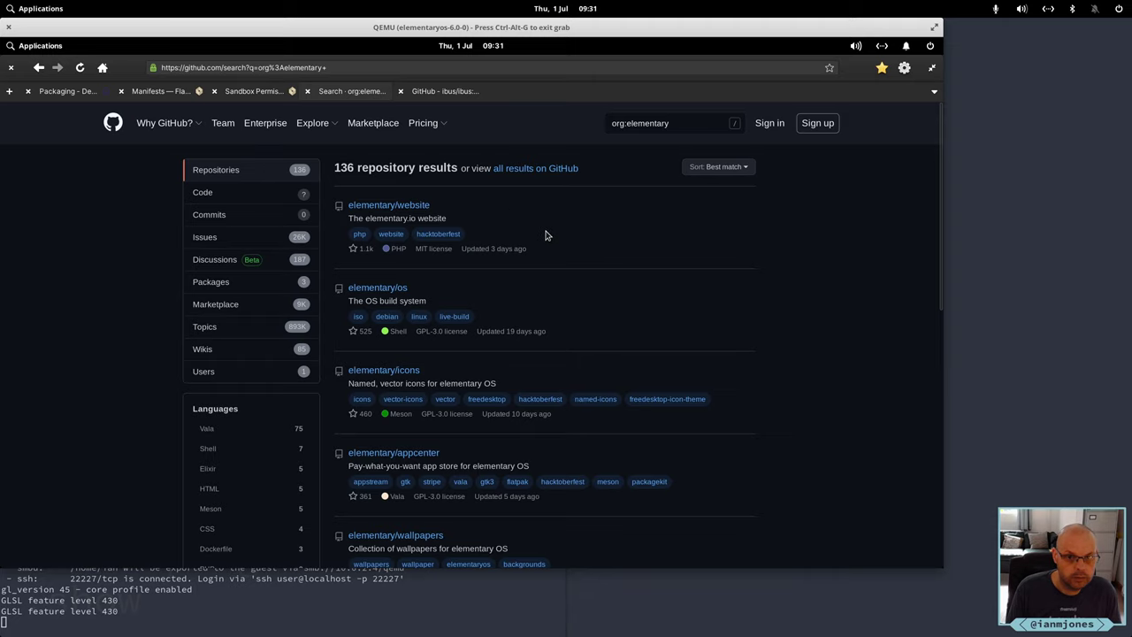
Look through the elementary repository results, then close that tab and the ibus repository tab to return to the sandbox permissions reference
scroll(787, 309, down, 3)
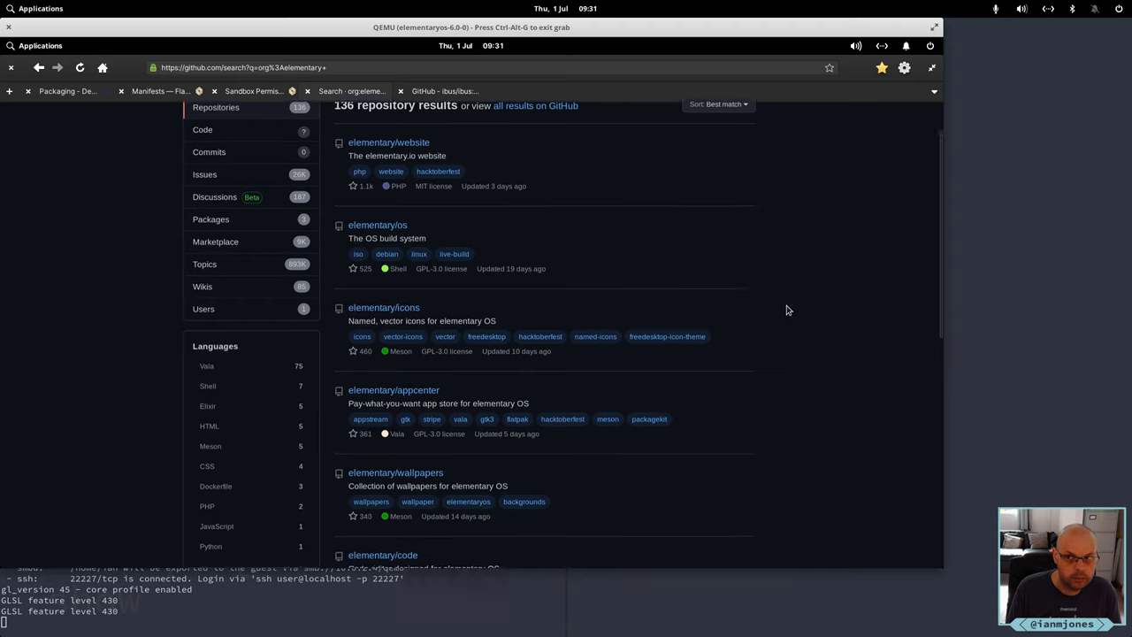
scroll(787, 309, down, 3)
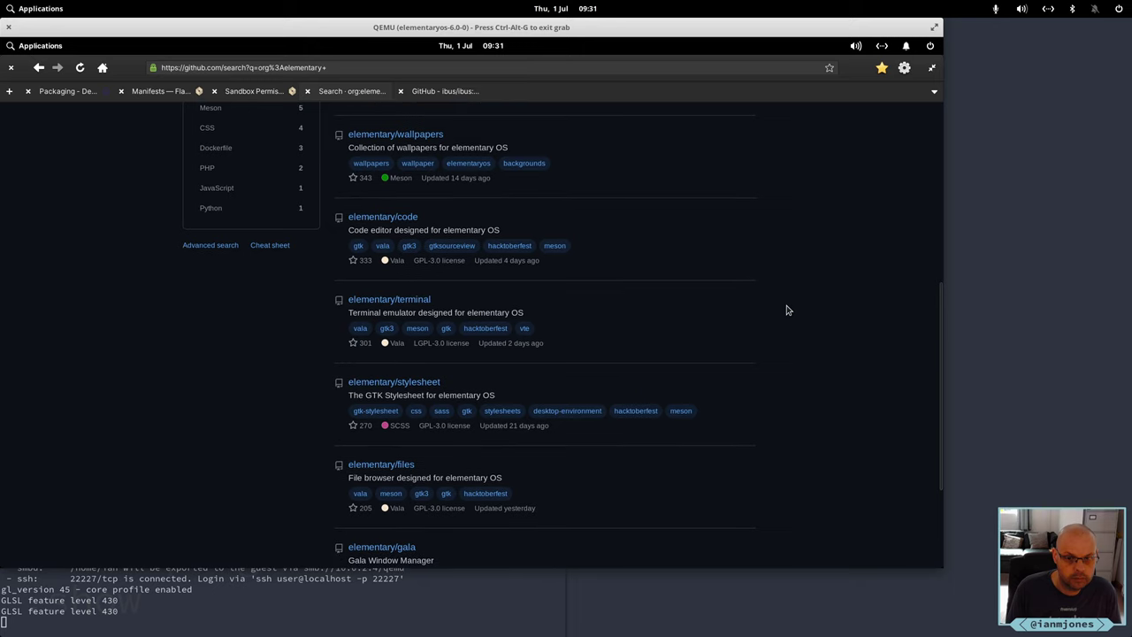
scroll(787, 310, up, 6)
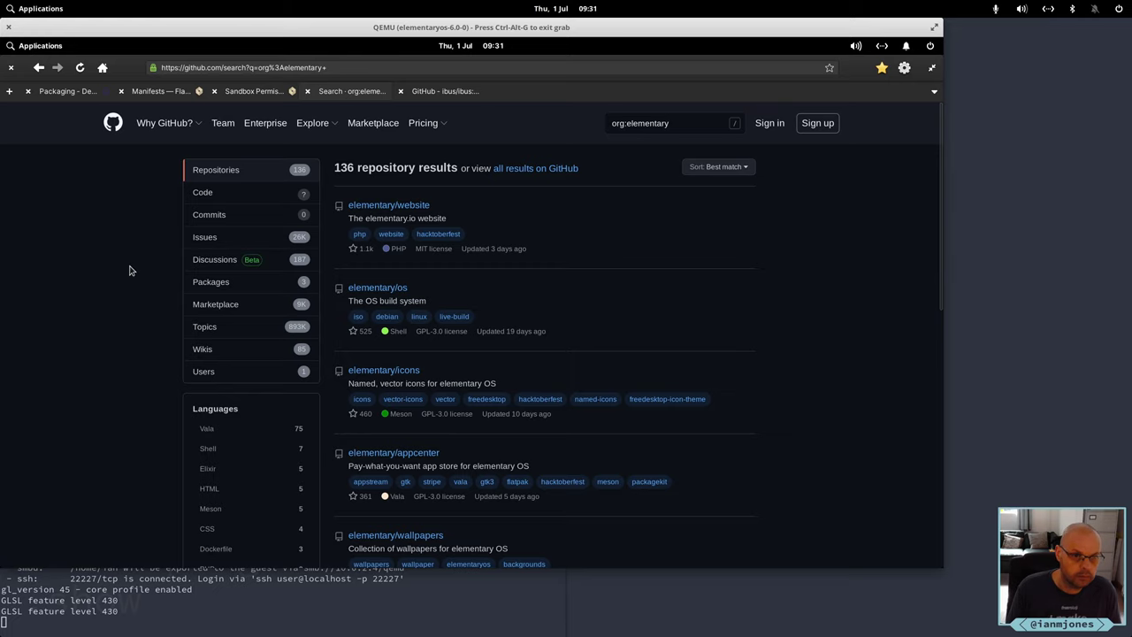
key(ctrl+w)
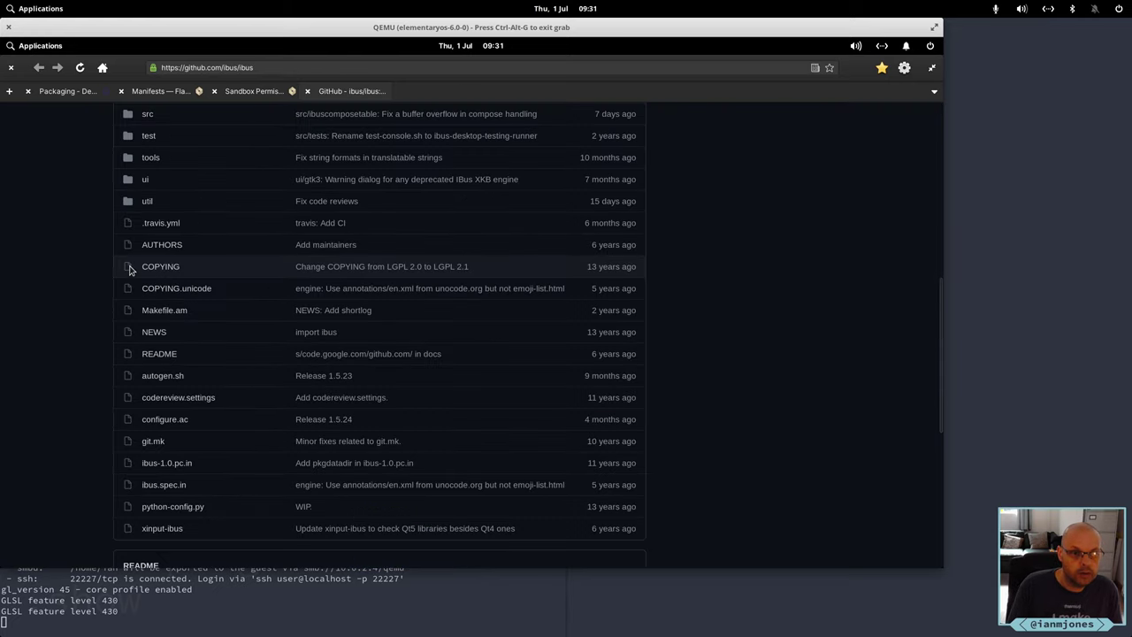
key(ctrl+w)
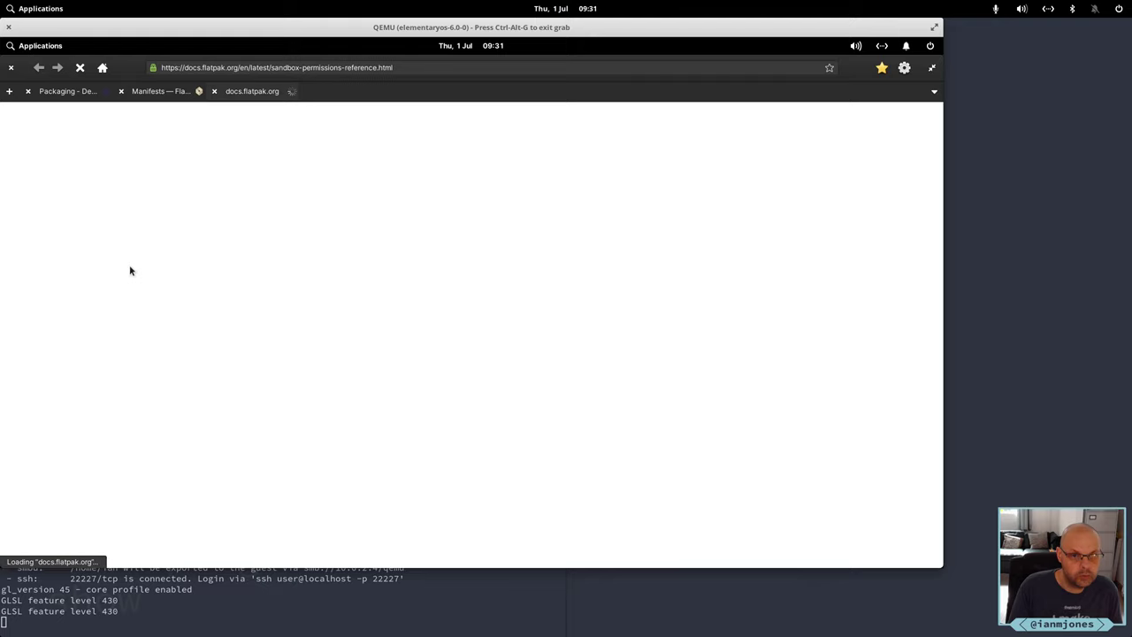
Close the sandbox permissions reference tab and return to the Modules section of the Flatpak manifests documentation
key(ctrl+w)
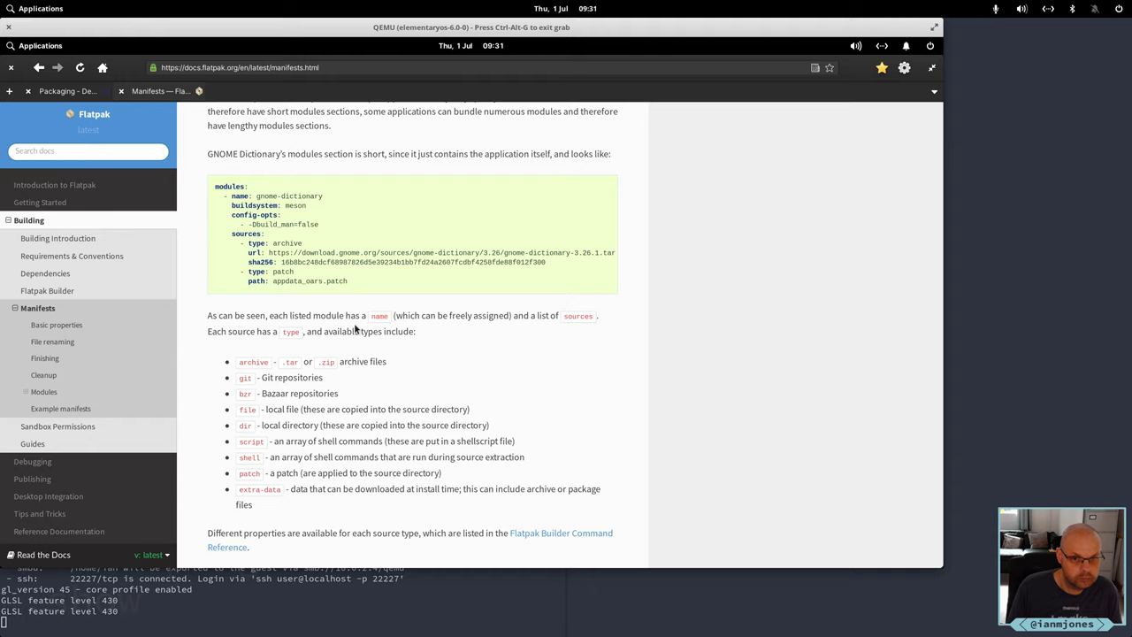
scroll(608, 391, up, 3)
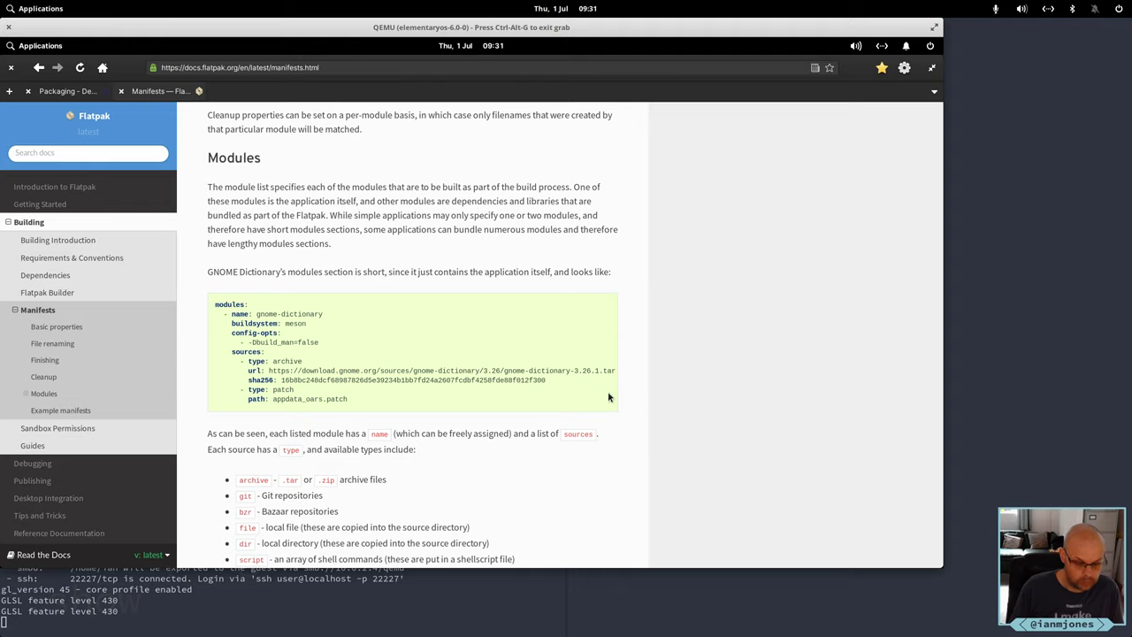
Open the GitHub repository elementary/tasks in a new tab and view its io.elementary.tasks.yml manifest
key(ctrl+t)
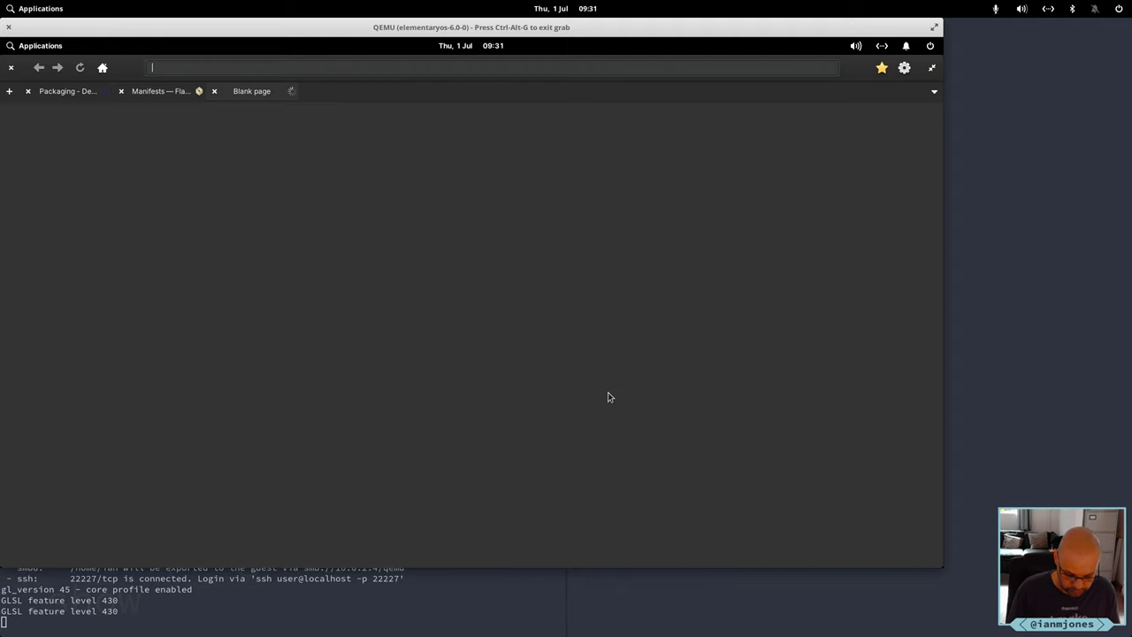
text(github.c)
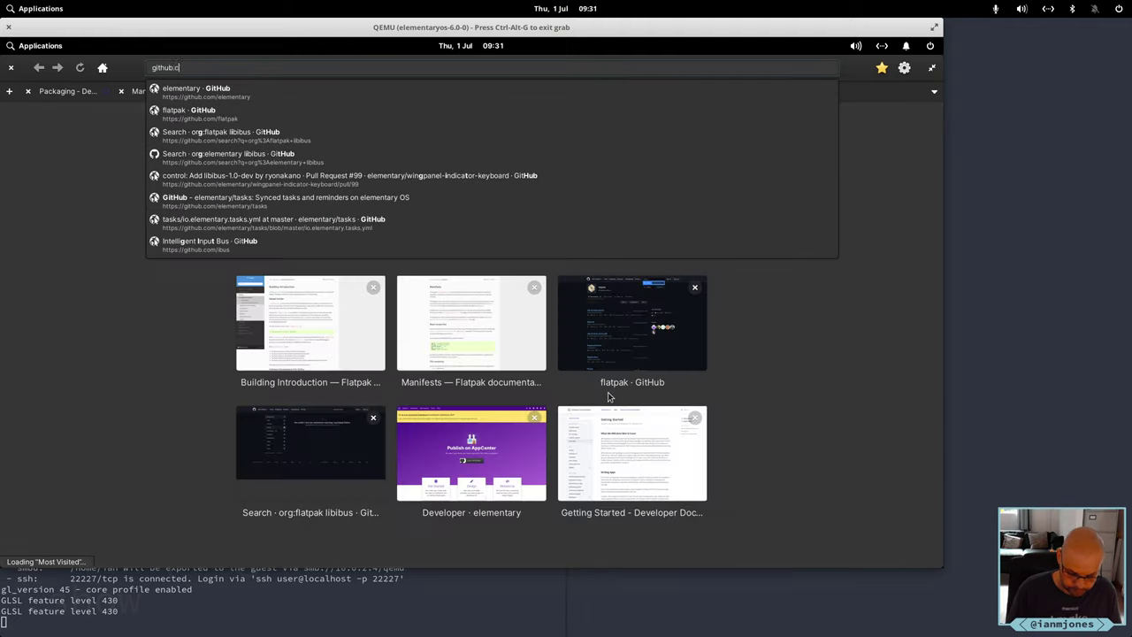
text(om/)
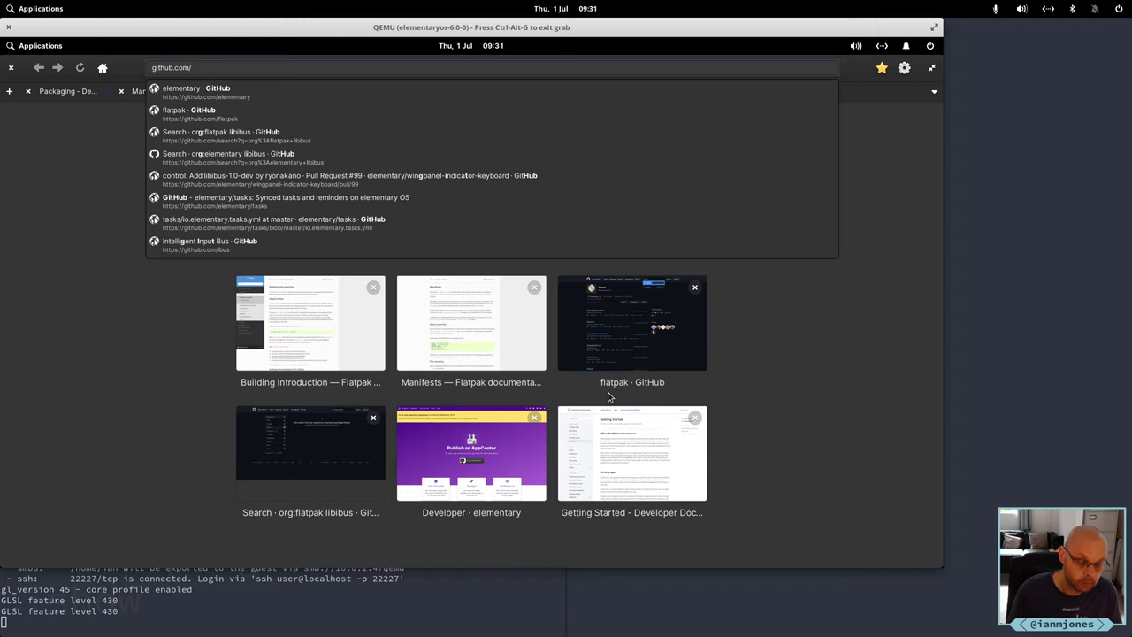
text(ele)
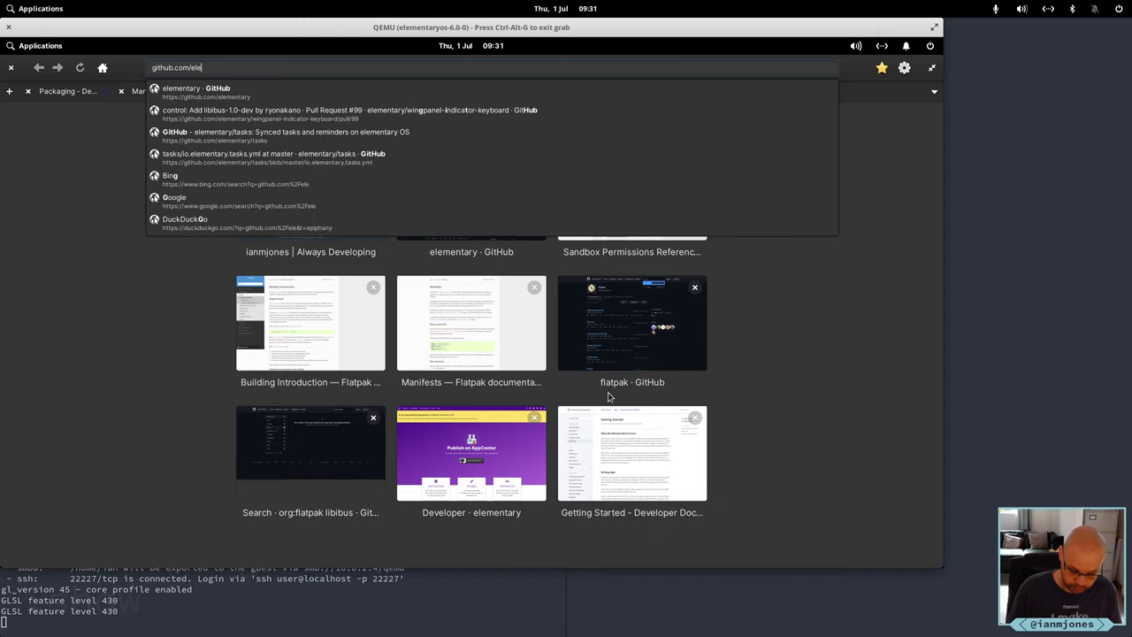
text(mentary/)
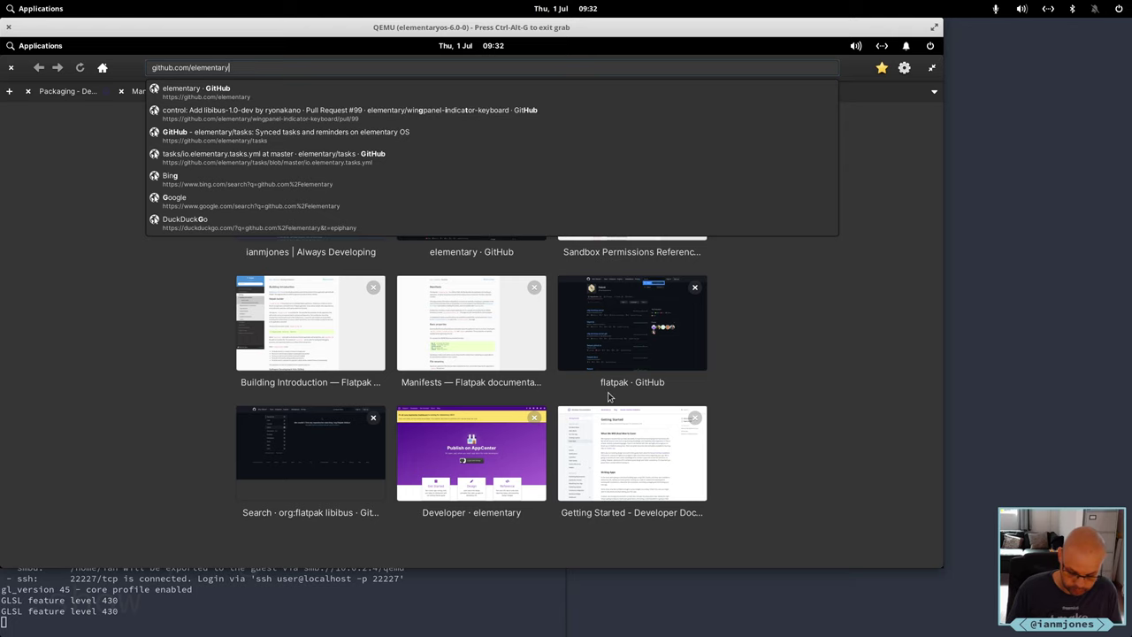
text(tasks)
key(Return)
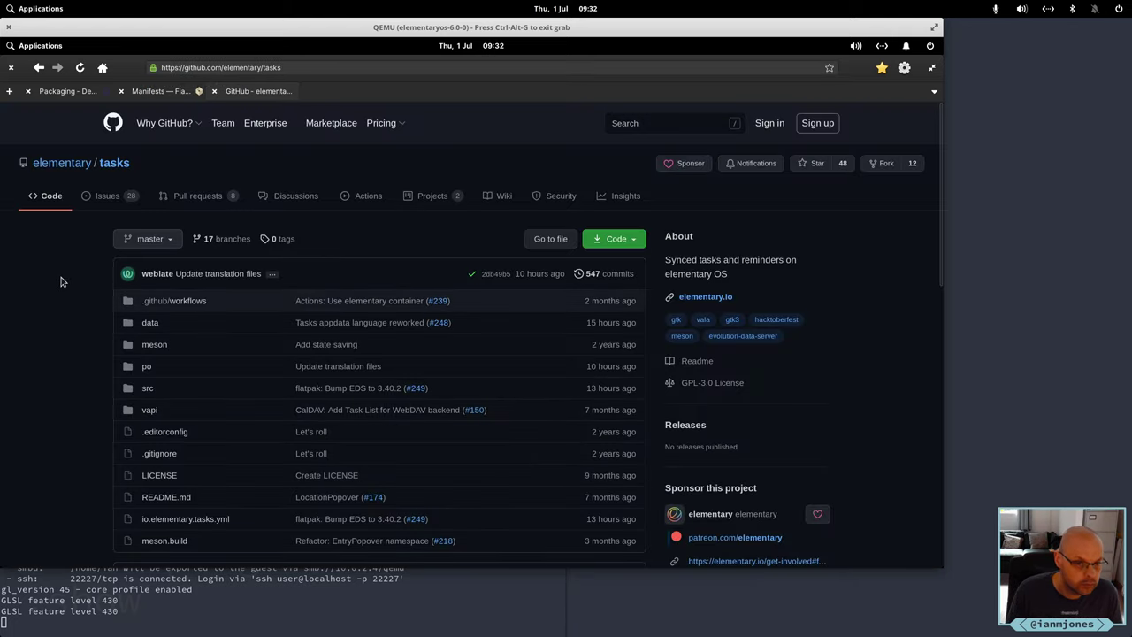
click(162, 524)
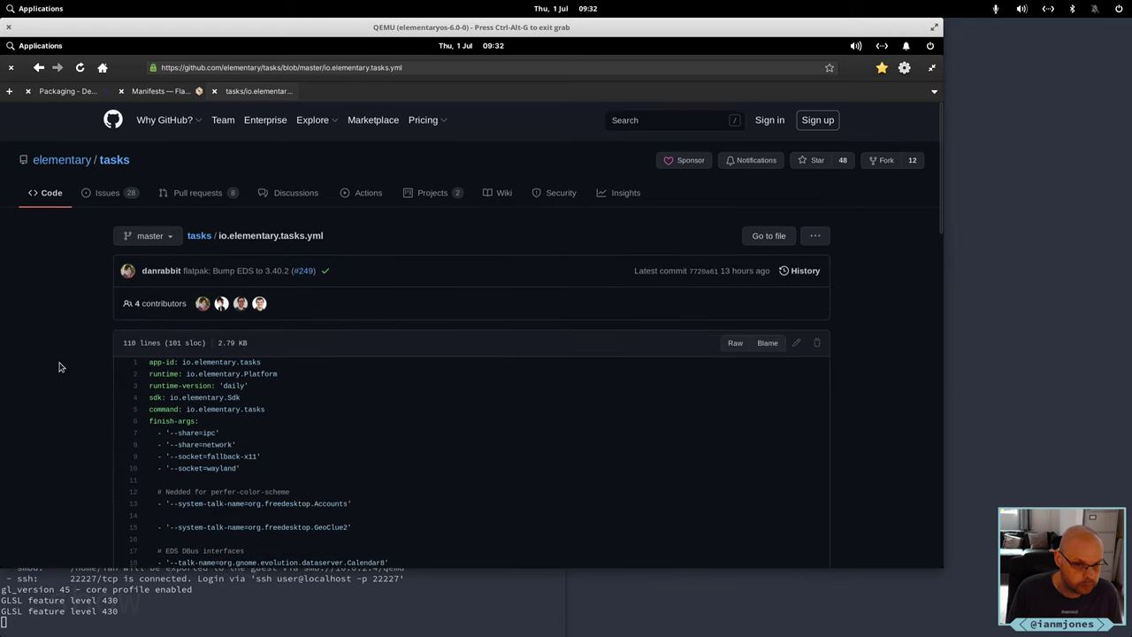
Read through the modules list of the tasks manifest, from libical down to the final tasks module
scroll(59, 367, down, 5)
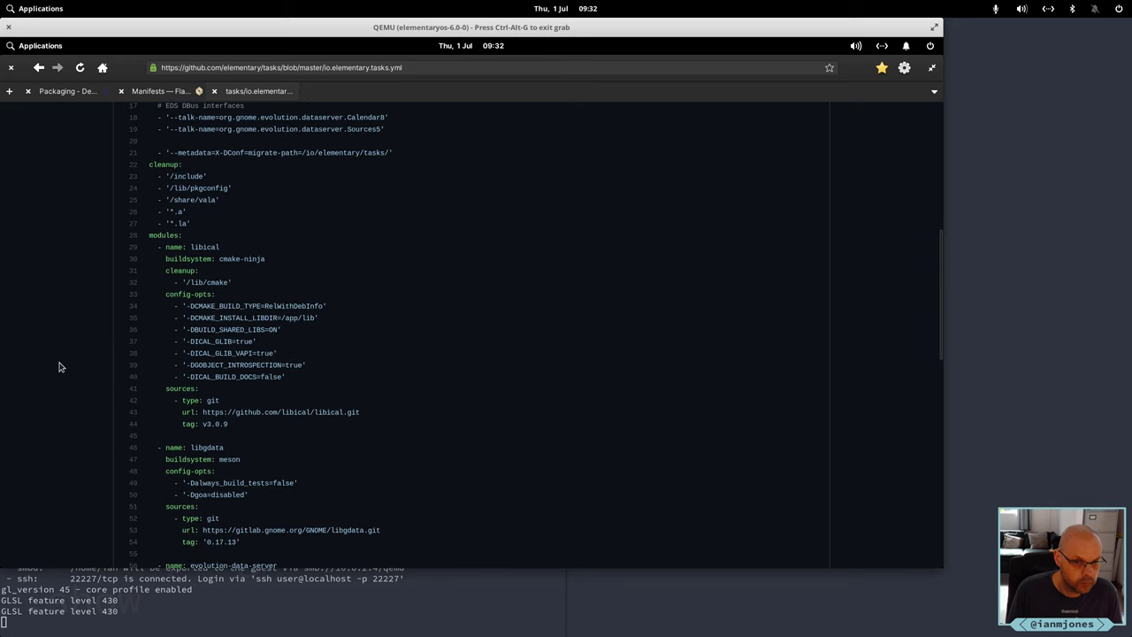
scroll(59, 367, down, 2)
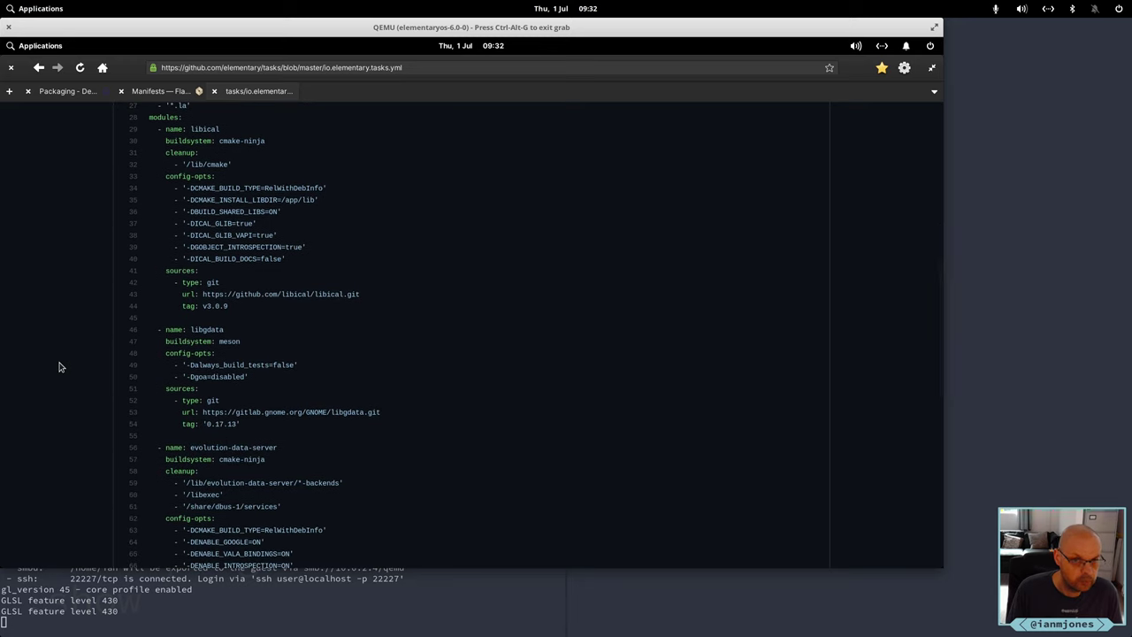
scroll(60, 367, up, 1)
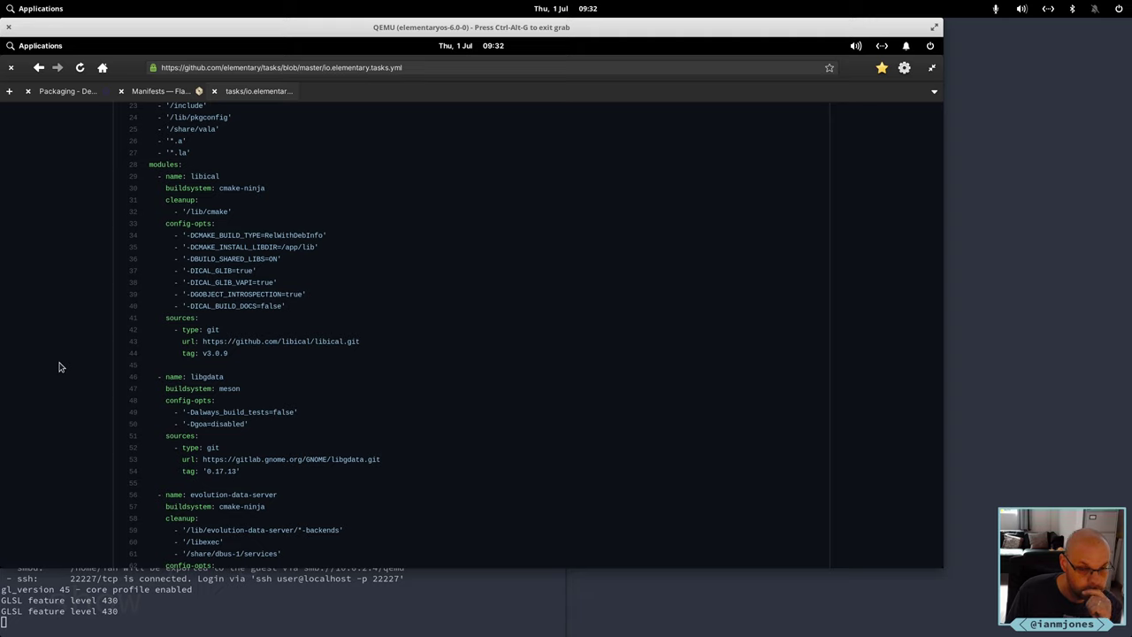
scroll(59, 367, down, 2)
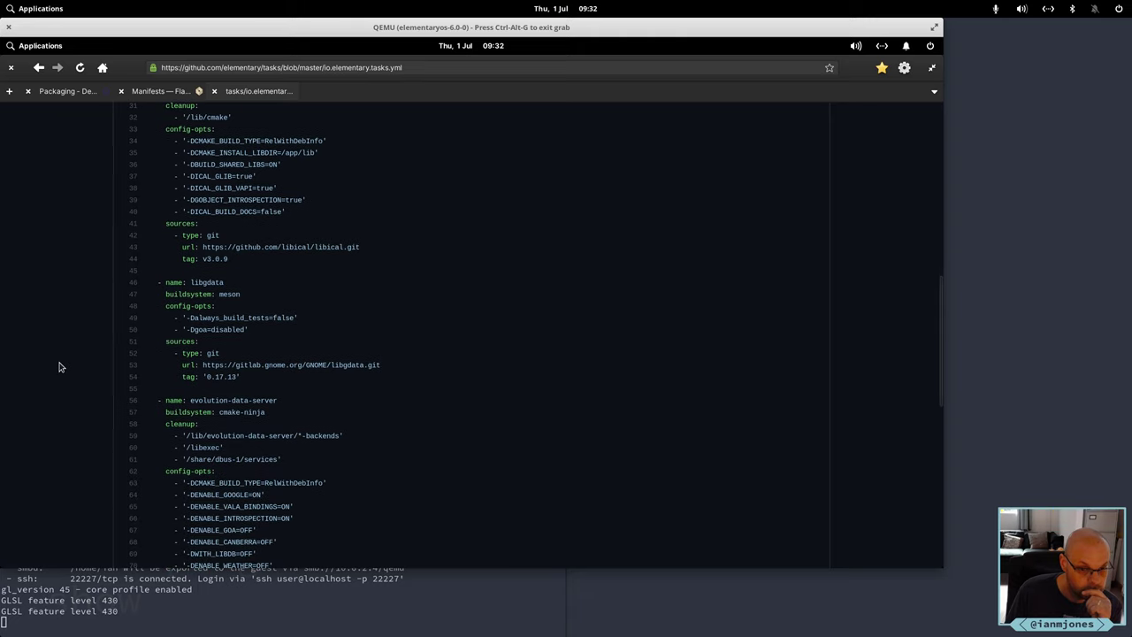
scroll(59, 367, down, 4)
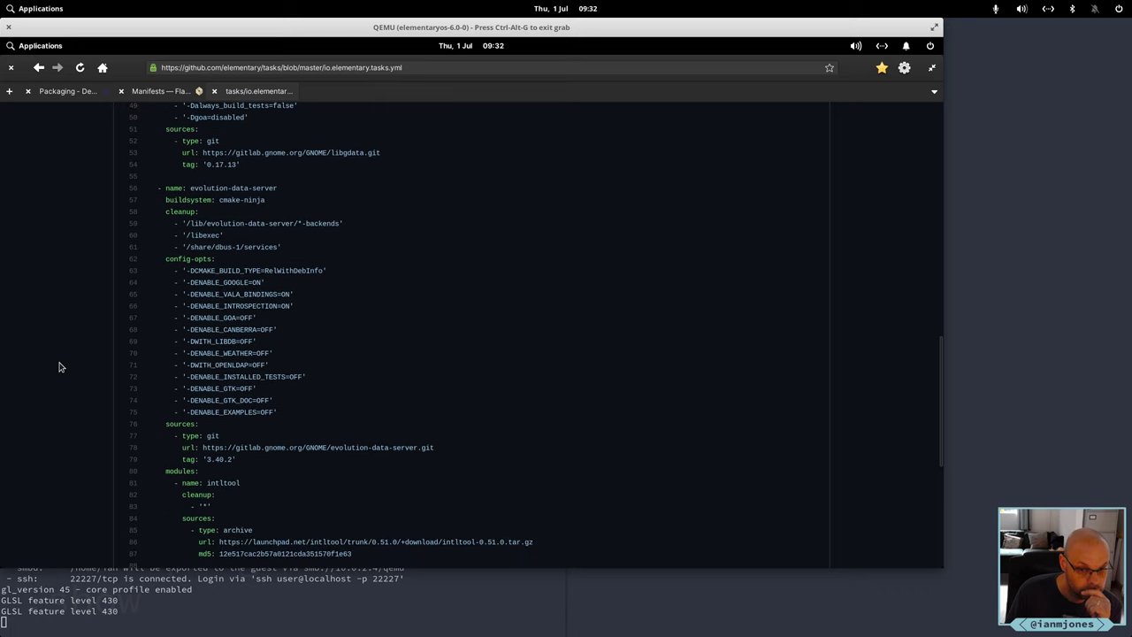
scroll(60, 367, down, 3)
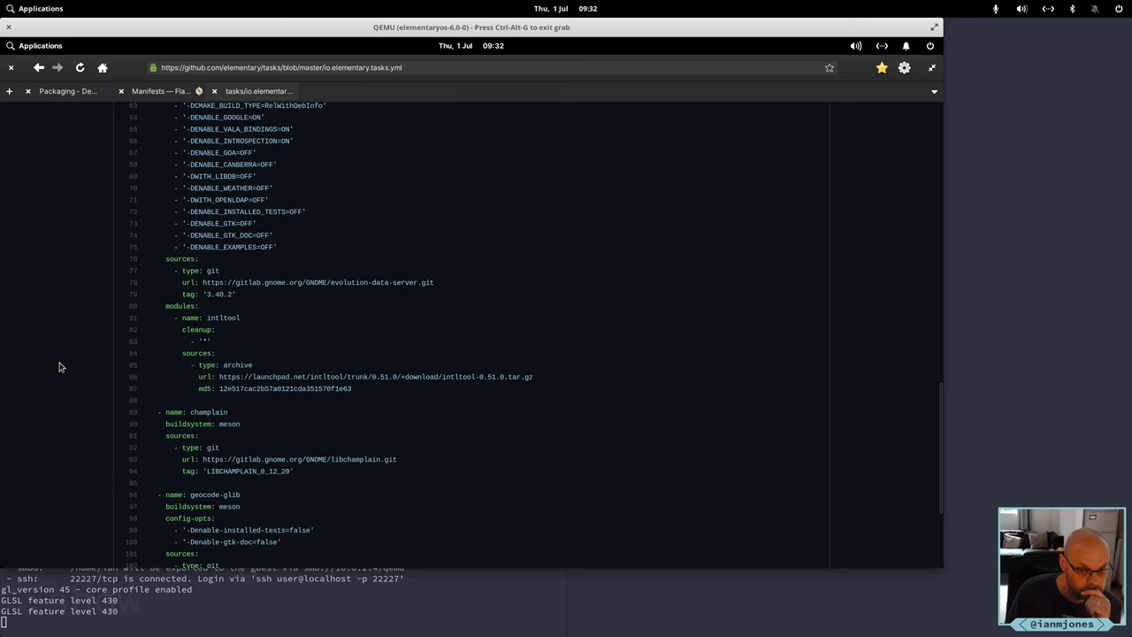
scroll(59, 367, down, 3)
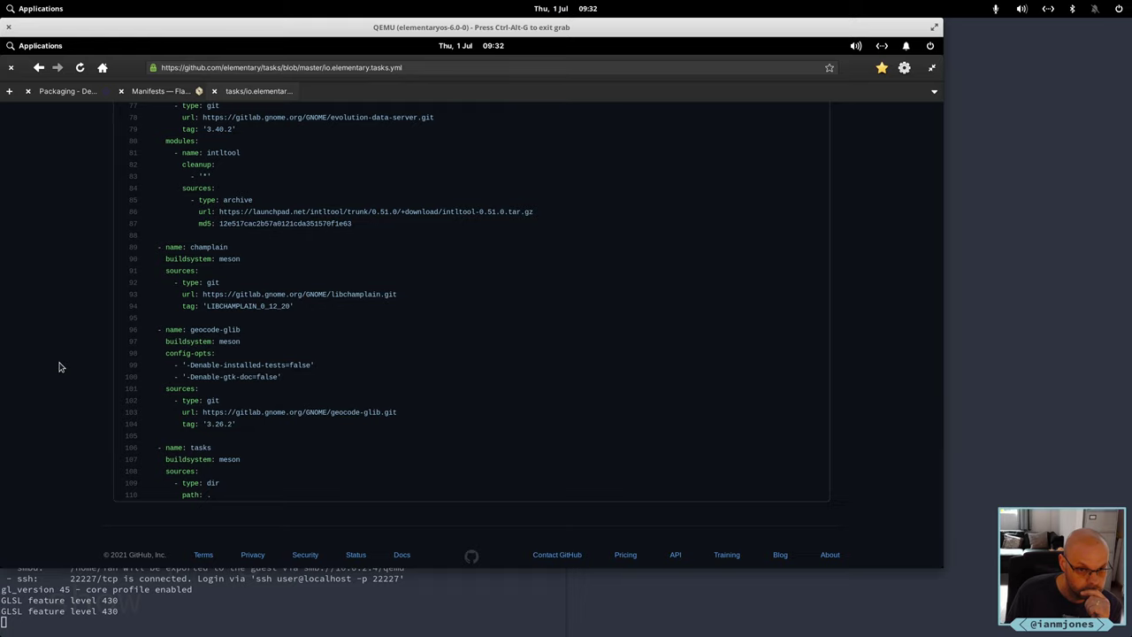
Re-examine how the manifest's dependency modules define build systems, config options, sources and nested modules, from libical to geocode-glib
scroll(59, 367, up, 3)
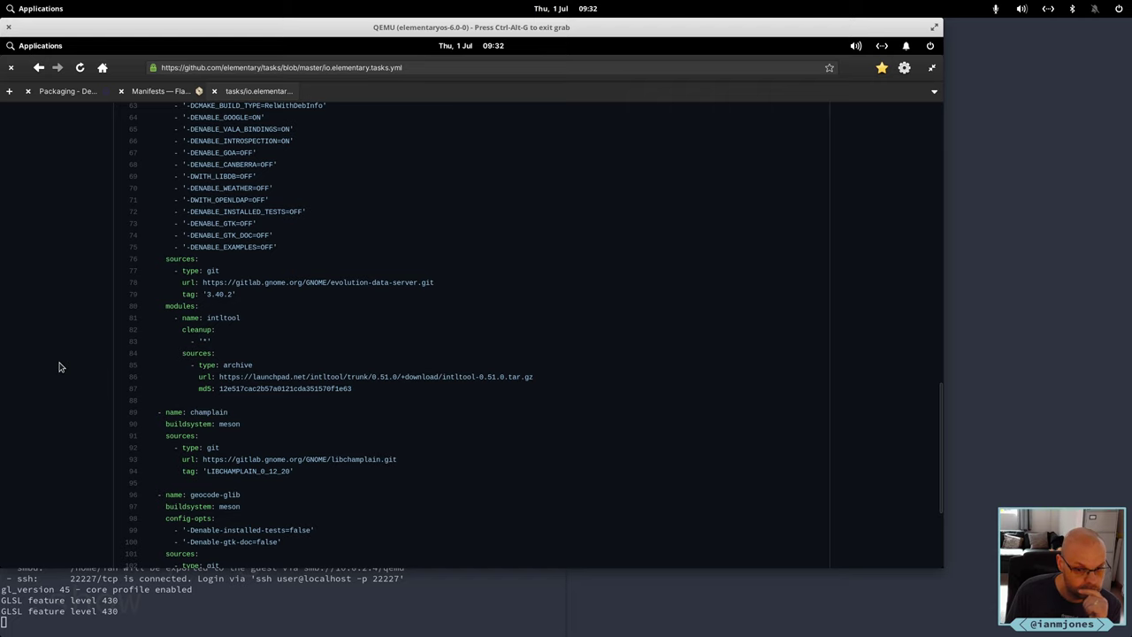
scroll(60, 367, up, 7)
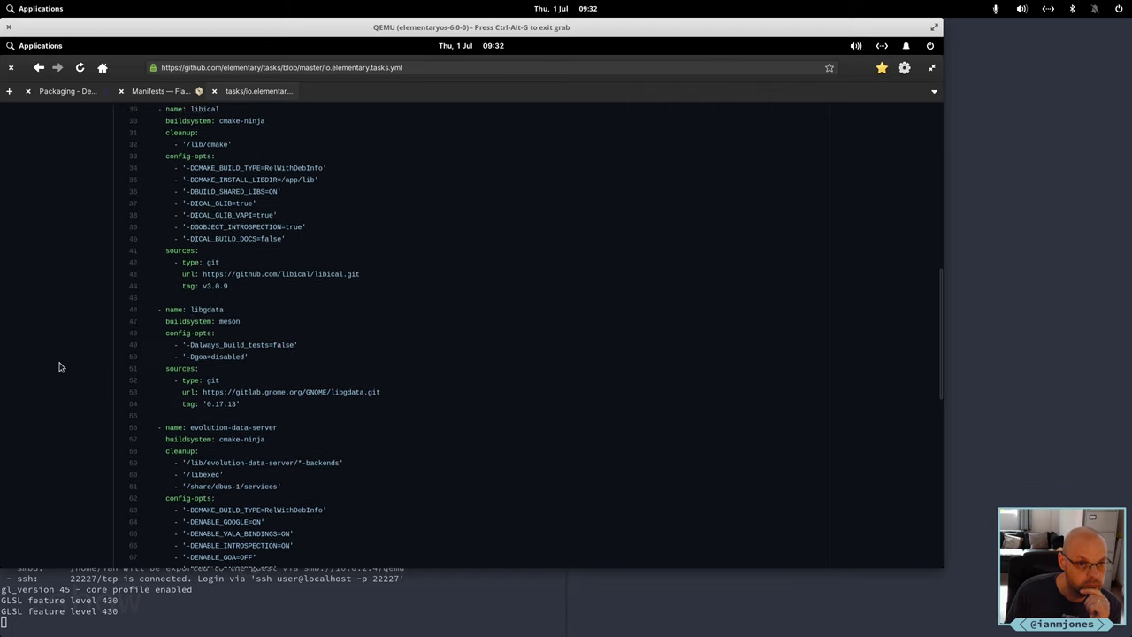
scroll(59, 367, up, 3)
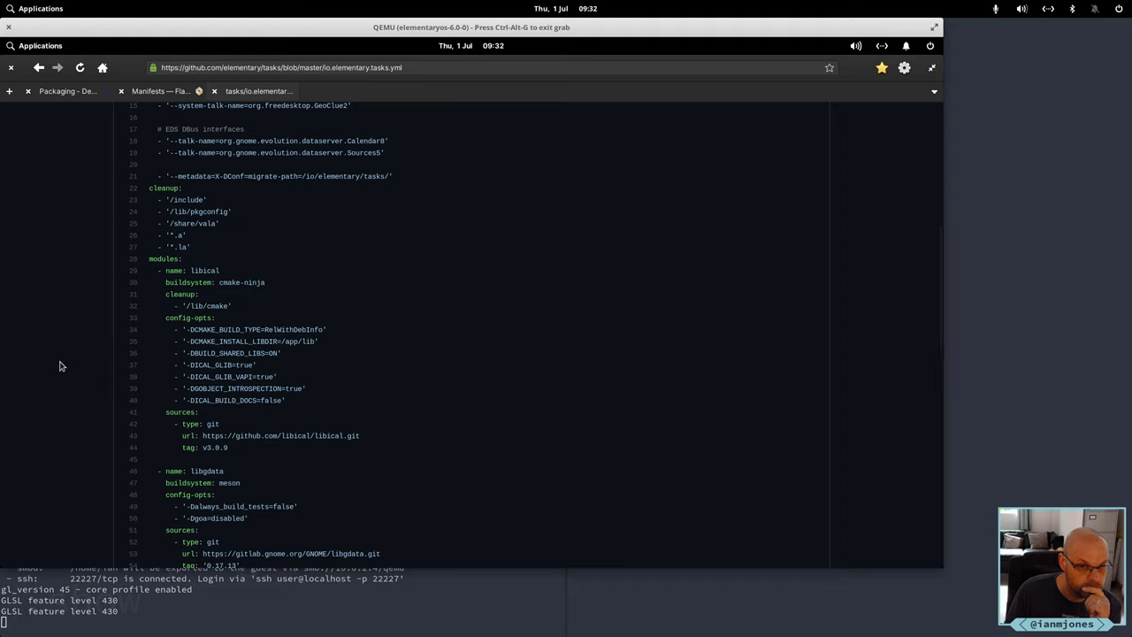
scroll(59, 366, down, 10)
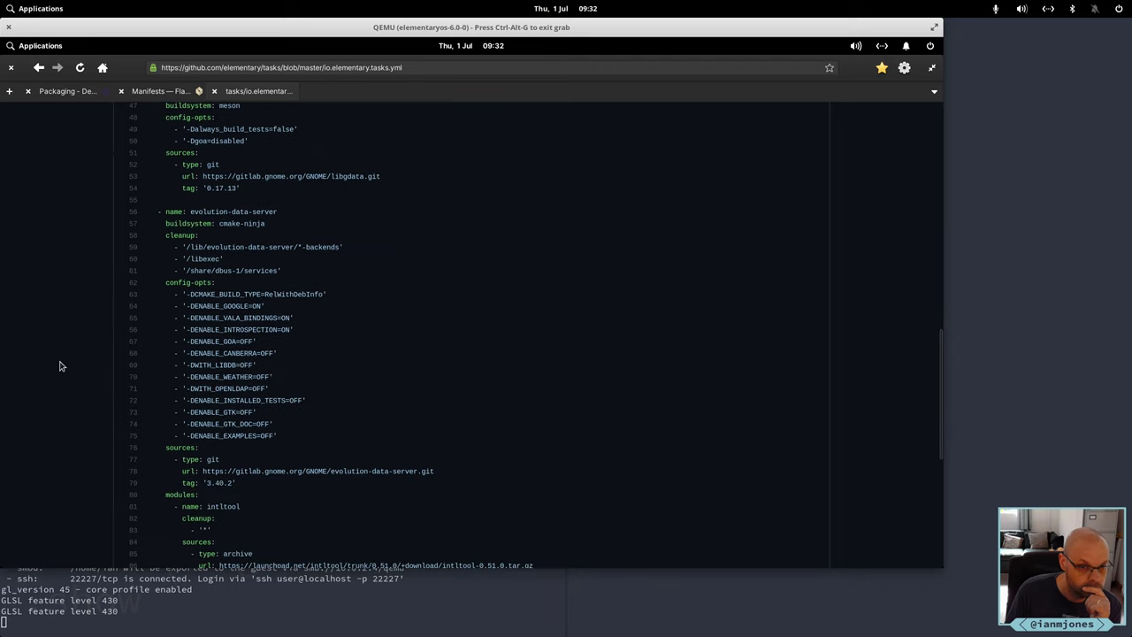
scroll(59, 366, down, 2)
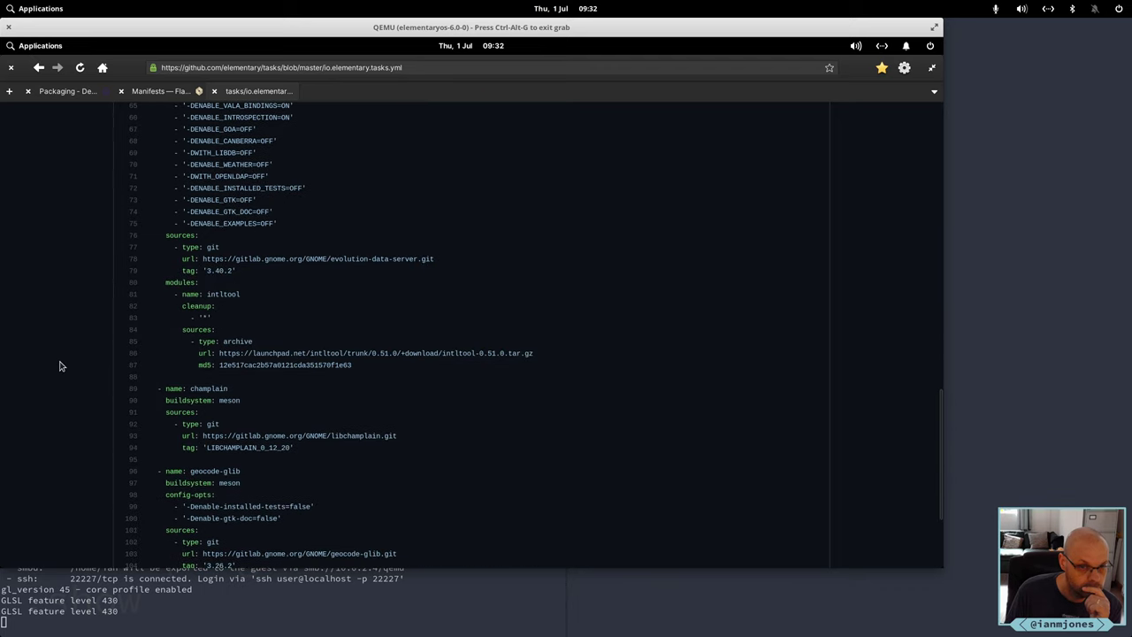
scroll(59, 366, up, 4)
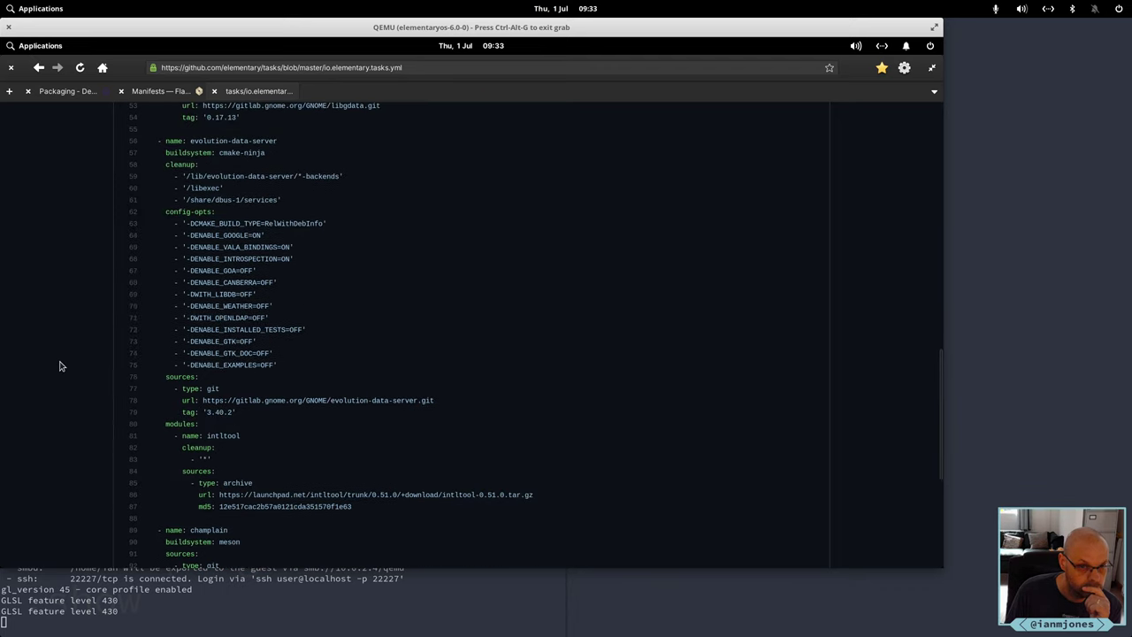
scroll(60, 366, up, 3)
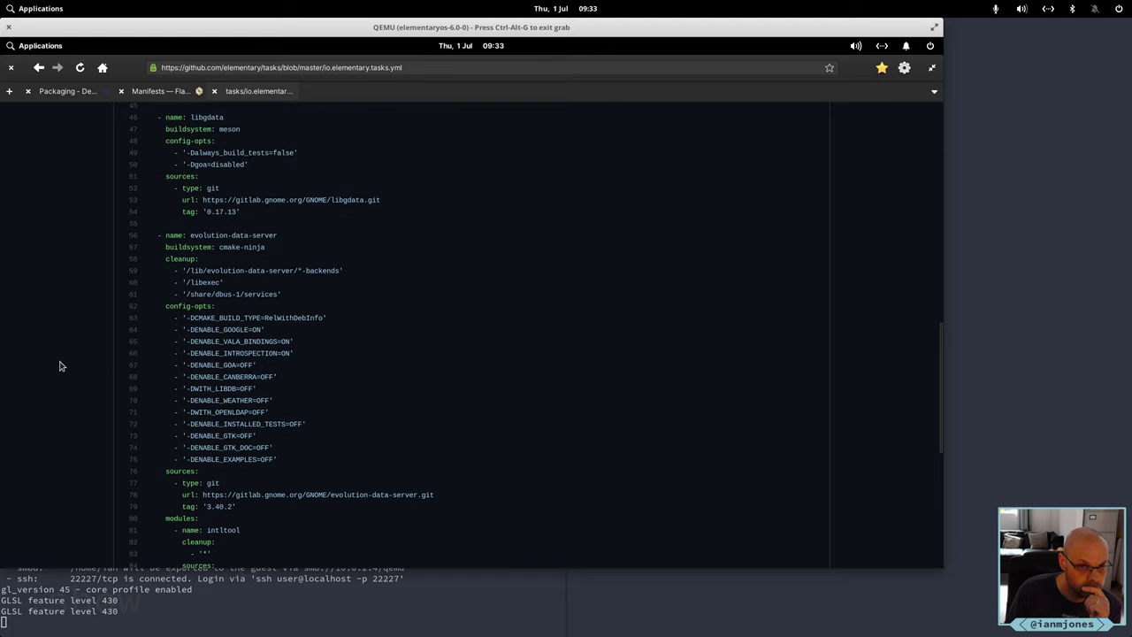
scroll(59, 366, down, 5)
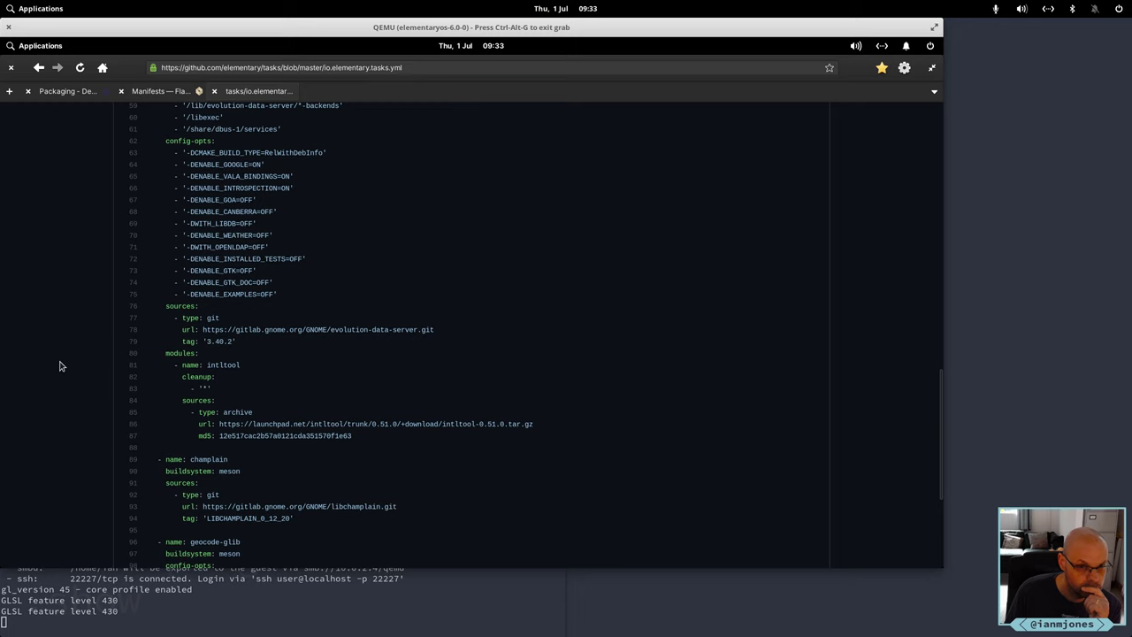
scroll(59, 366, down, 4)
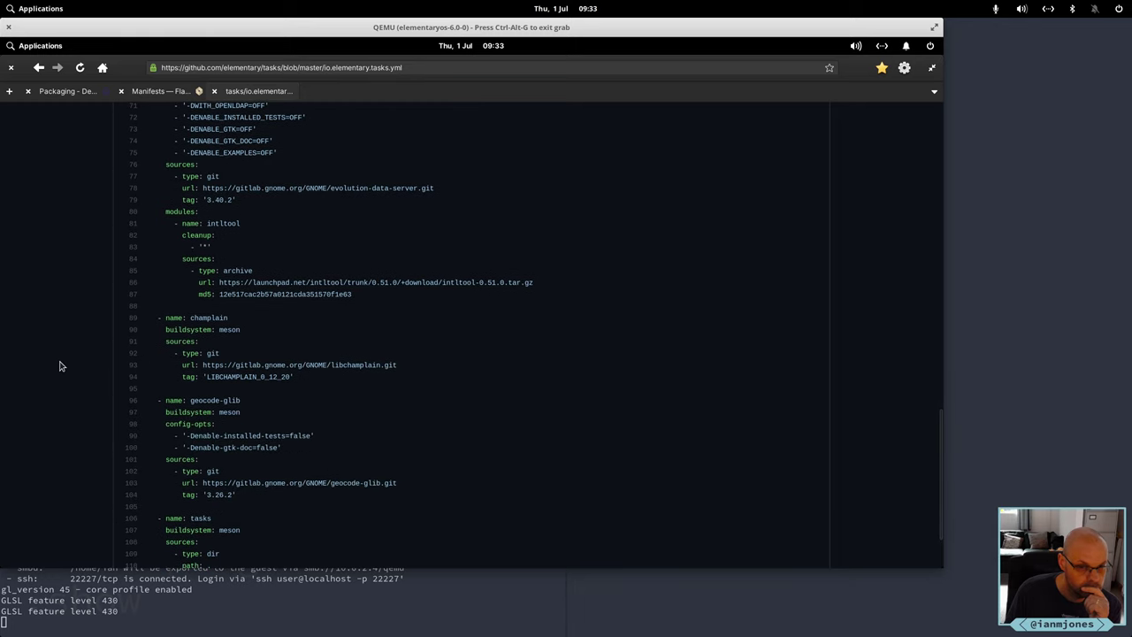
scroll(59, 366, down, 3)
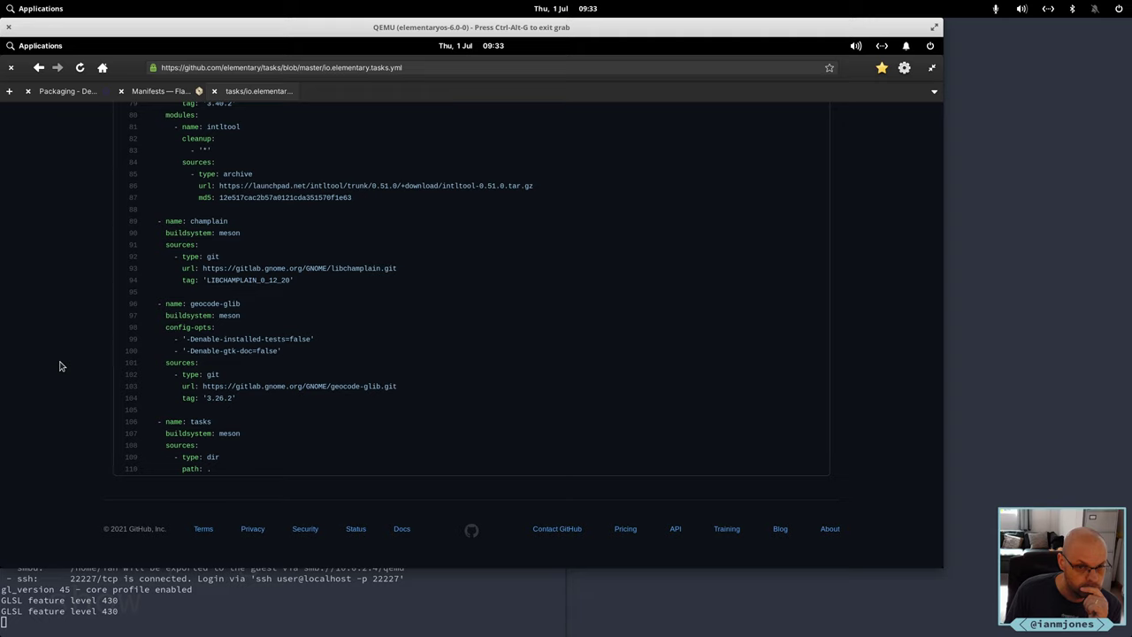
scroll(60, 366, up, 1)
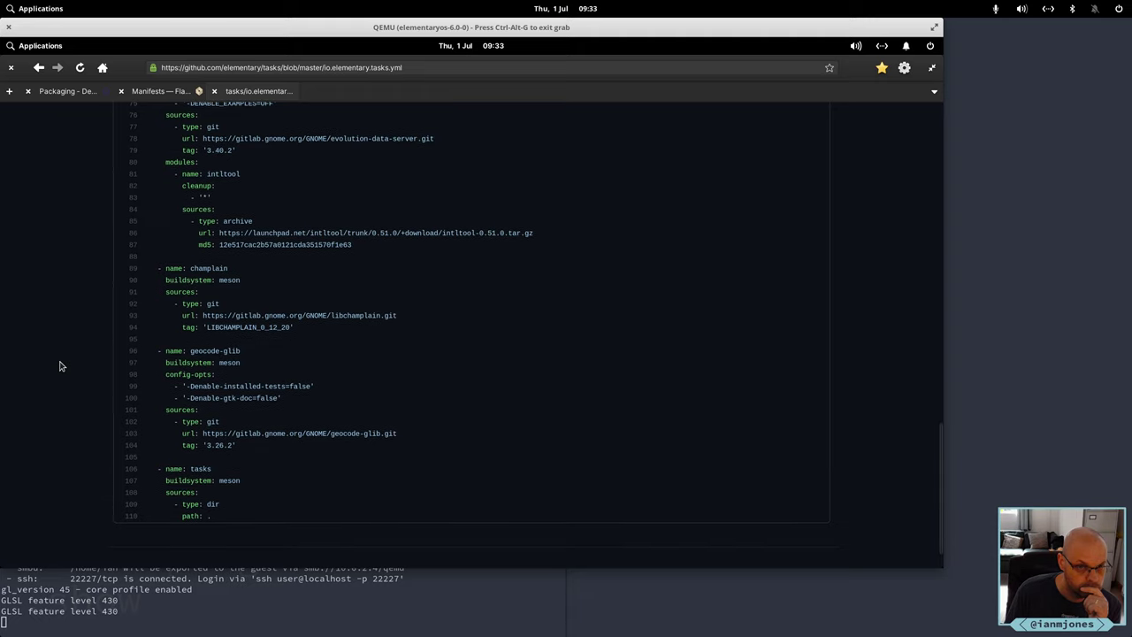
Switch back to the Flatpak manifests documentation and review the available source types and supported build systems
click(157, 91)
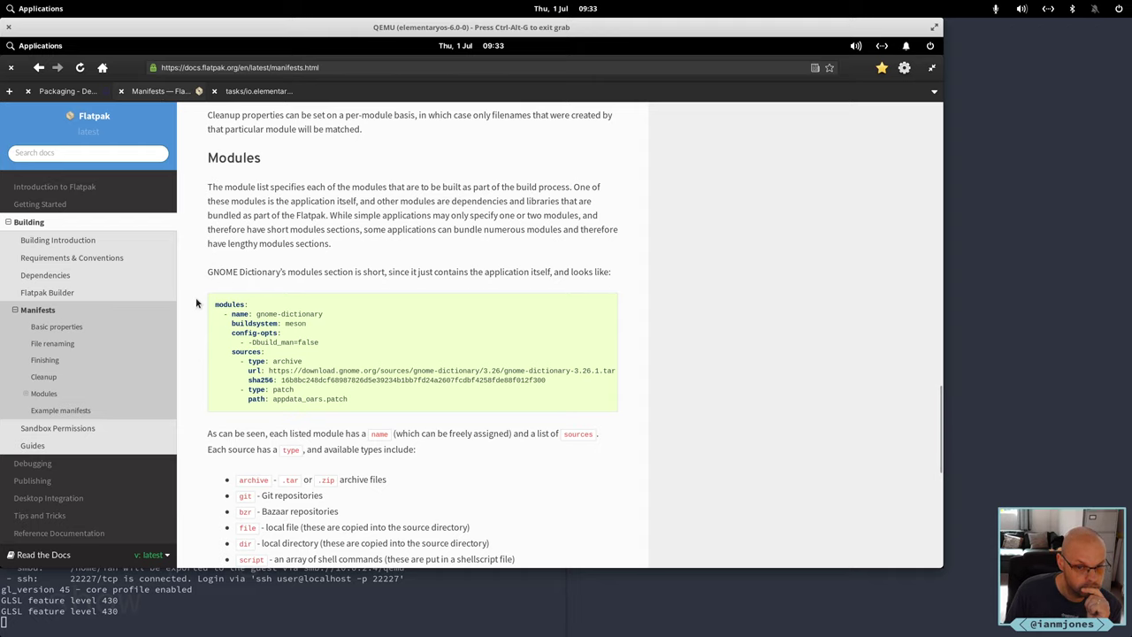
scroll(196, 303, down, 3)
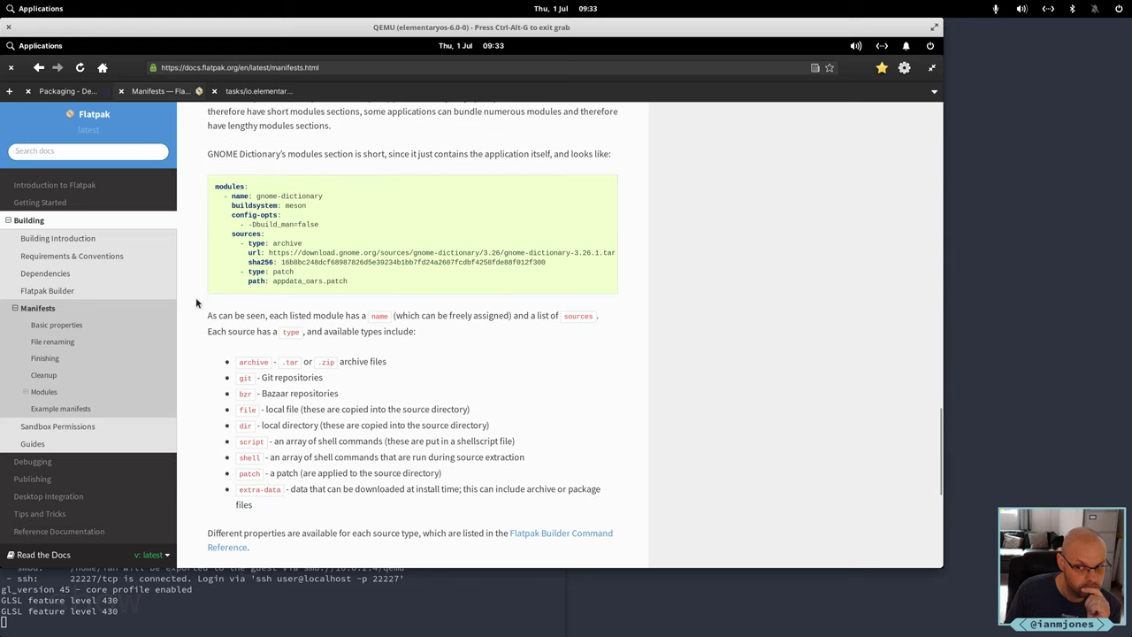
scroll(196, 302, down, 3)
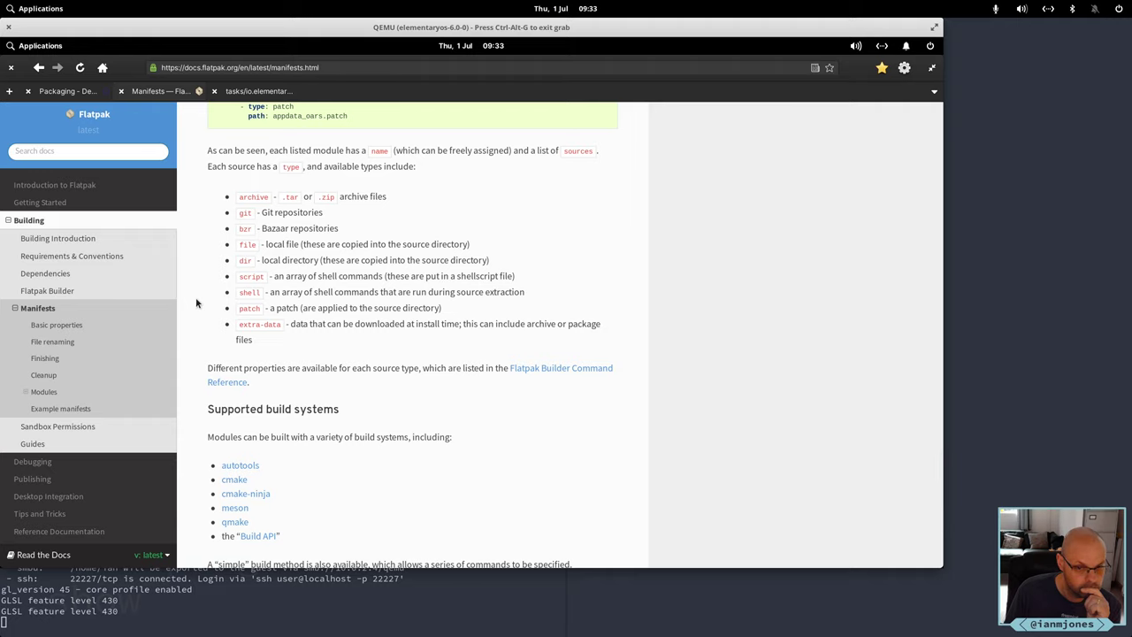
scroll(196, 302, down, 1)
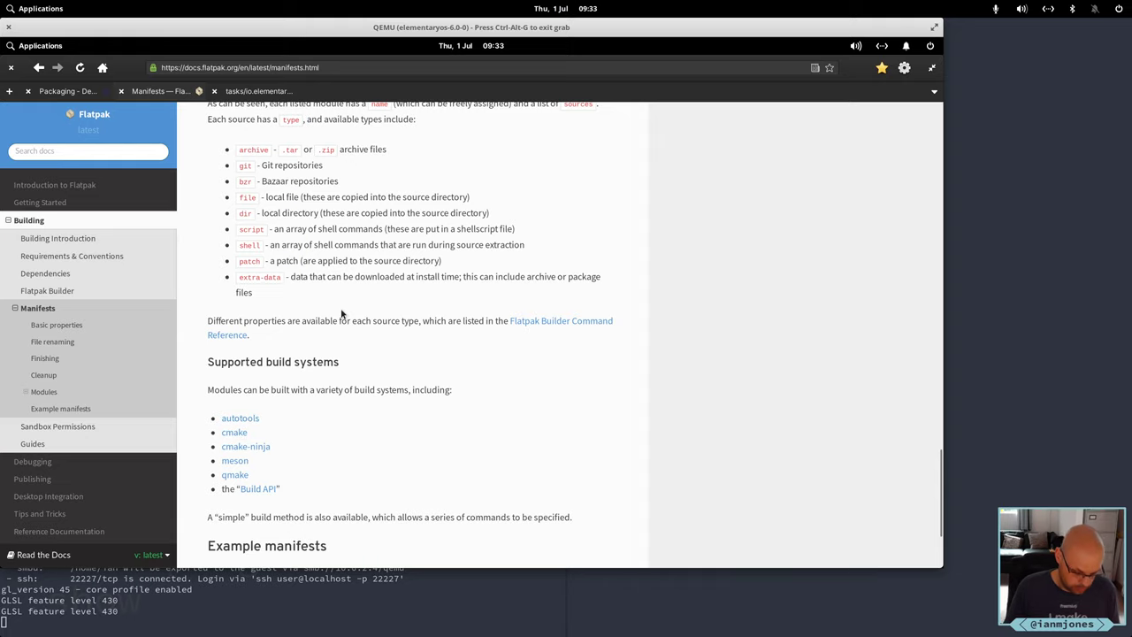
Open the GitHub repository ibus/ibus in a new tab
key(ctrl+t)
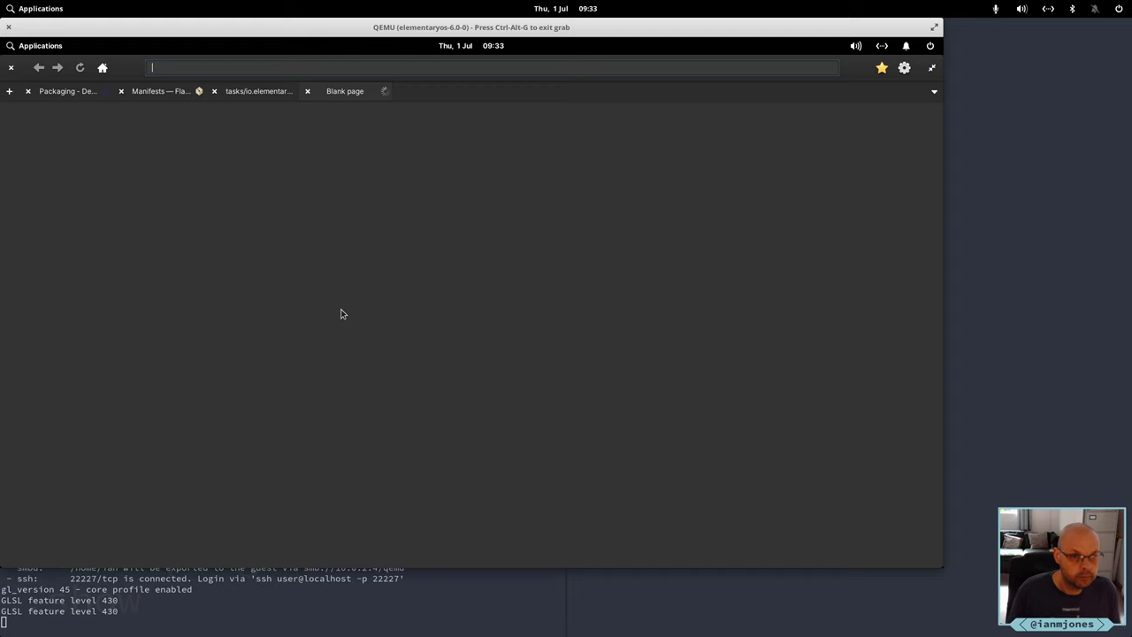
text(github)
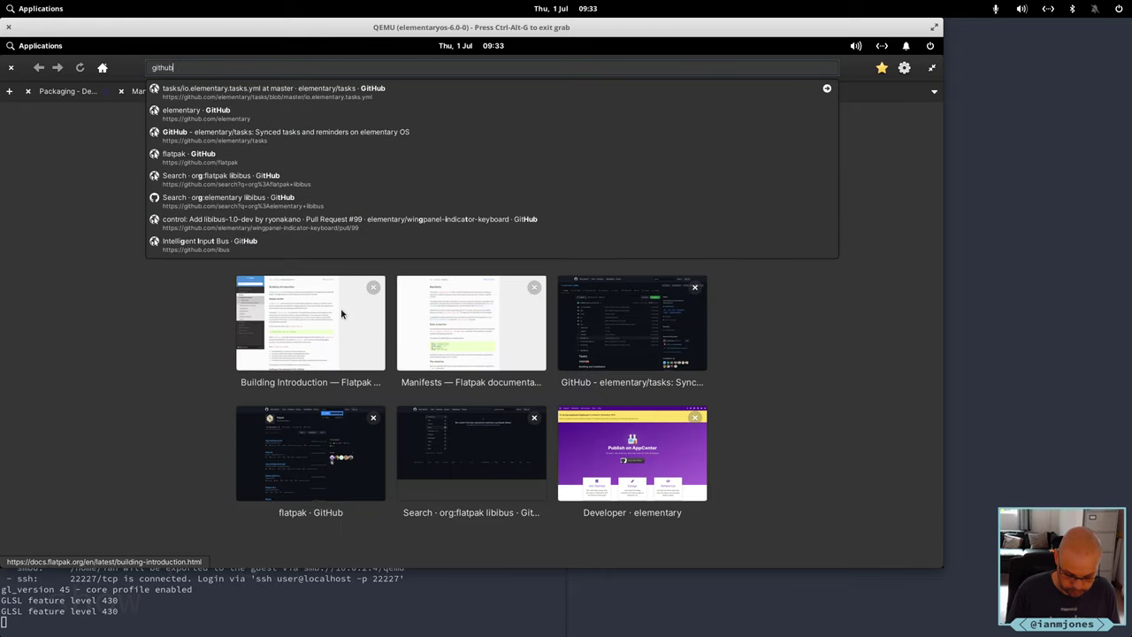
text(.com/ib)
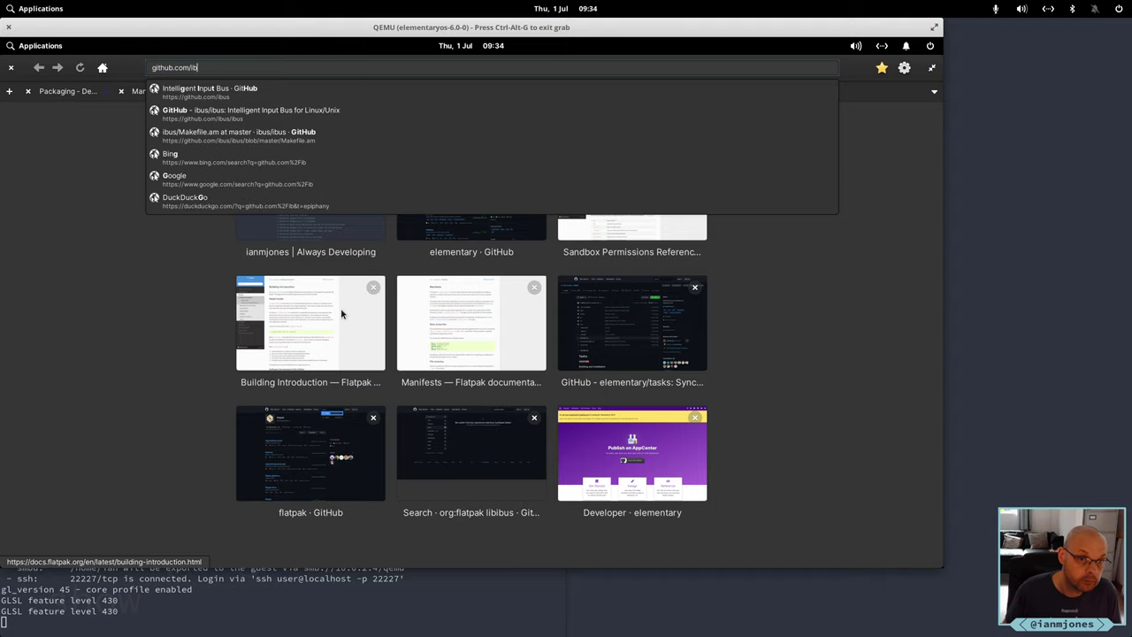
key(Down)
key(Down)
key(Return)
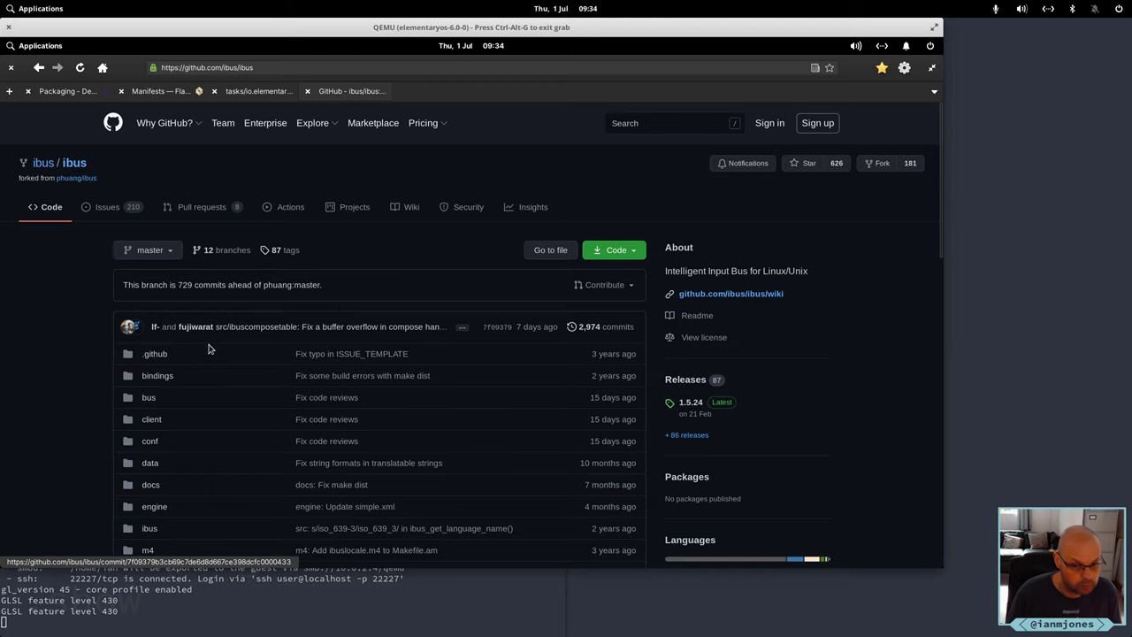
Look through the ibus repository's file list for build system files and read the README's build and test section
scroll(67, 349, down, 3)
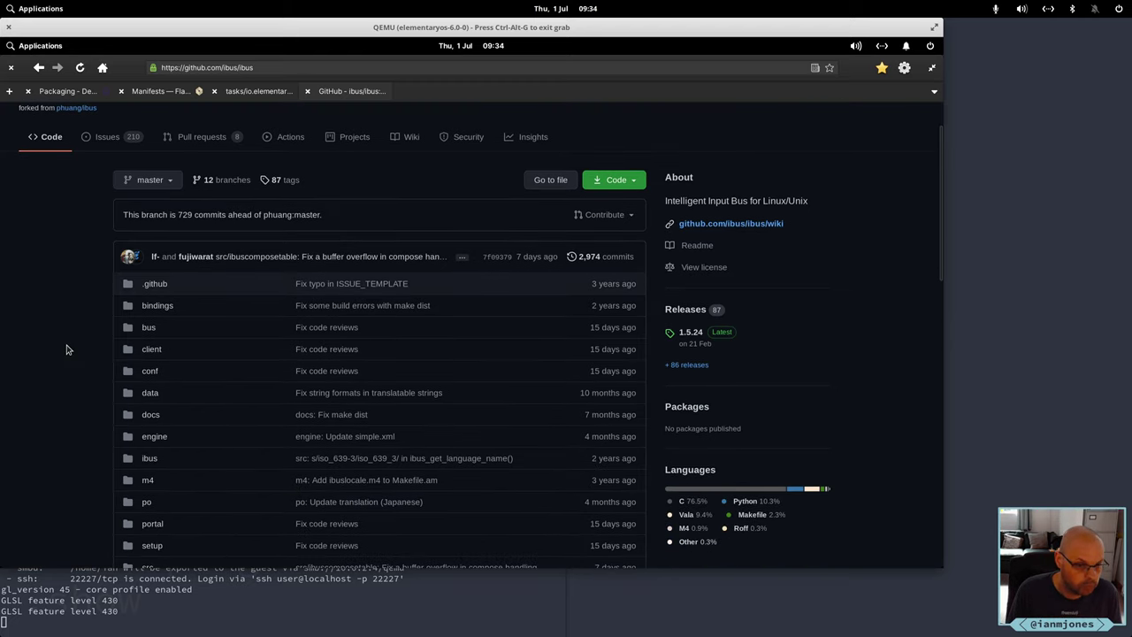
scroll(67, 350, down, 4)
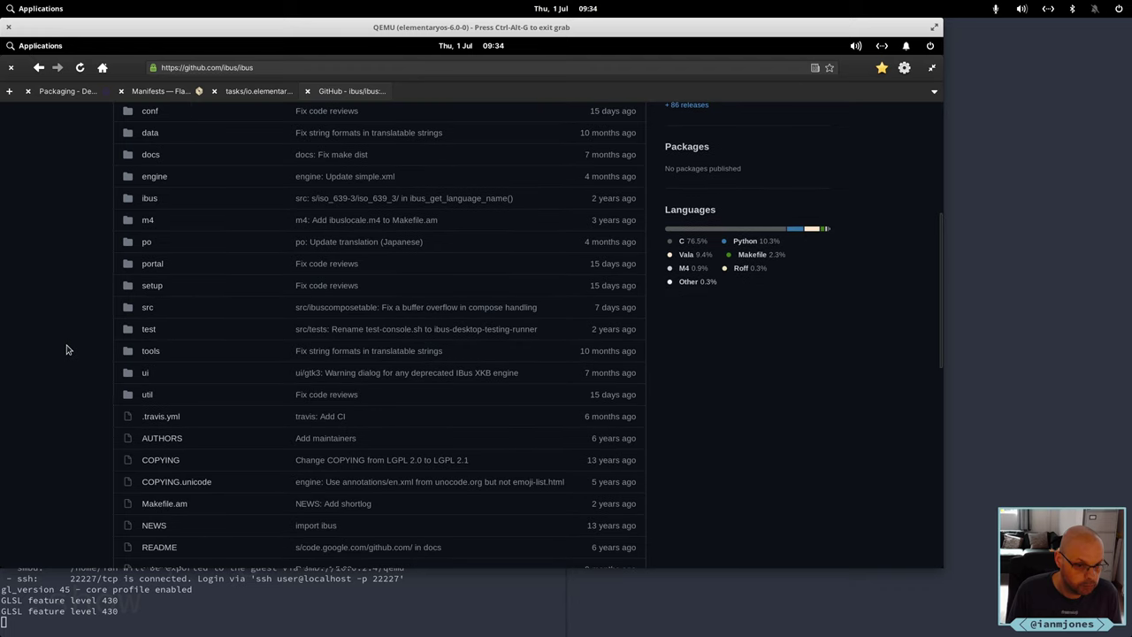
scroll(66, 349, down, 3)
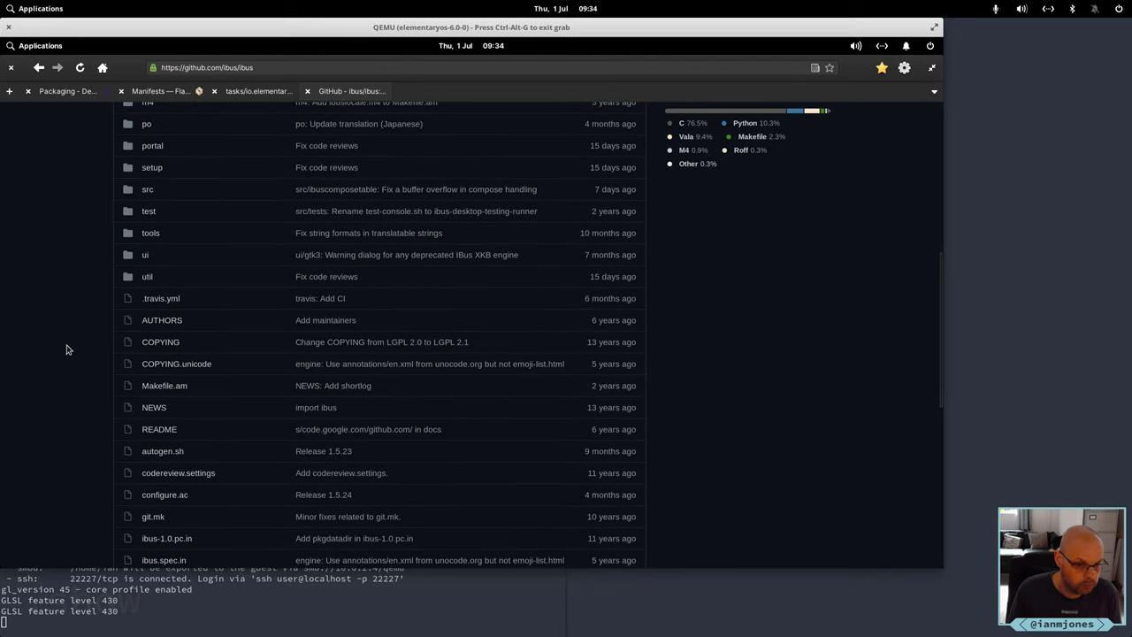
scroll(67, 349, down, 1)
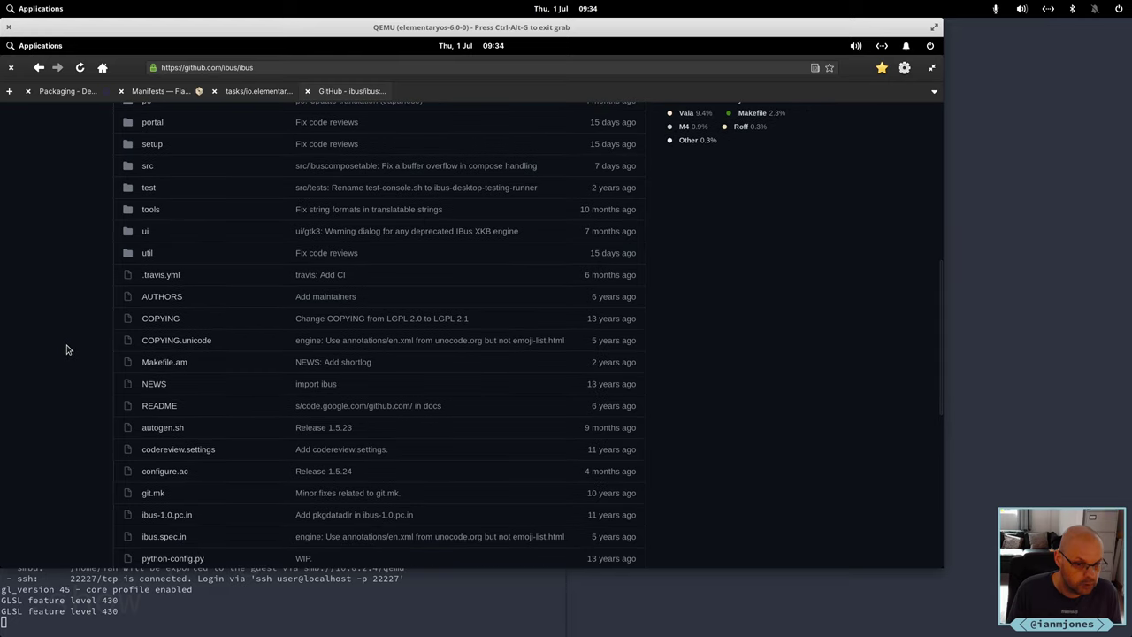
scroll(66, 349, down, 6)
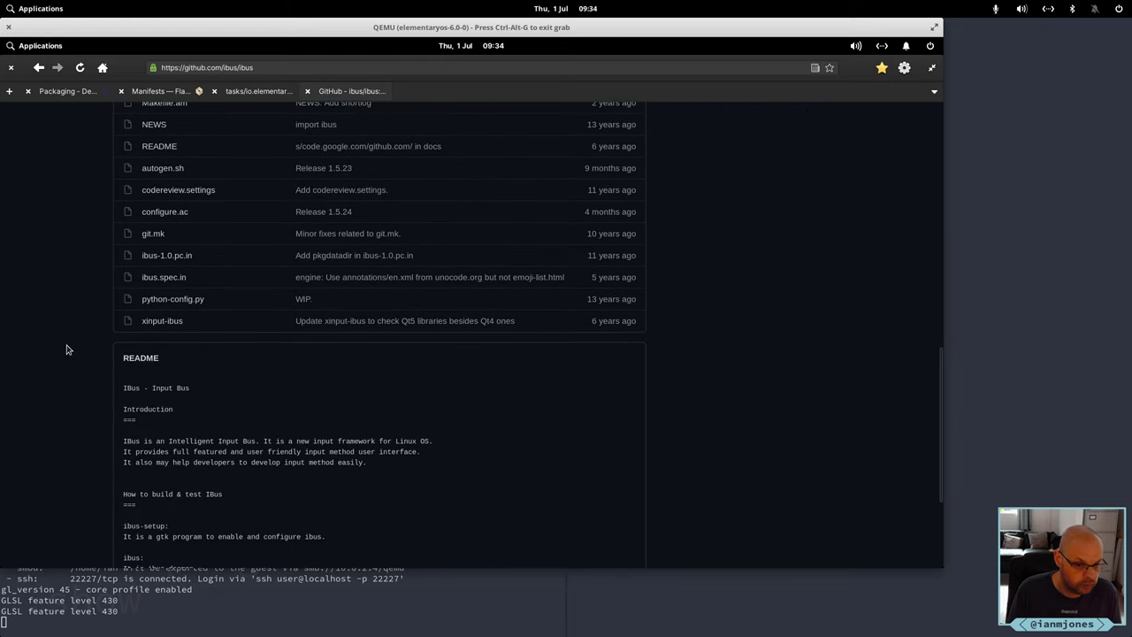
scroll(66, 349, down, 2)
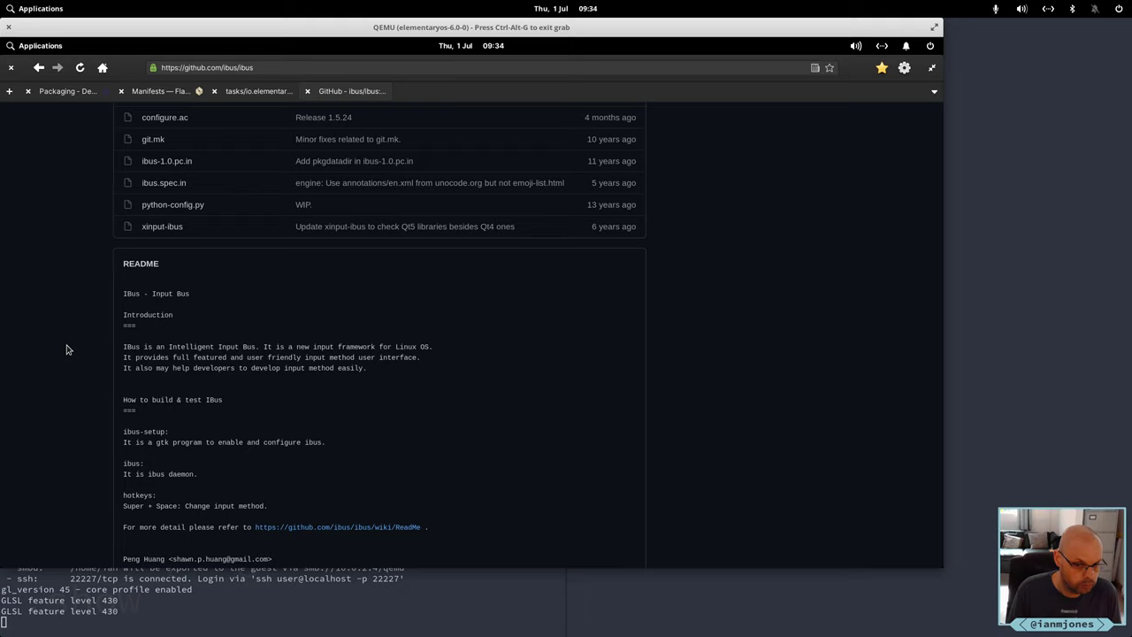
scroll(67, 349, down, 1)
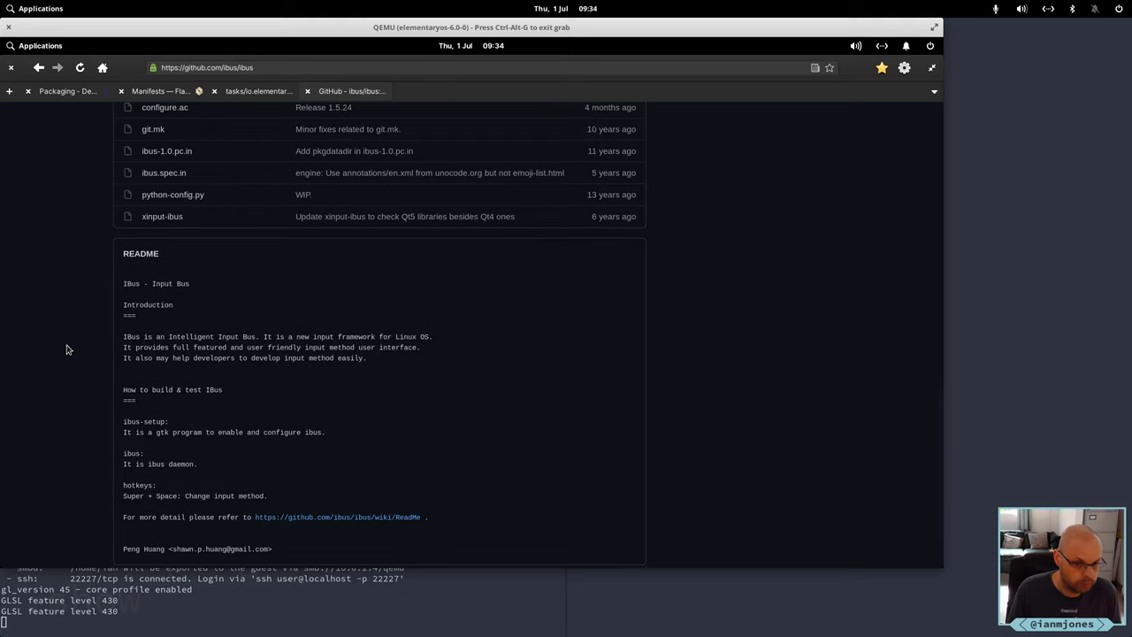
scroll(424, 487, down, 2)
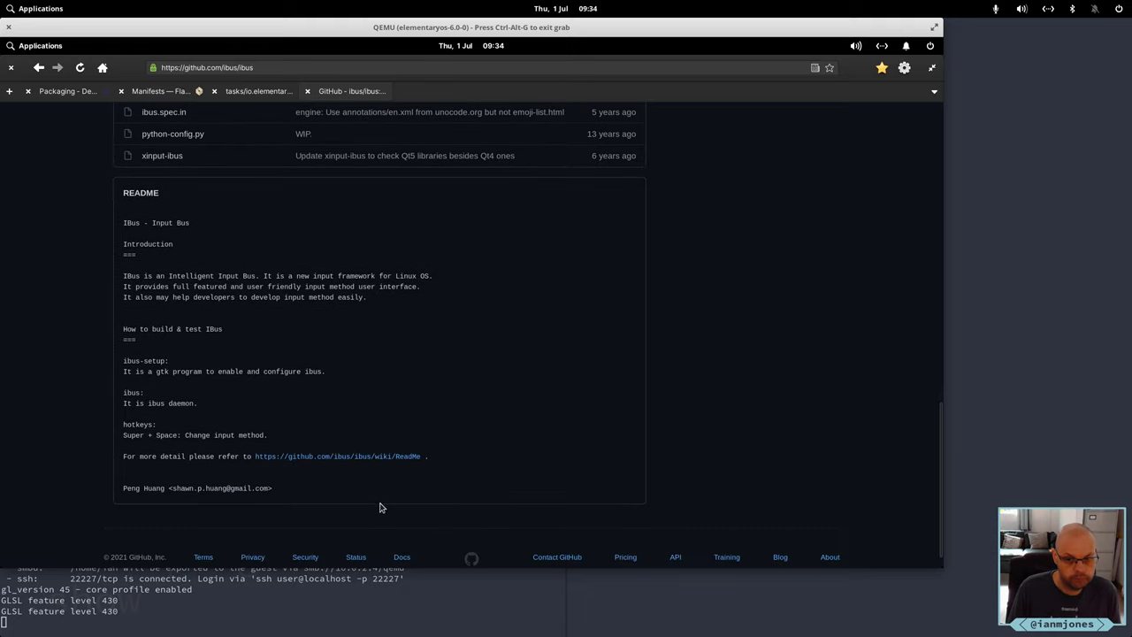
Open the wiki ReadMe linked from the ibus README in a new tab and go to the wiki's Develop page
middle_click(361, 458)
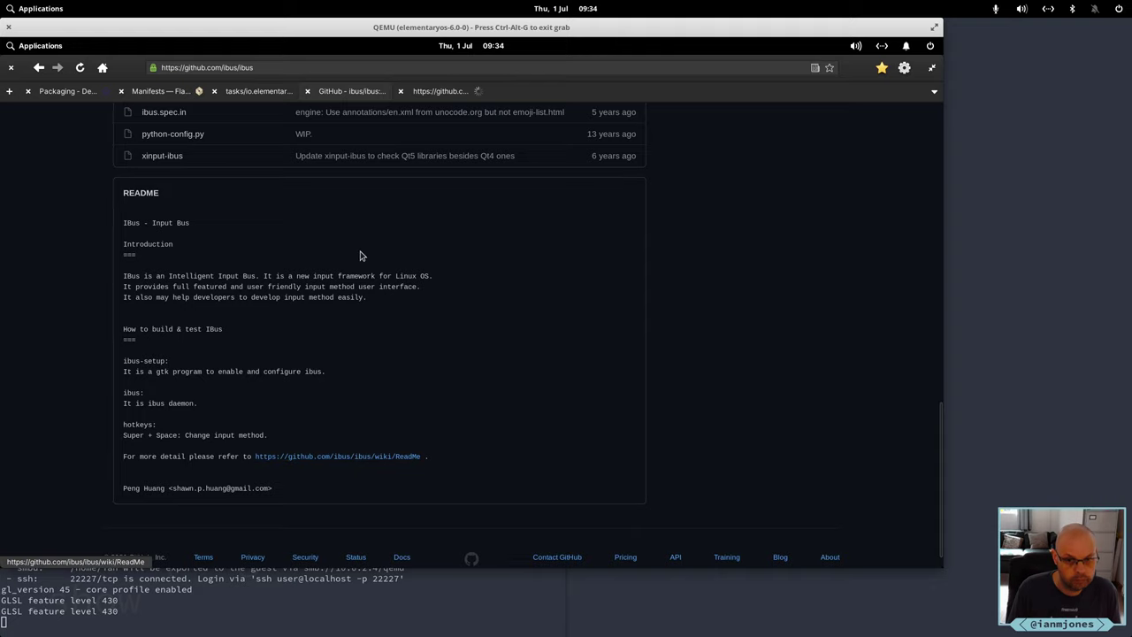
click(440, 92)
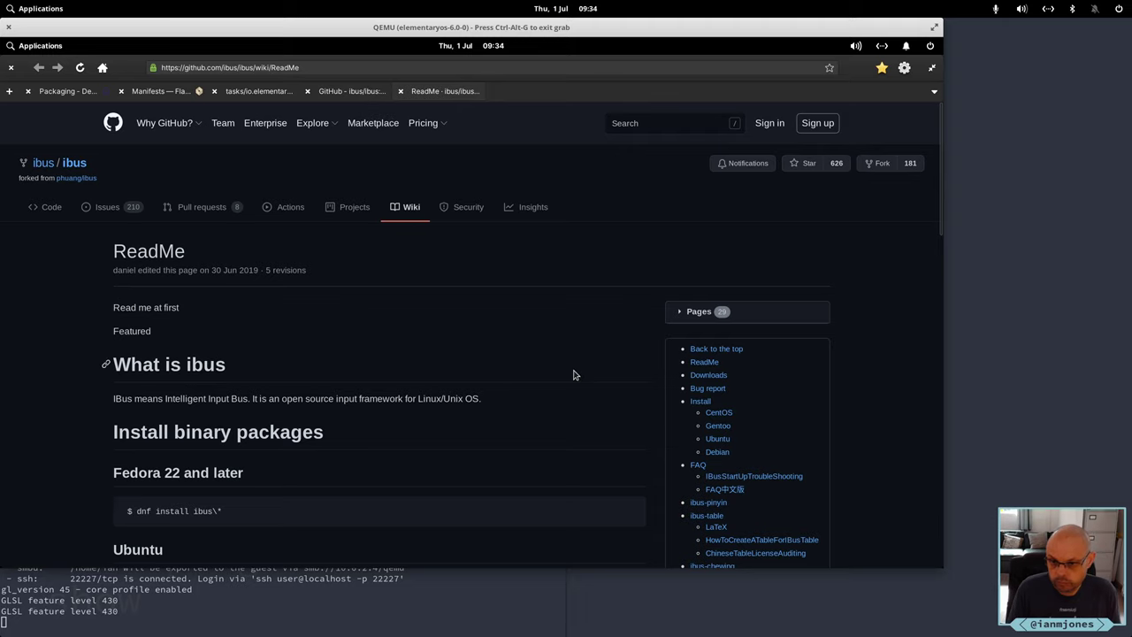
scroll(655, 398, down, 2)
scroll(655, 398, down, 3)
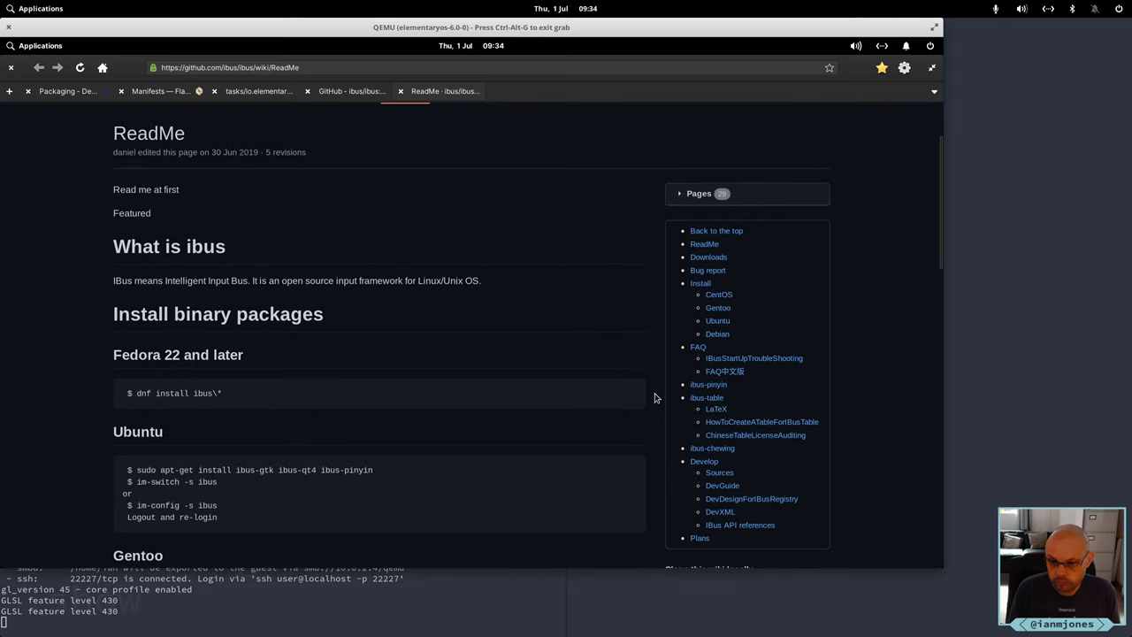
click(704, 461)
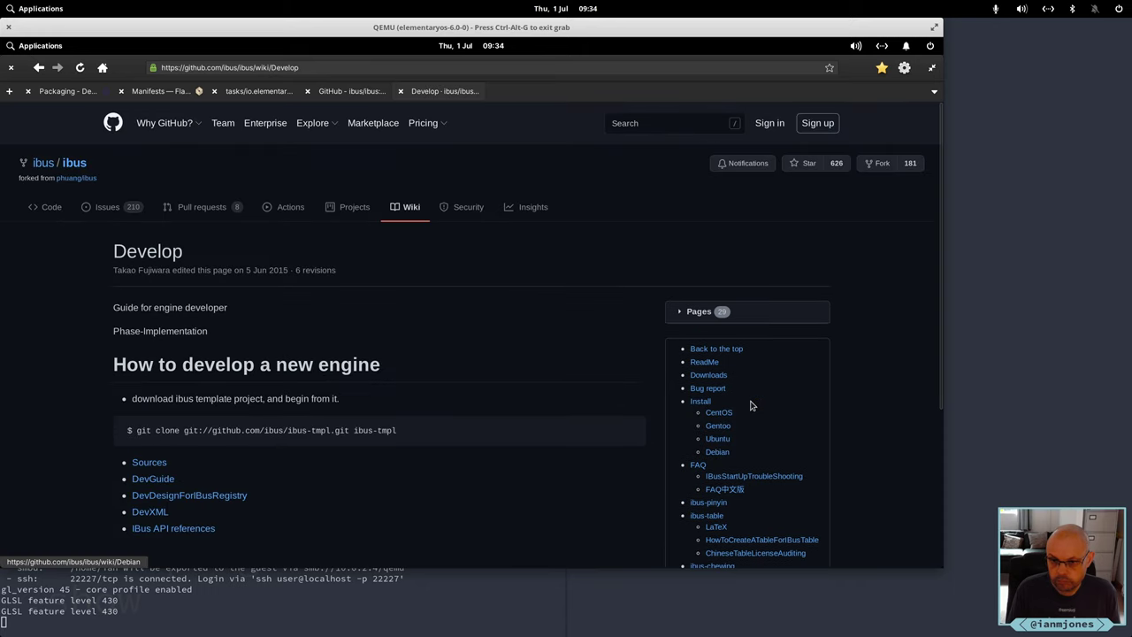
scroll(571, 354, down, 3)
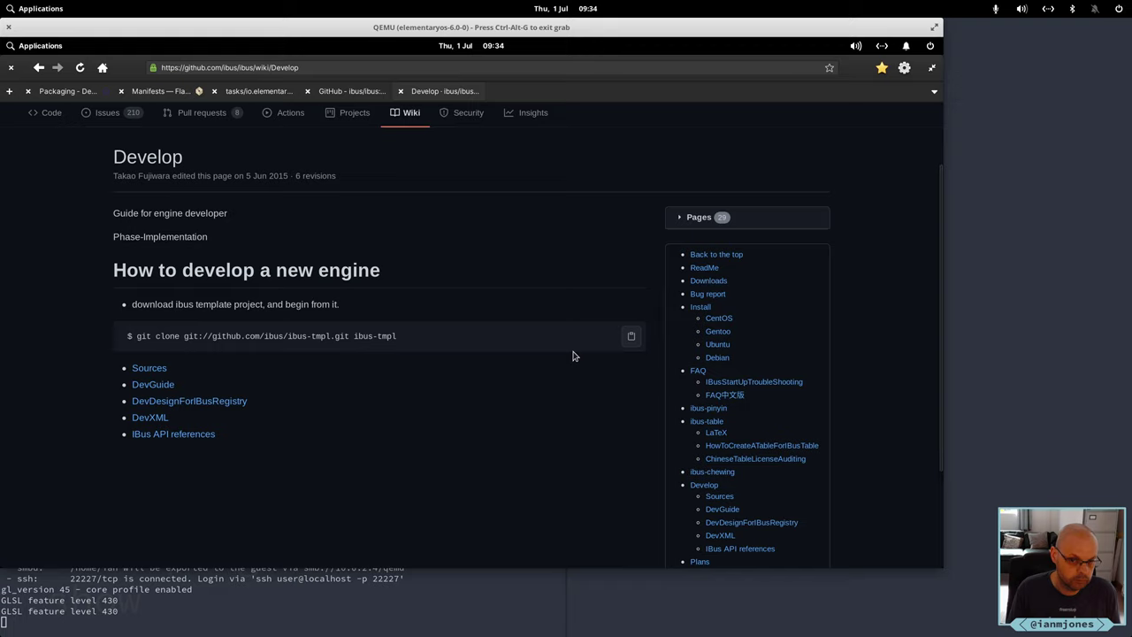
Open the wiki's Sources page and examine the git clone addresses for IBus Core and the engines
click(154, 370)
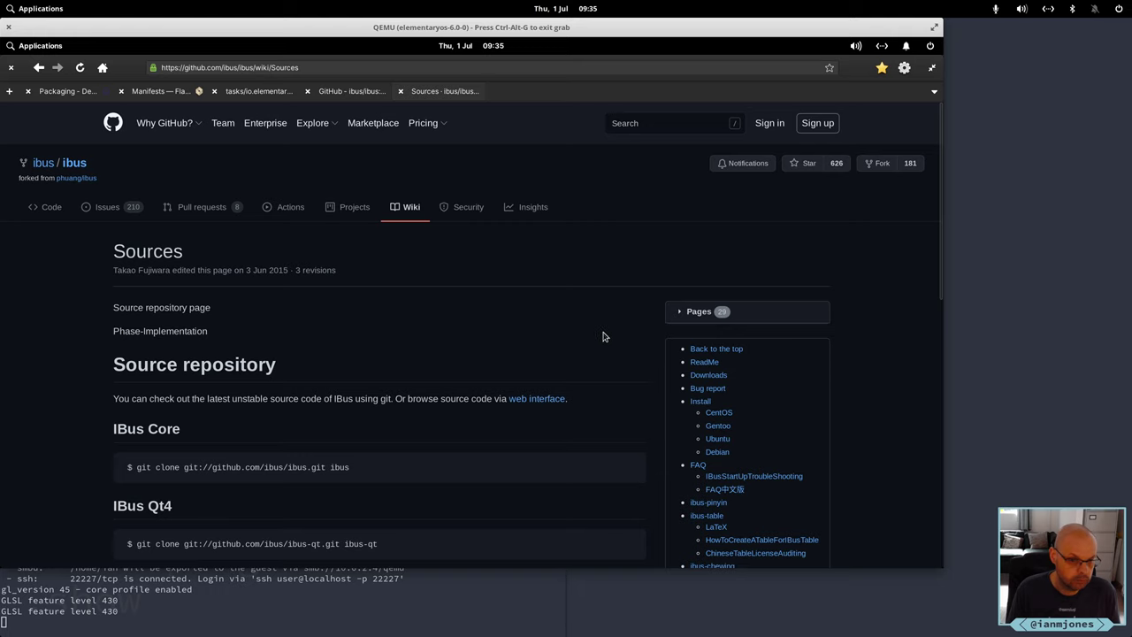
scroll(600, 354, down, 3)
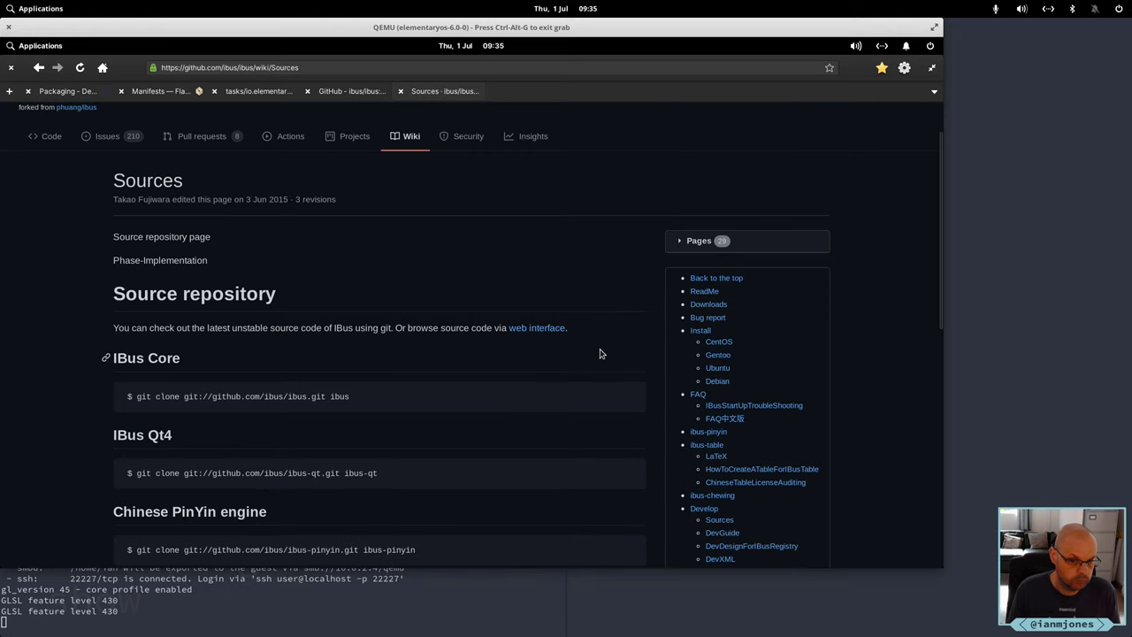
scroll(600, 354, down, 1)
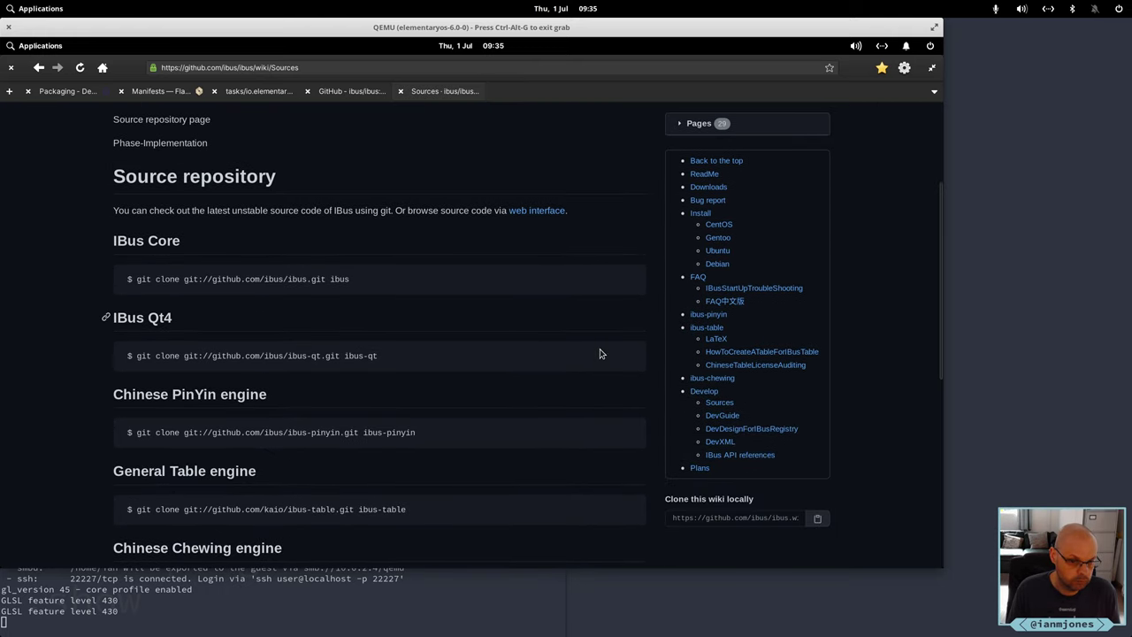
scroll(600, 354, down, 1)
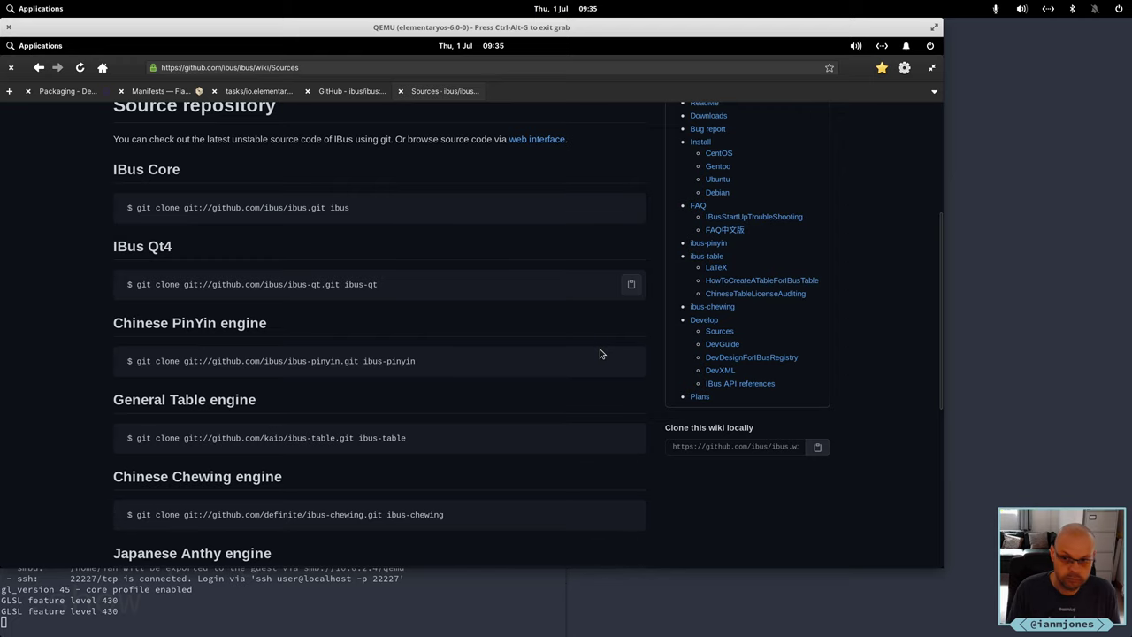
scroll(599, 354, down, 5)
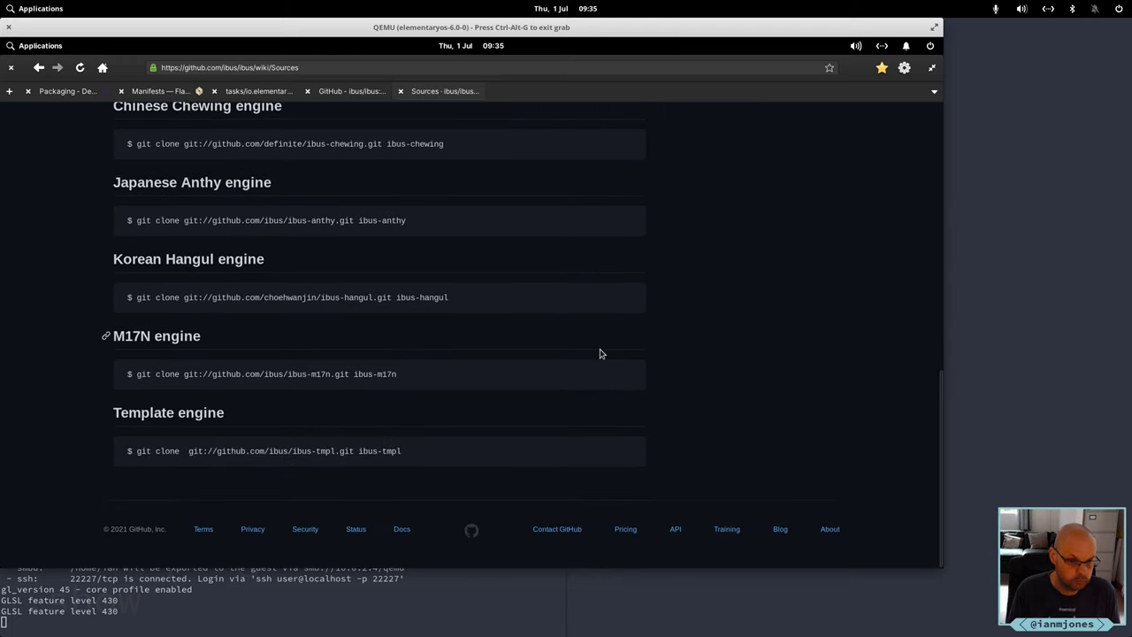
scroll(600, 354, up, 7)
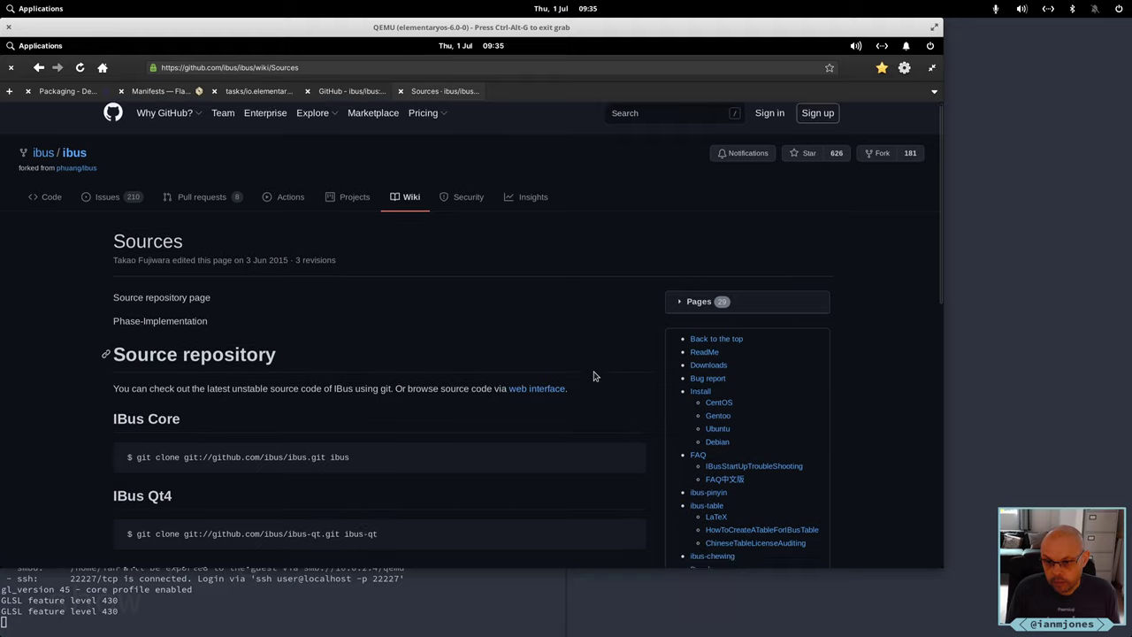
scroll(593, 376, down, 2)
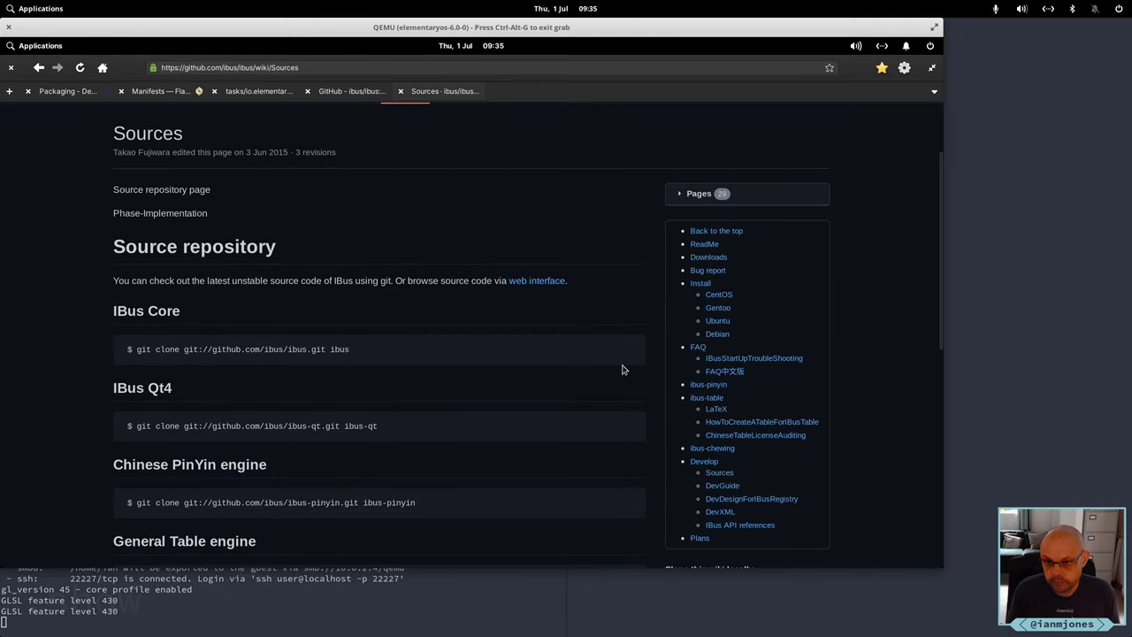
mouse_move(633, 366)
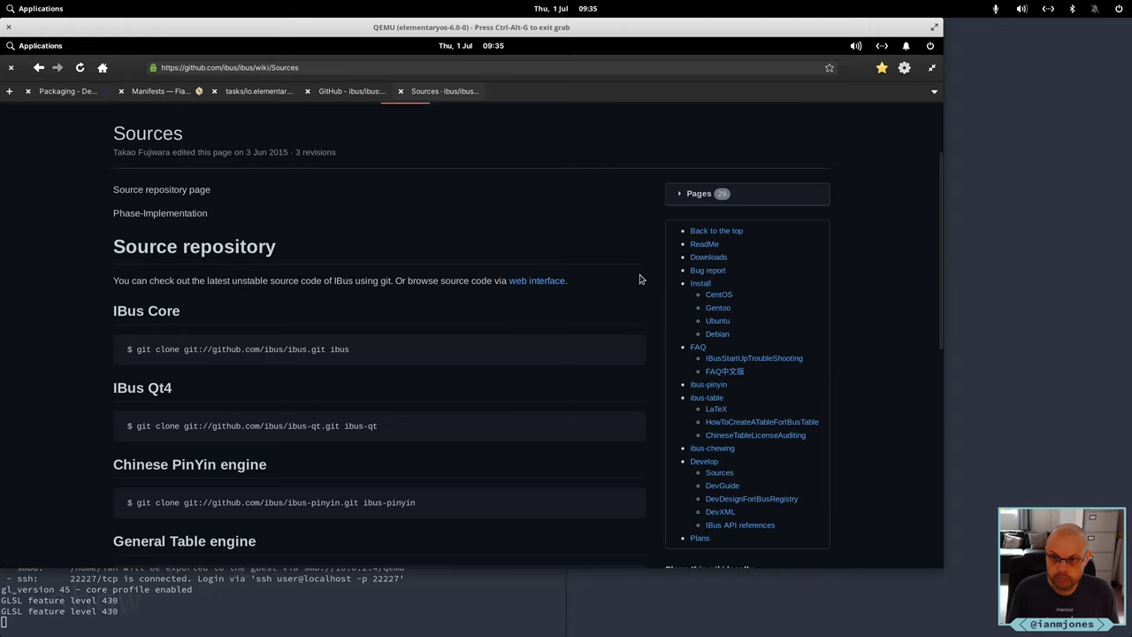
scroll(637, 279, up, 3)
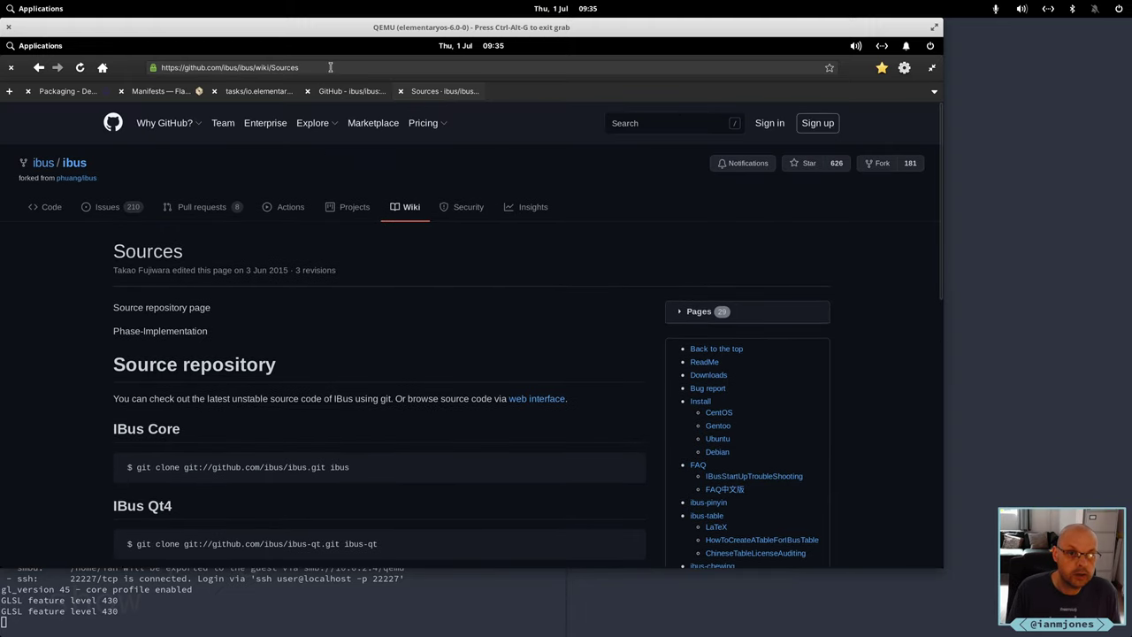
Check the ibus repository's file list for its build files, then the source types and build systems in the Flatpak manifests documentation
click(363, 91)
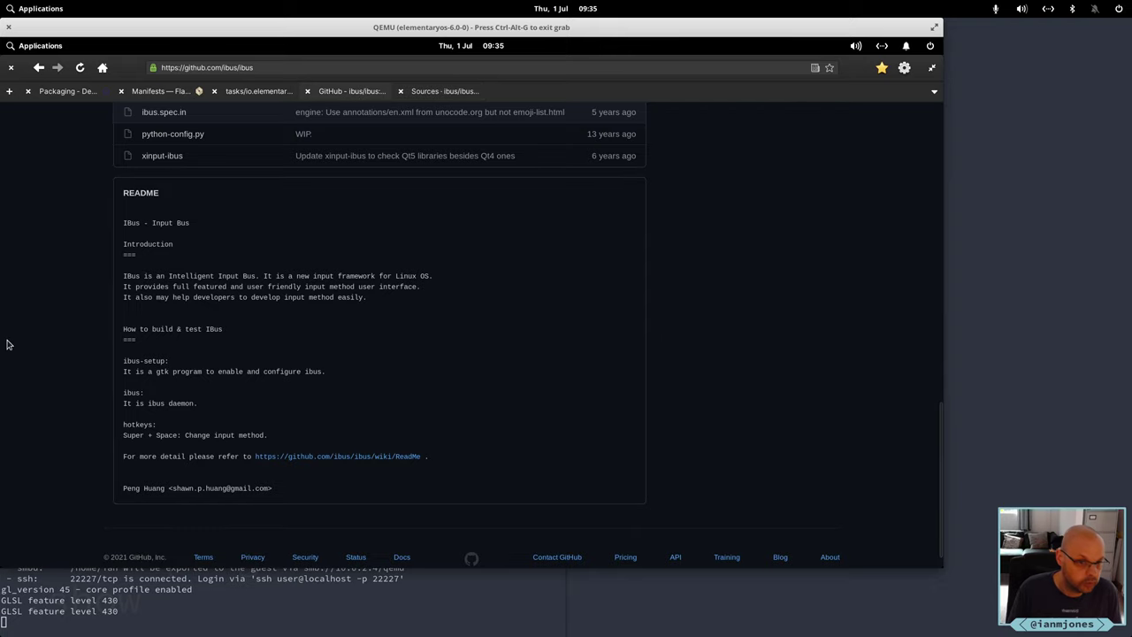
scroll(87, 353, up, 1)
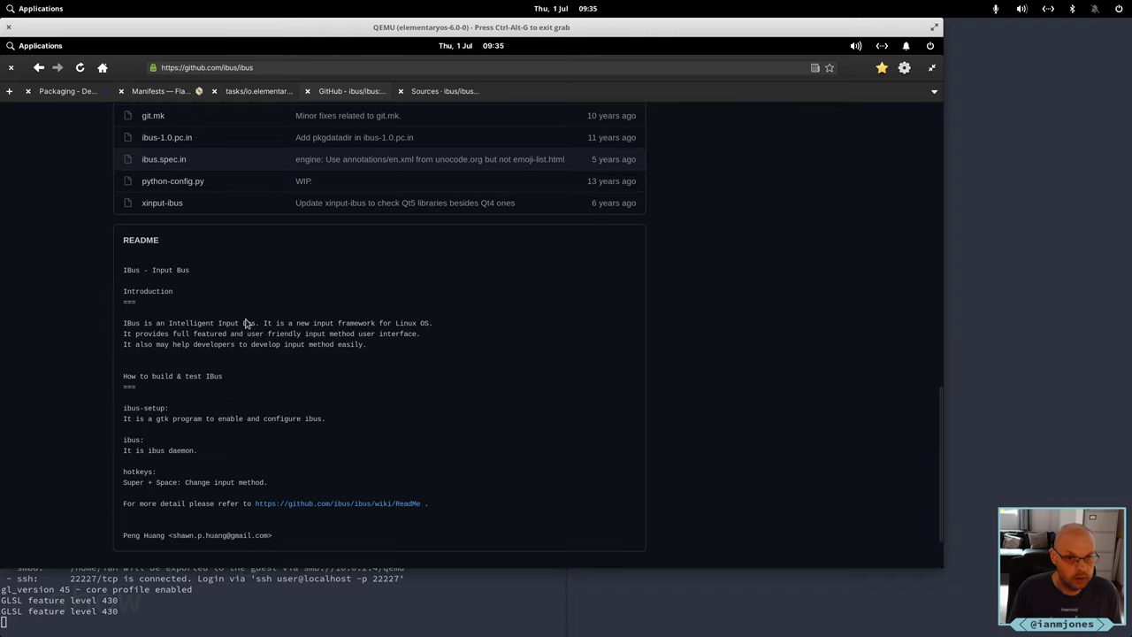
scroll(254, 266, up, 3)
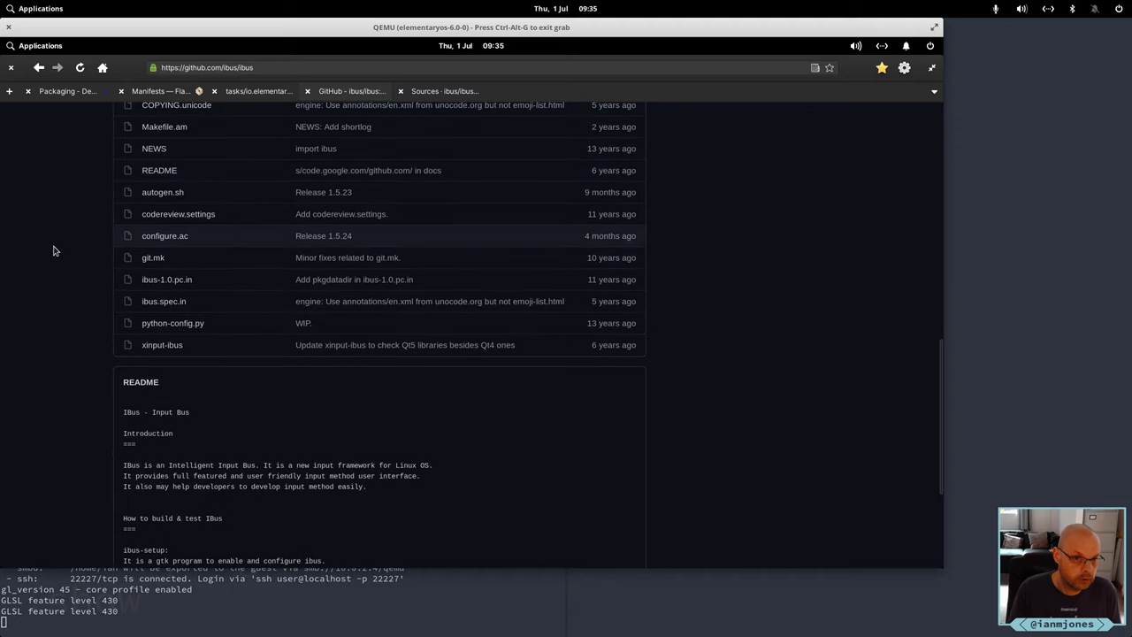
scroll(53, 250, up, 2)
scroll(53, 251, up, 1)
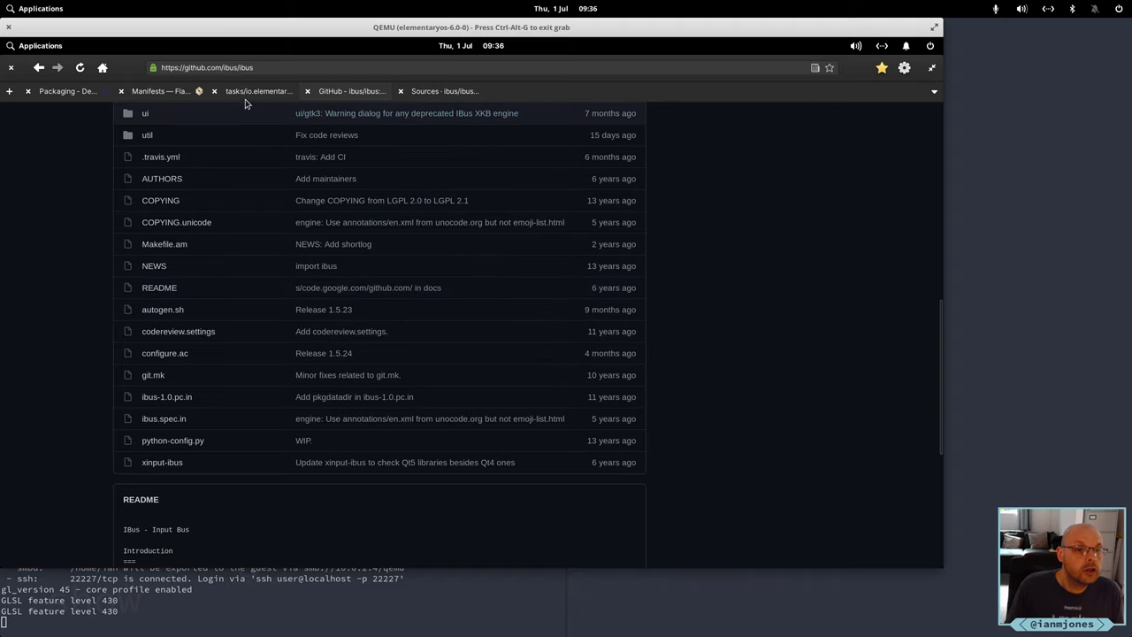
click(157, 92)
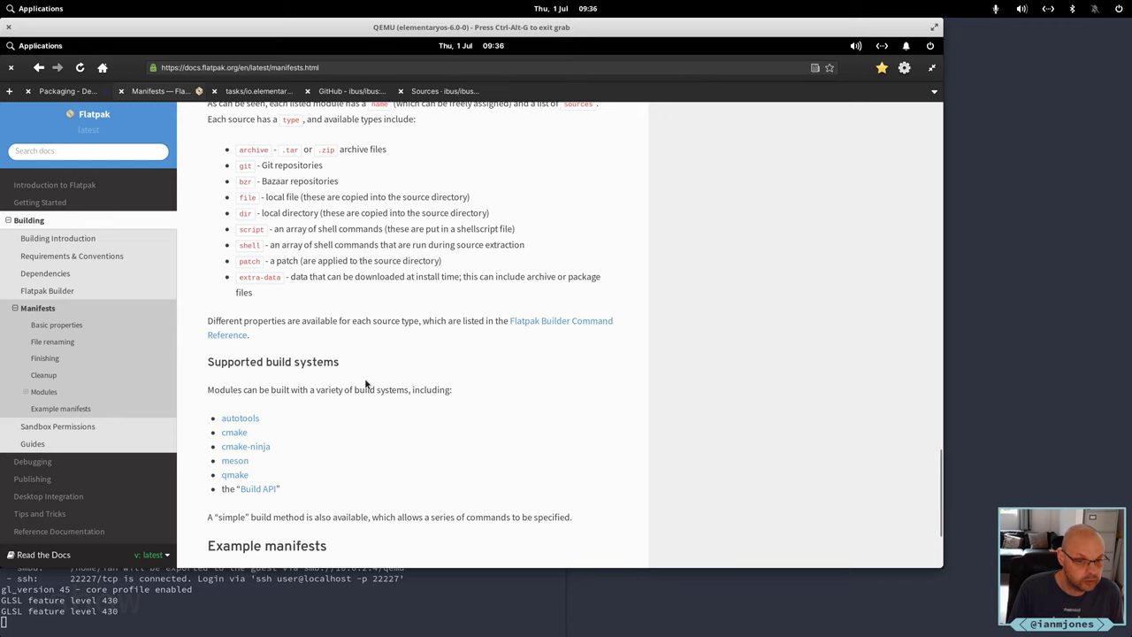
scroll(366, 383, up, 4)
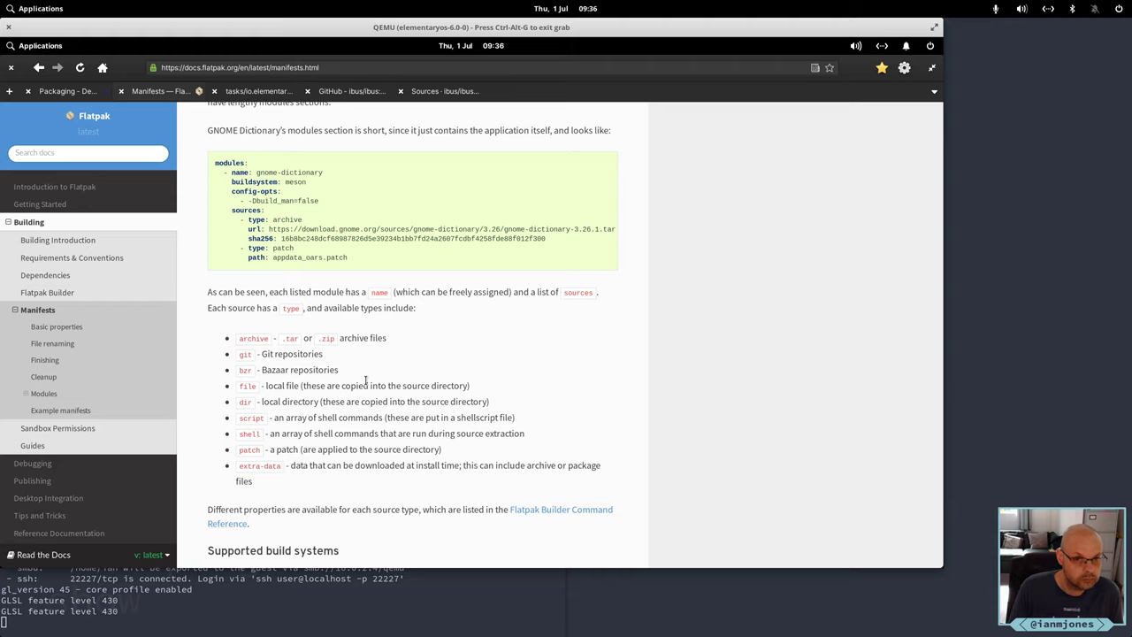
Switch to the Code editor and close snapcraft.yaml to return to the com.github.bytepixie.snippetpixie.yml manifest
key(super+Right)
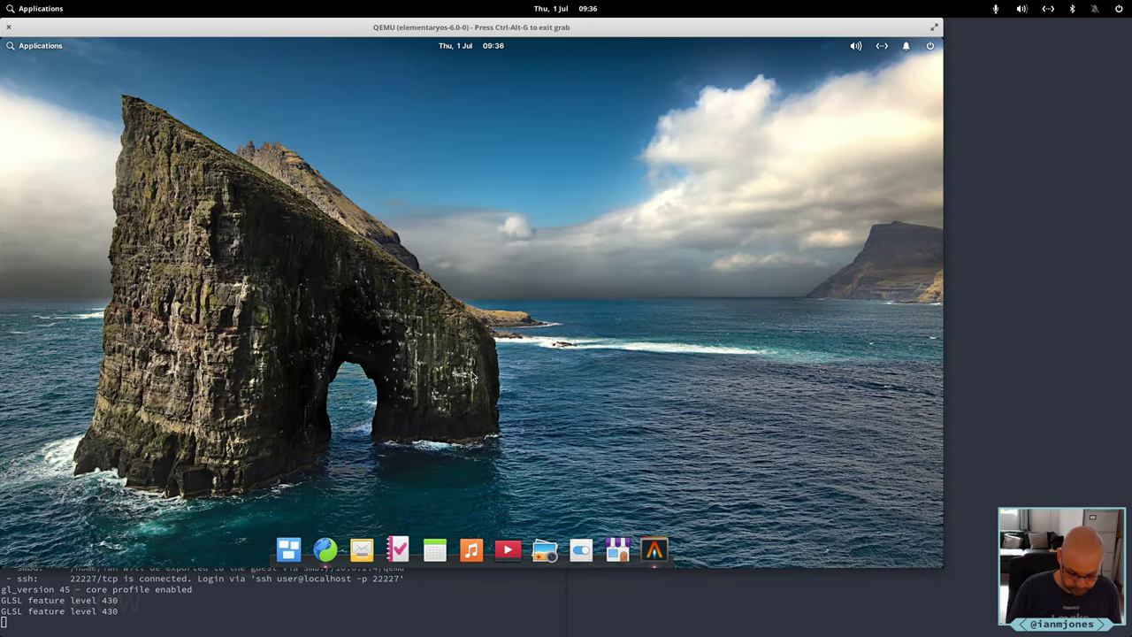
key(super)
text(code)
key(Return)
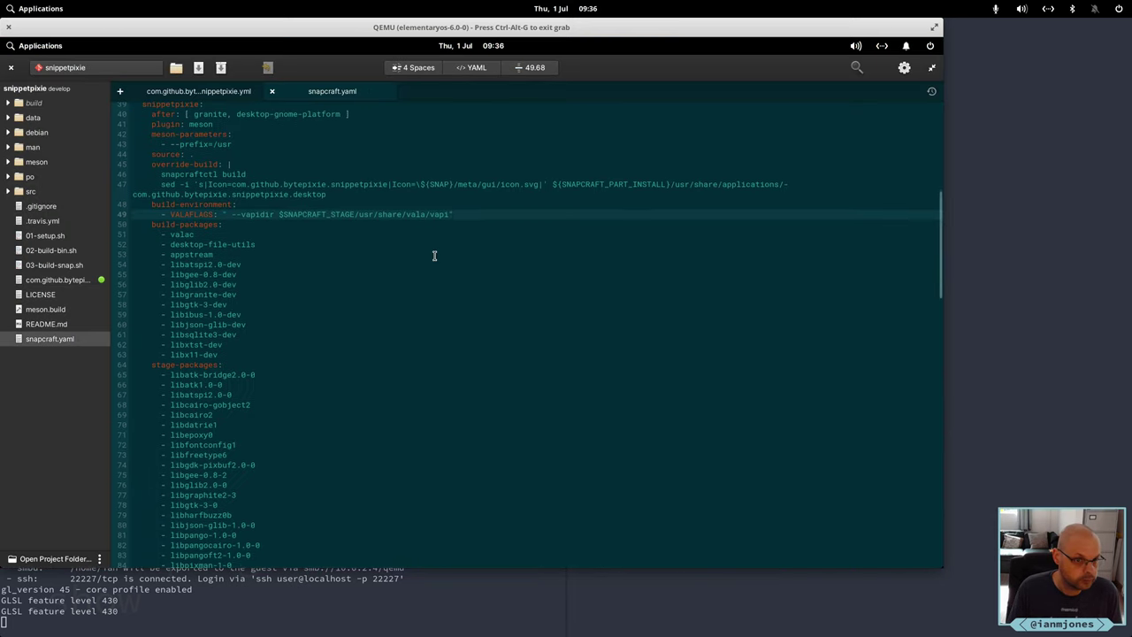
click(273, 91)
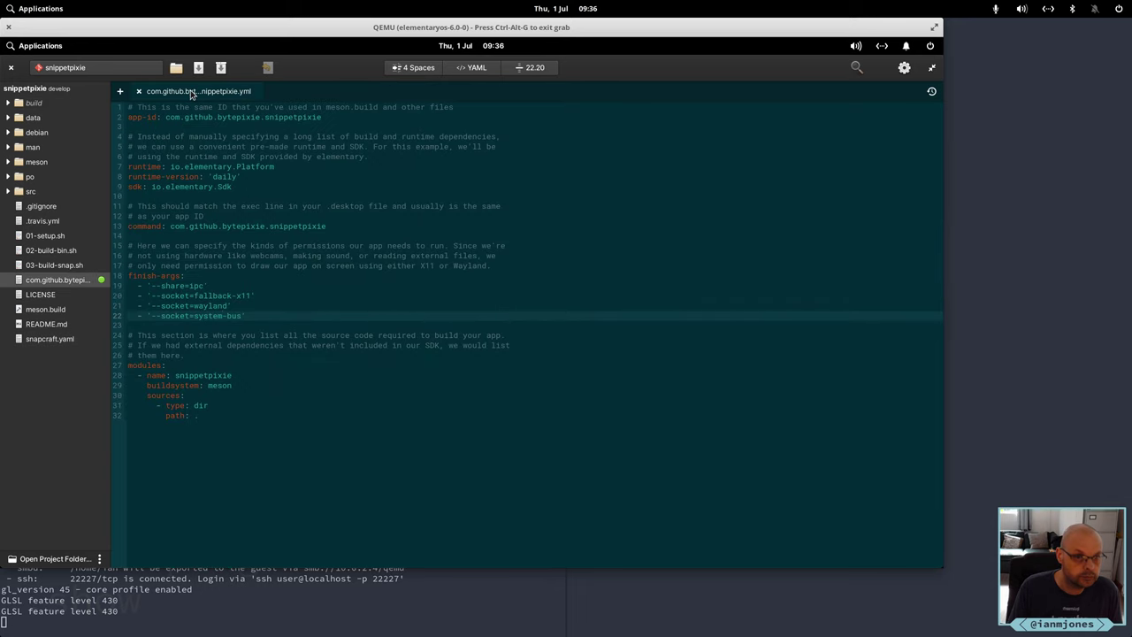
Add a module entry named ibus above the snippetpixie entry in the manifest's modules section
click(171, 365)
key(Return)
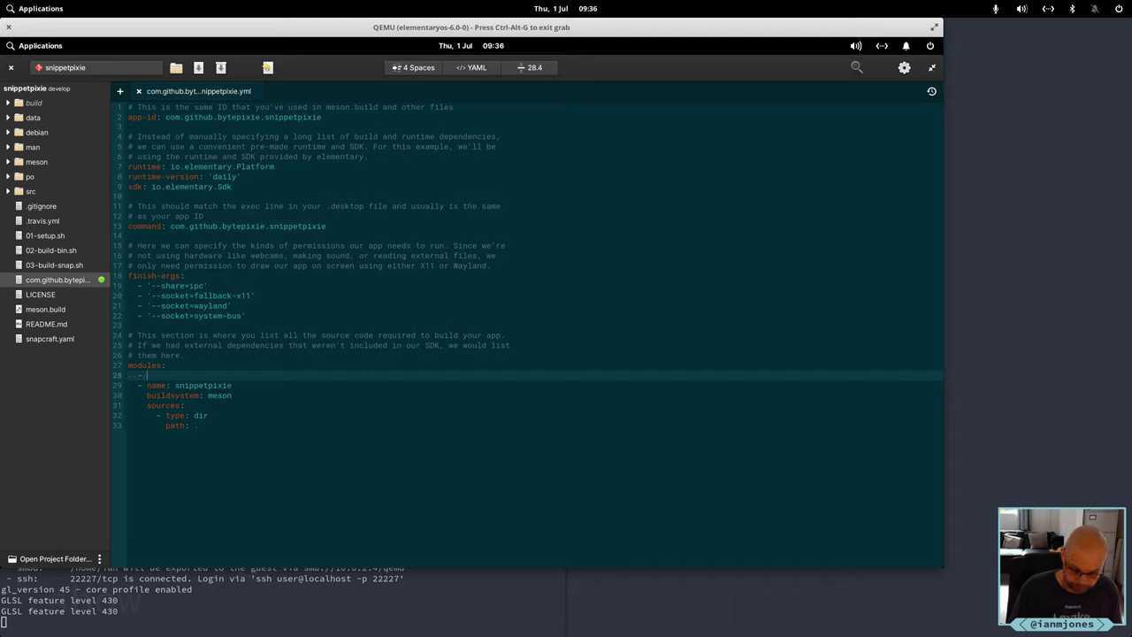
text(- name:)
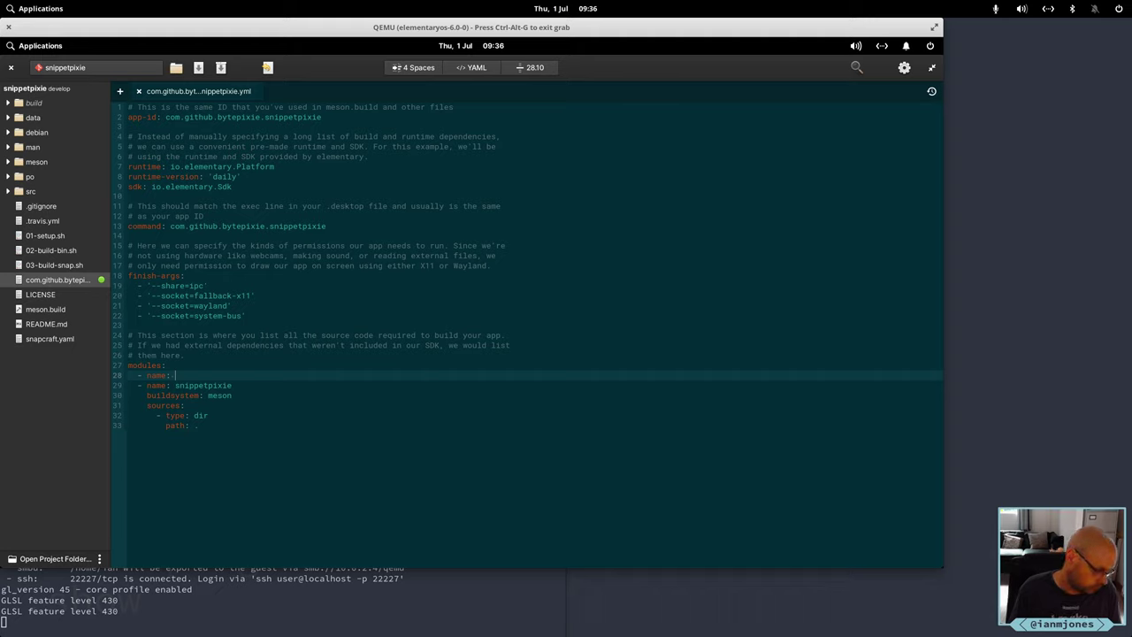
text(libi)
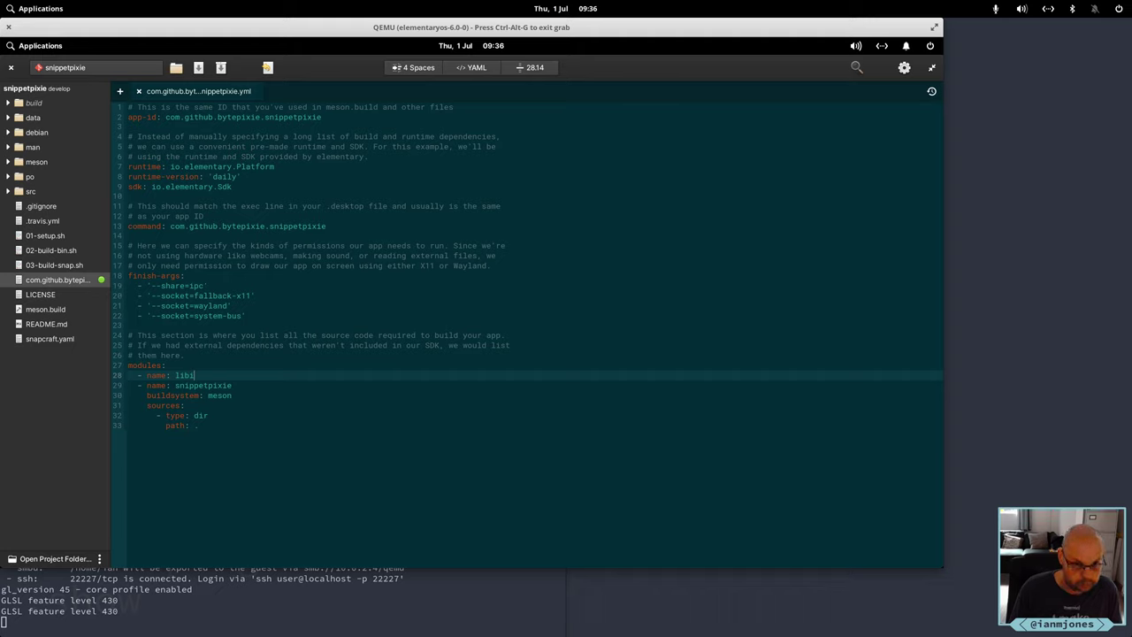
key(BackSpace)
key(BackSpace)
key(BackSpace)
key(BackSpace)
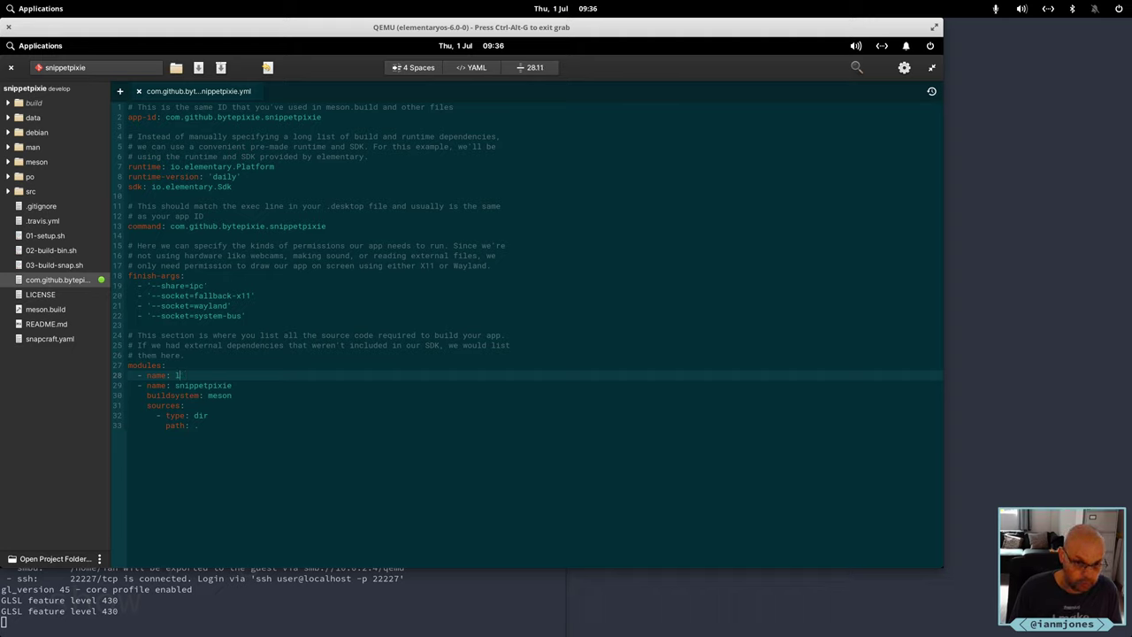
text(ibu)
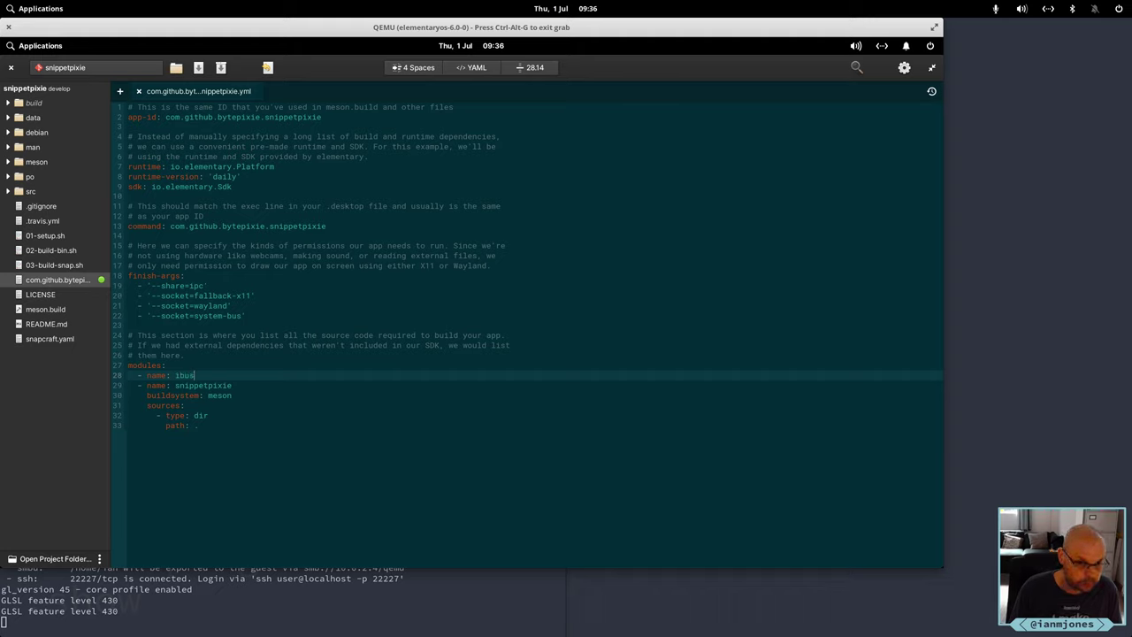
text(s)
key(Return)
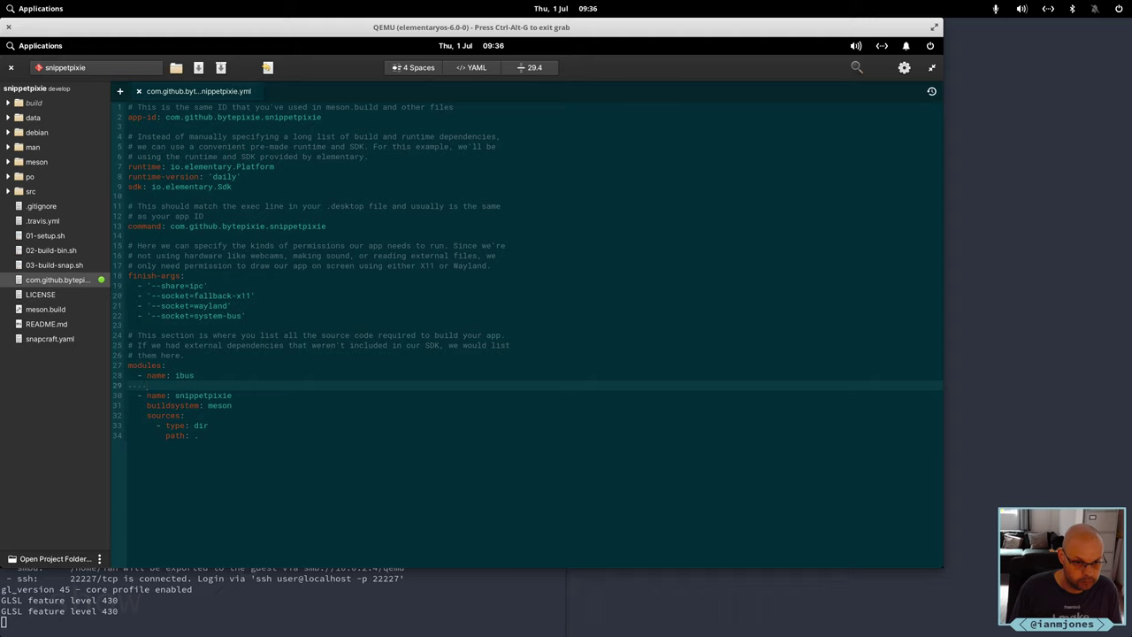
Set the ibus module's buildsystem to autotools
text(bu)
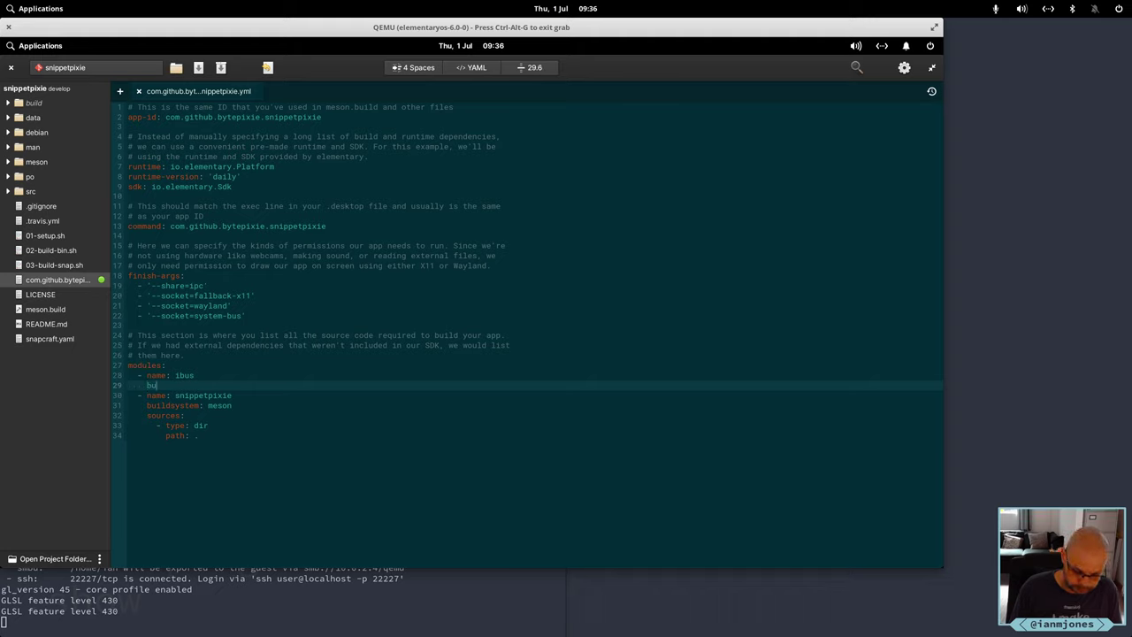
text(ildsyst)
text(em)
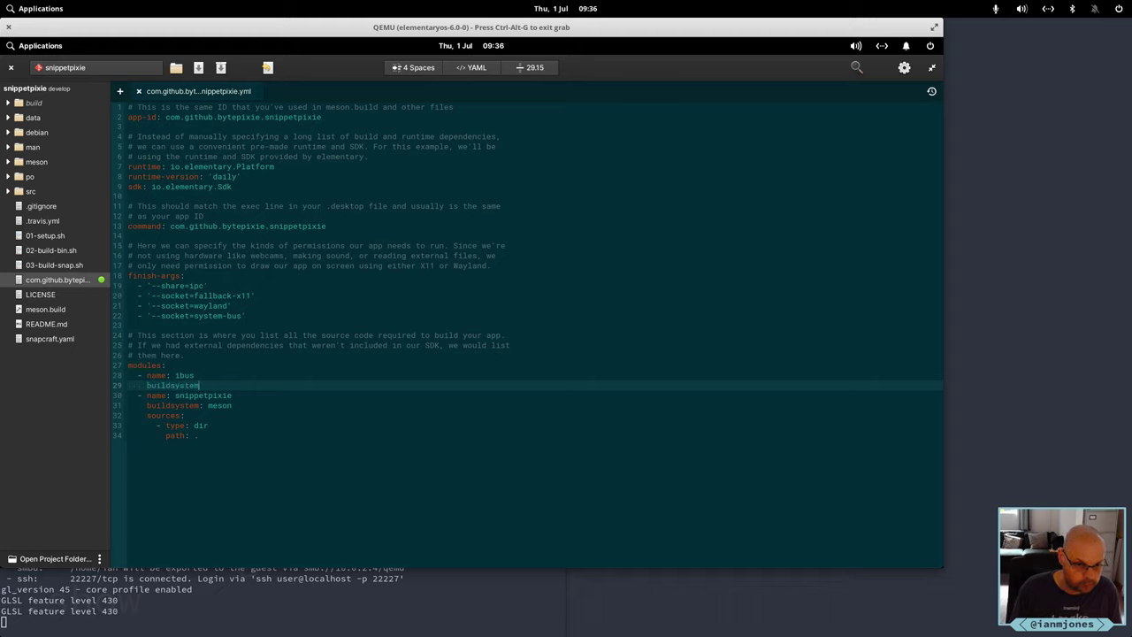
text(: a)
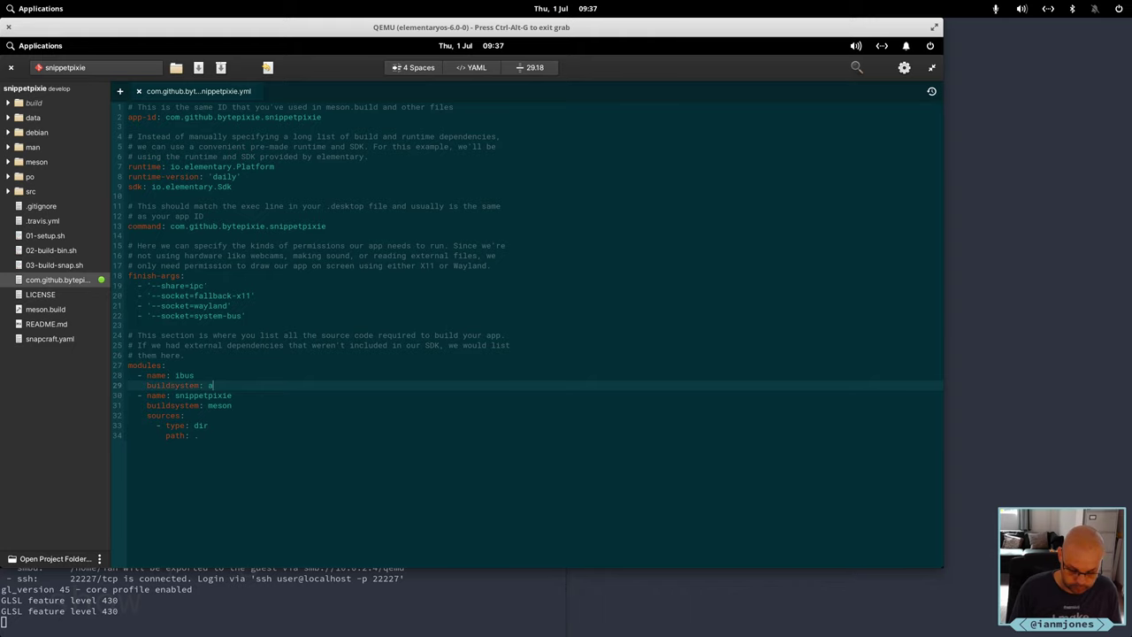
text(utotools)
key(Return)
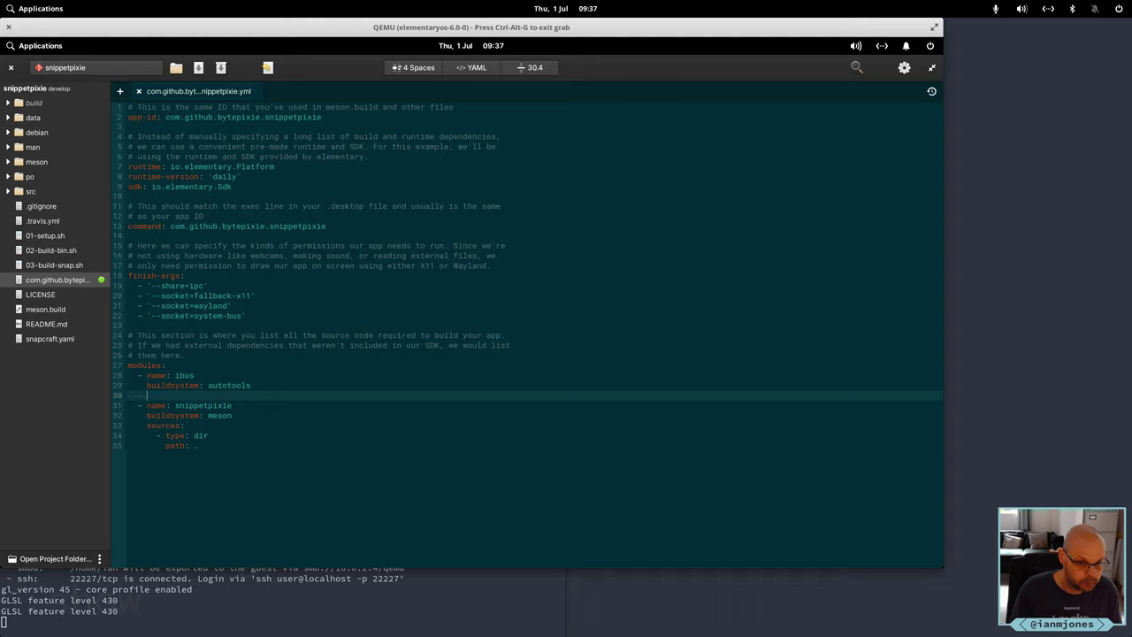
Add a sources list to the ibus module with an entry of type git
text(sour)
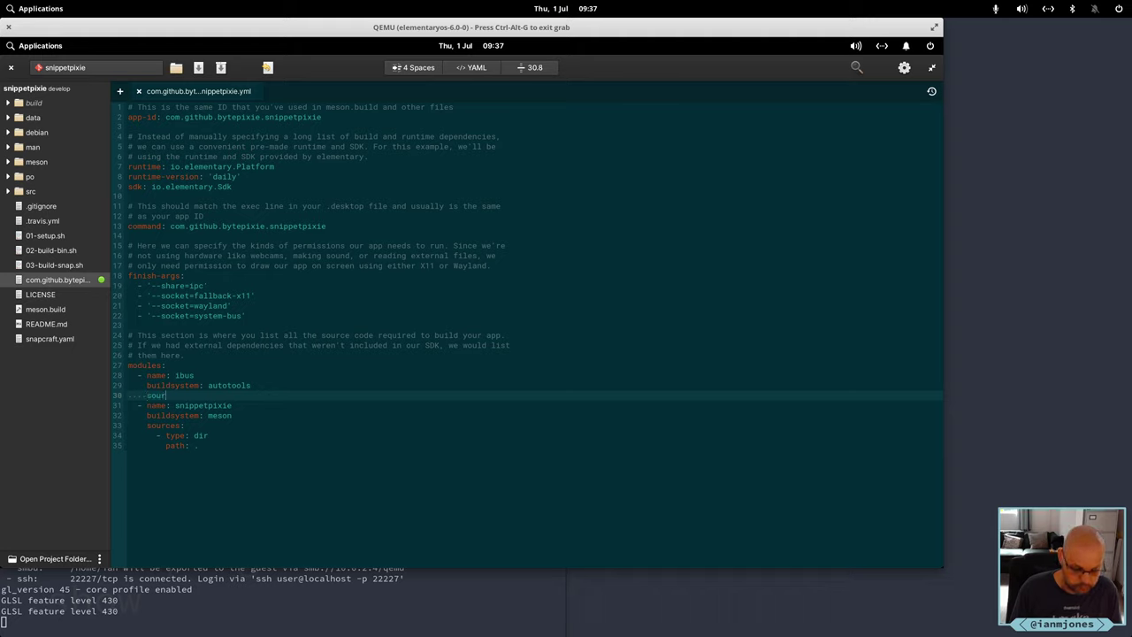
text(ces:)
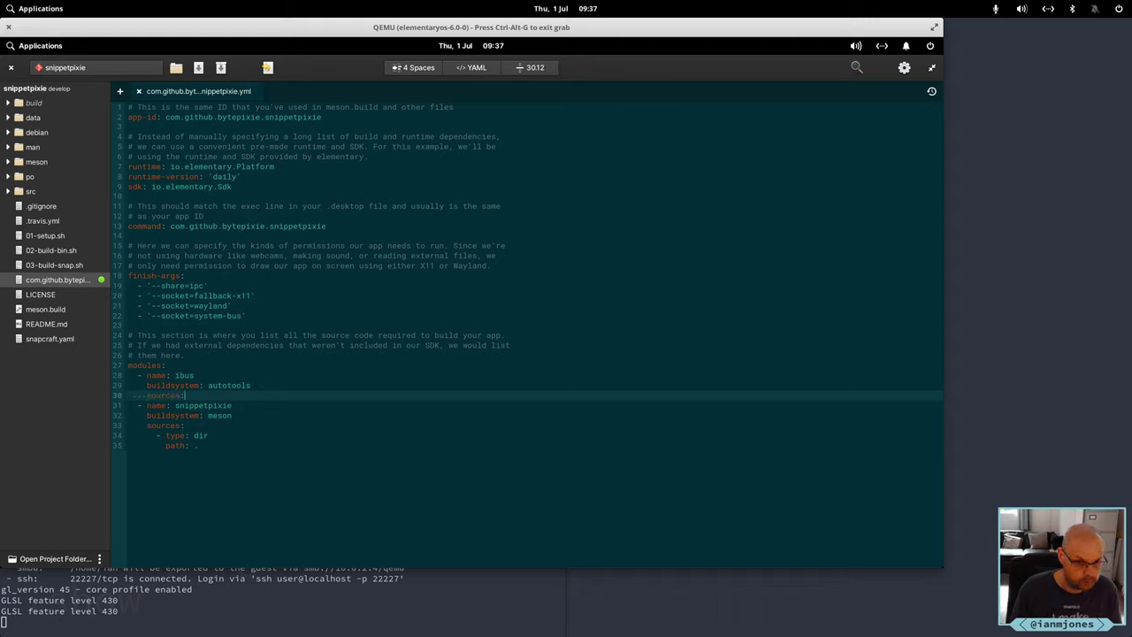
key(Return)
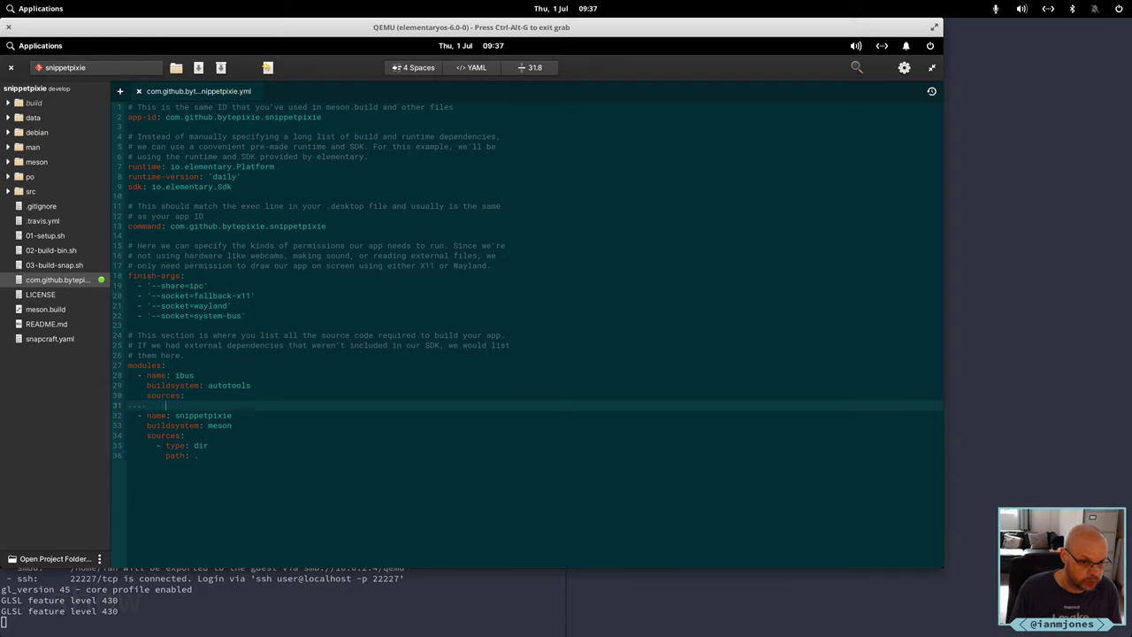
key(Home)
key(End)
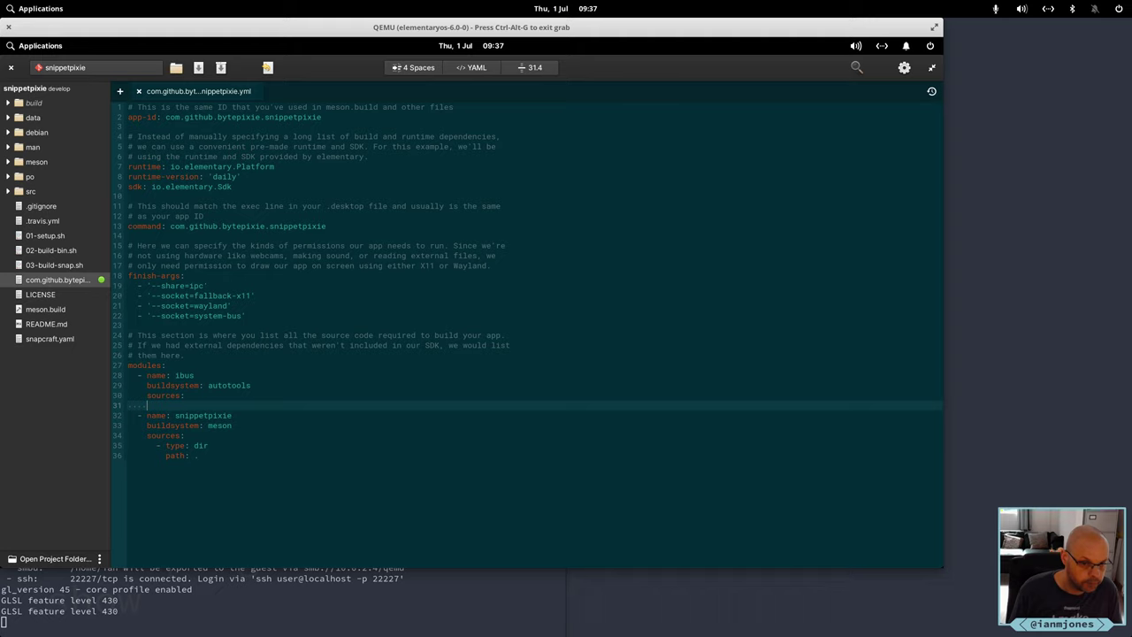
text(- )
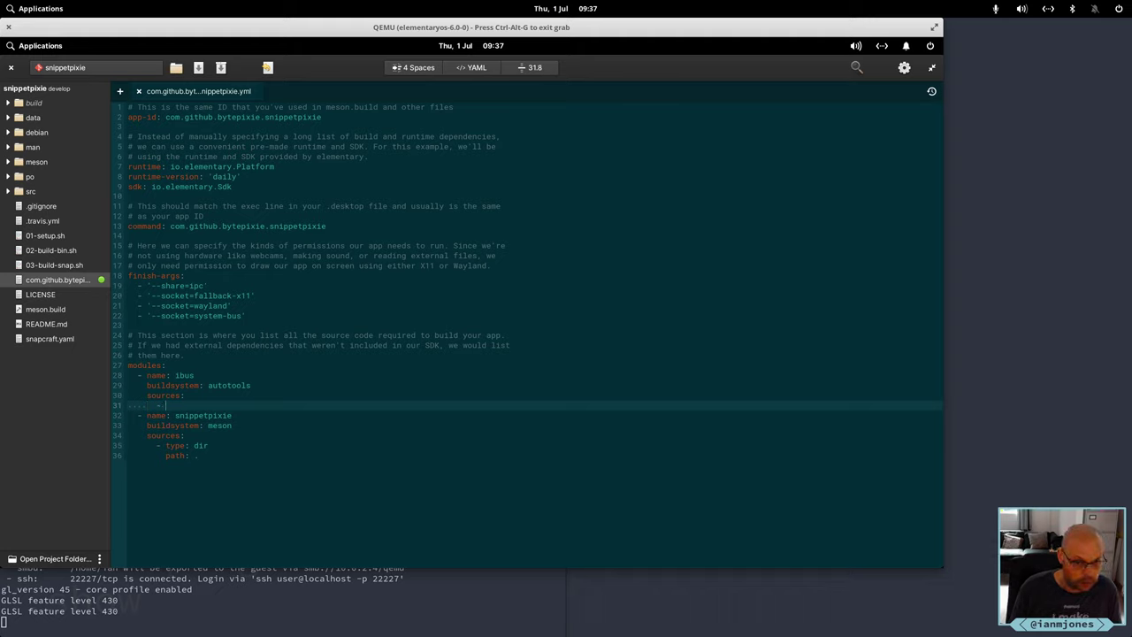
text(type)
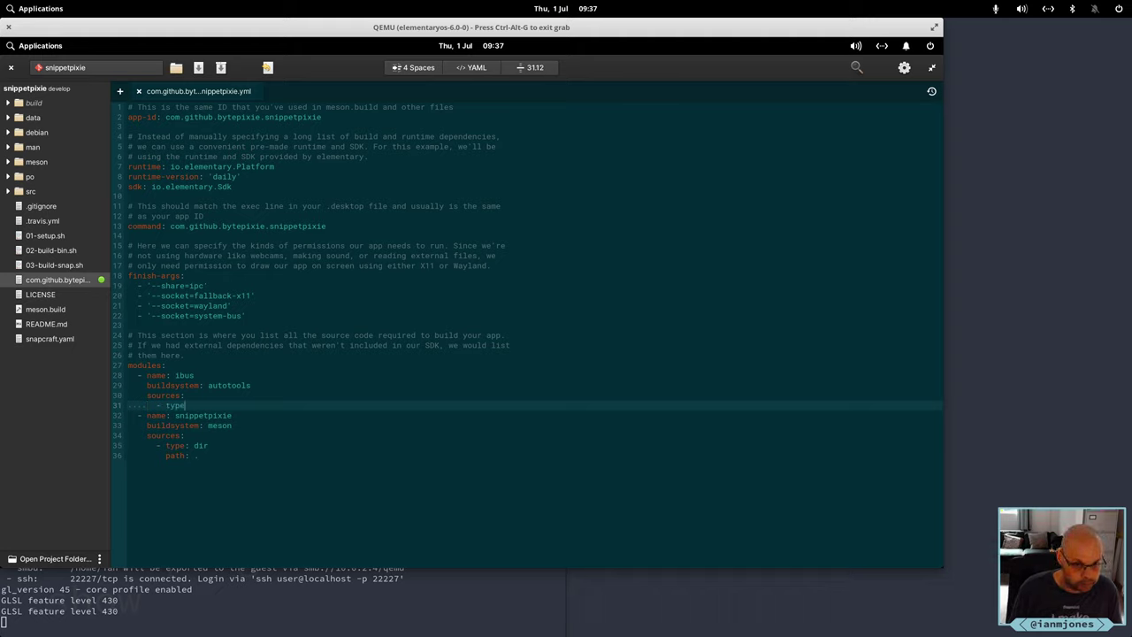
text(: git)
key(Return)
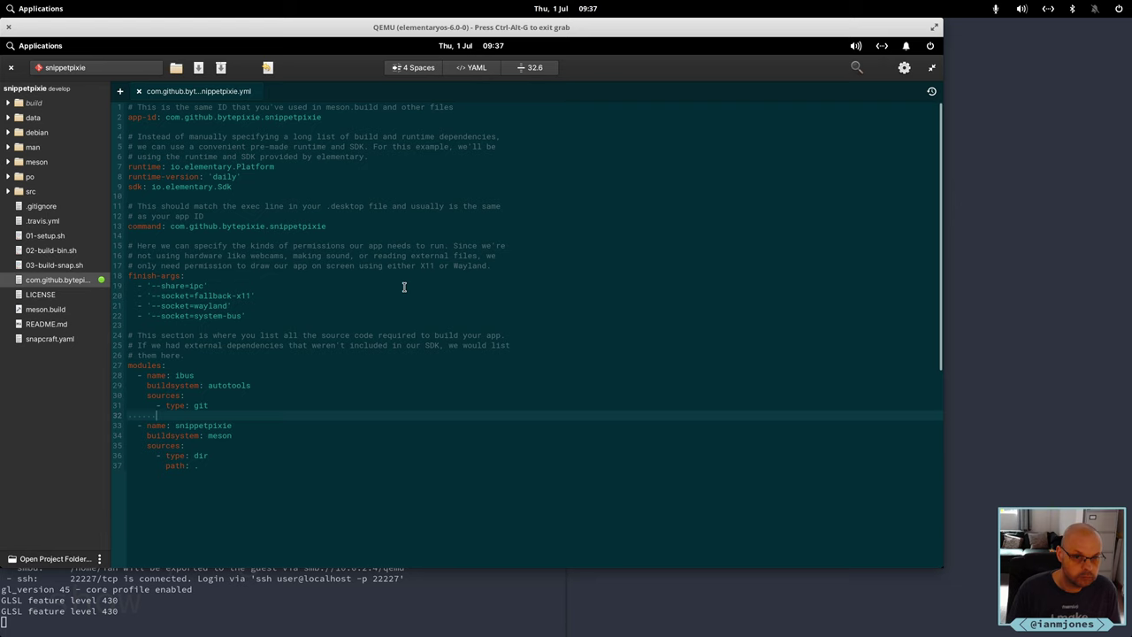
Switch to the browser and examine the ibus releases and how the elementary Tasks manifest specifies its git sources' URLs and tags
key(alt+Tab)
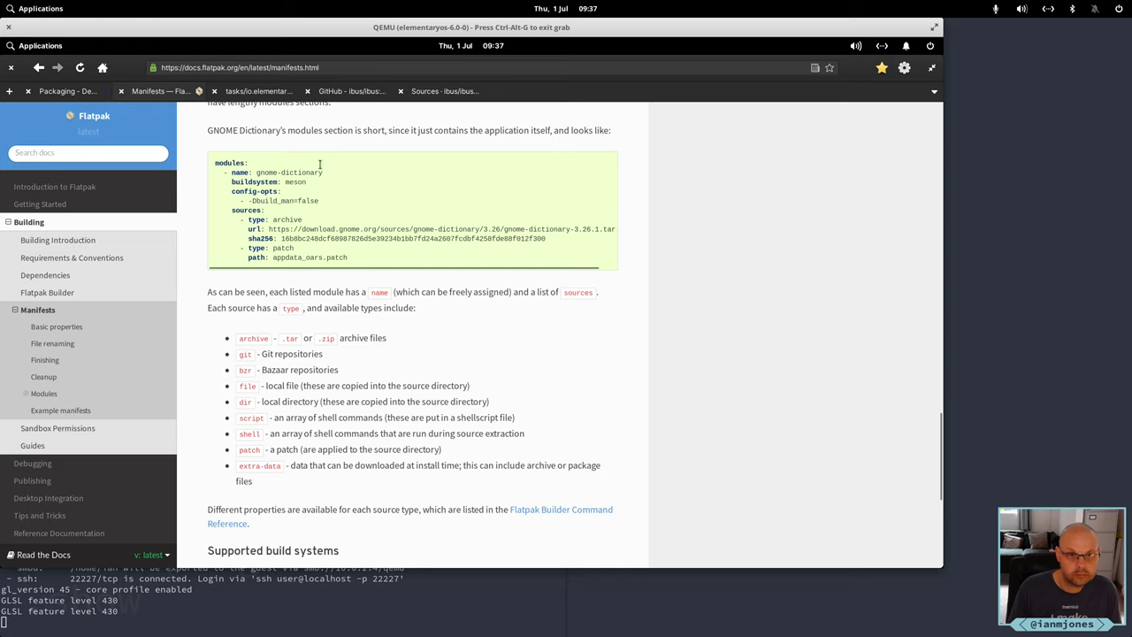
click(259, 91)
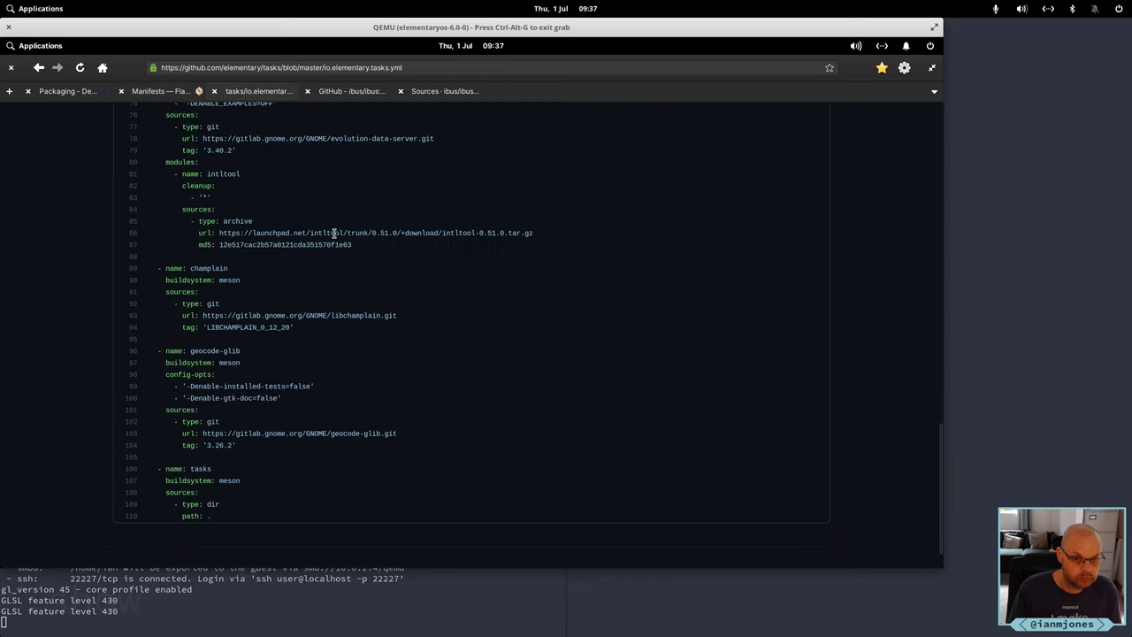
click(358, 92)
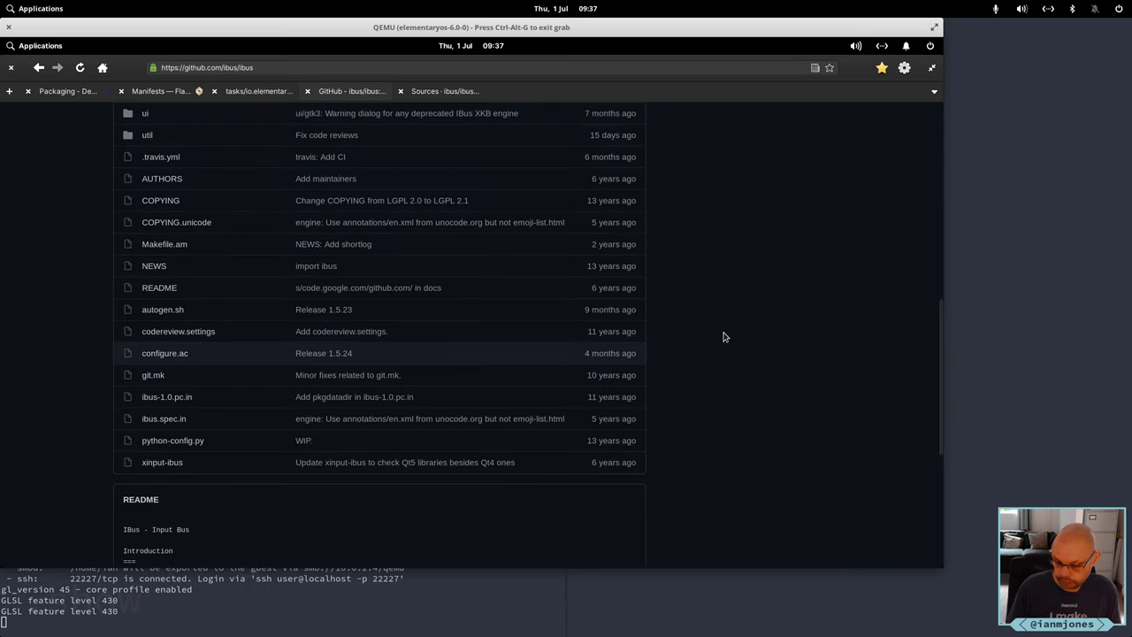
scroll(722, 333, up, 10)
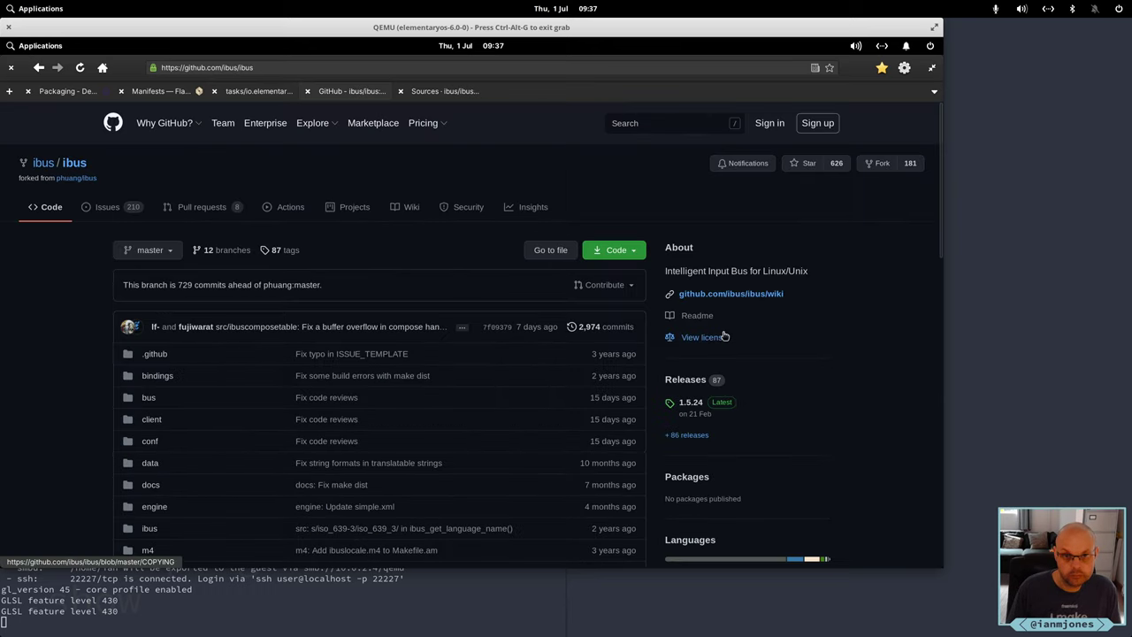
click(686, 379)
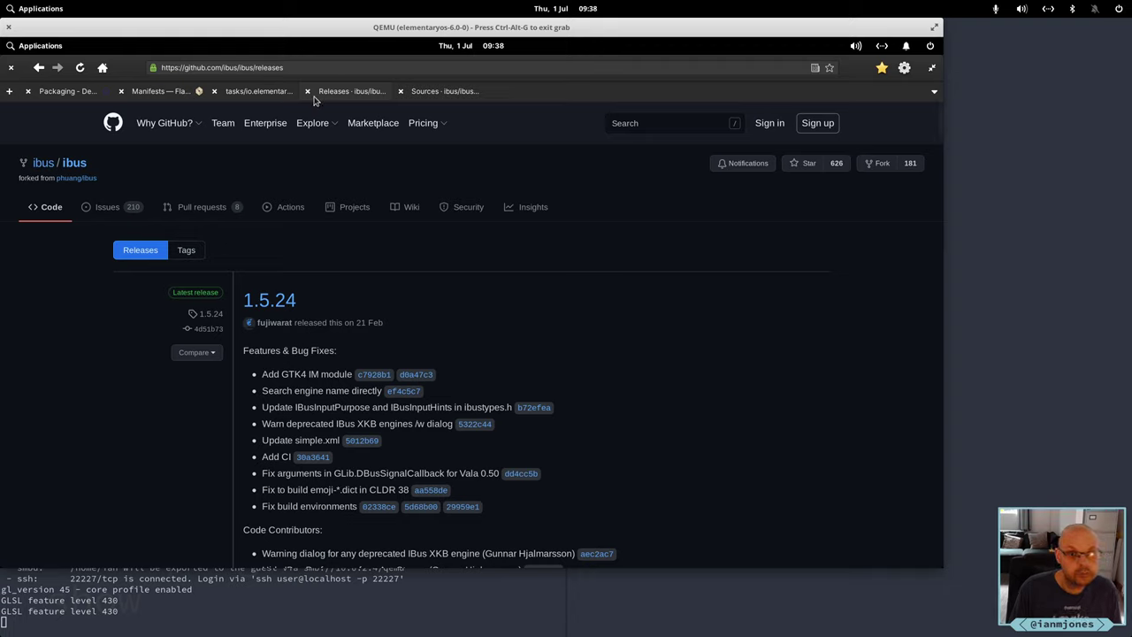
click(261, 94)
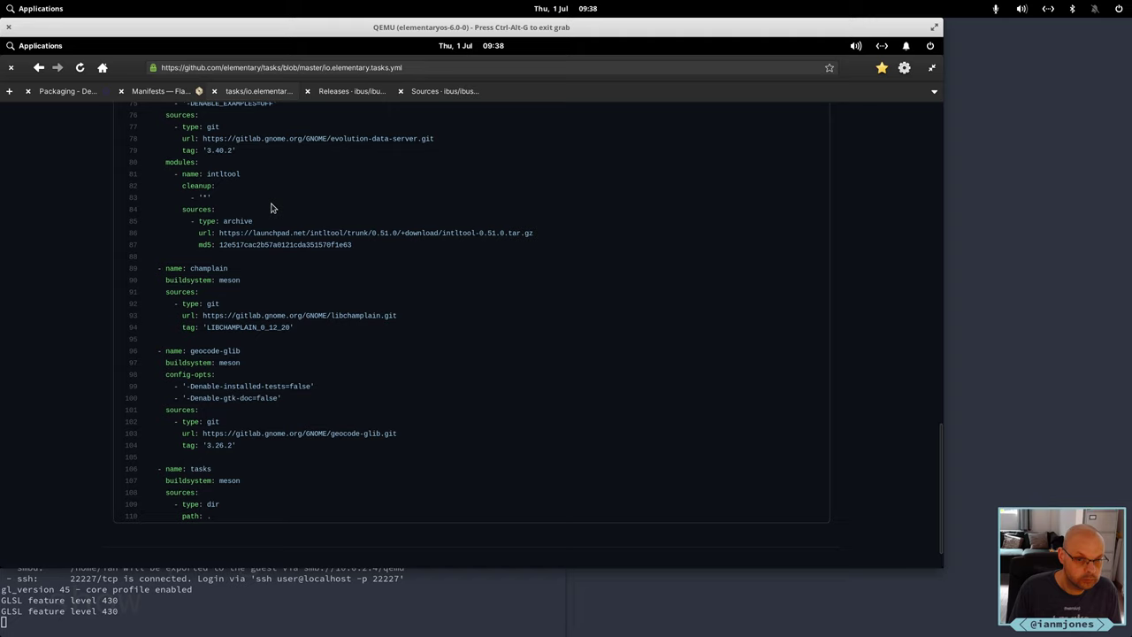
scroll(272, 207, up, 2)
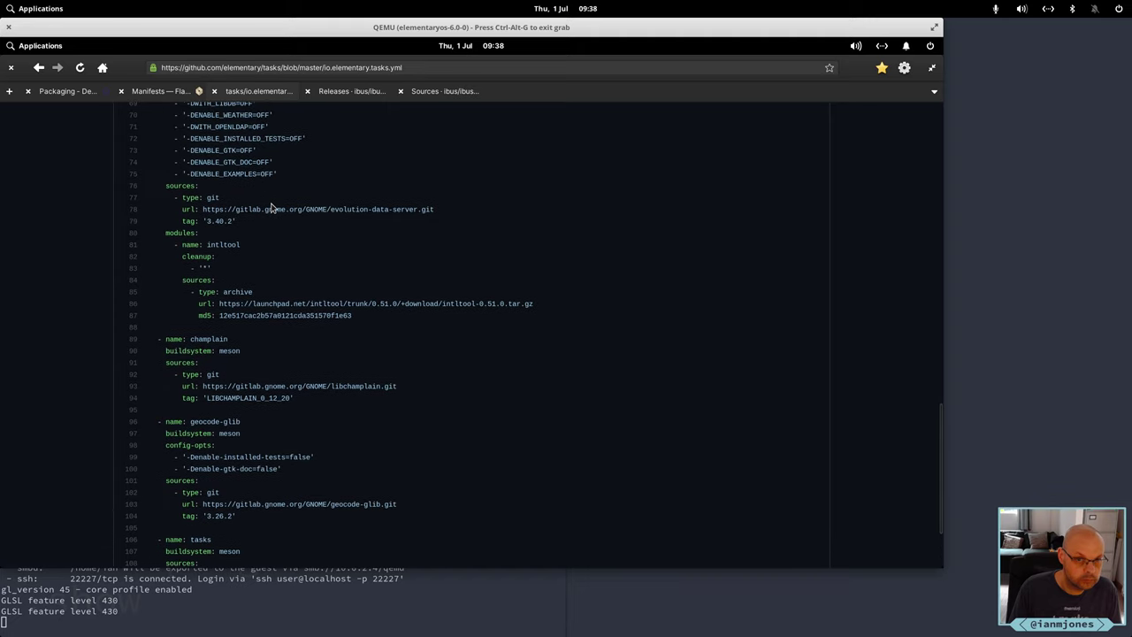
scroll(271, 208, up, 10)
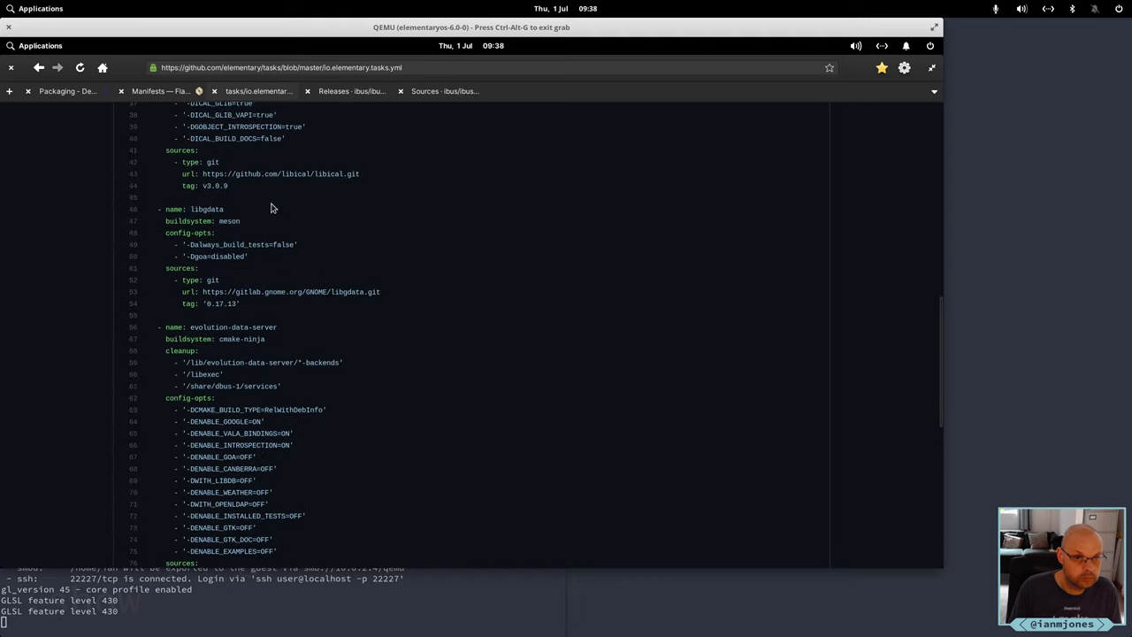
scroll(272, 208, up, 4)
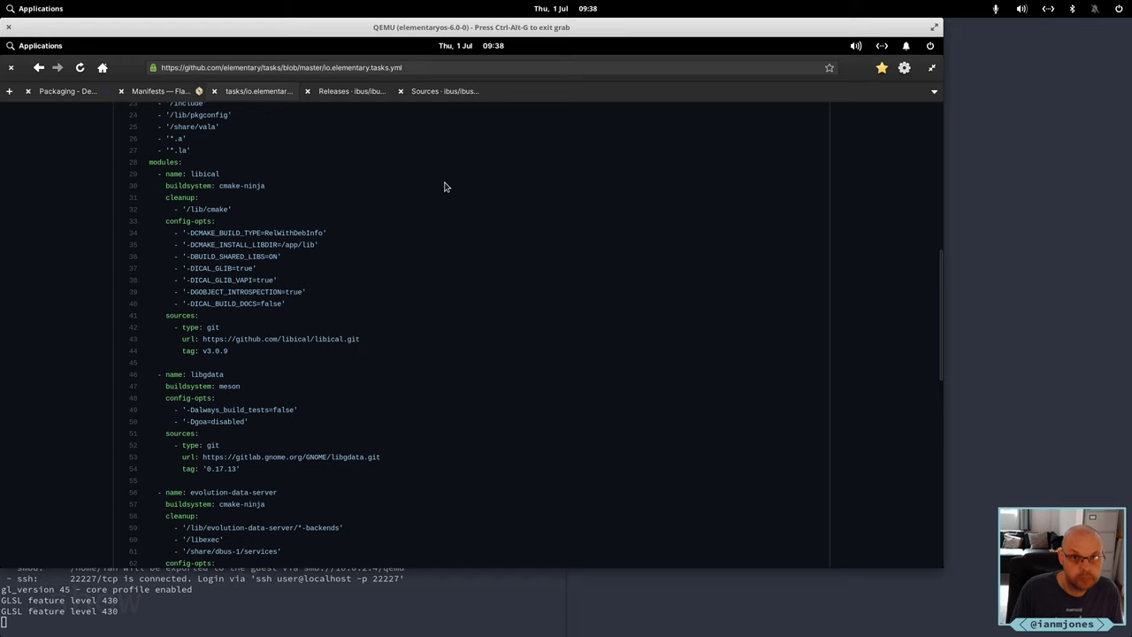
Copy the ibus releases page's web address and switch back to the Code editor
click(345, 92)
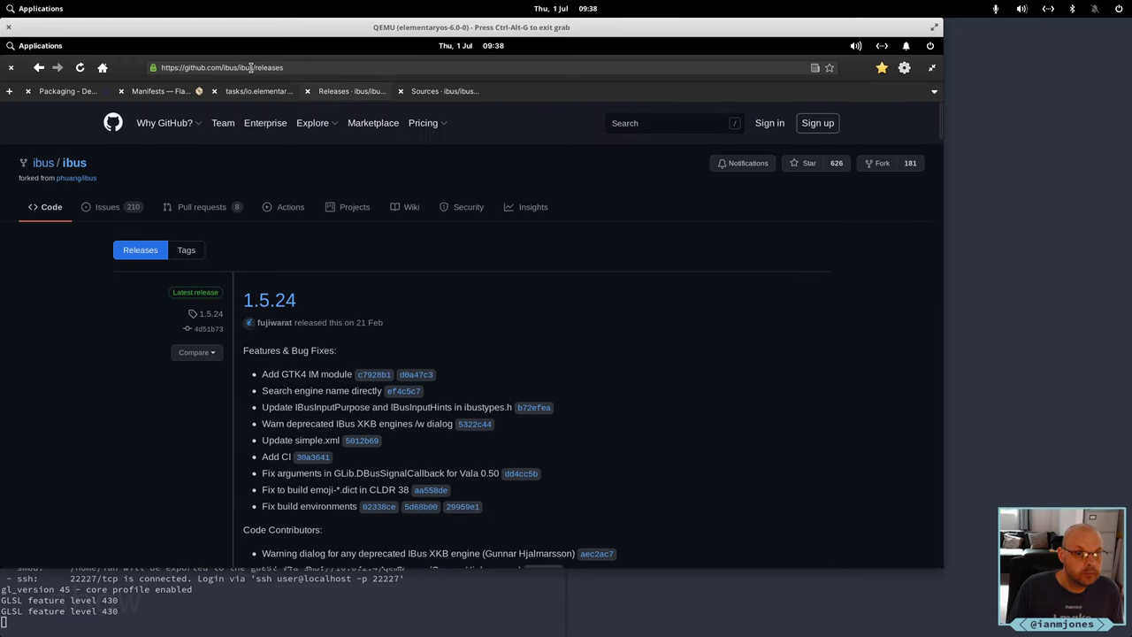
drag(253, 68, 204, 70)
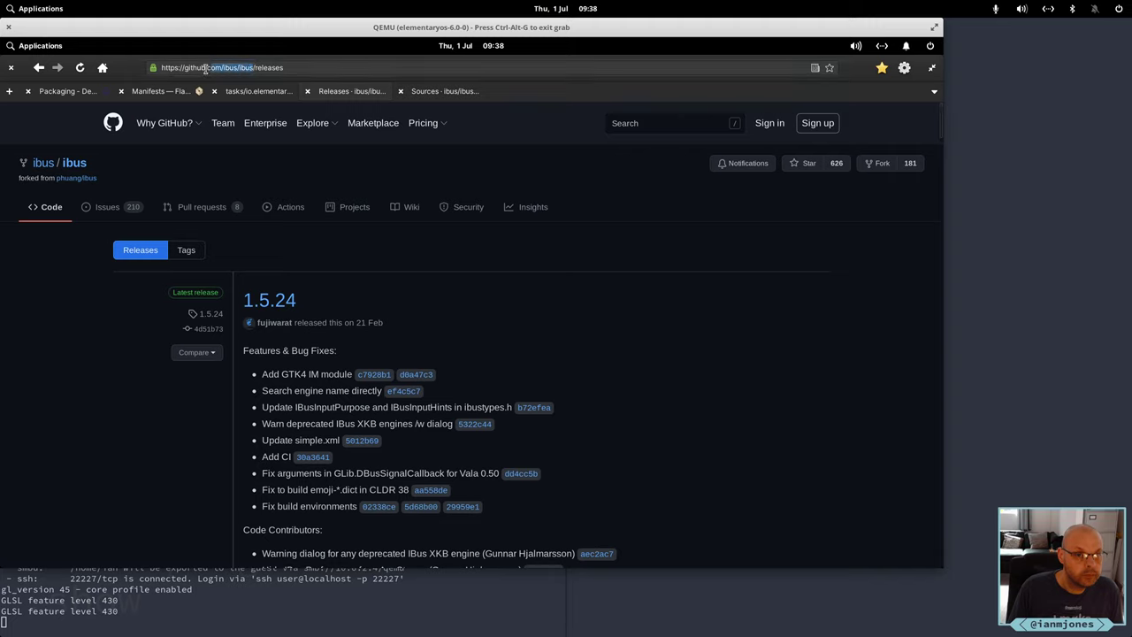
triple_click(159, 71)
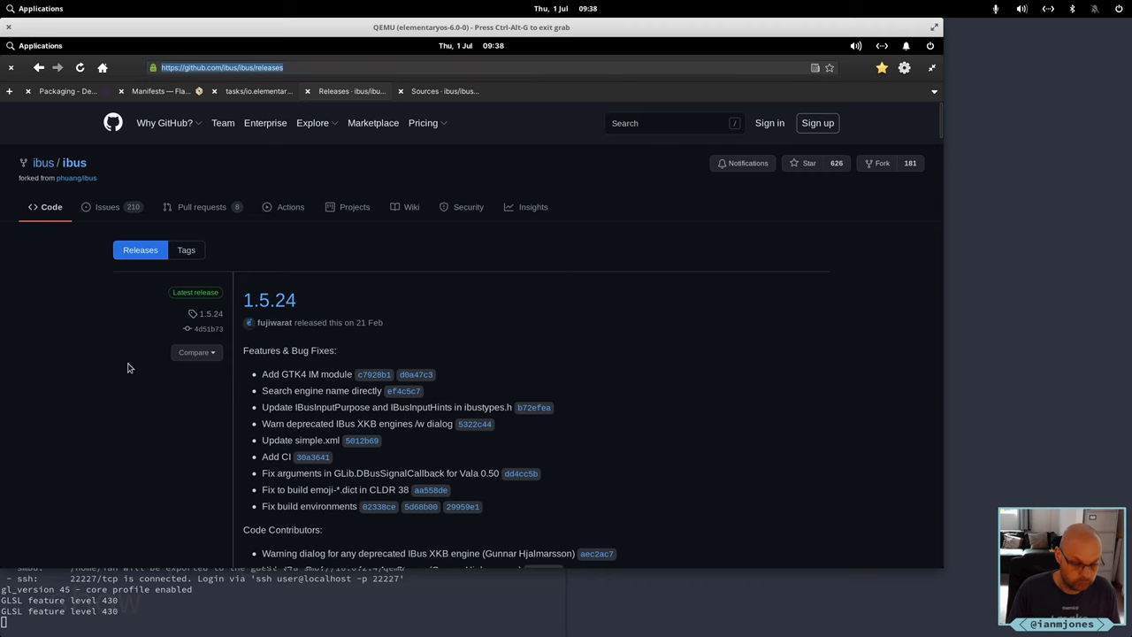
key(alt+Tab)
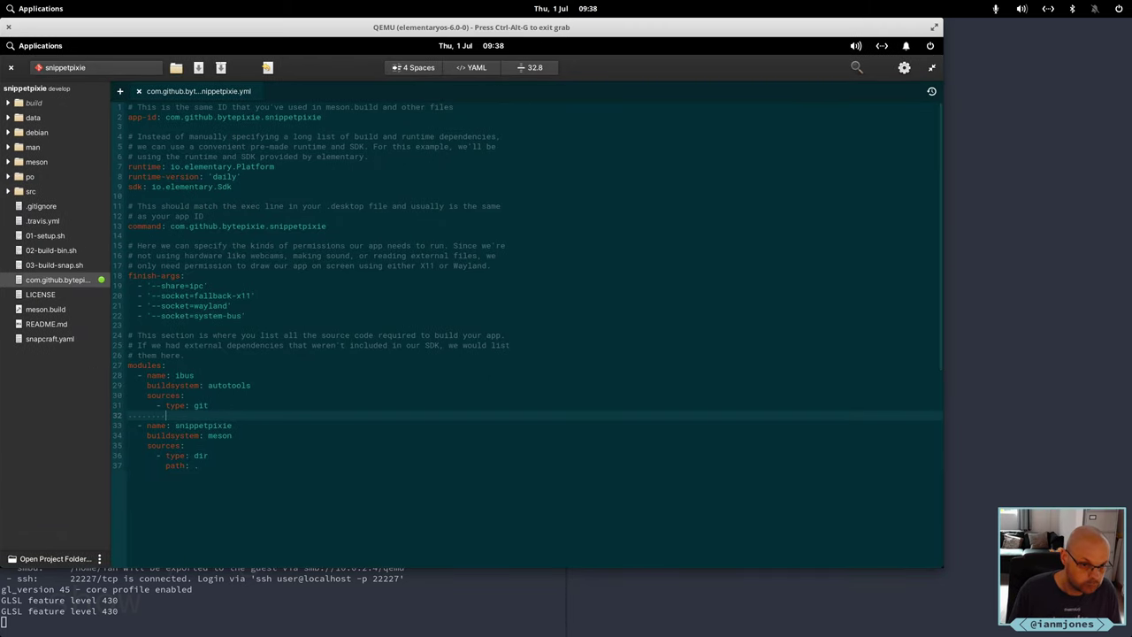
text(url)
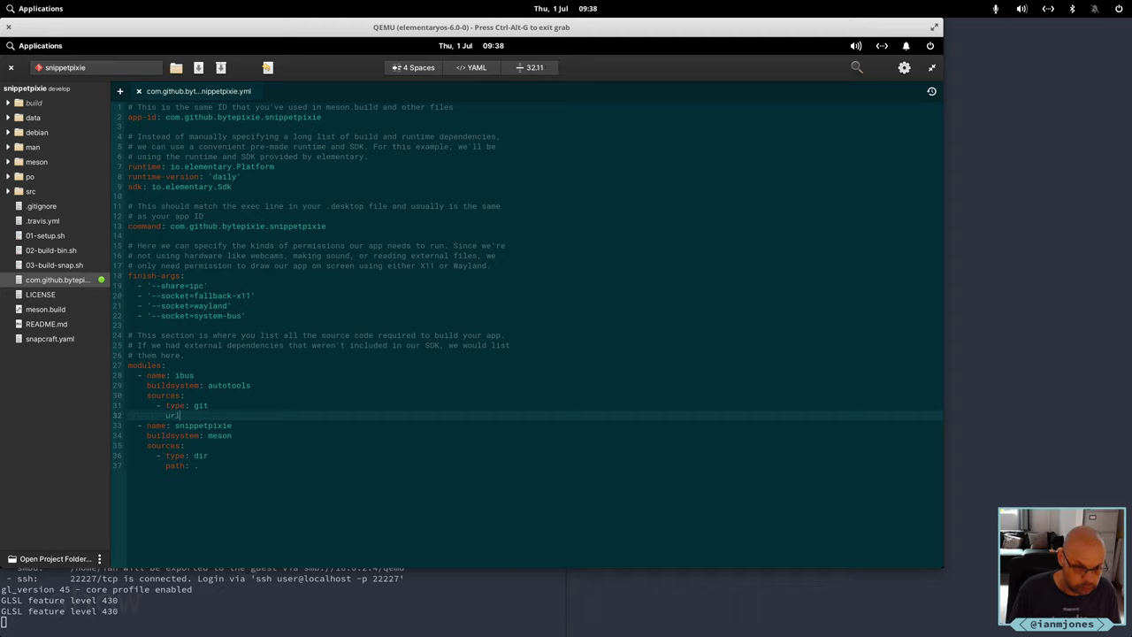
text(:)
text(https://github.com/ibus/ibus/releases)
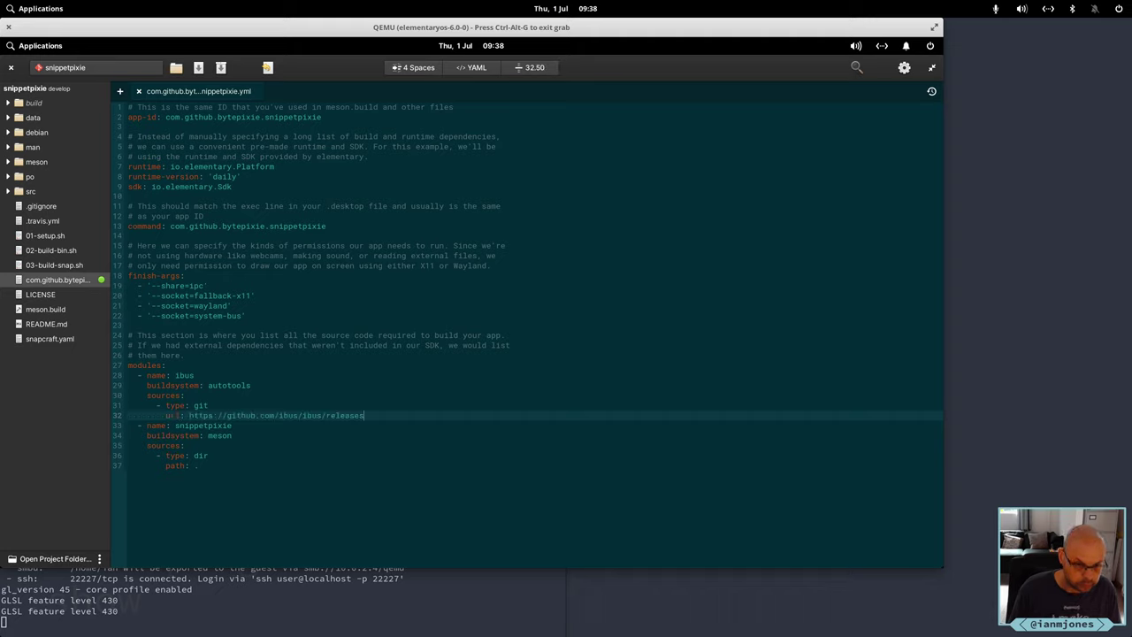
key(BackSpace)
key(BackSpace)
key(BackSpace)
key(BackSpace)
key(BackSpace)
key(BackSpace)
key(BackSpace)
key(BackSpace)
key(BackSpace)
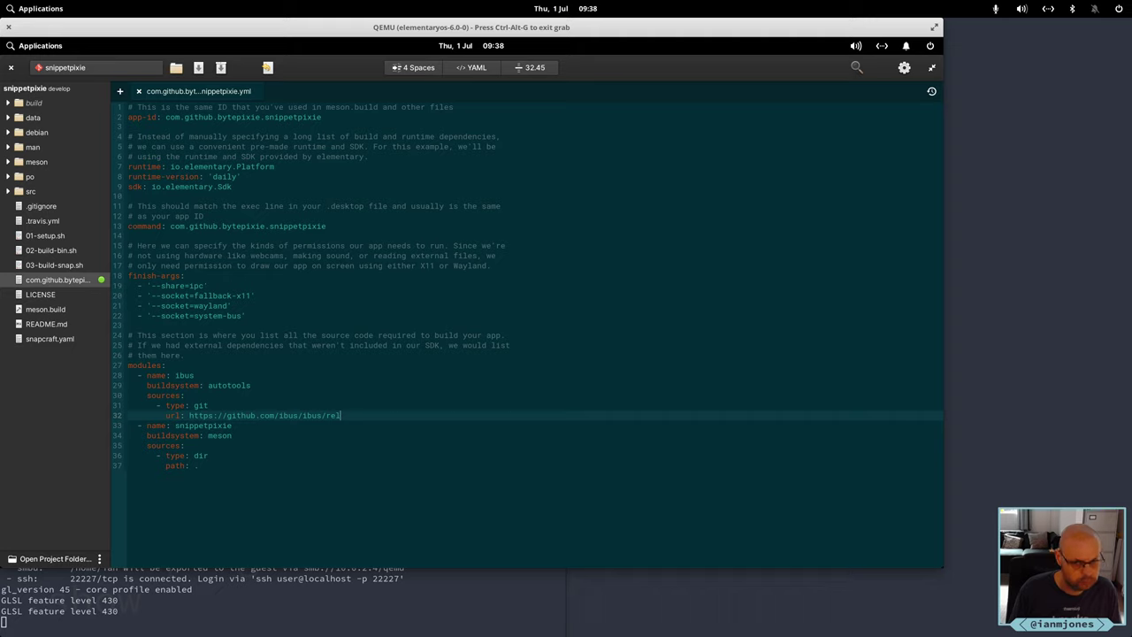
text(.git)
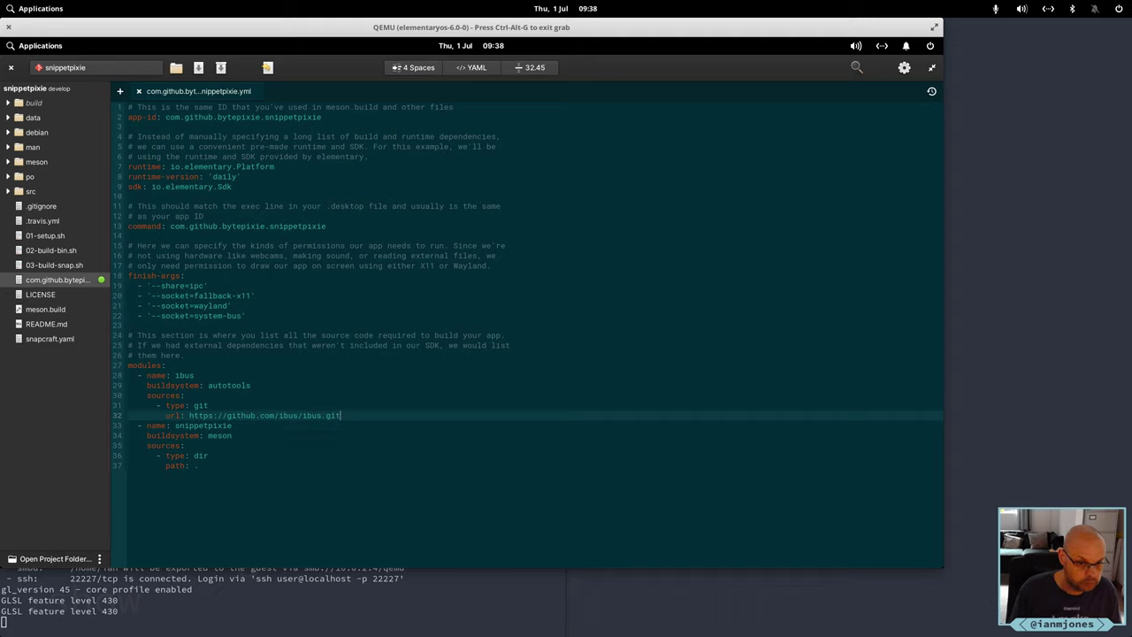
Add the tag '1.5.24' to the ibus git source and leave a blank line before the snippetpixie module
key(Return)
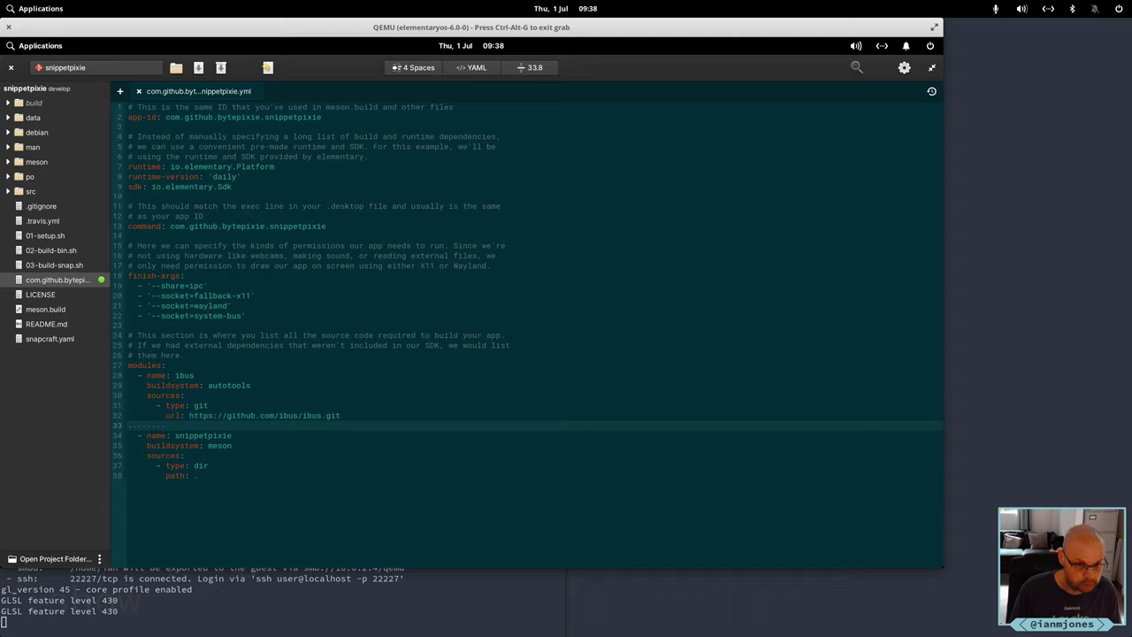
text(tag: )
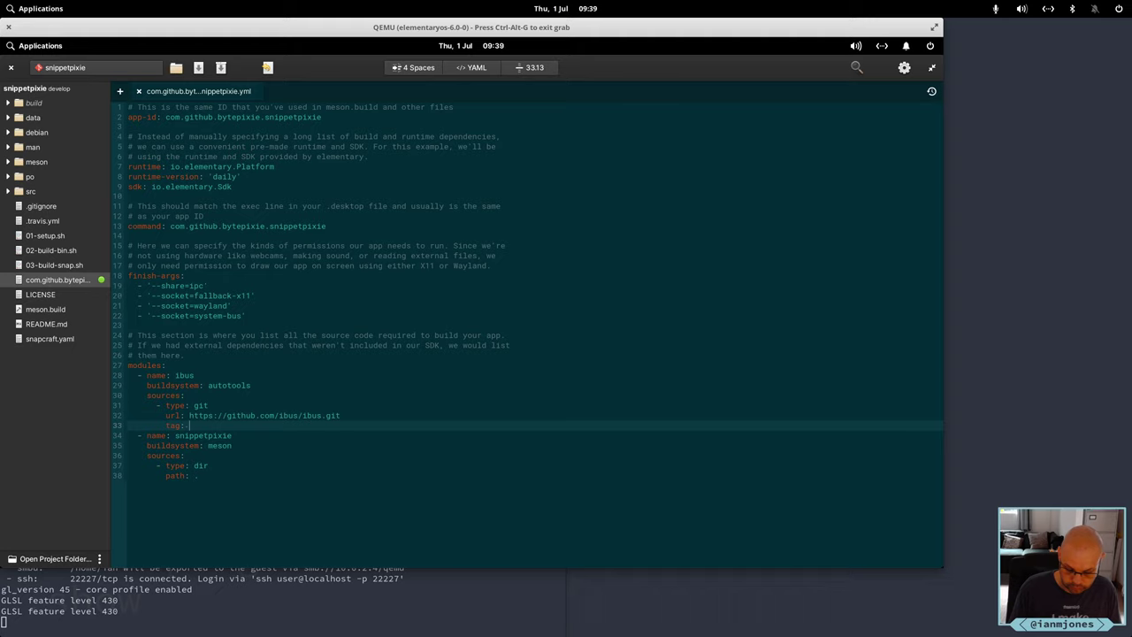
text('1.5.)
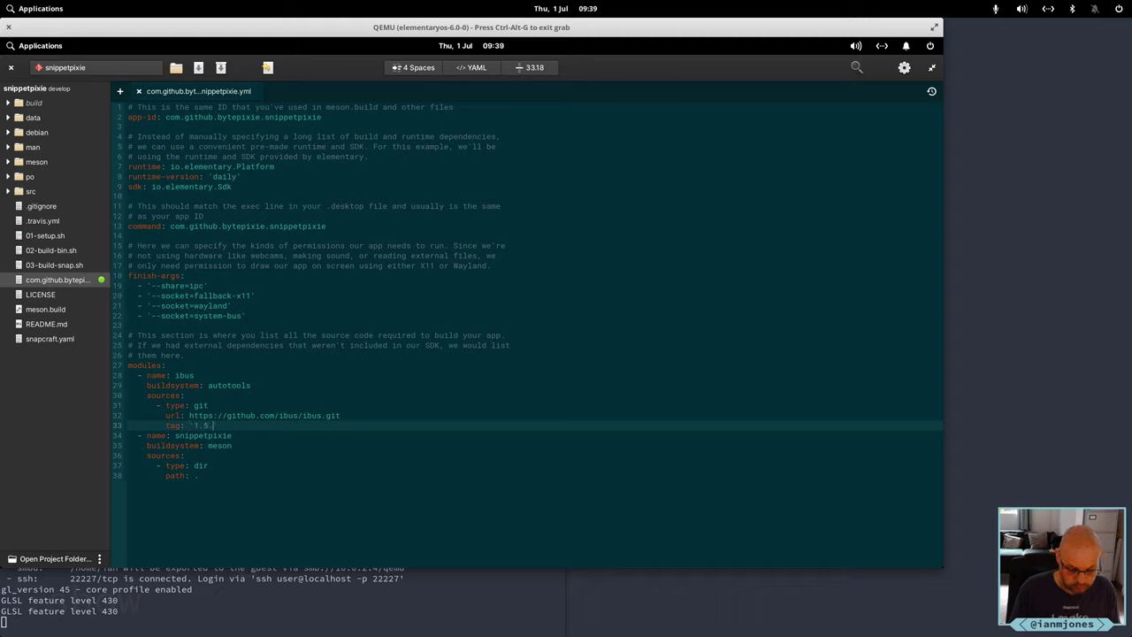
text(24')
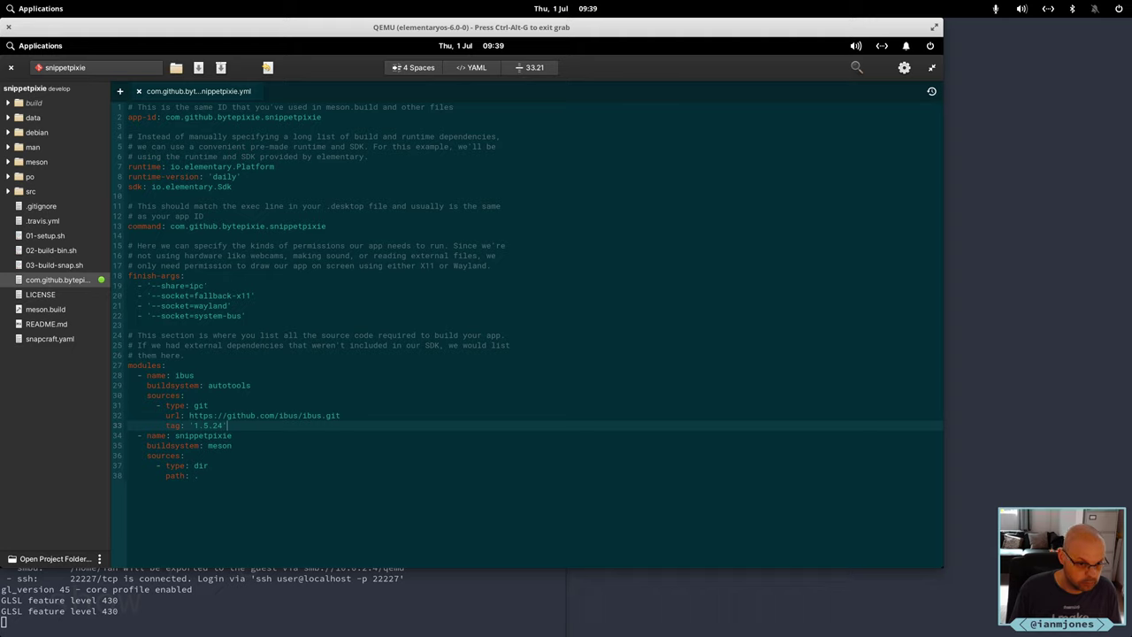
key(Return)
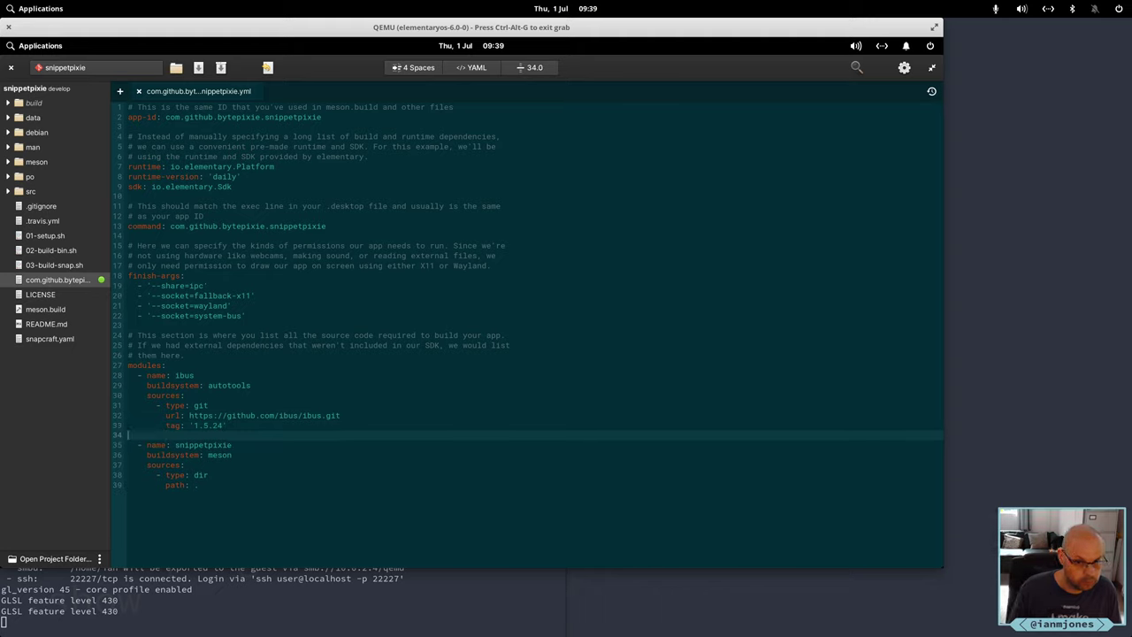
click(231, 445)
key(Down)
key(Down)
key(Down)
key(Down)
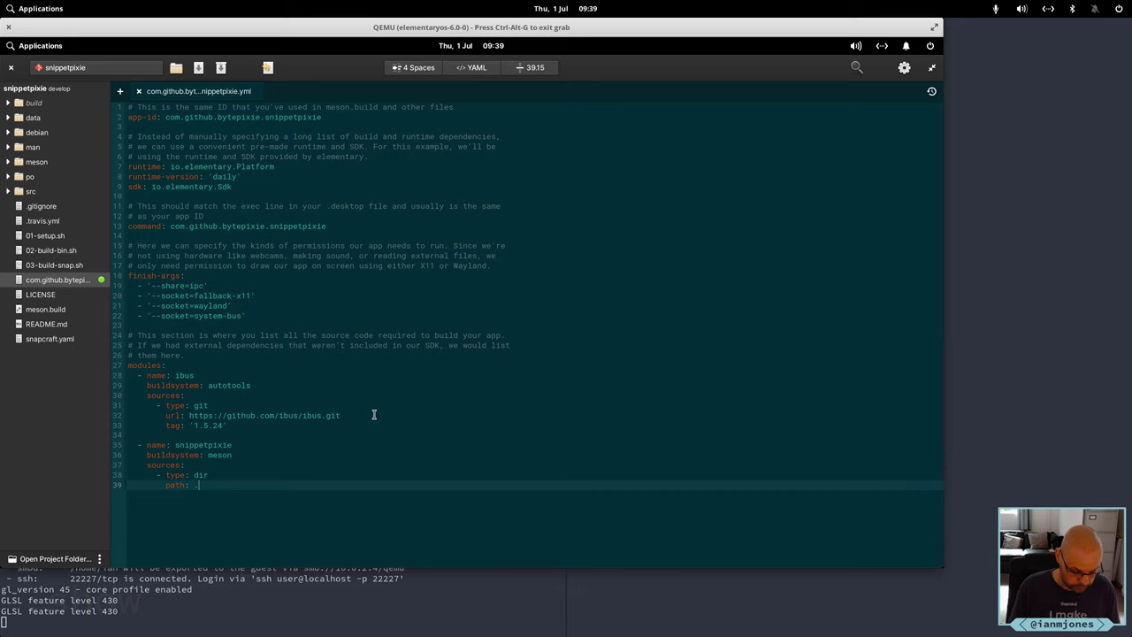
Switch to the terminal and rerun flatpak-builder build com.github.bytepixie.snippetpixie.yml --user --install --force-clean
key(alt+Tab)
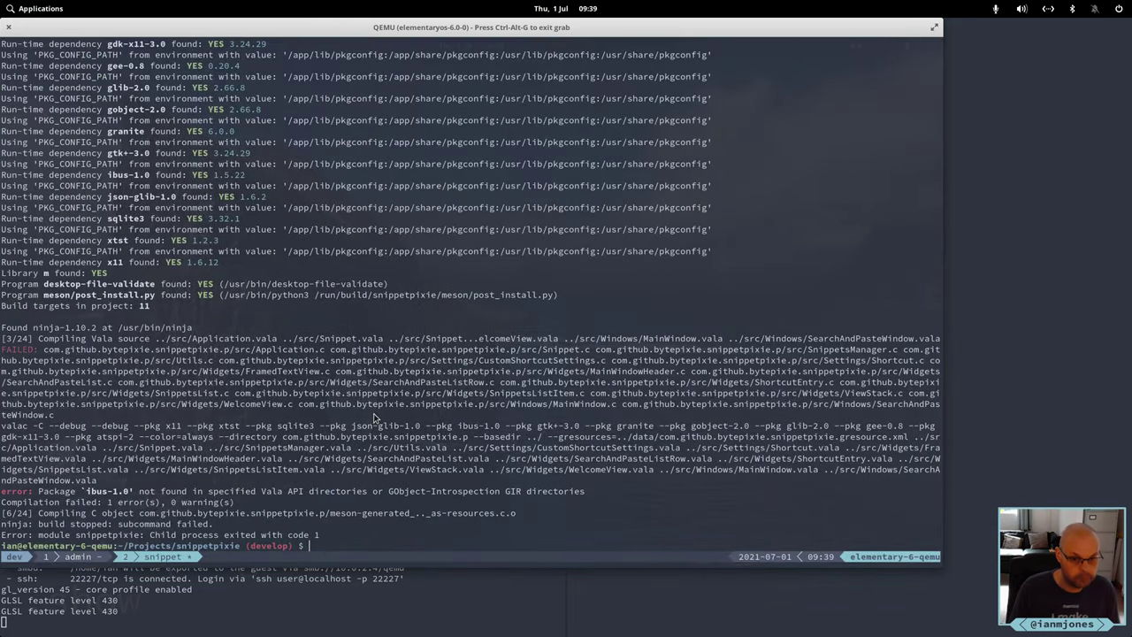
key(Up)
key(Return)
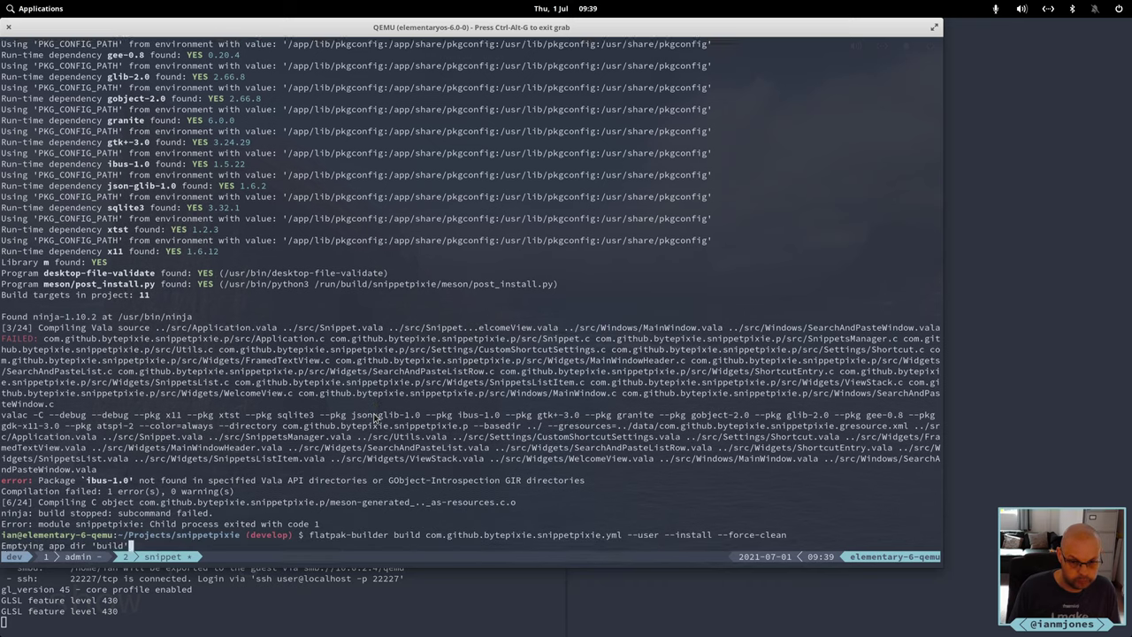
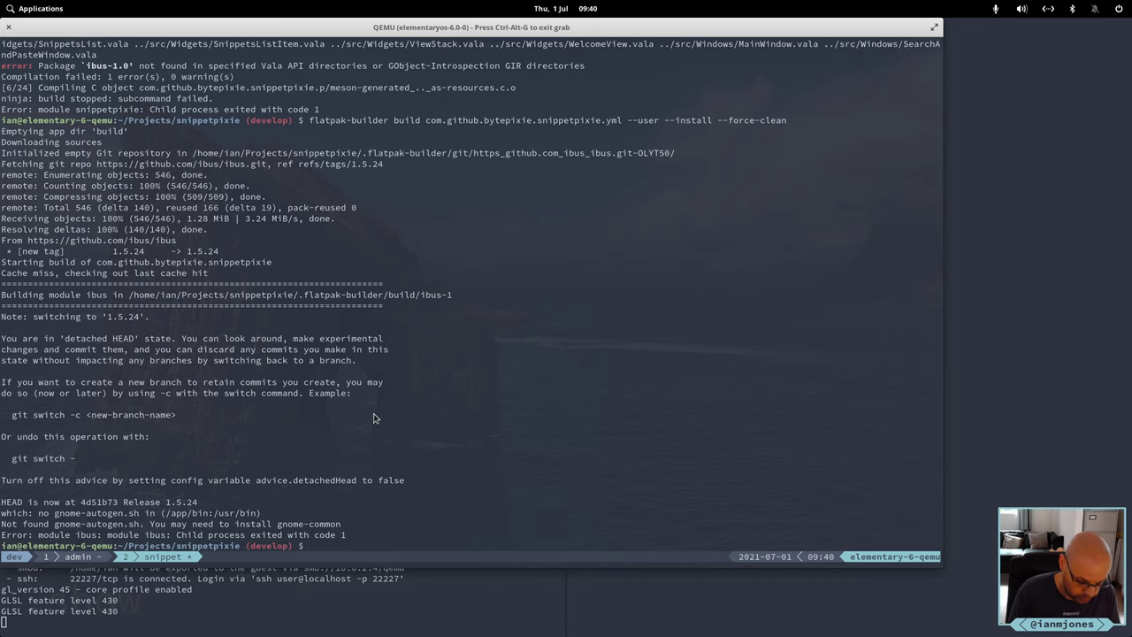
Switch to the Code editor and change the ibus module's buildsystem to cmake in the Flatpak manifest
key(super+Right)
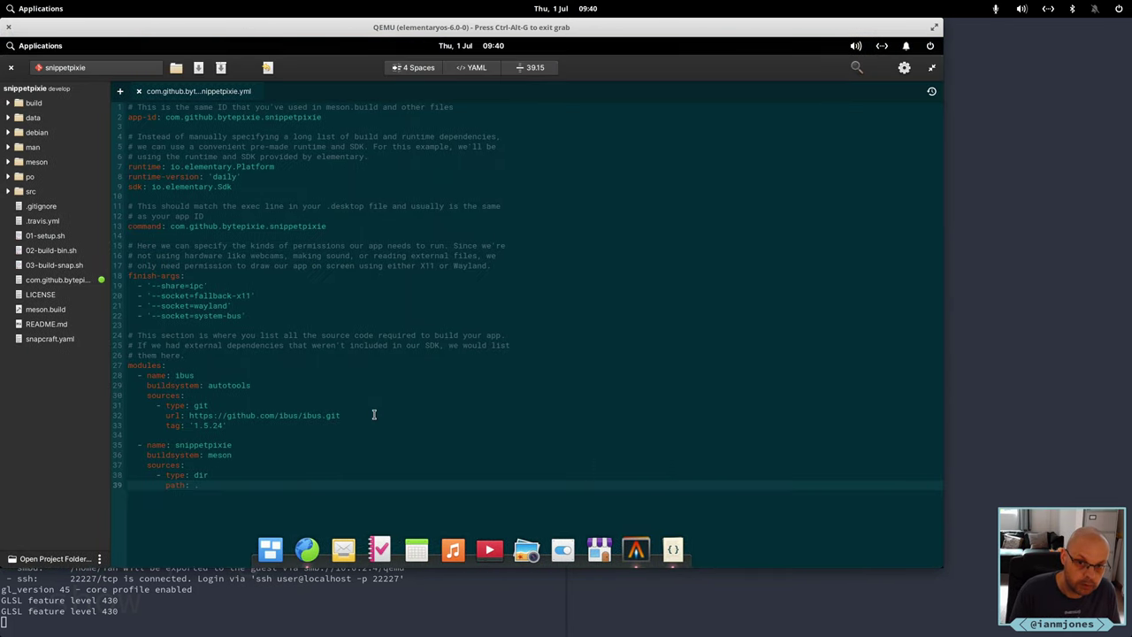
key(Up)
key(Up)
key(Up)
key(Up)
key(Up)
key(Up)
key(Up)
key(Up)
key(Up)
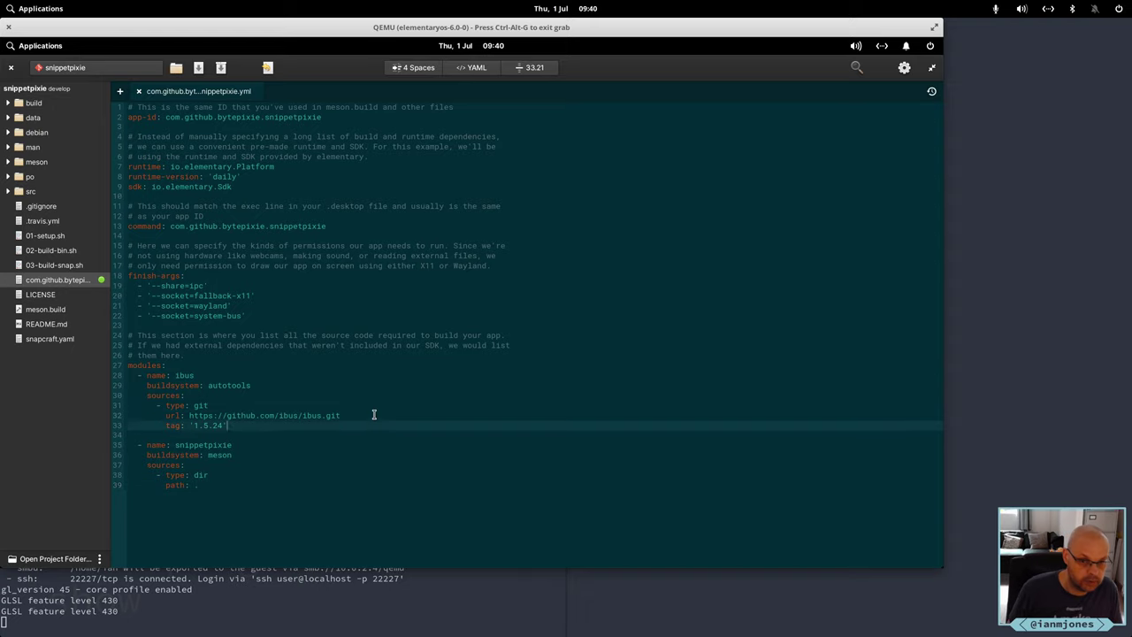
key(Up)
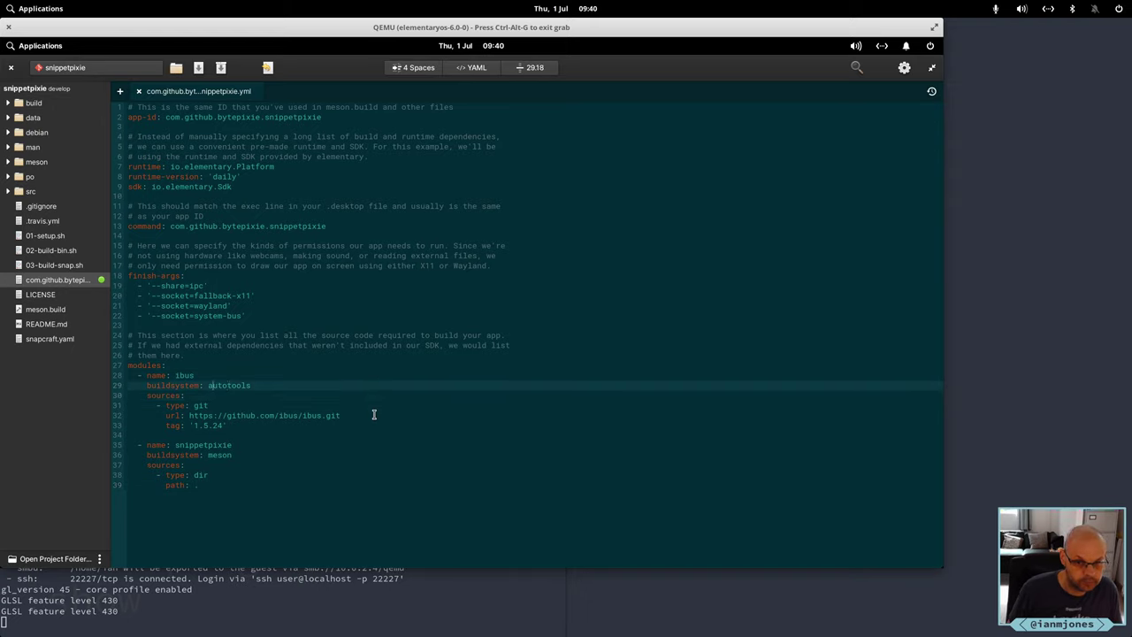
key(shift+End)
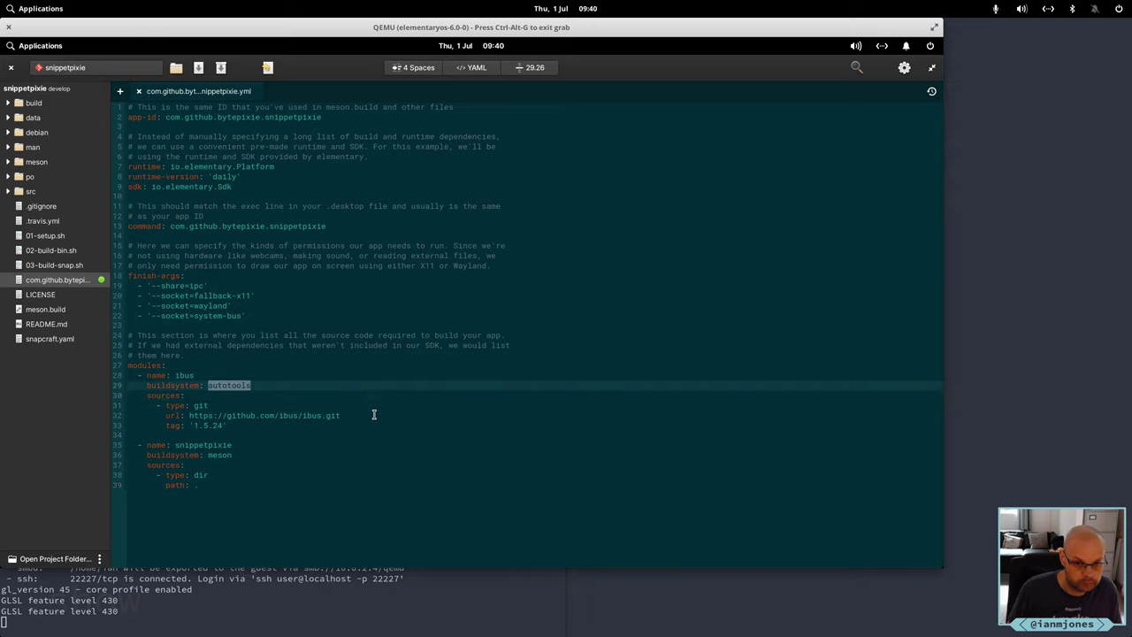
text(cmake)
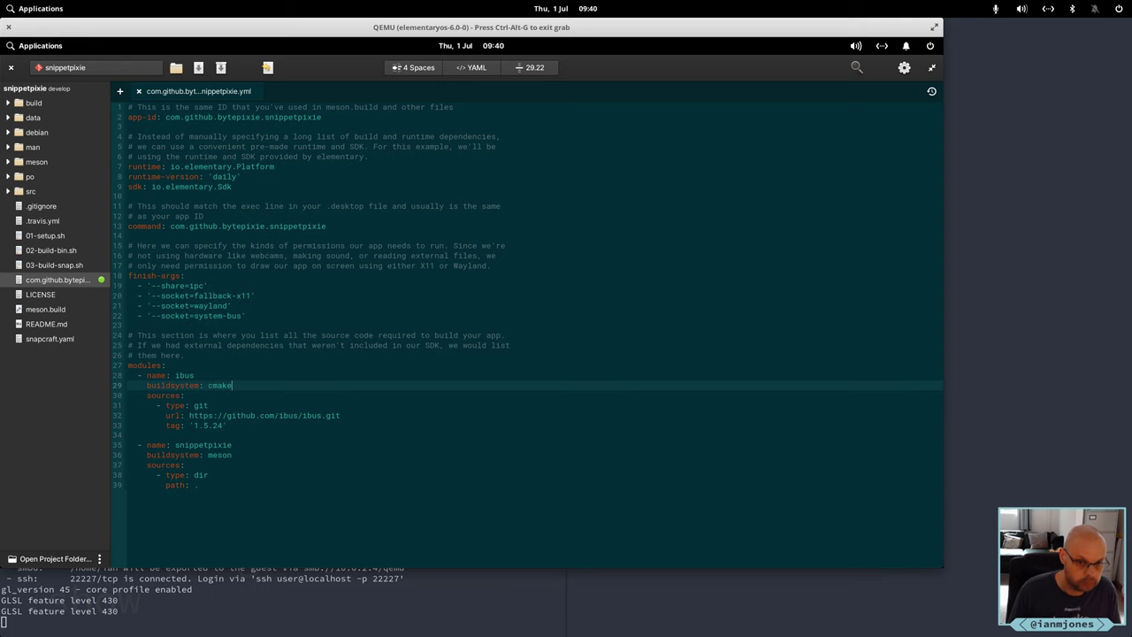
Switch to the terminal and rerun flatpak-builder build com.github.bytepixie.snippetpixie.yml --user --install --force-clean with the cmake setting
key(alt+Tab)
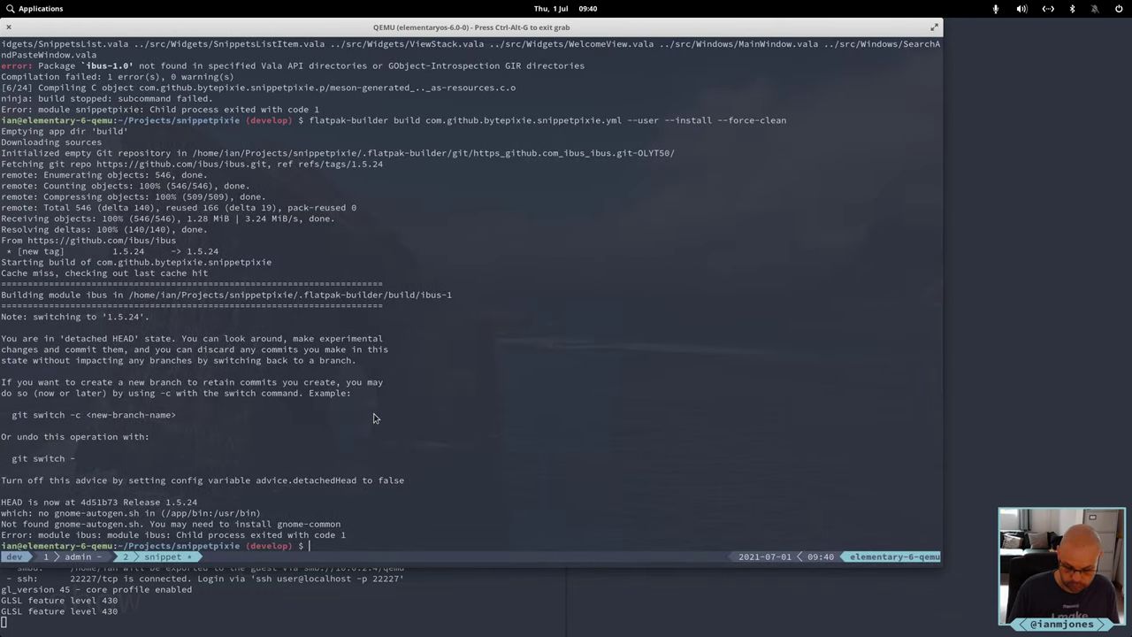
key(Up)
key(Return)
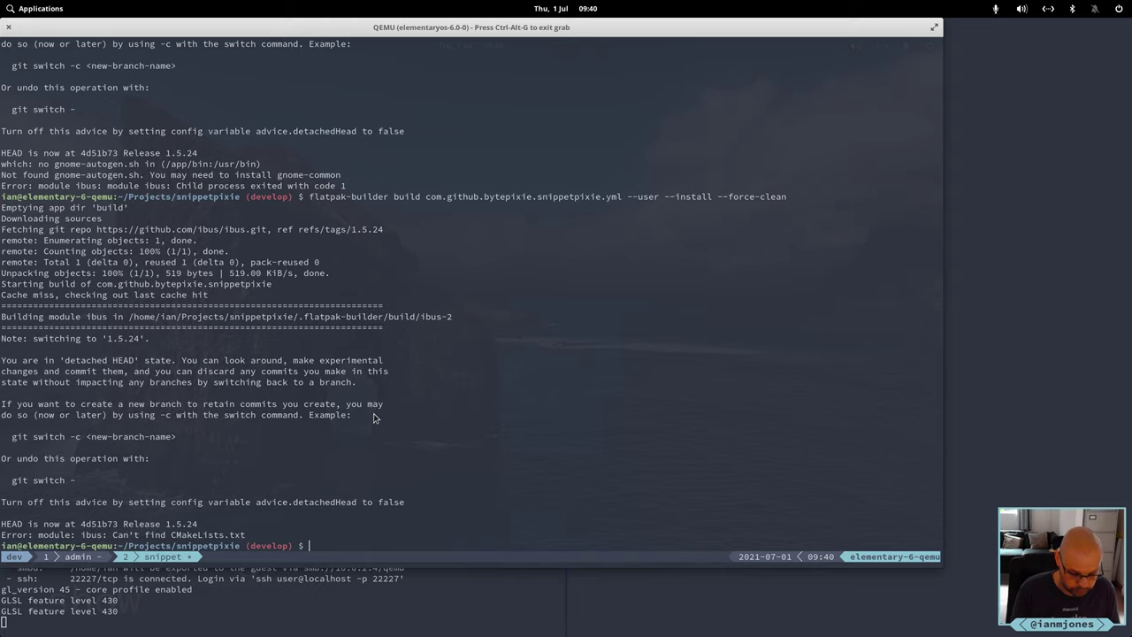
Switch to the browser, go back to the ibus repository's file list and open .travis.yml separately
key(alt+Tab)
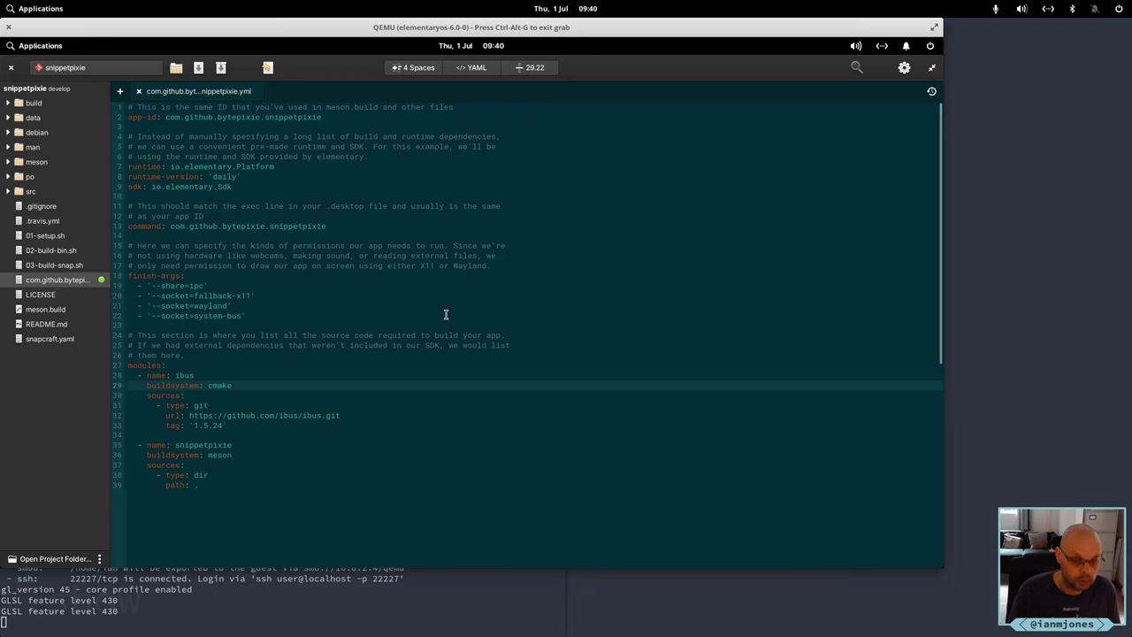
key(alt+Tab)
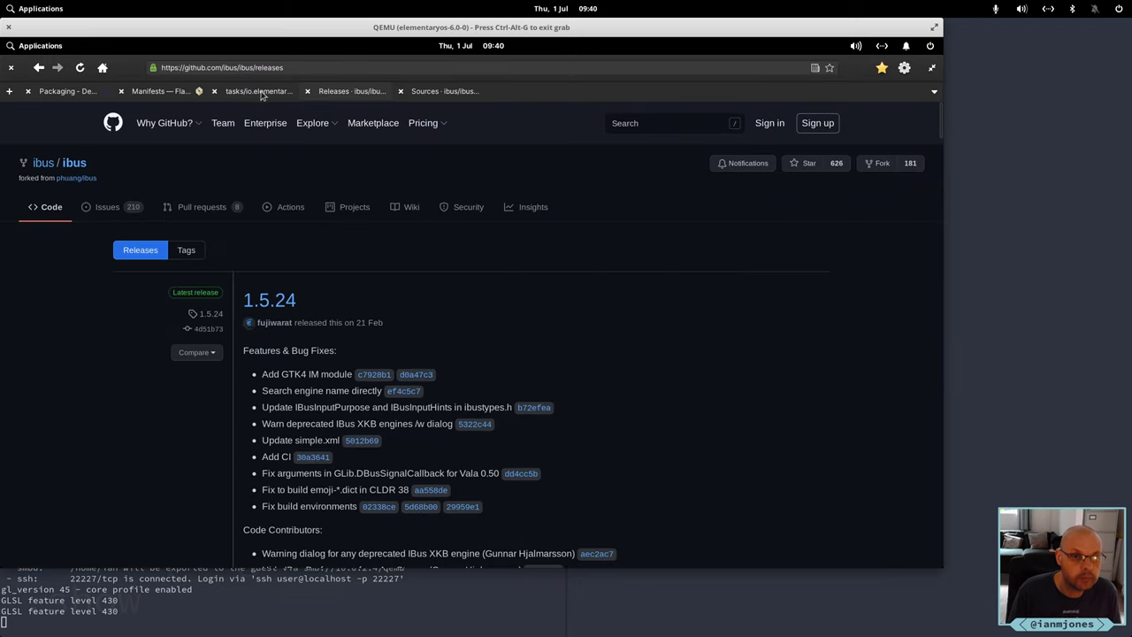
click(39, 69)
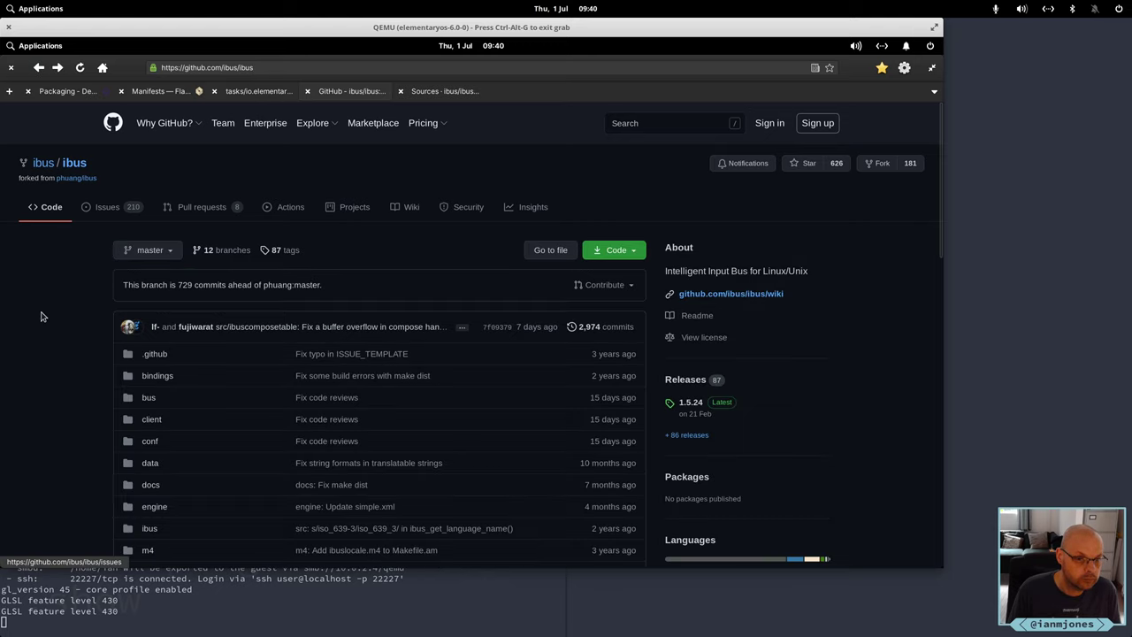
scroll(41, 315, down, 3)
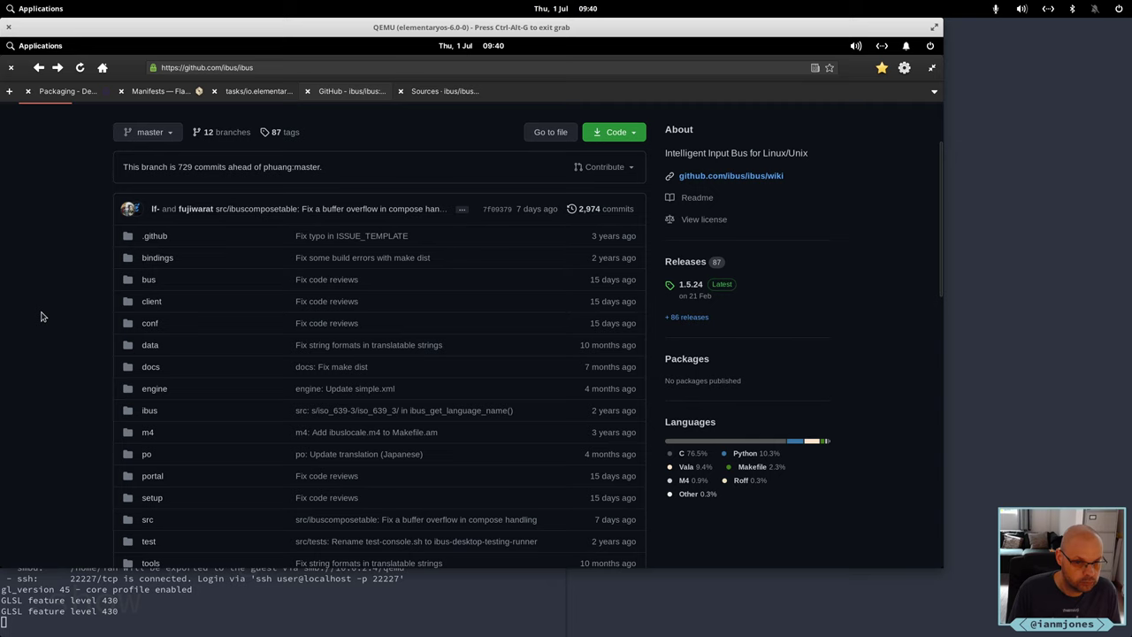
scroll(41, 315, down, 3)
scroll(41, 316, down, 3)
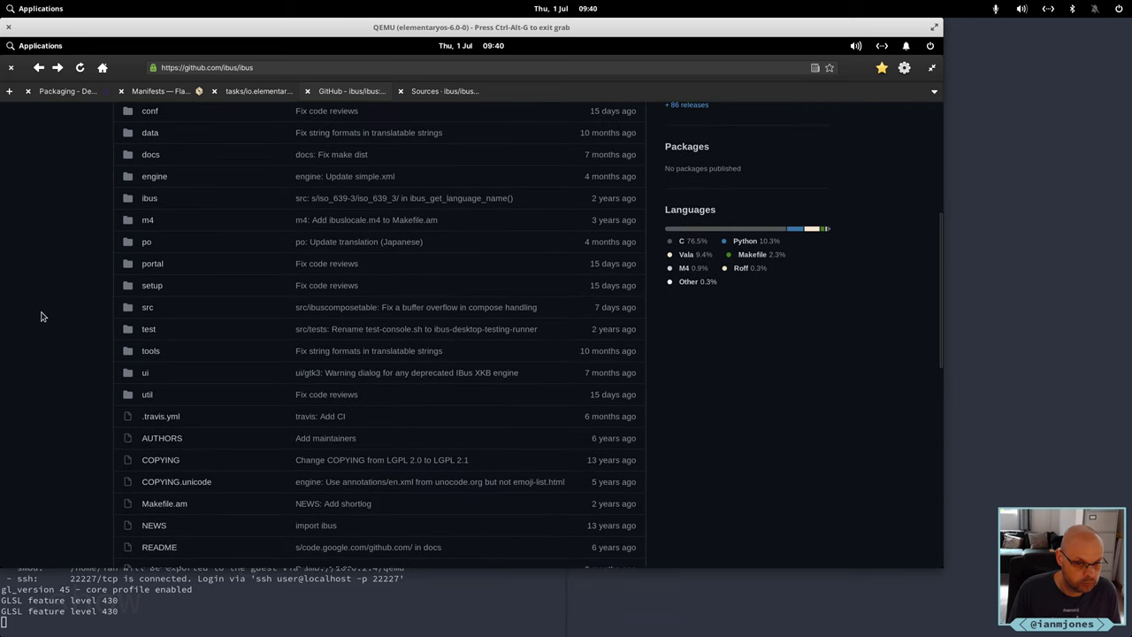
scroll(41, 316, down, 3)
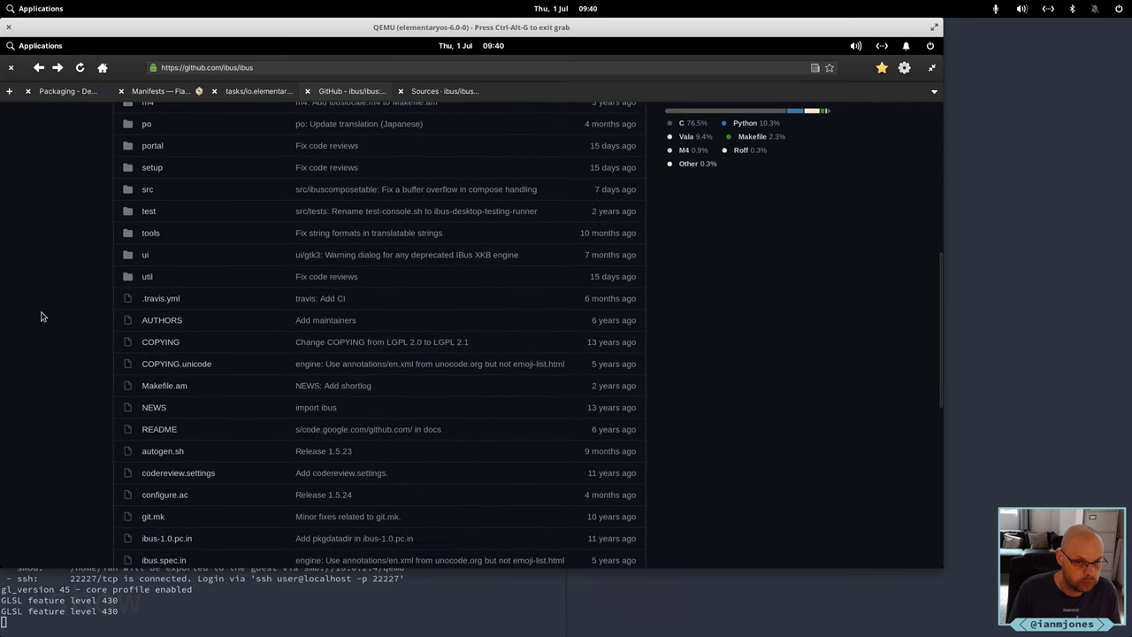
middle_click(157, 300)
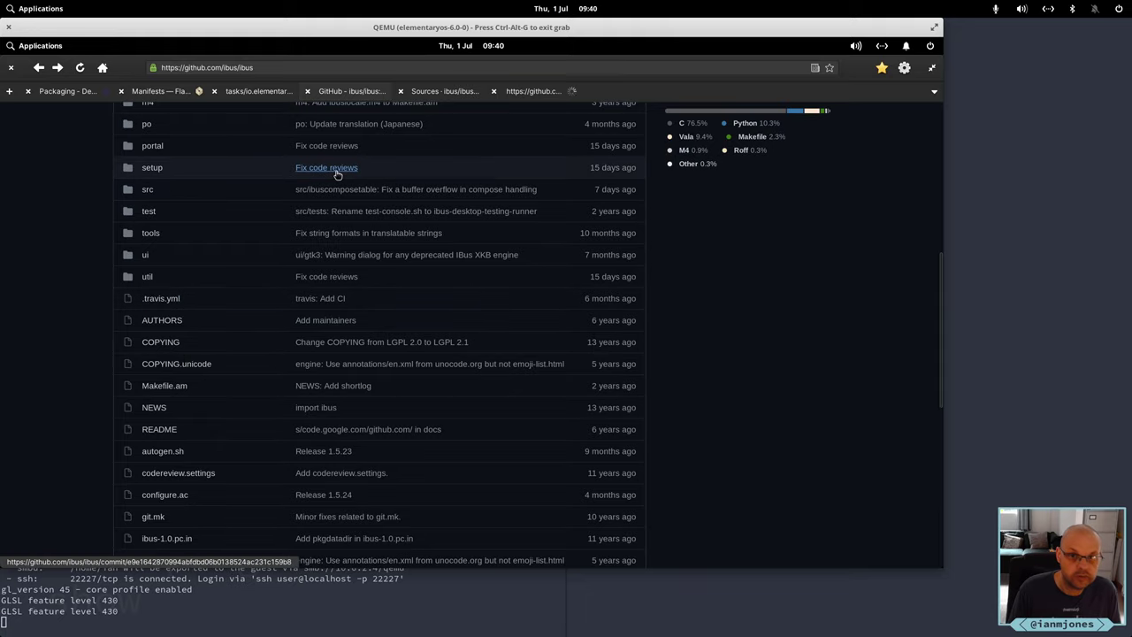
click(539, 96)
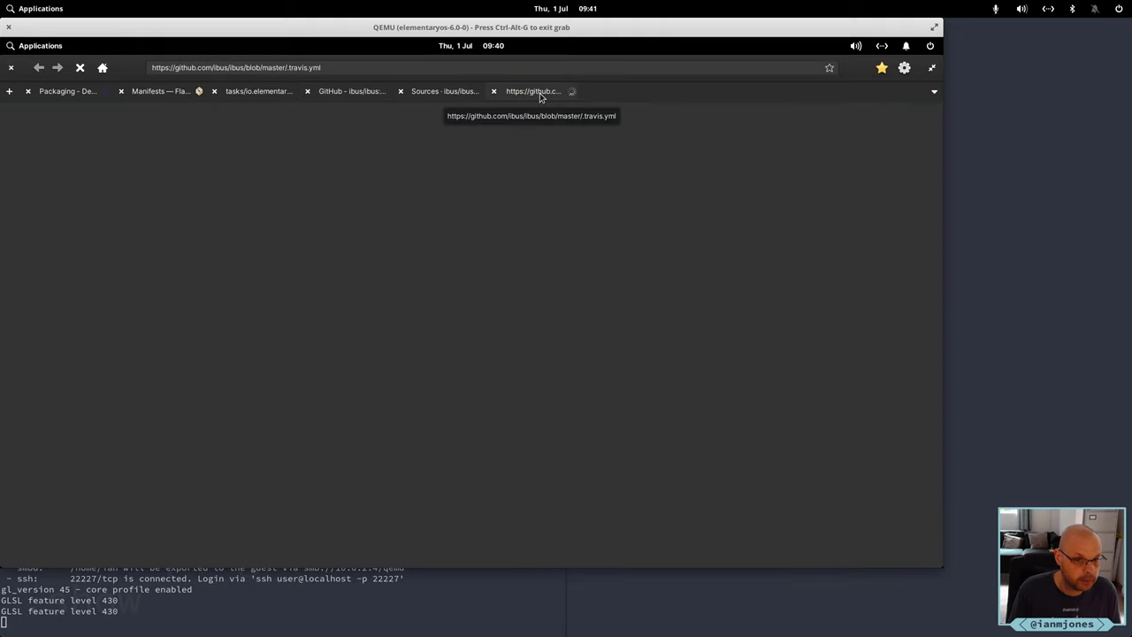
Close the ibus wiki's Sources page and check the ibus repository's root files for build system files
click(433, 92)
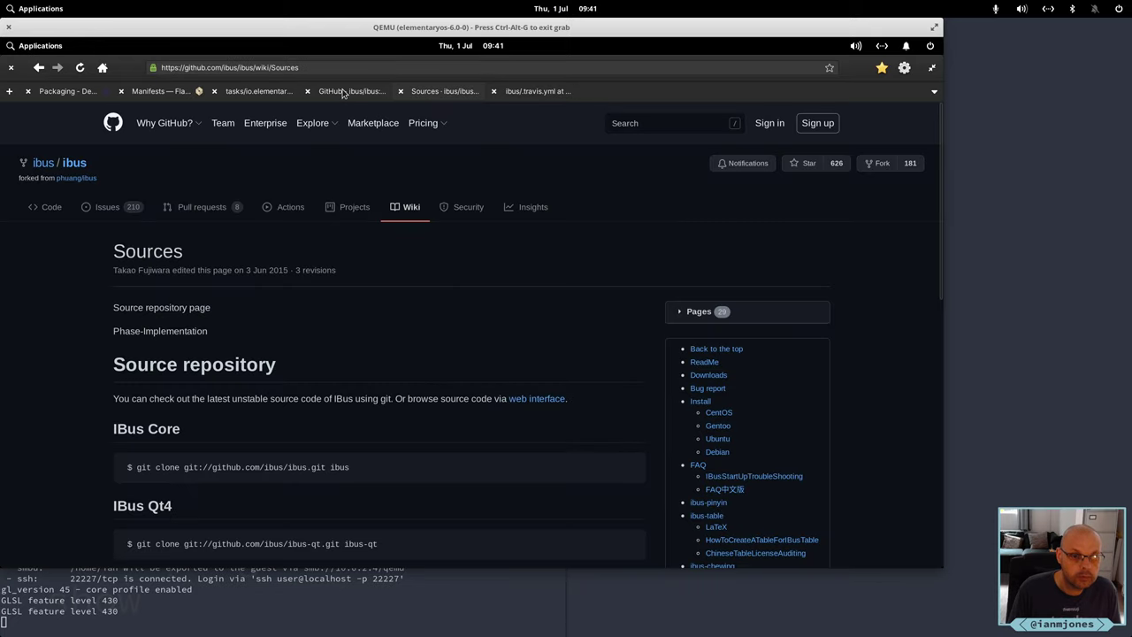
mouse_move(314, 123)
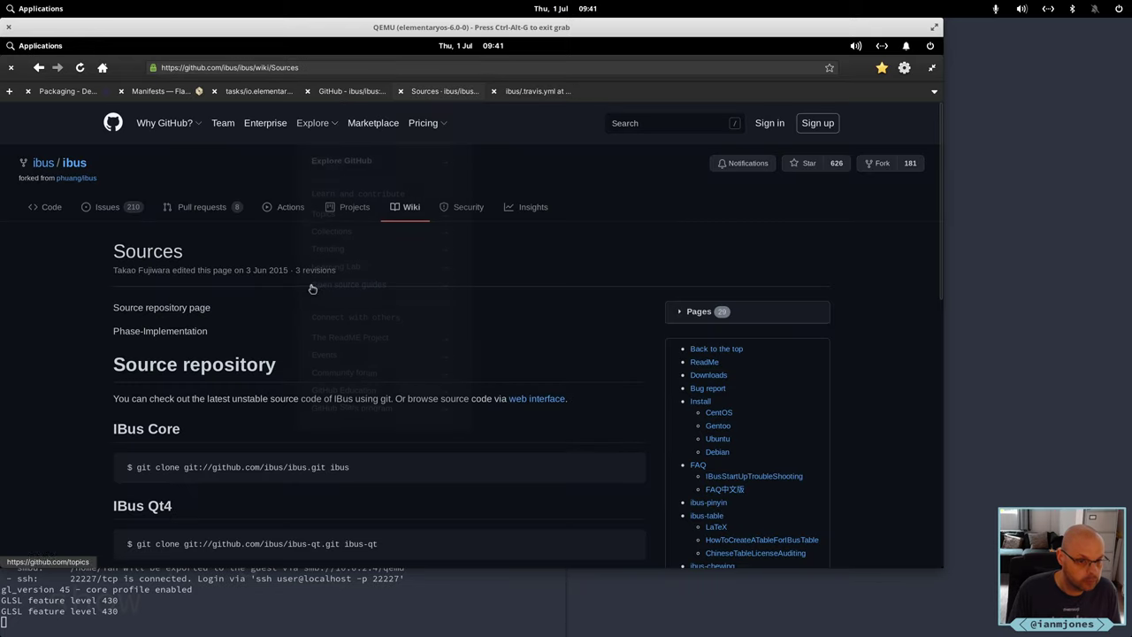
click(400, 91)
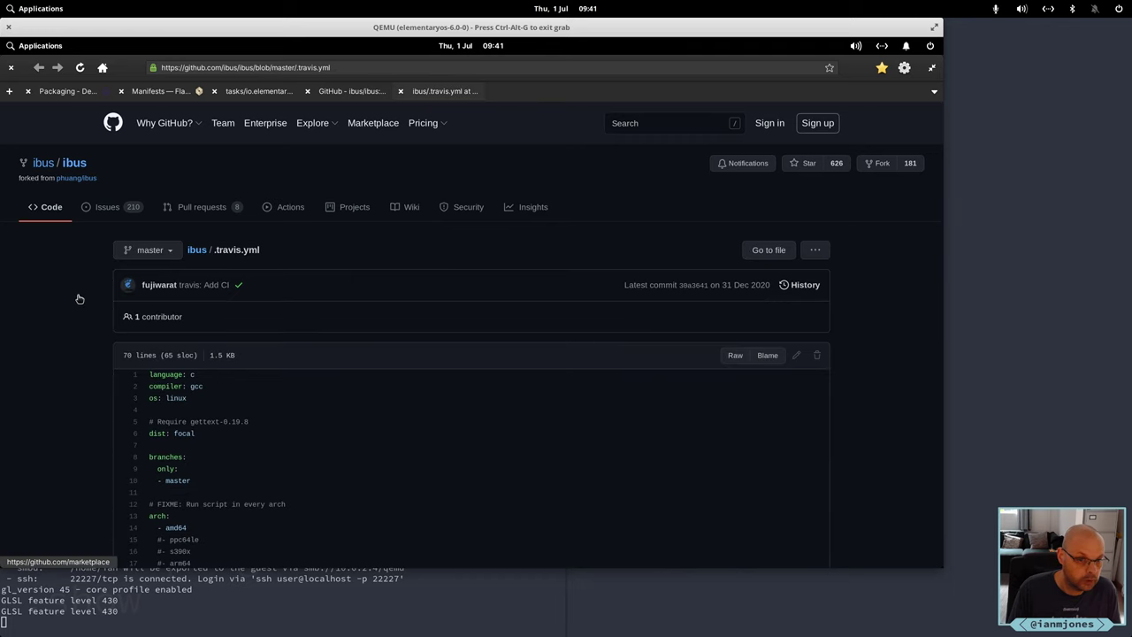
click(351, 91)
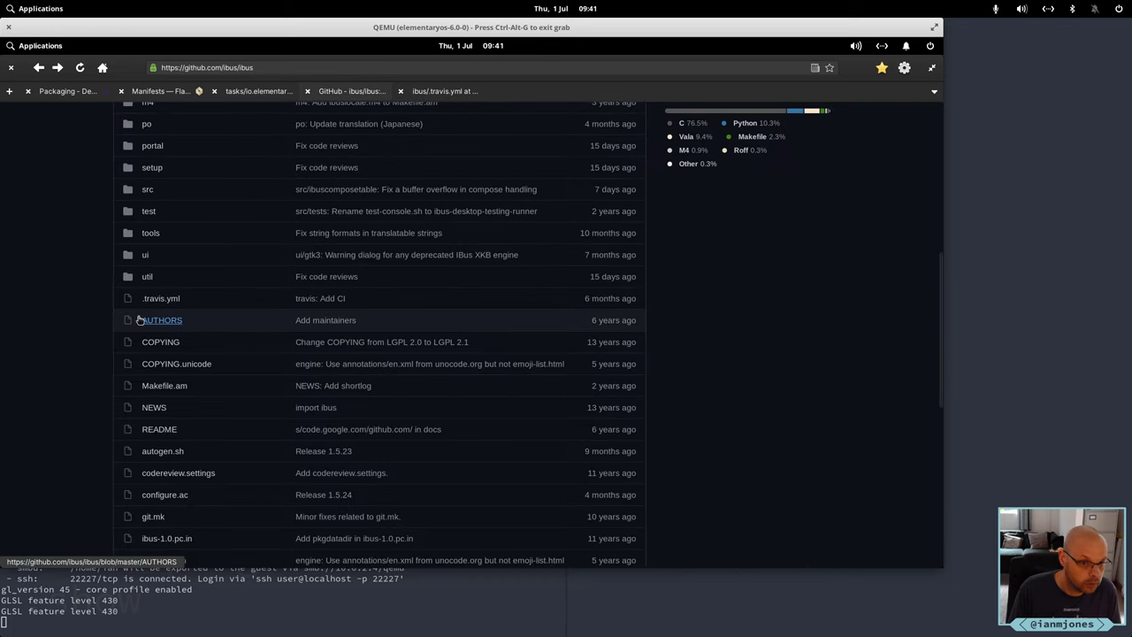
scroll(71, 288, down, 2)
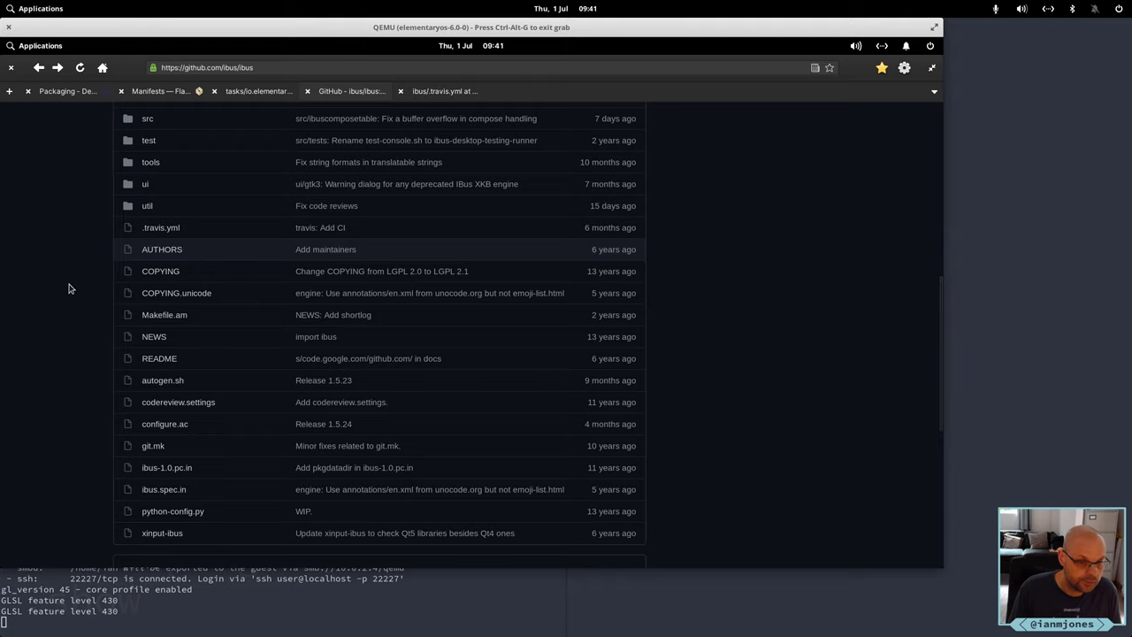
Examine the apt packages and build script in ibus's .travis.yml for the autogen.sh requirements and configure options
click(443, 92)
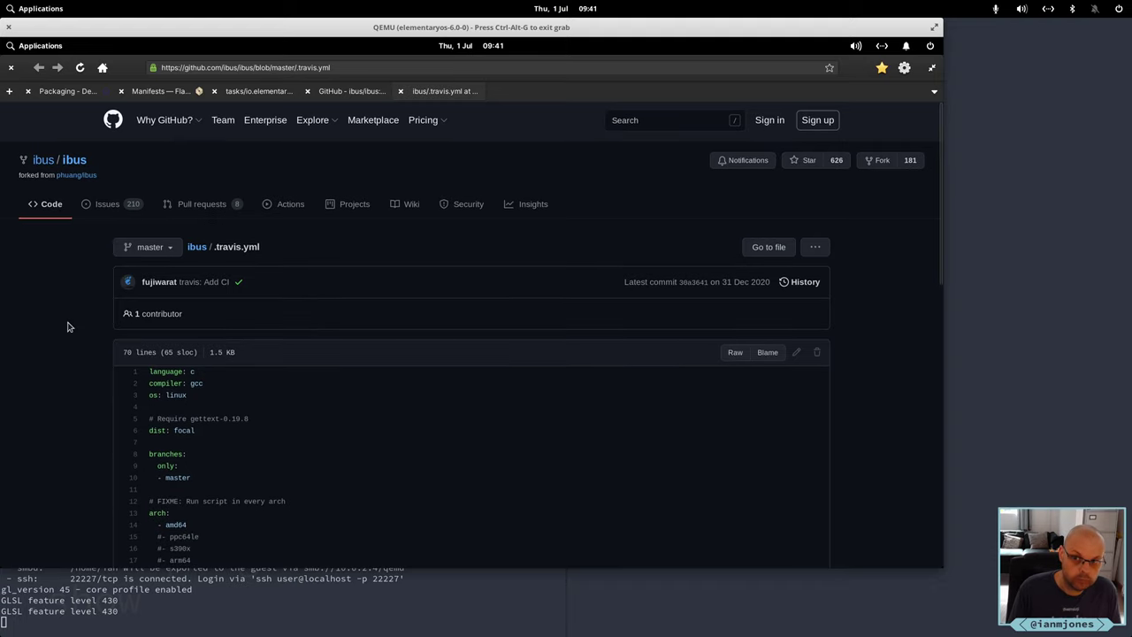
scroll(67, 327, down, 1)
scroll(67, 327, down, 5)
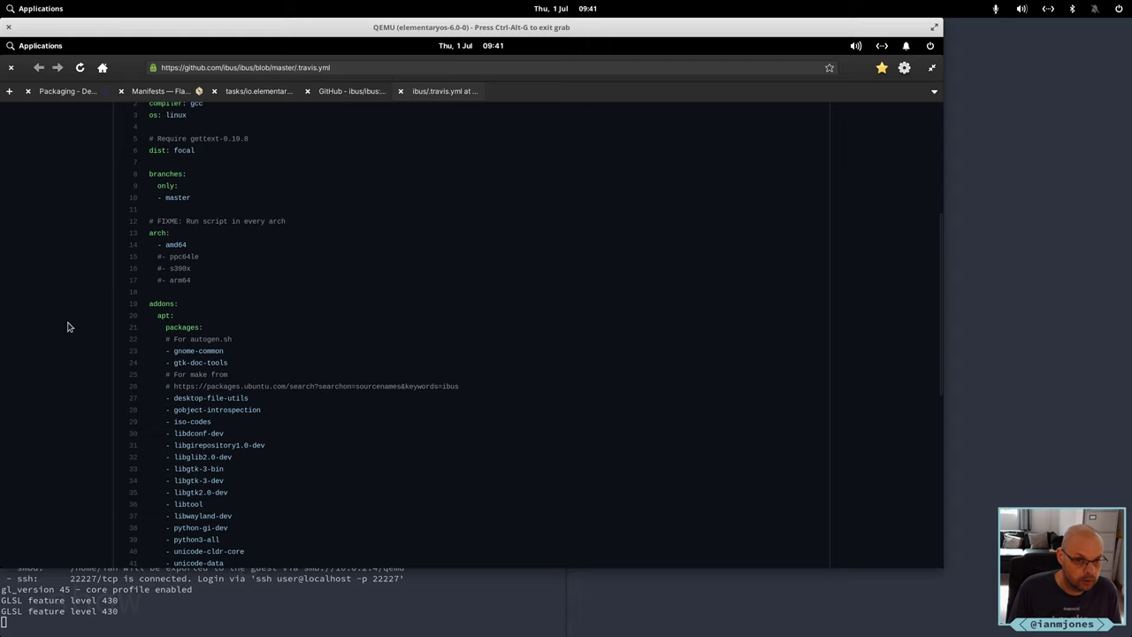
scroll(67, 328, down, 2)
scroll(67, 327, down, 1)
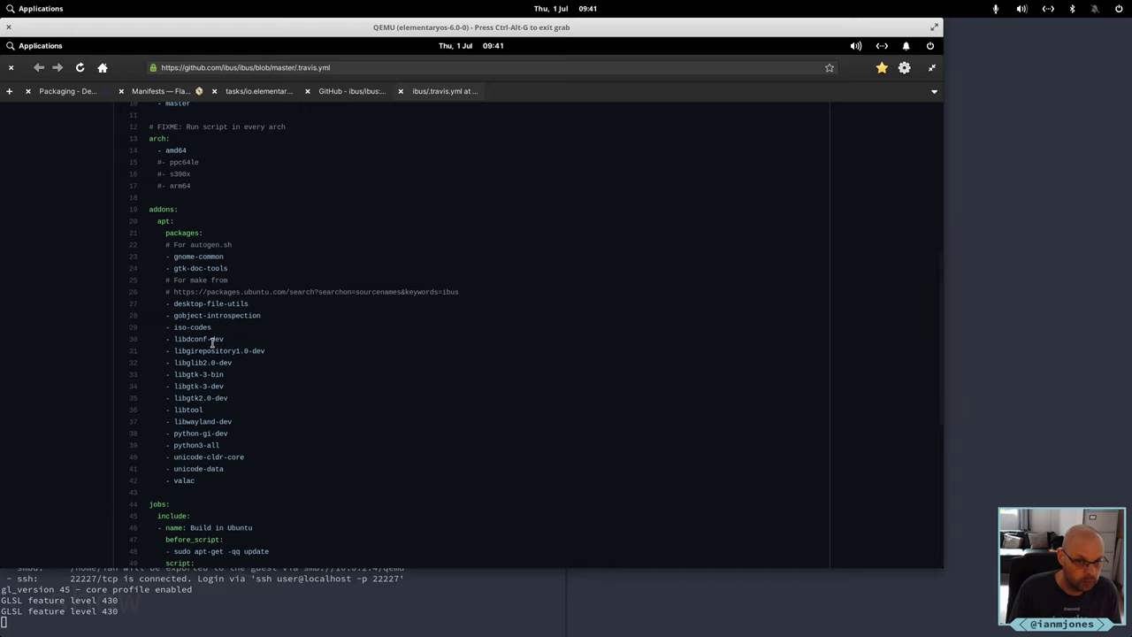
scroll(212, 342, down, 2)
scroll(212, 343, down, 3)
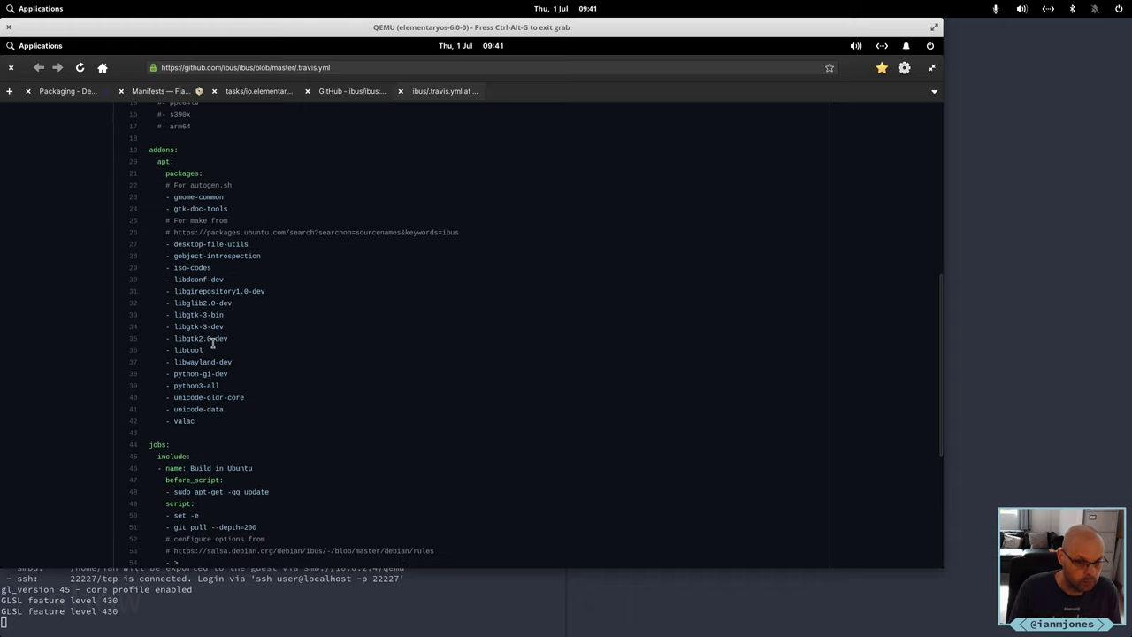
scroll(212, 343, down, 3)
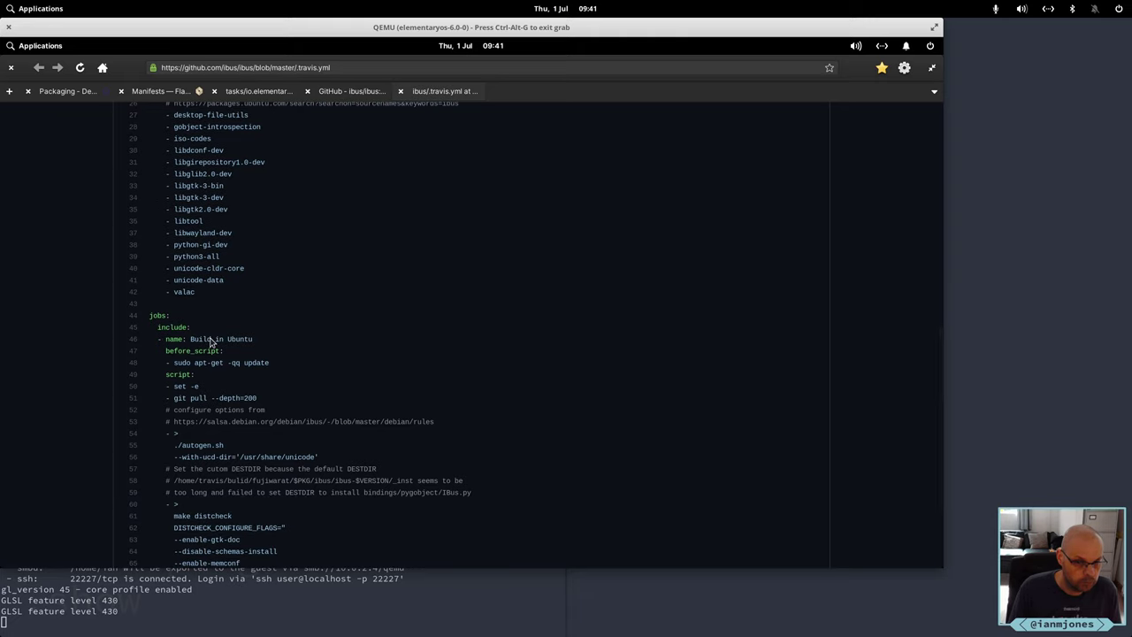
scroll(212, 342, down, 5)
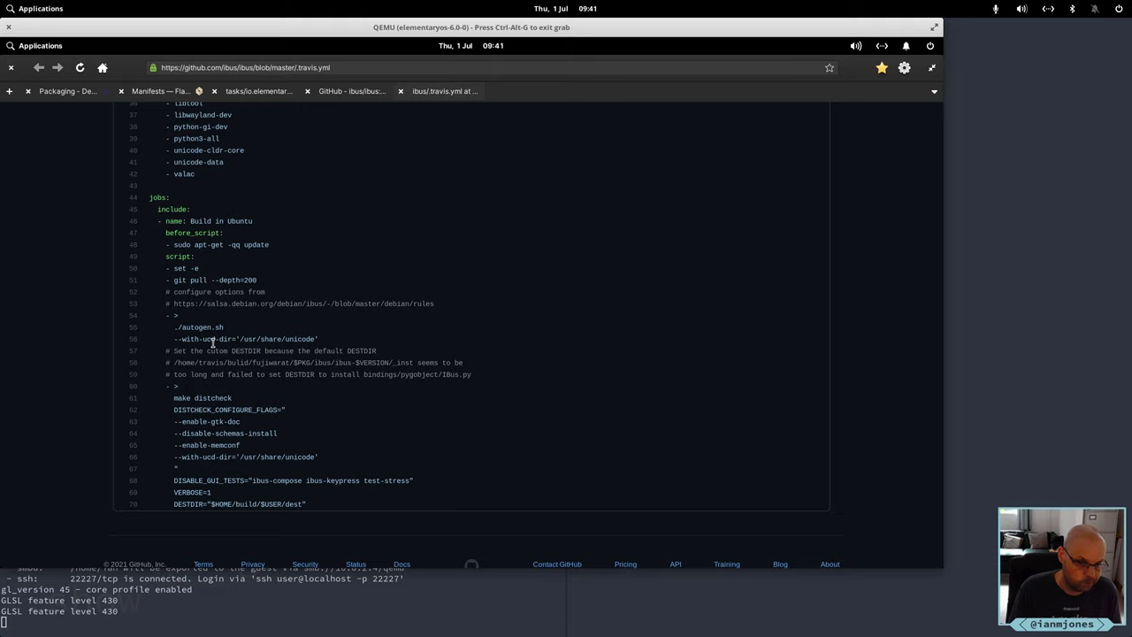
scroll(213, 342, up, 1)
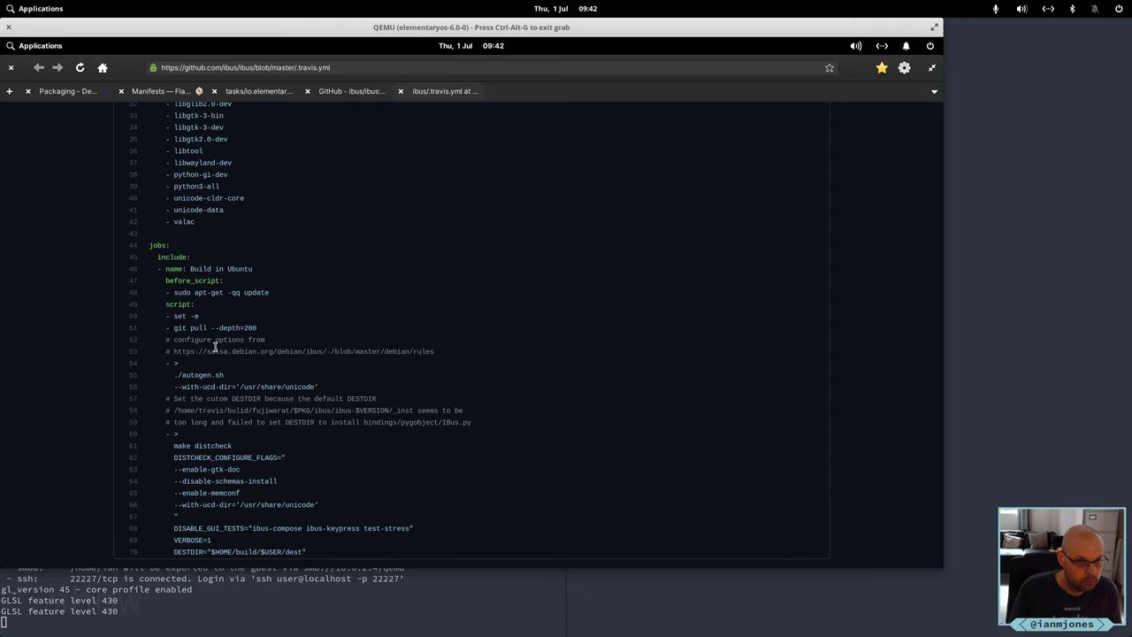
scroll(214, 344, up, 2)
scroll(214, 345, up, 5)
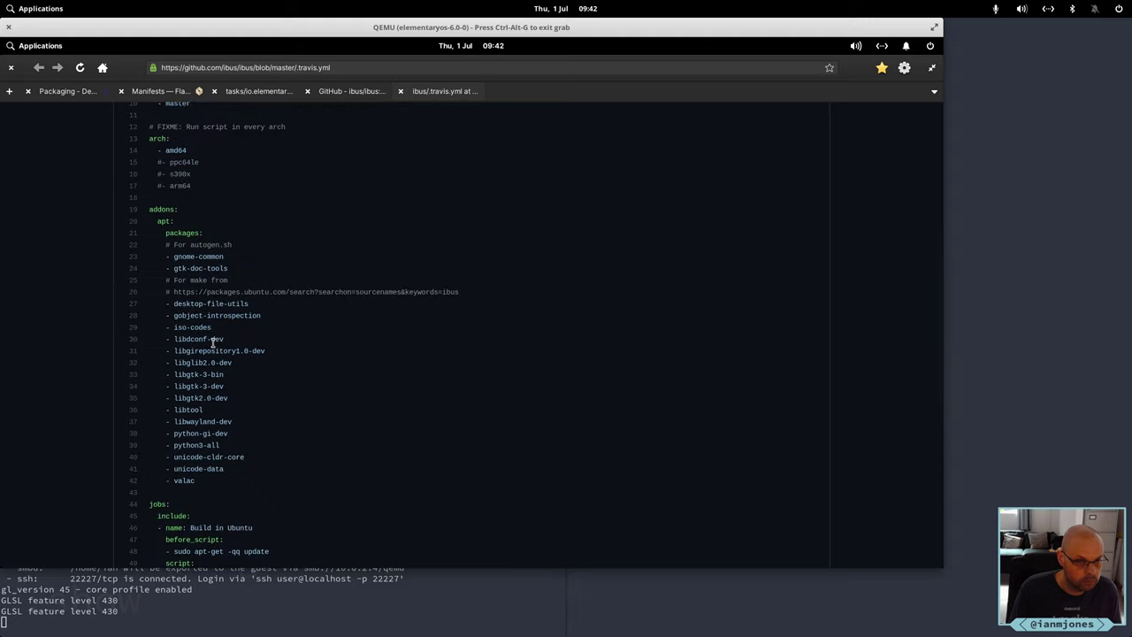
scroll(213, 343, up, 1)
scroll(213, 344, up, 1)
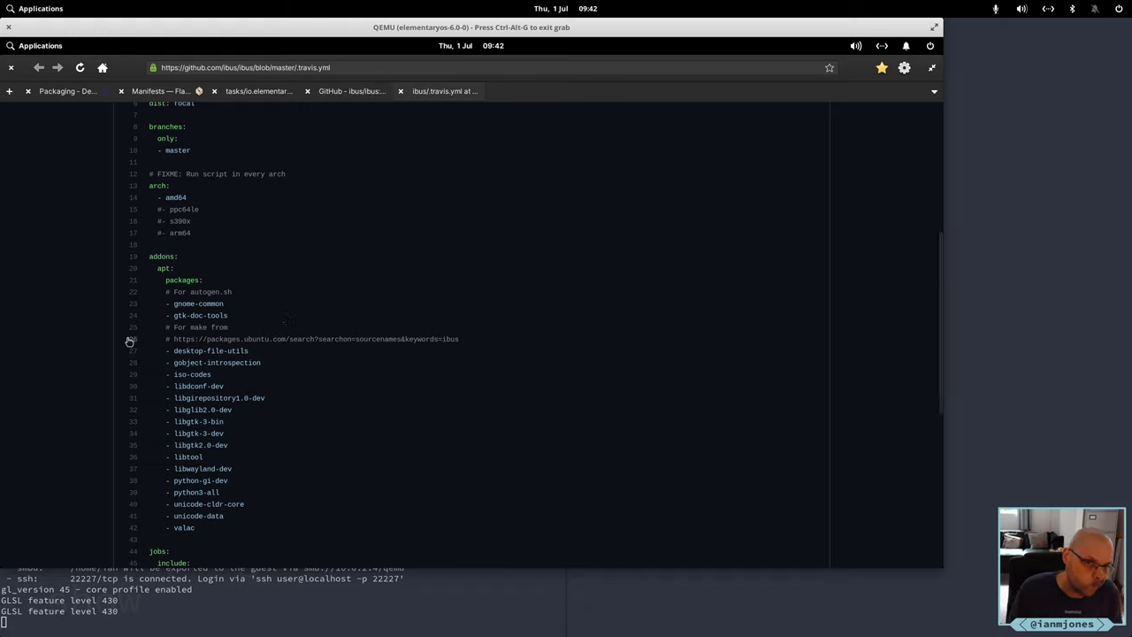
Review the io.elementary.tasks.yml manifest for how its modules declare buildsystem, cleanup and config-opts
click(340, 93)
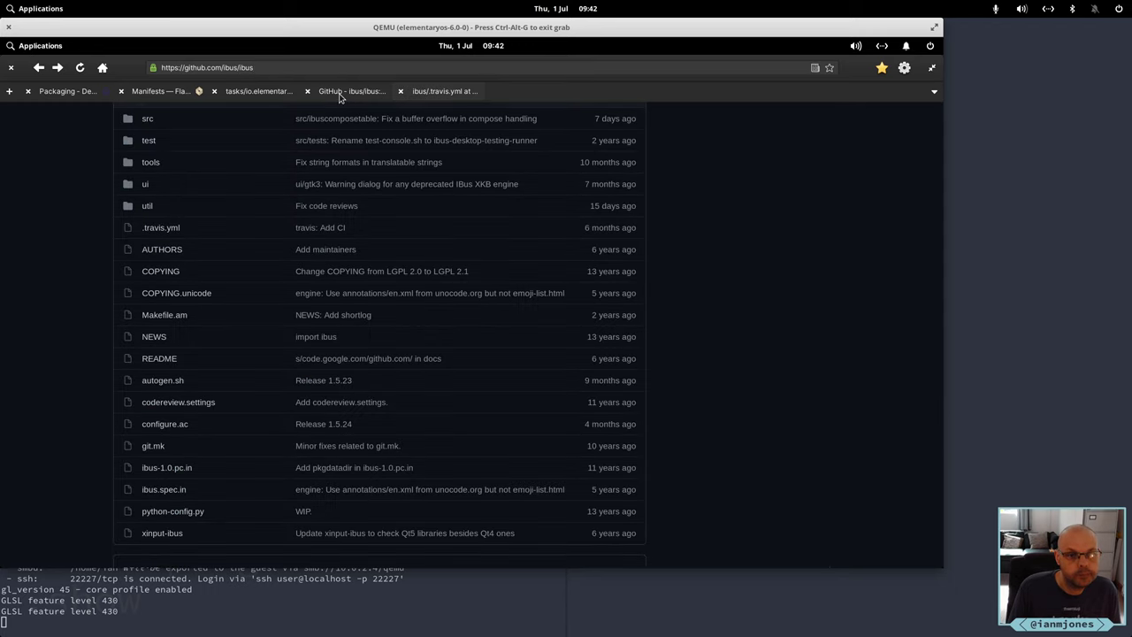
click(254, 94)
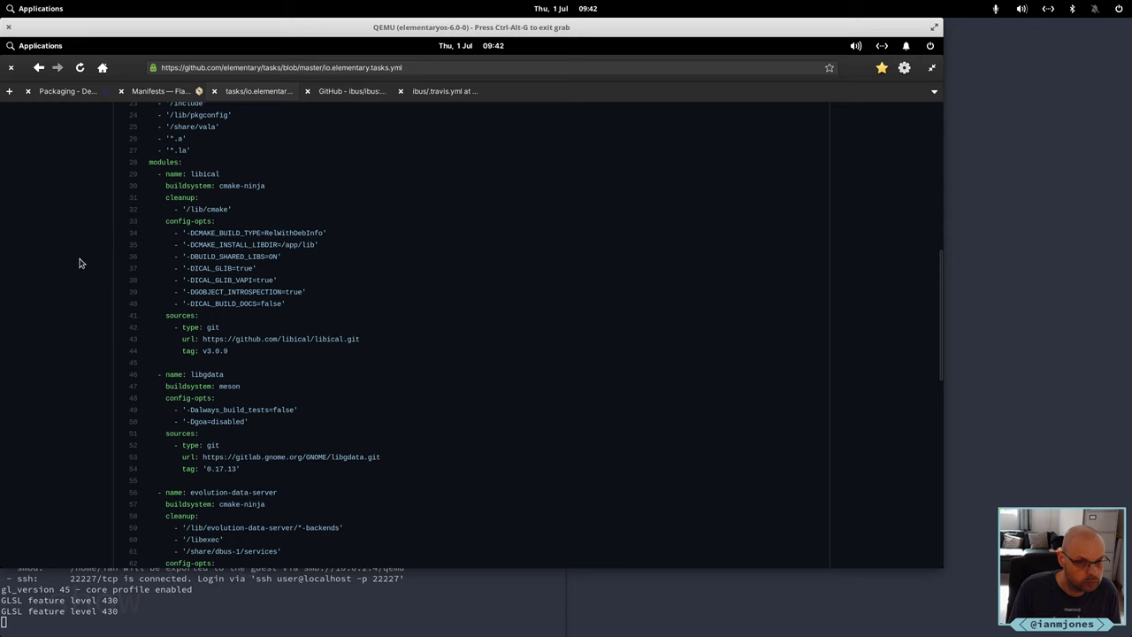
scroll(79, 263, up, 2)
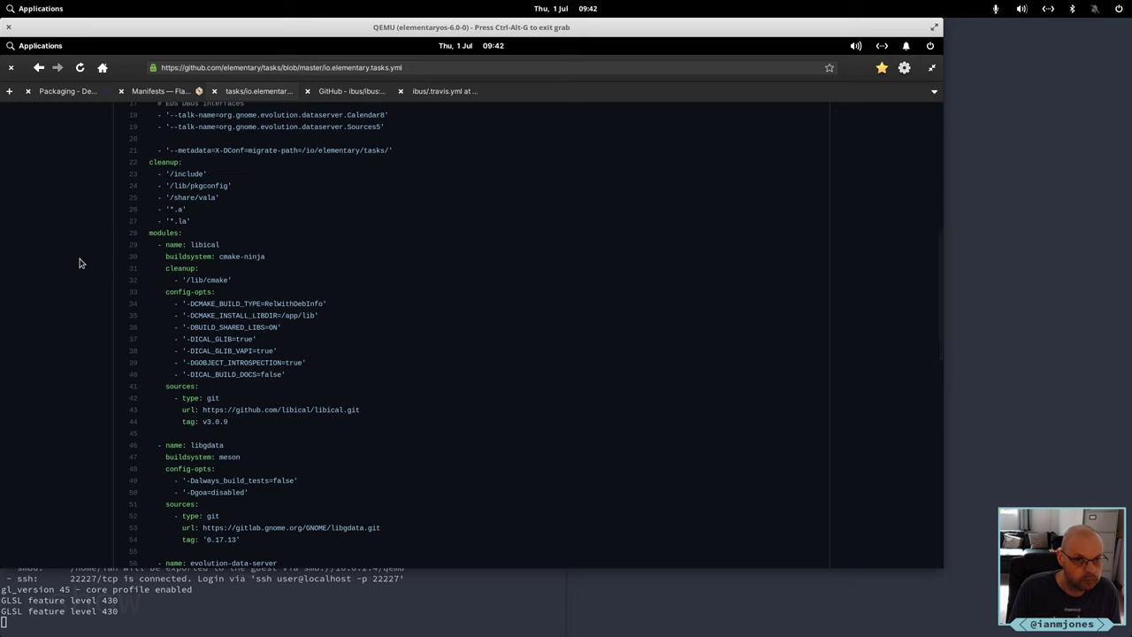
scroll(78, 263, up, 5)
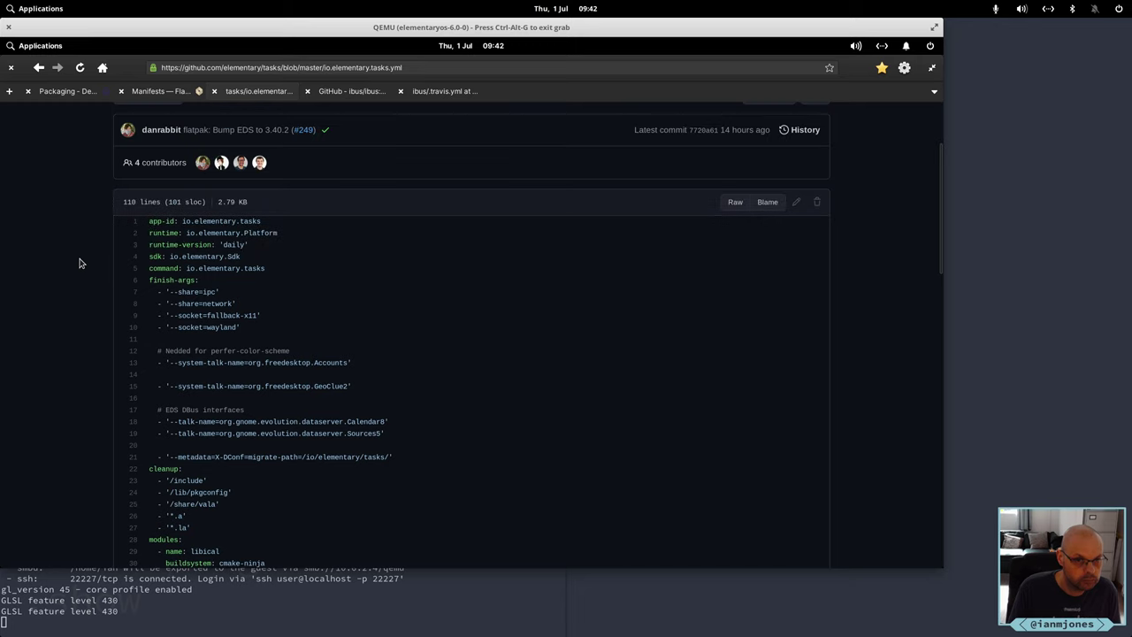
scroll(79, 262, down, 5)
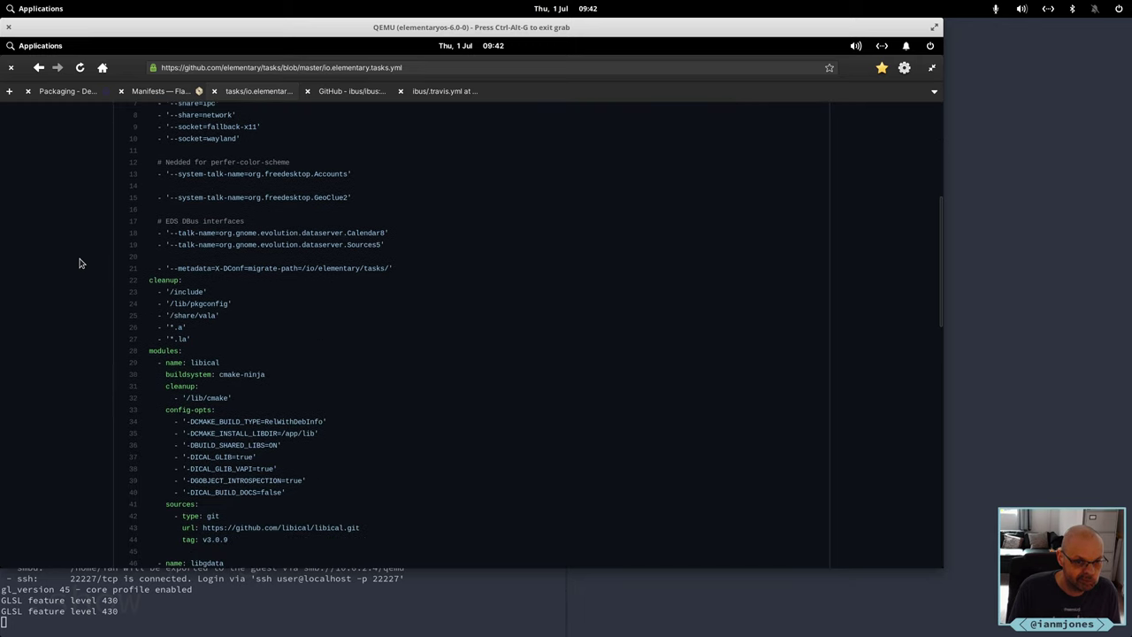
scroll(78, 262, down, 6)
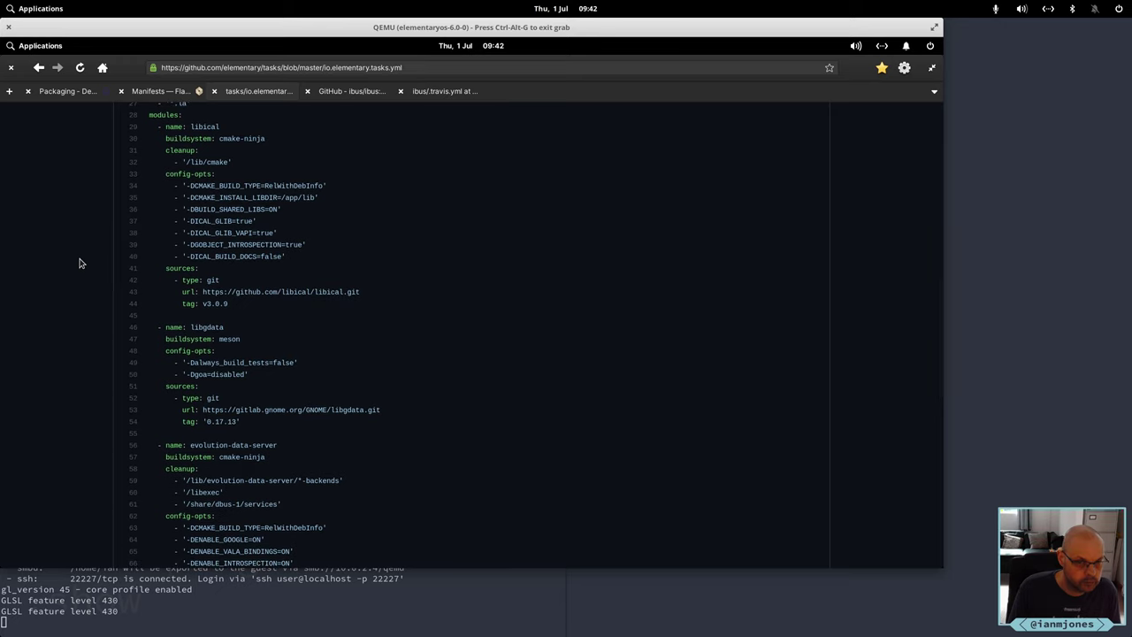
Examine the remaining tasks manifest modules, from libical and libgdata through evolution-data-server, intltool, champlain and geocode-glib, for build settings and sources
scroll(79, 263, down, 1)
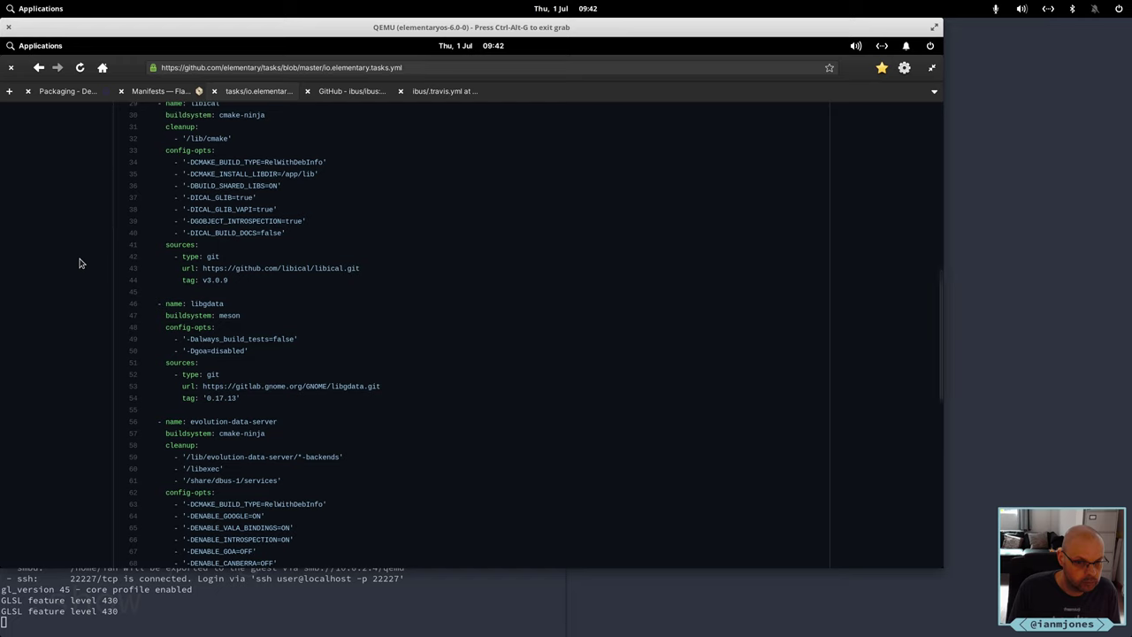
scroll(78, 263, down, 3)
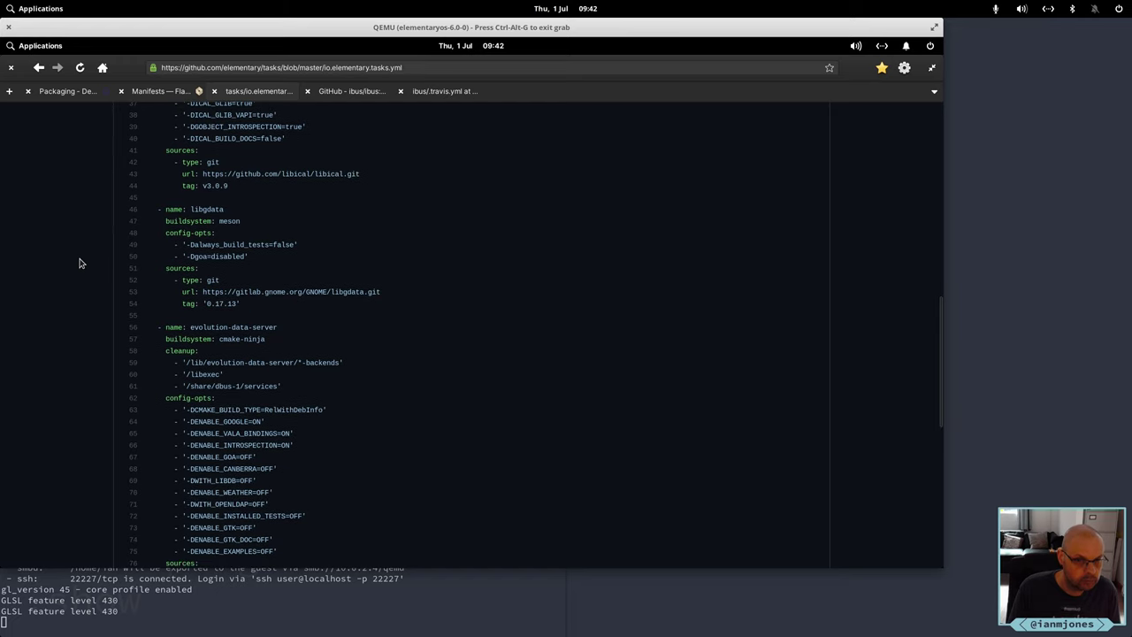
scroll(79, 262, down, 3)
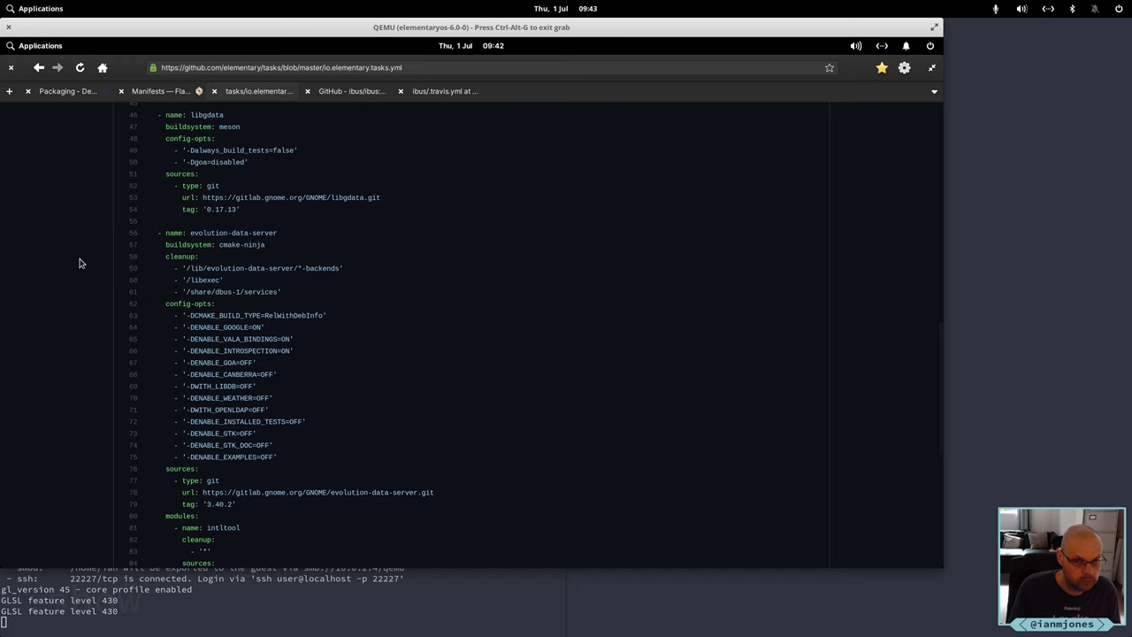
scroll(79, 262, down, 5)
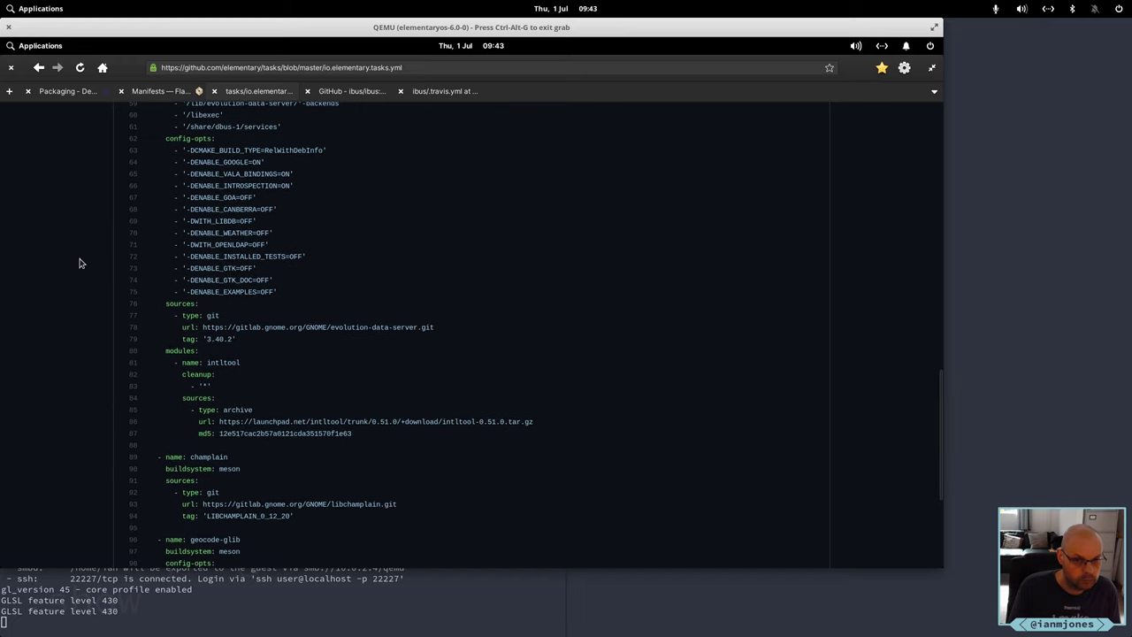
scroll(79, 263, down, 3)
scroll(78, 262, down, 3)
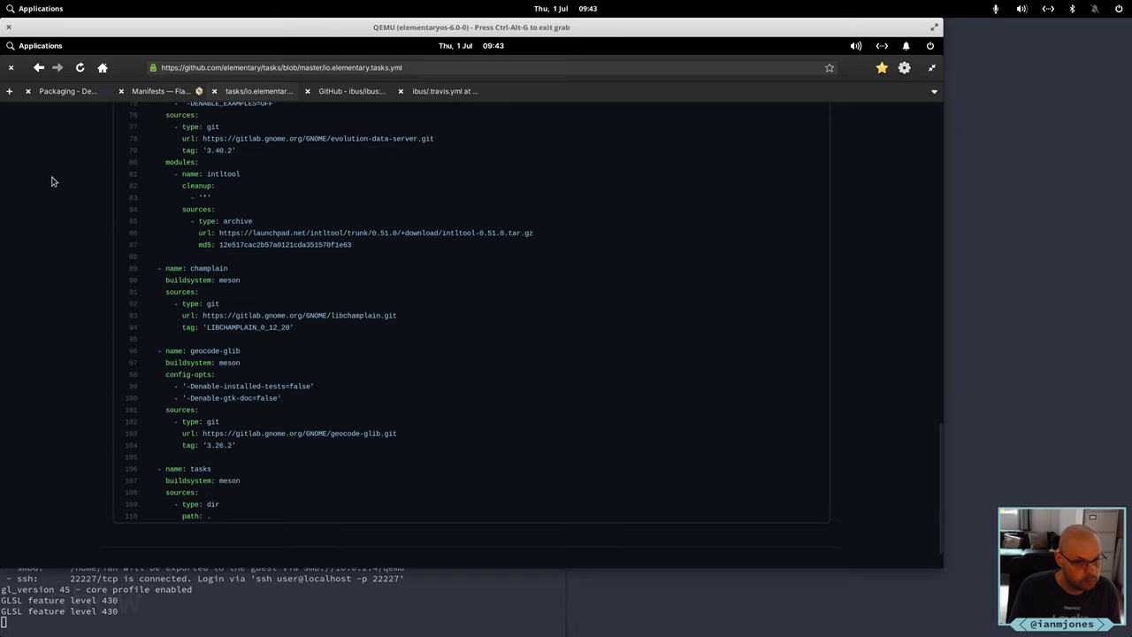
Leave the tasks manifest, open the elementary organization's GitHub page and search within the organization for autotools
click(39, 68)
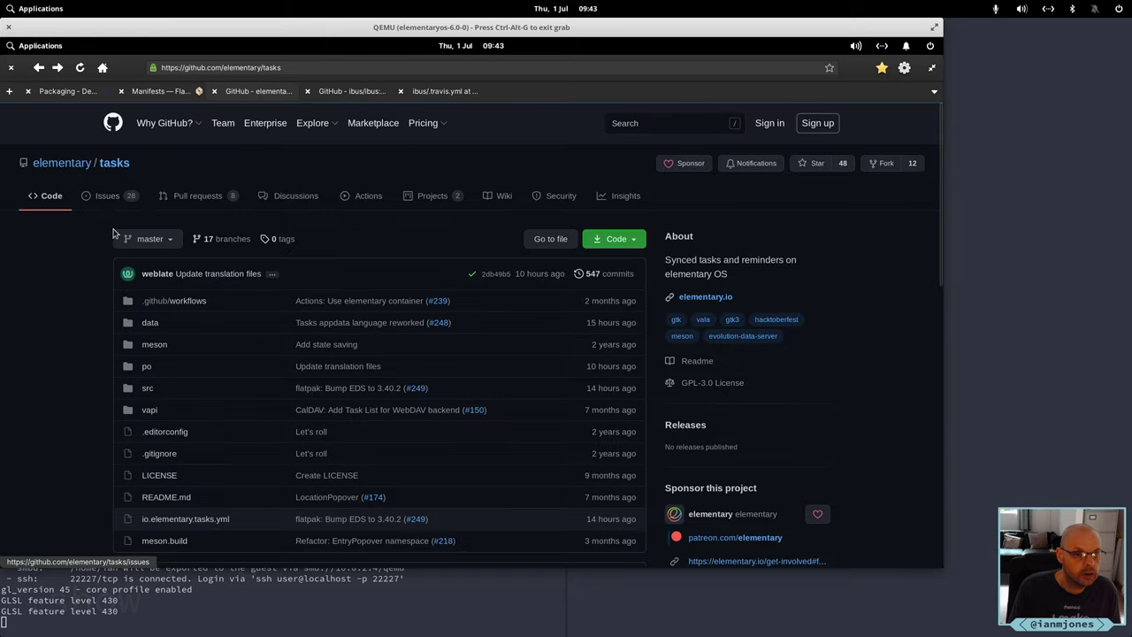
click(39, 68)
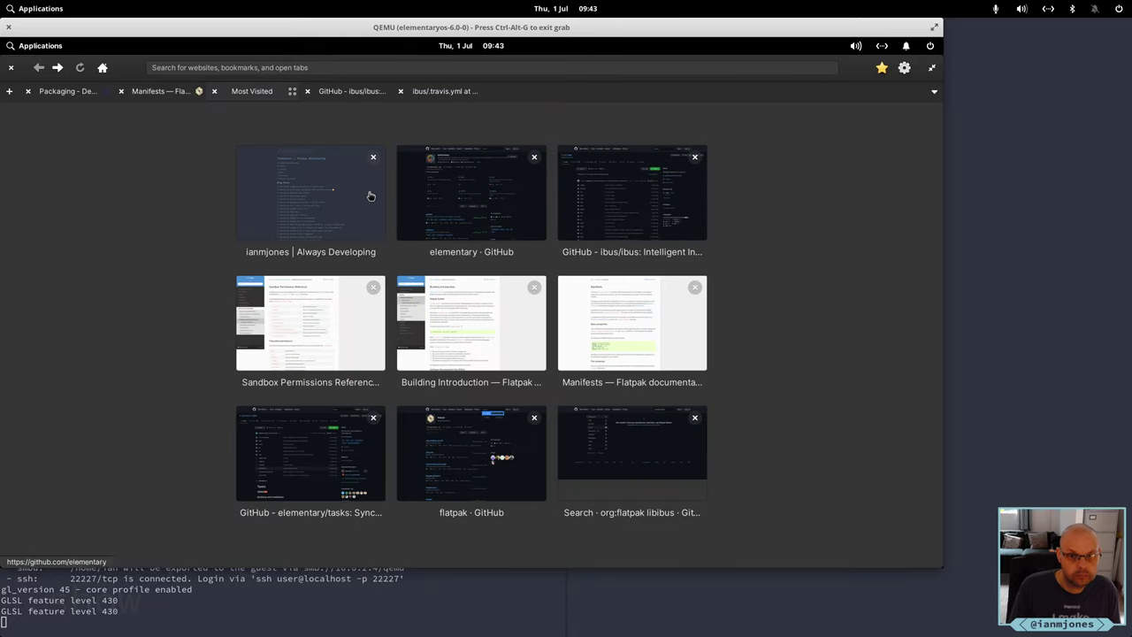
click(472, 215)
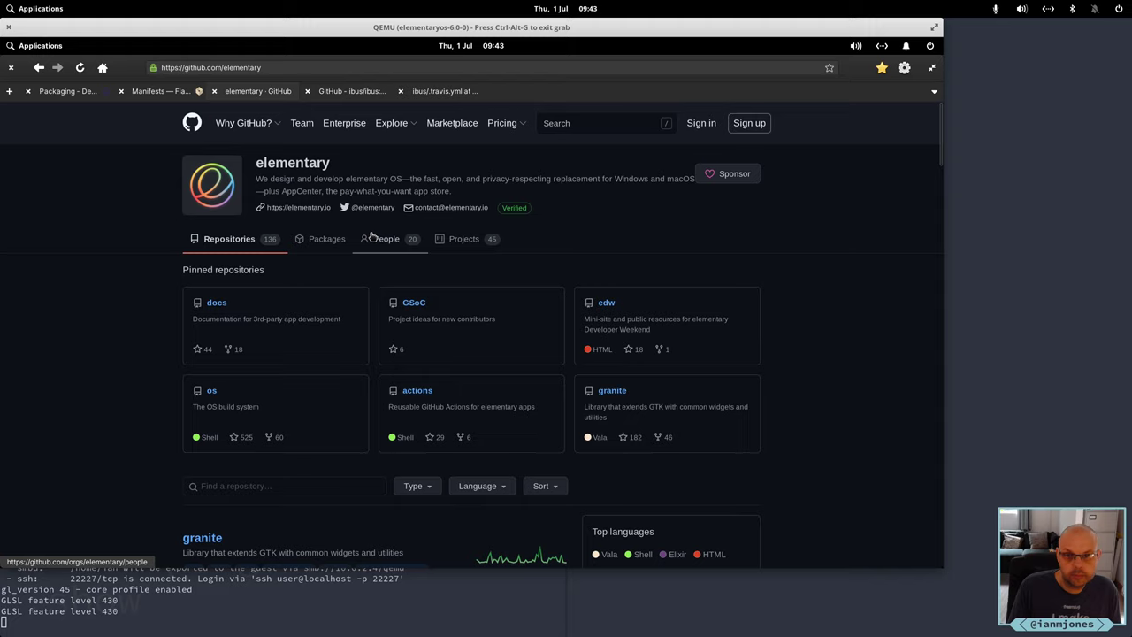
click(609, 124)
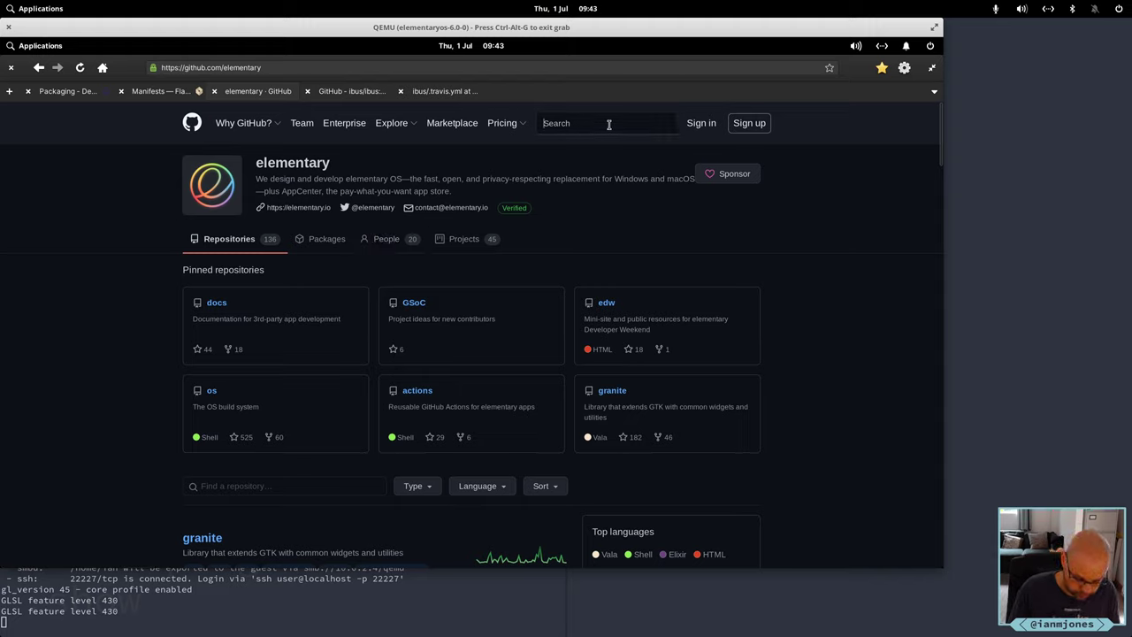
text(autotools)
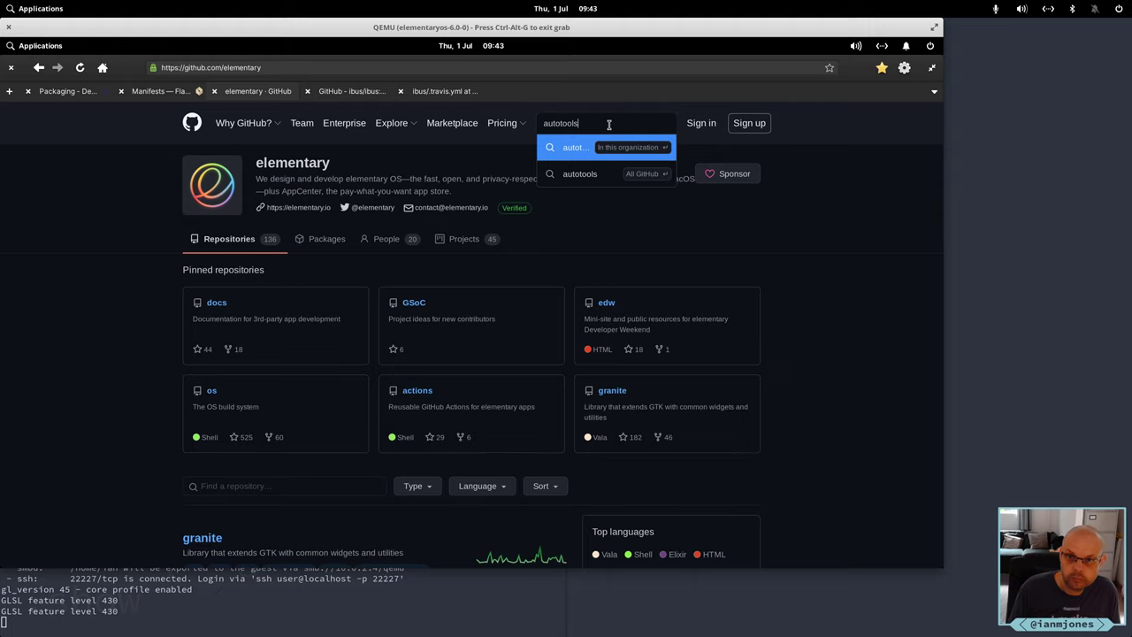
key(Return)
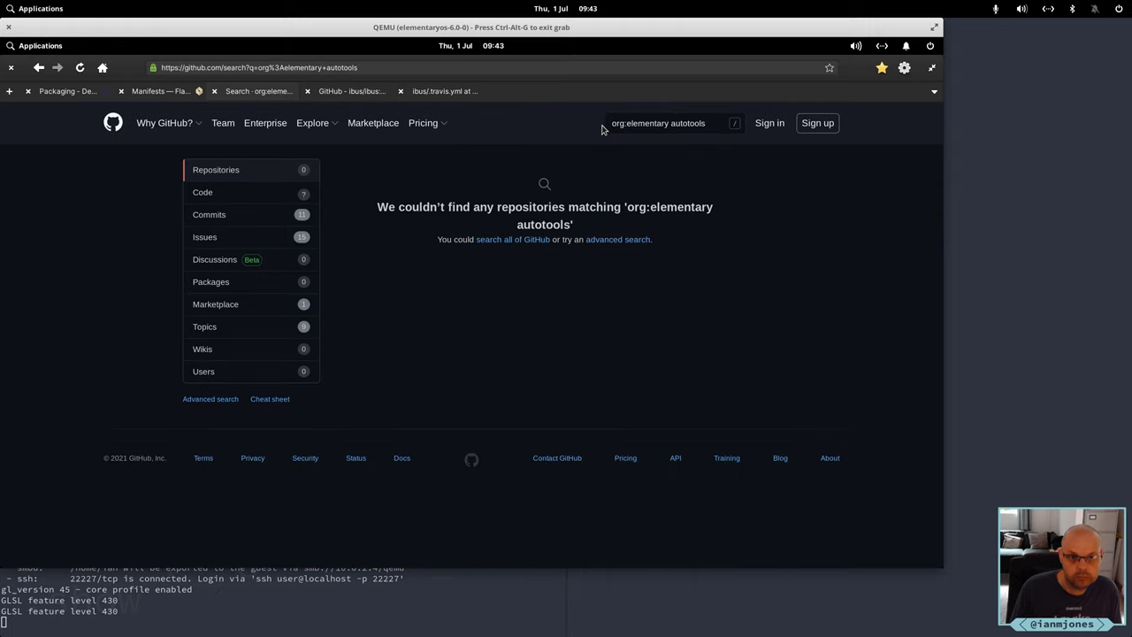
Show the commit results for the autotools search and review them through to the second page
click(245, 217)
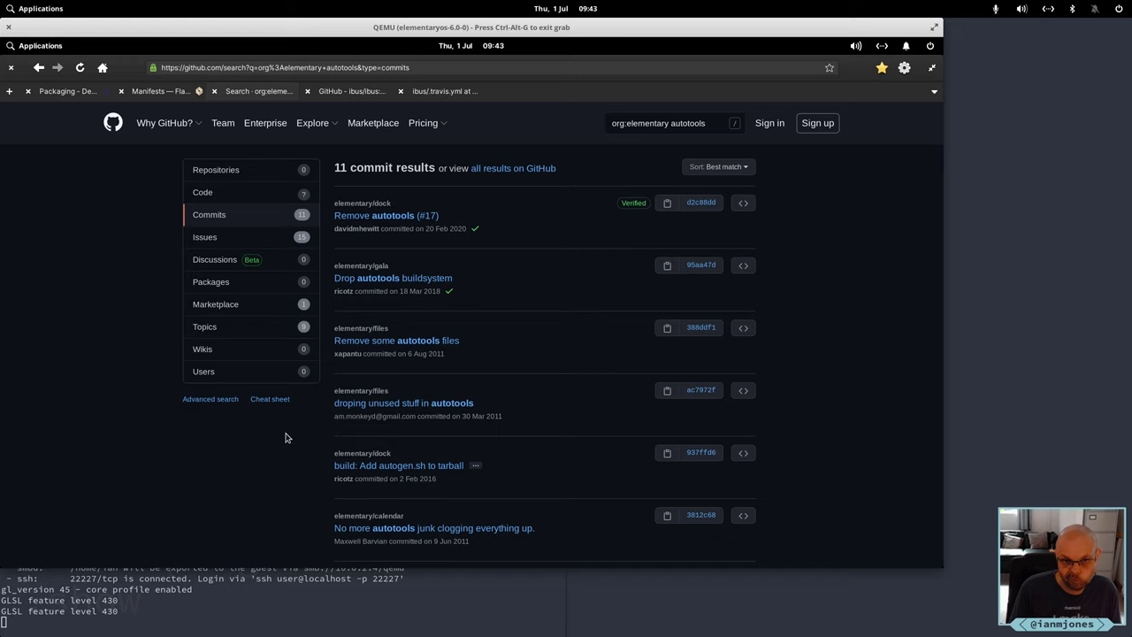
scroll(284, 437, down, 2)
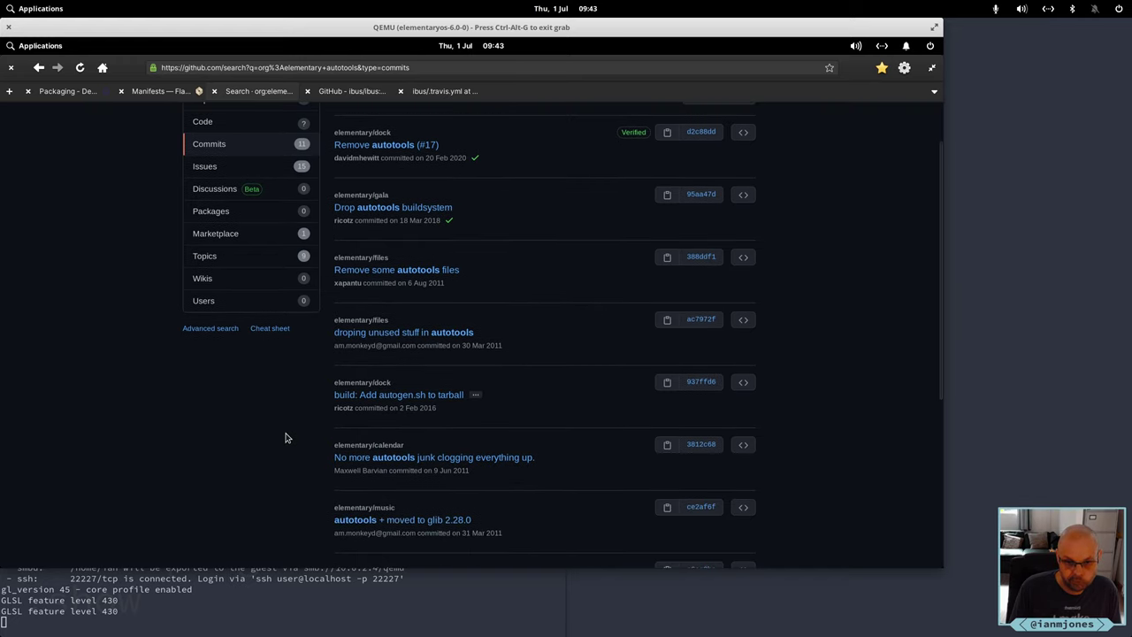
scroll(284, 436, down, 2)
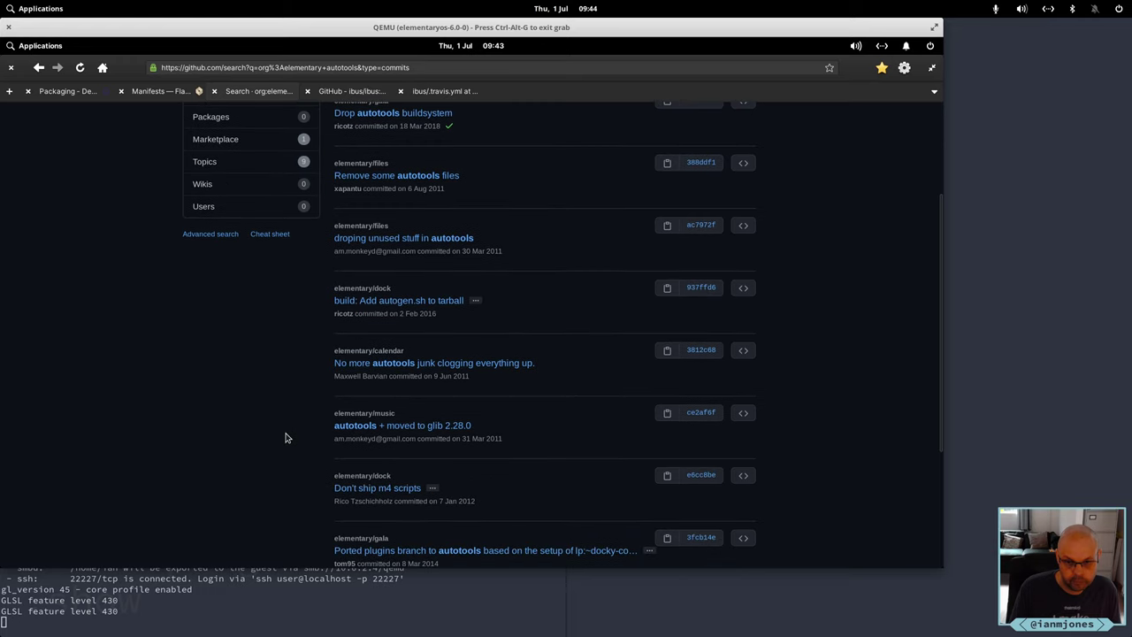
scroll(285, 436, down, 2)
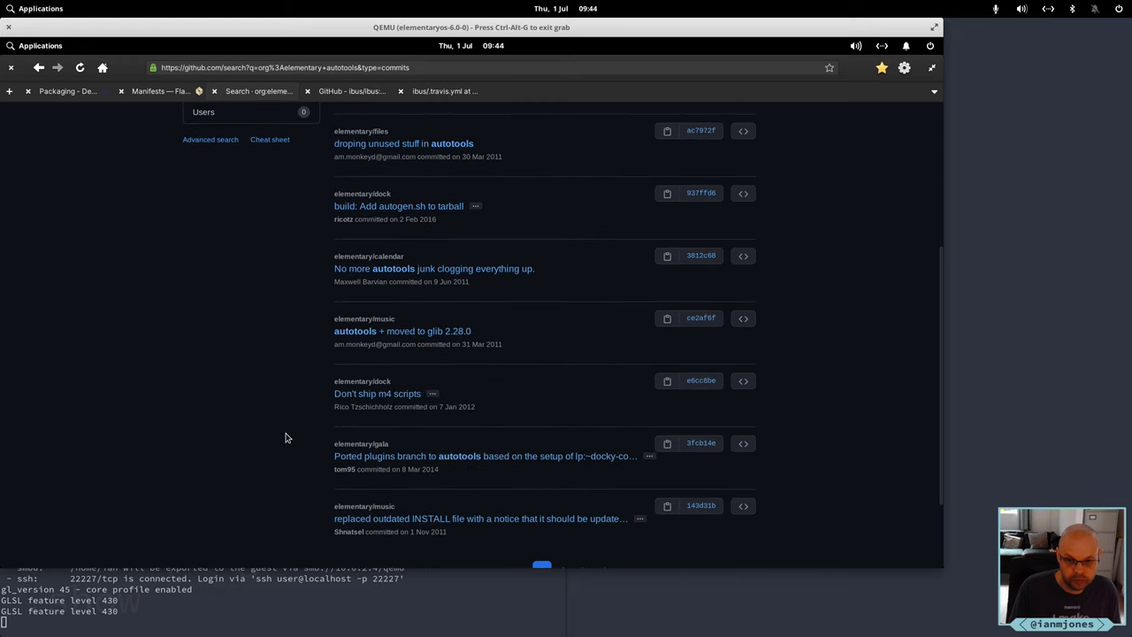
scroll(285, 437, down, 2)
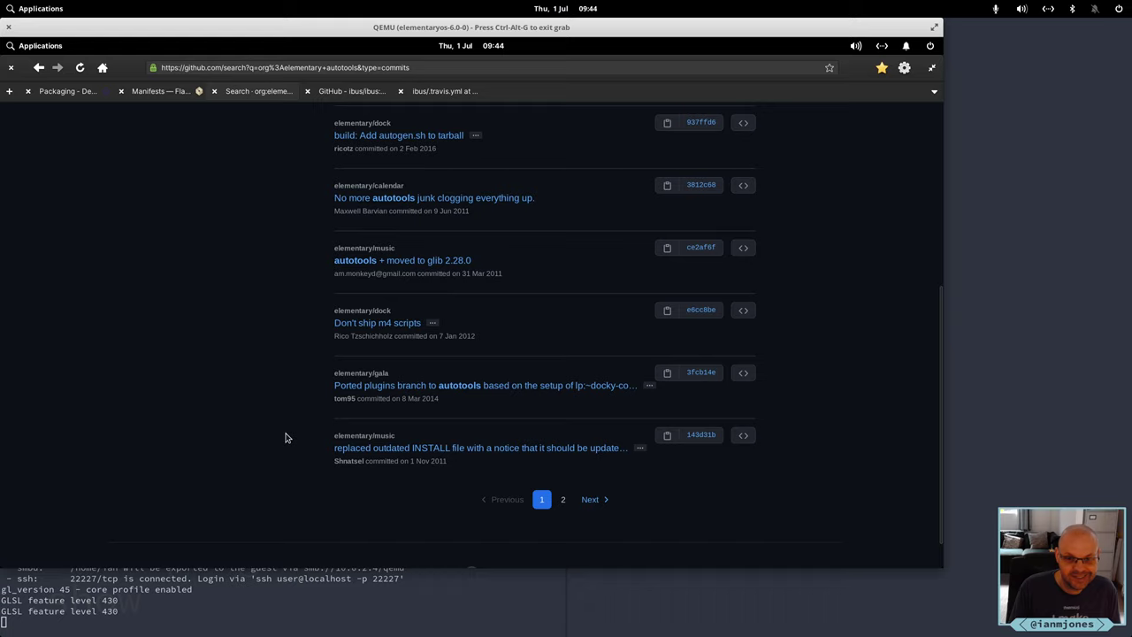
click(597, 500)
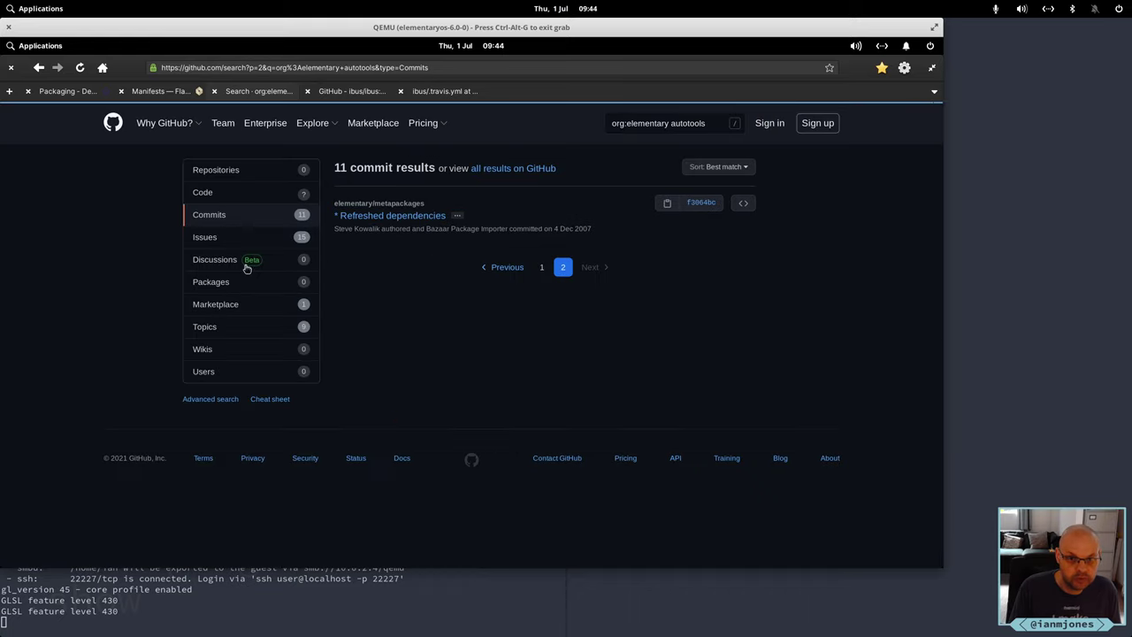
Return to the first page of the autotools commit results and recheck the listed commits
click(507, 267)
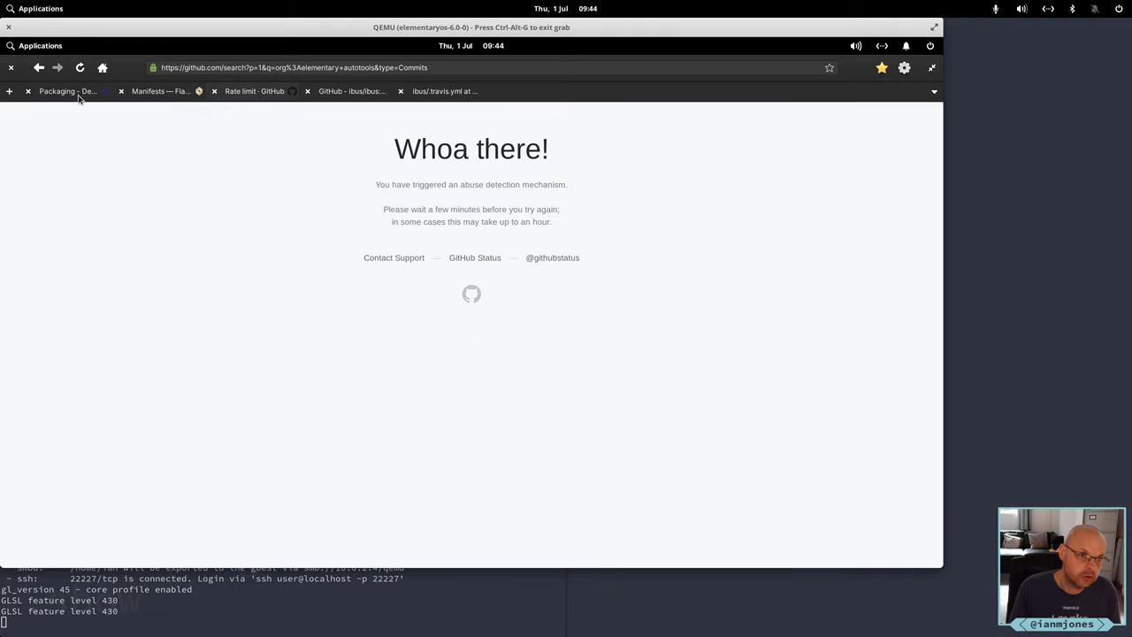
click(39, 68)
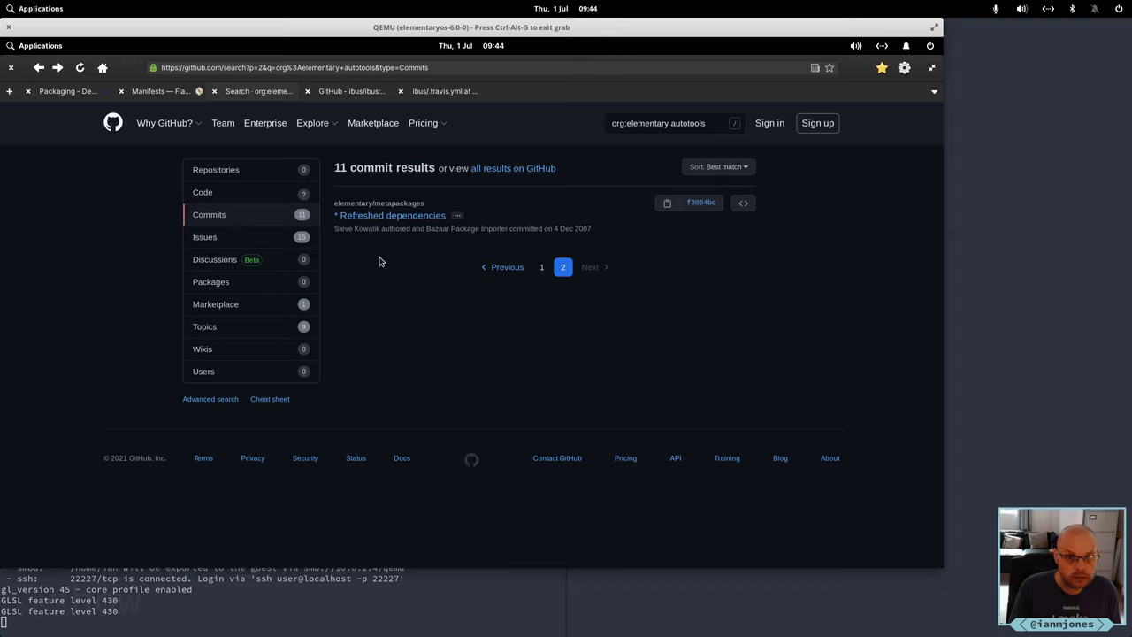
click(507, 268)
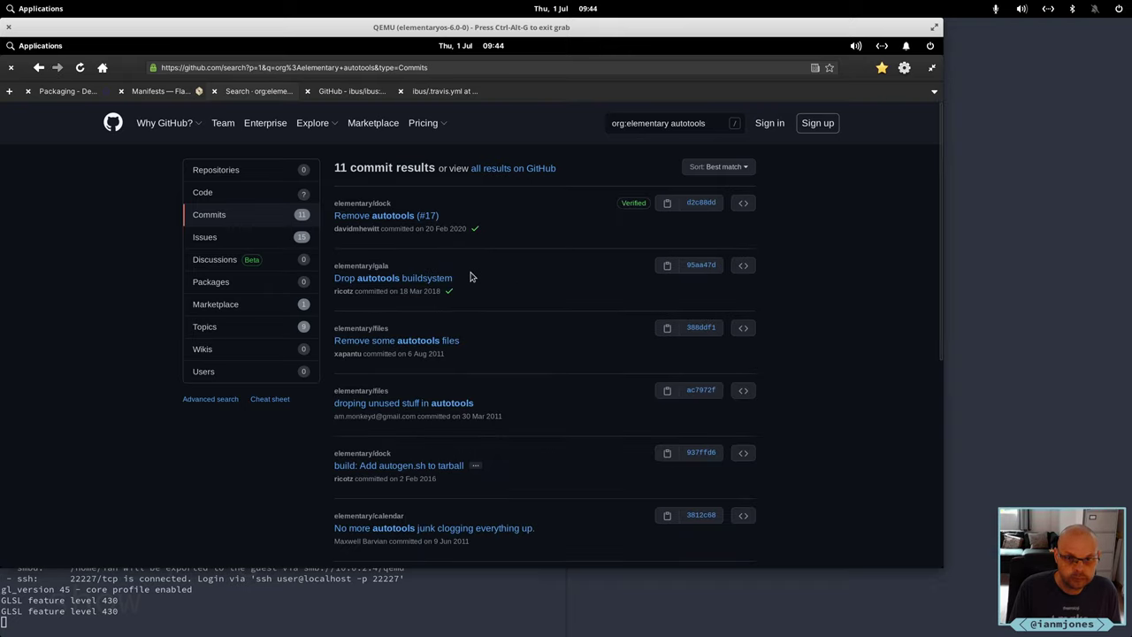
scroll(489, 288, down, 1)
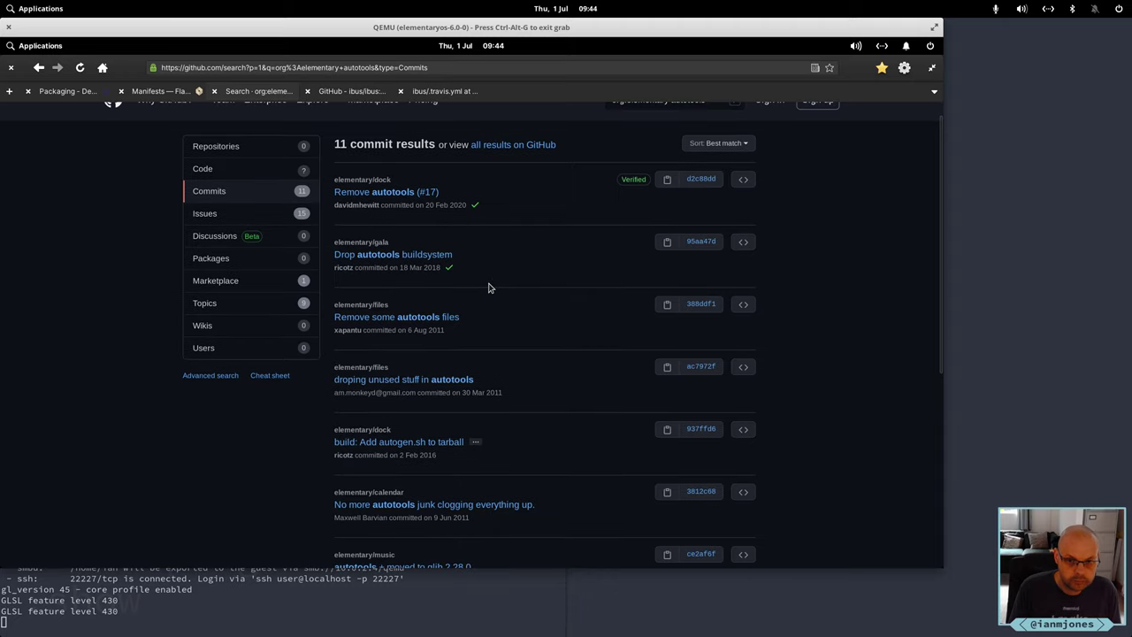
scroll(489, 287, down, 2)
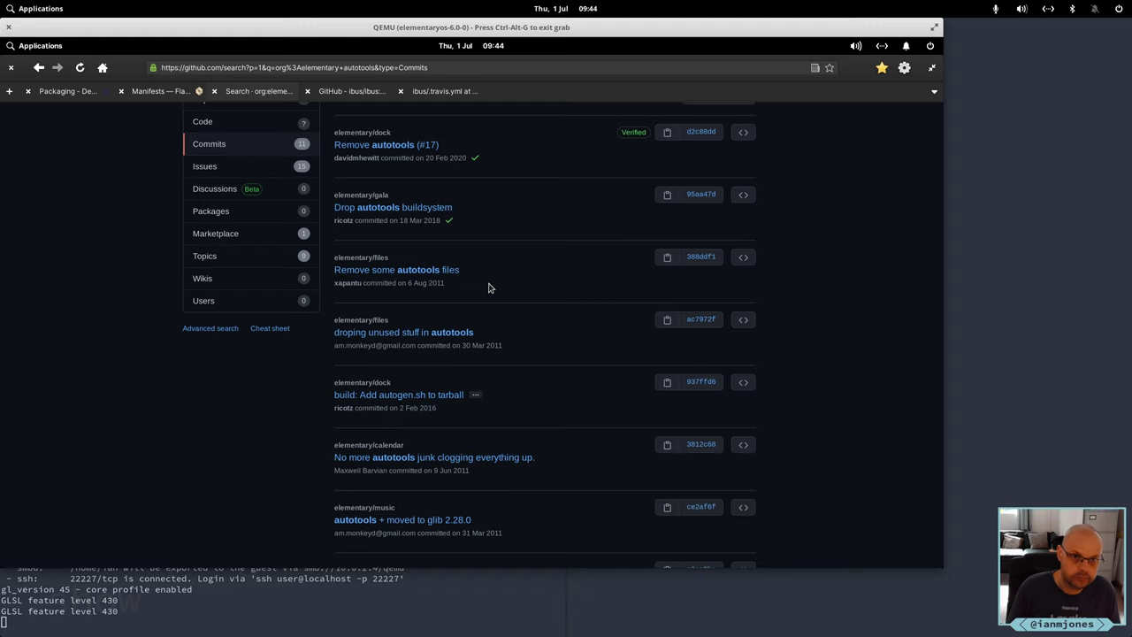
scroll(544, 266, up, 2)
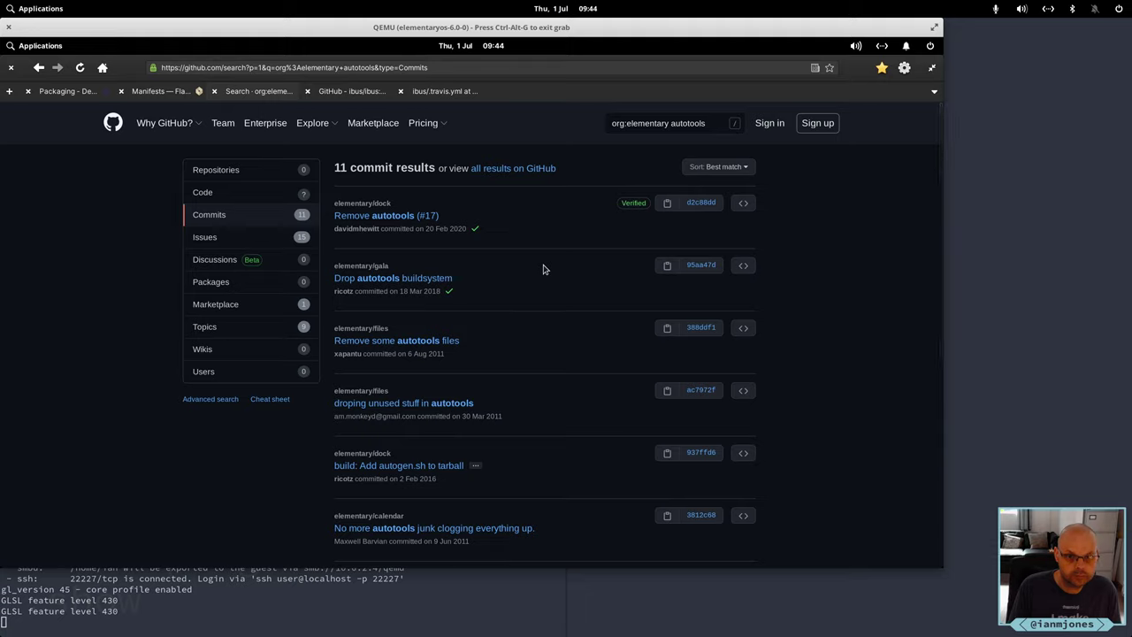
Go back to the elementary organization's page and look through its repository list
click(38, 69)
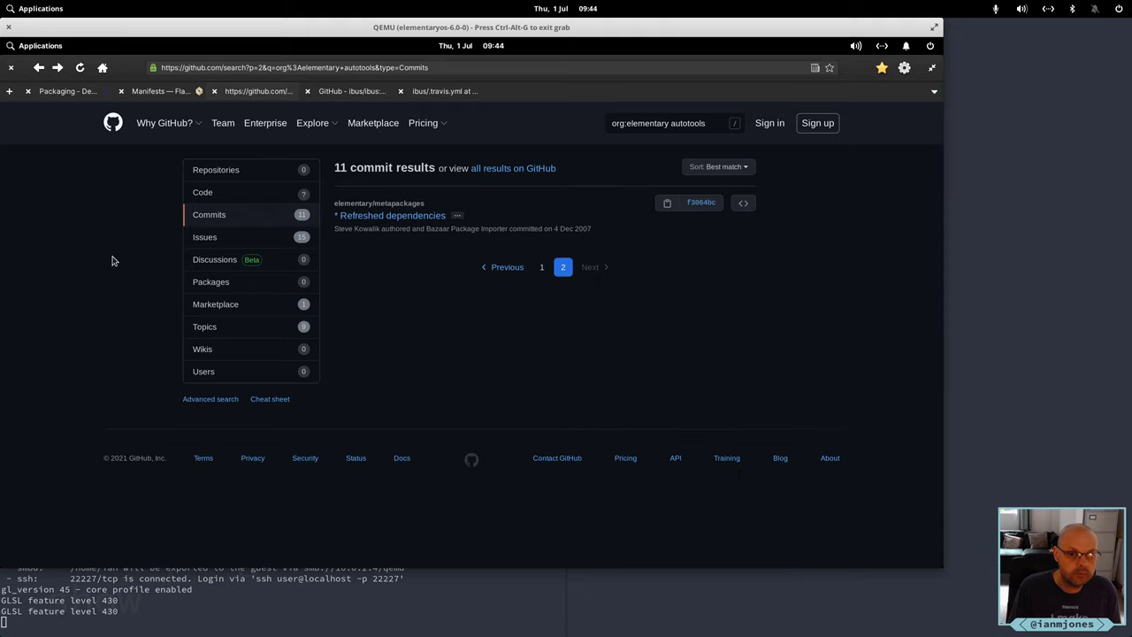
click(38, 69)
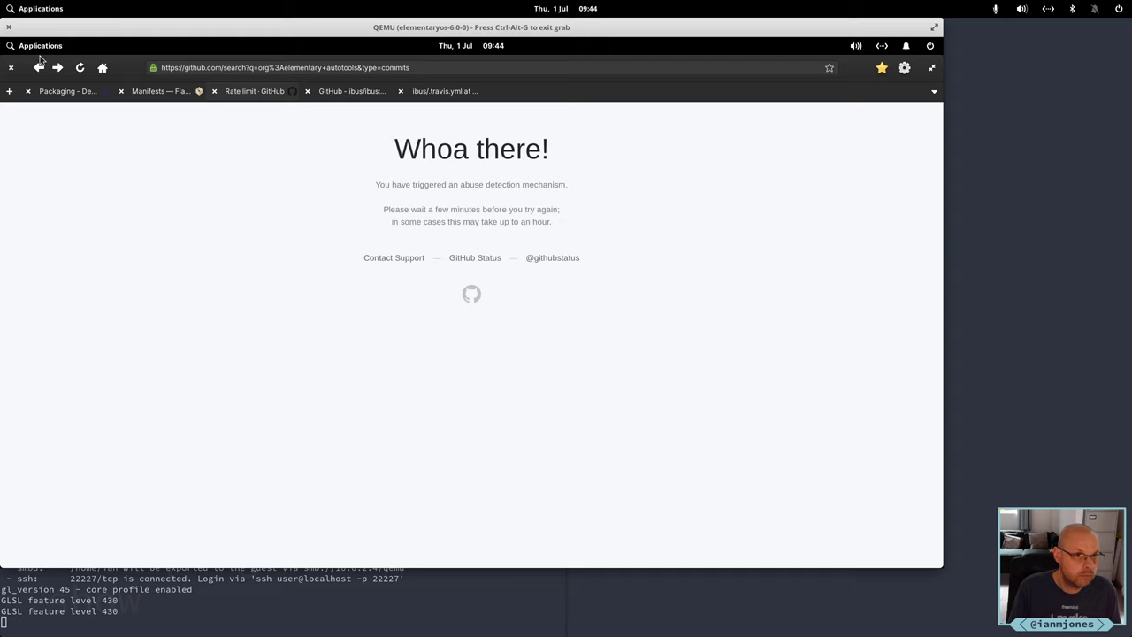
click(39, 69)
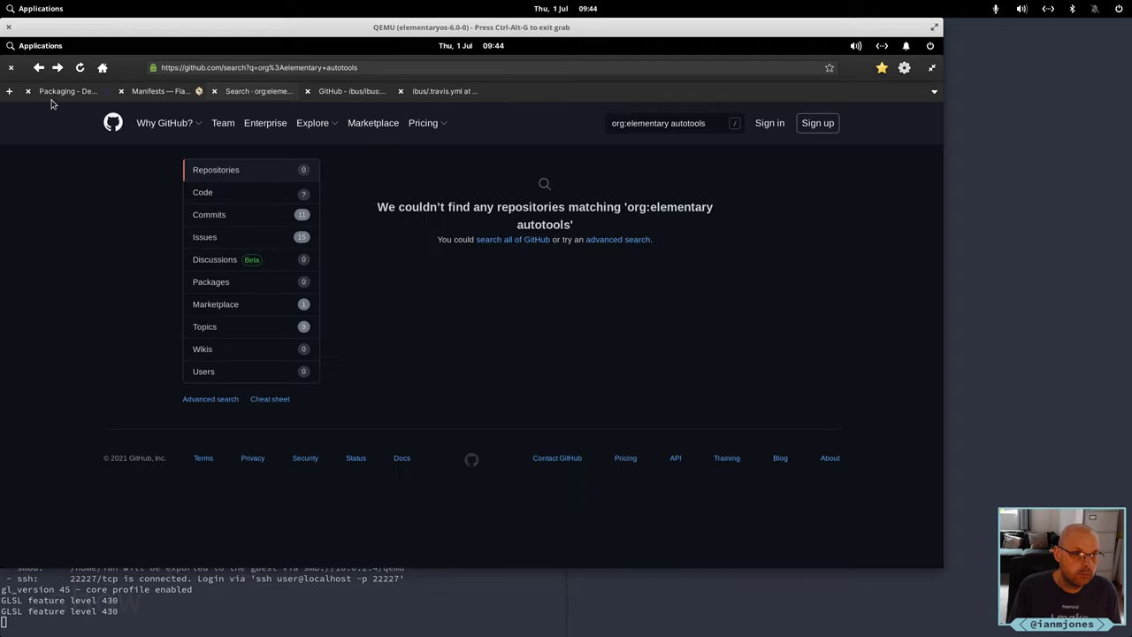
click(38, 68)
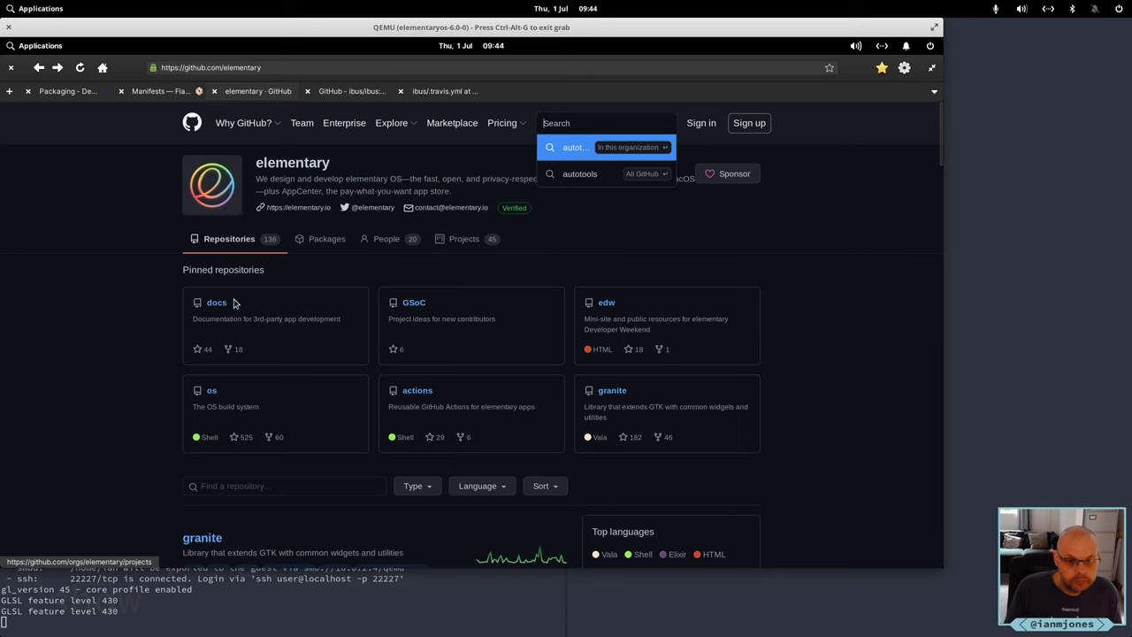
scroll(132, 312, down, 3)
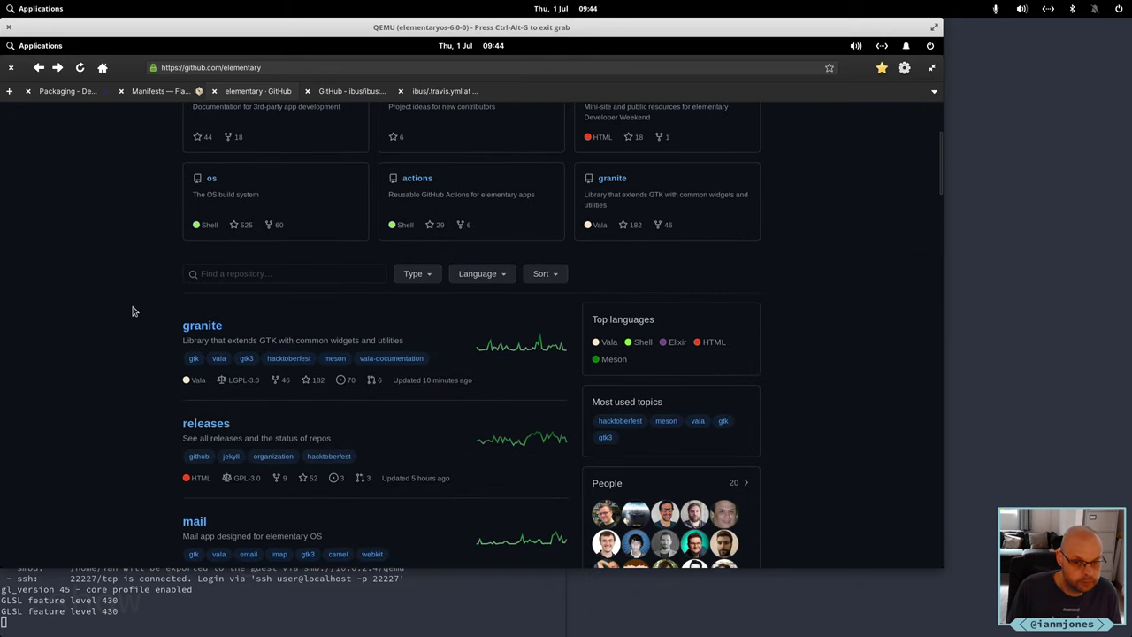
scroll(133, 311, down, 8)
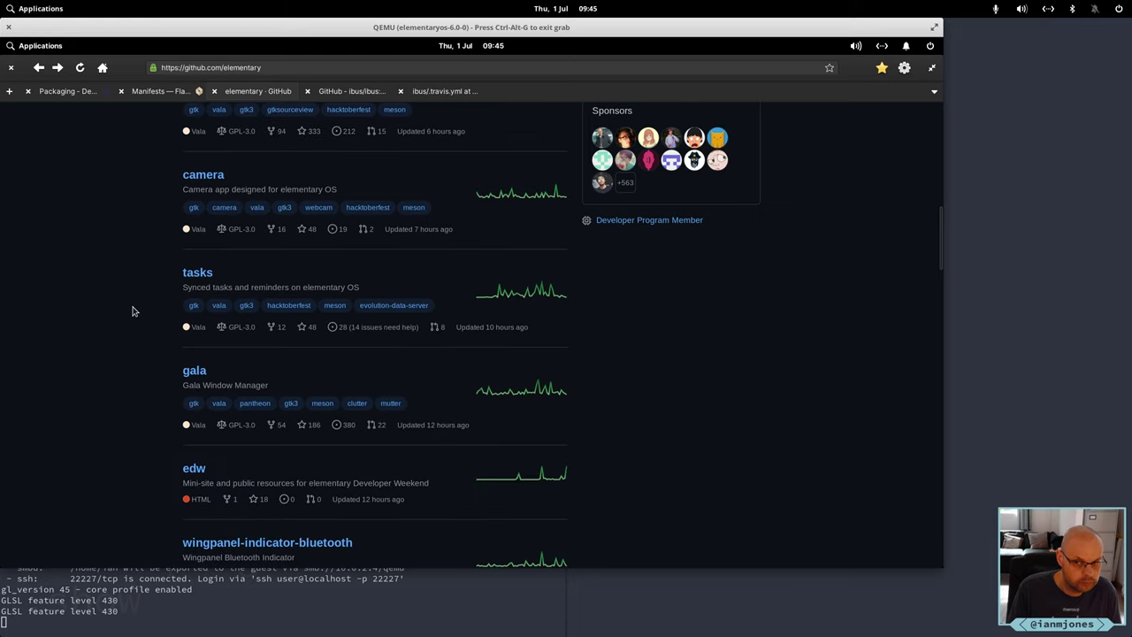
scroll(133, 312, up, 11)
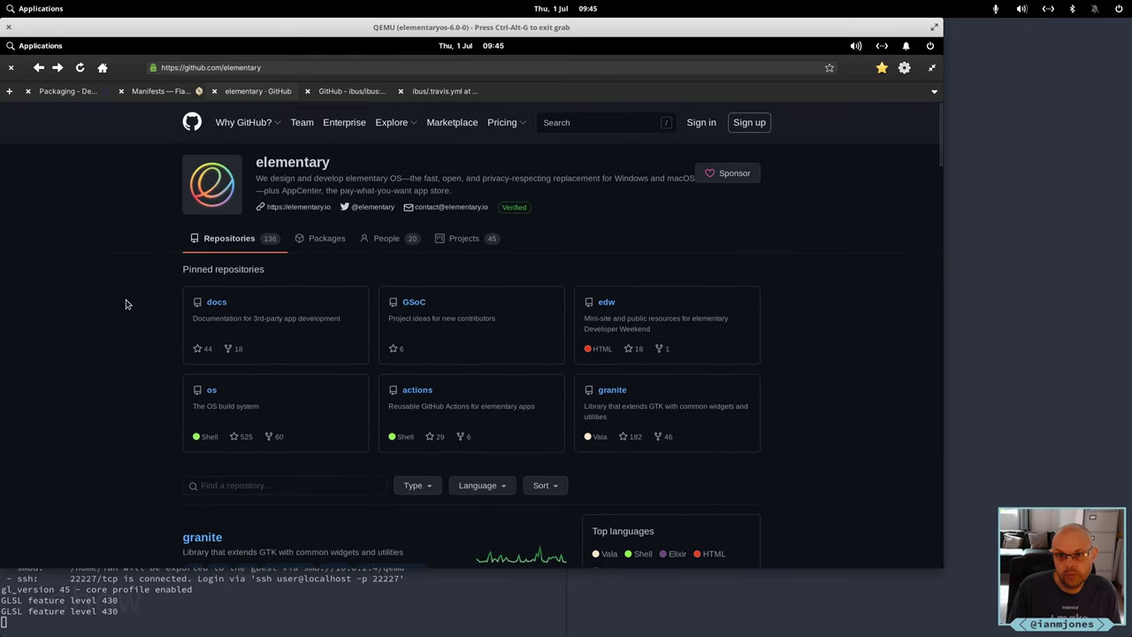
Search the elementary organization for gnome-common and show the matching commits
click(562, 123)
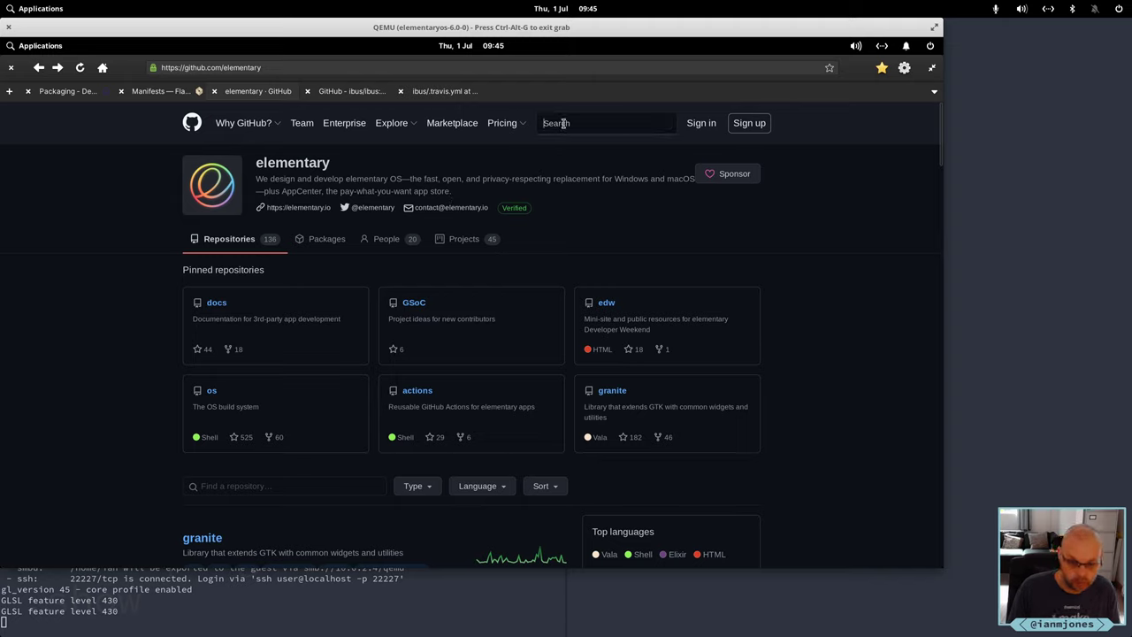
text(gnome)
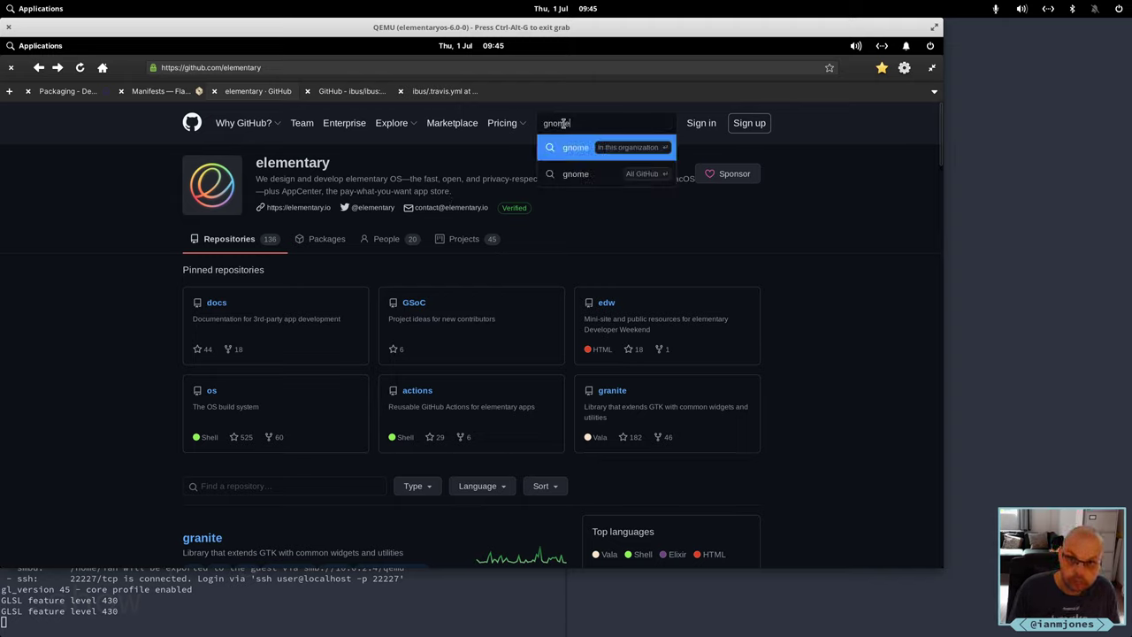
text(-common)
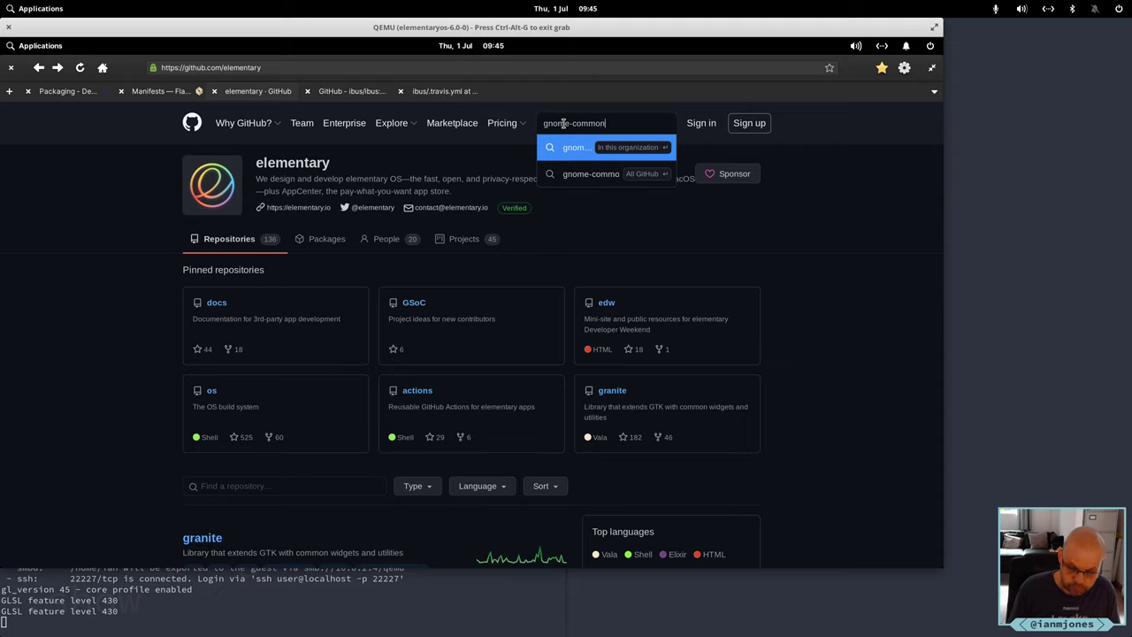
key(Return)
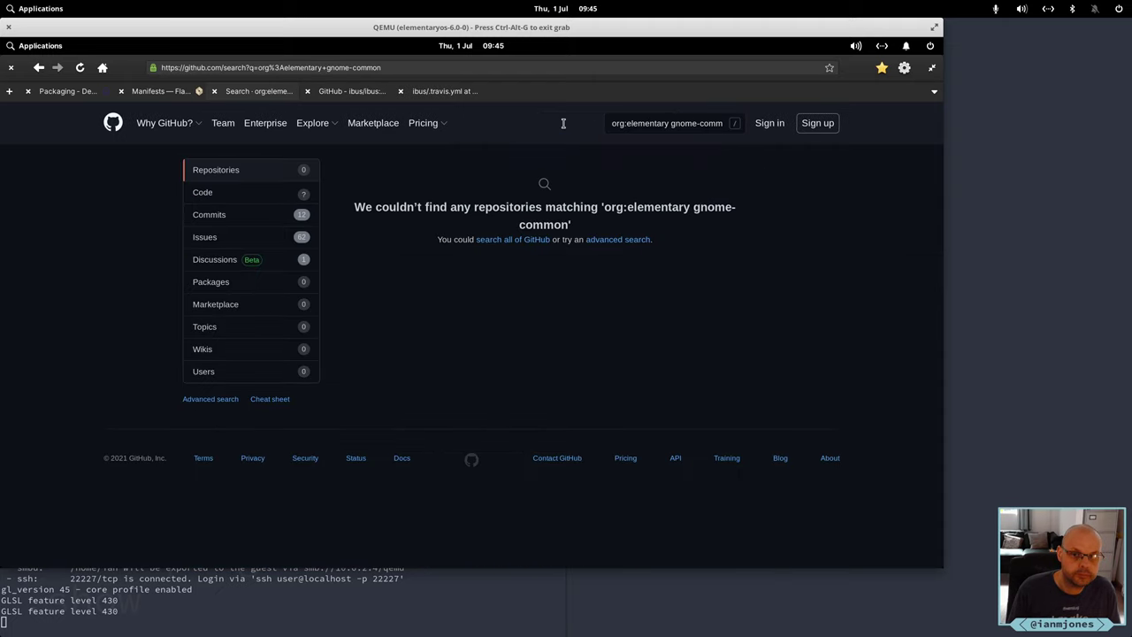
click(237, 222)
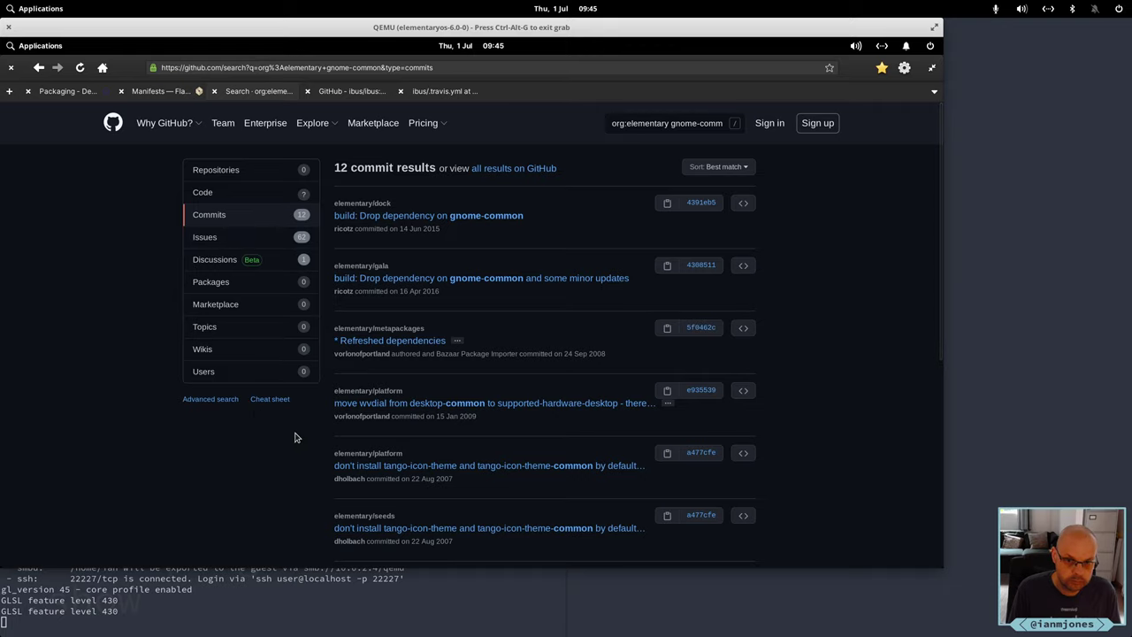
Review the commits listed for gnome-common in the elementary organization down to the end of the first page
scroll(296, 437, down, 5)
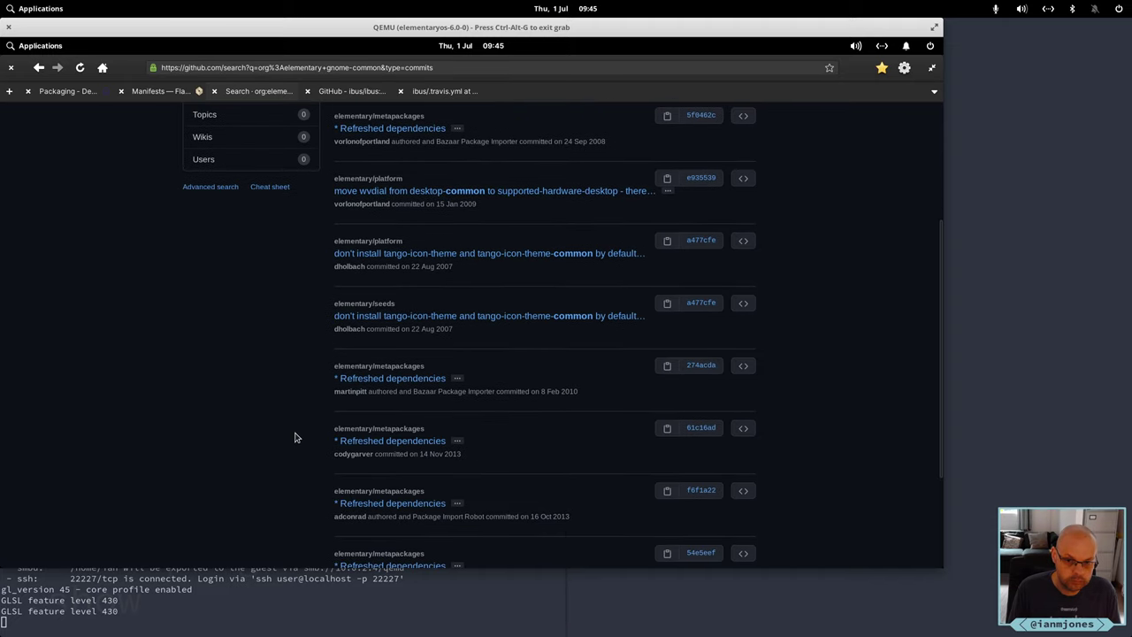
scroll(296, 437, down, 2)
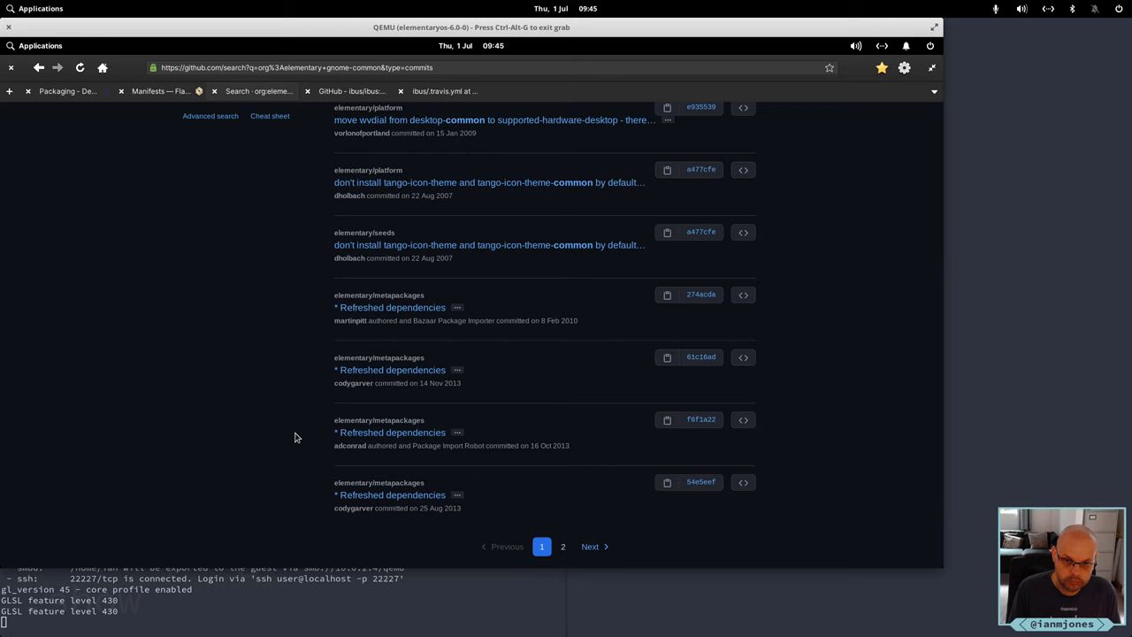
scroll(296, 437, up, 6)
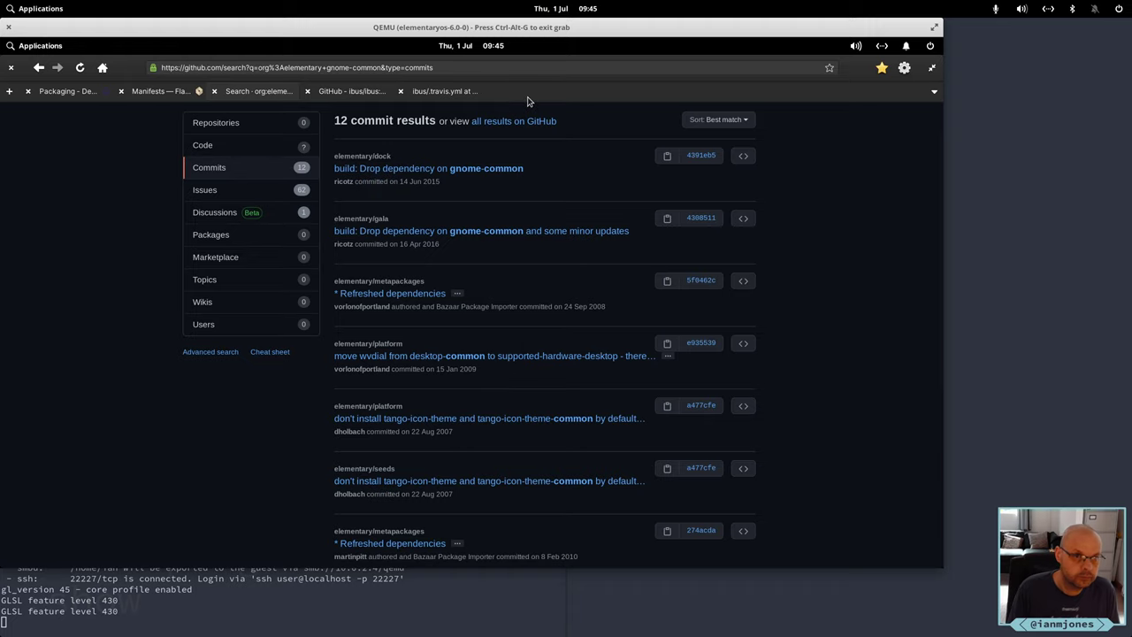
Open gitlab.com/GNOME in a new browser tab
key(ctrl+t)
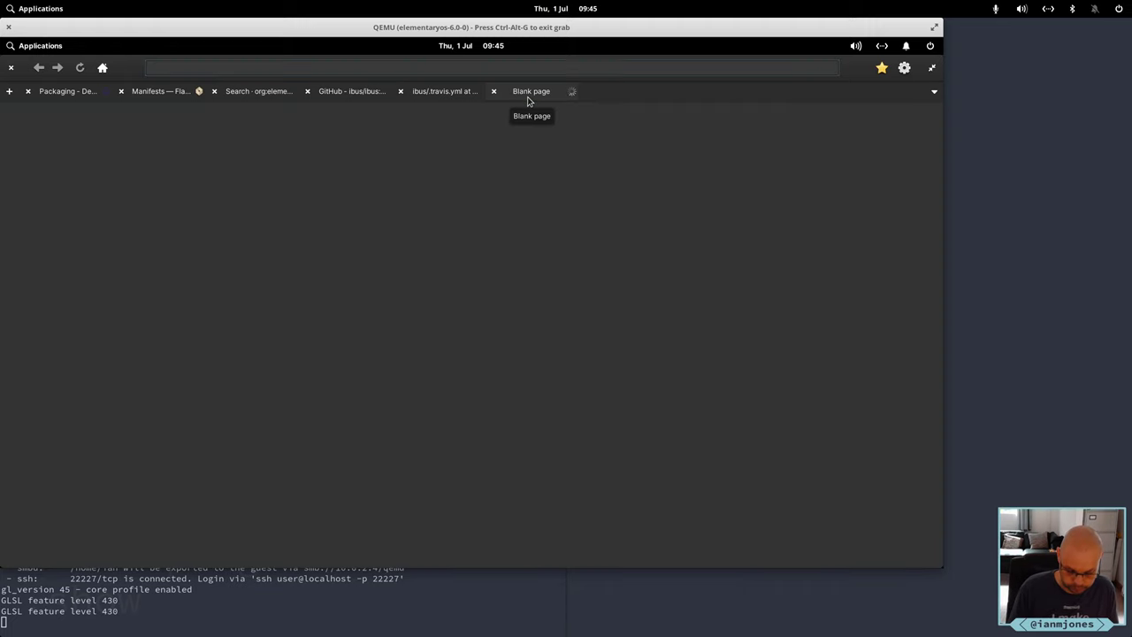
text(git)
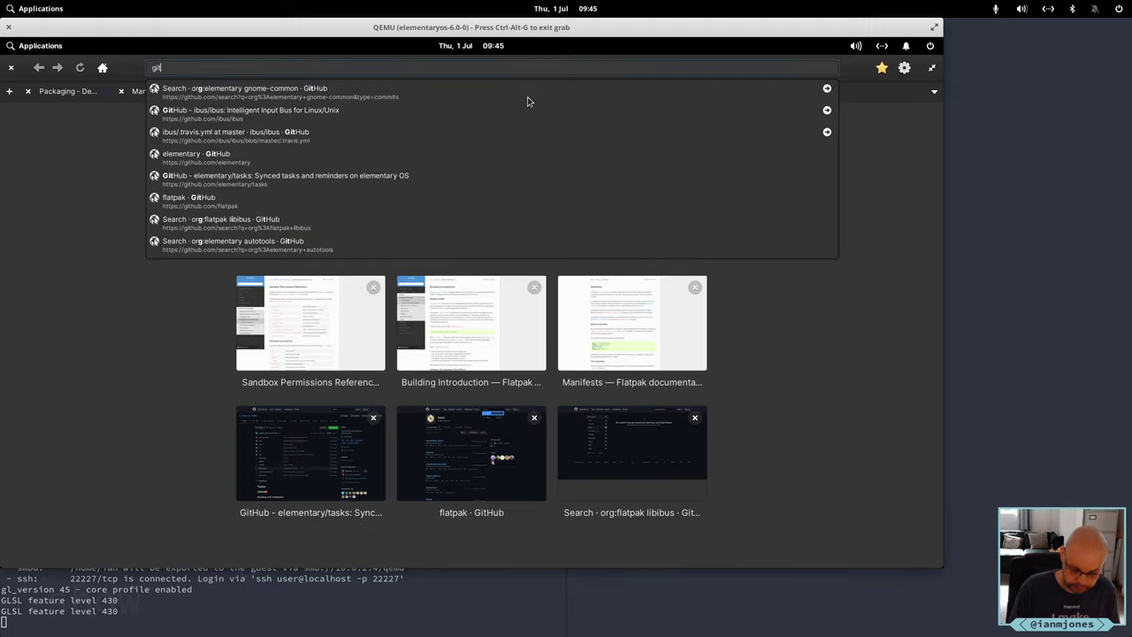
text(lab)
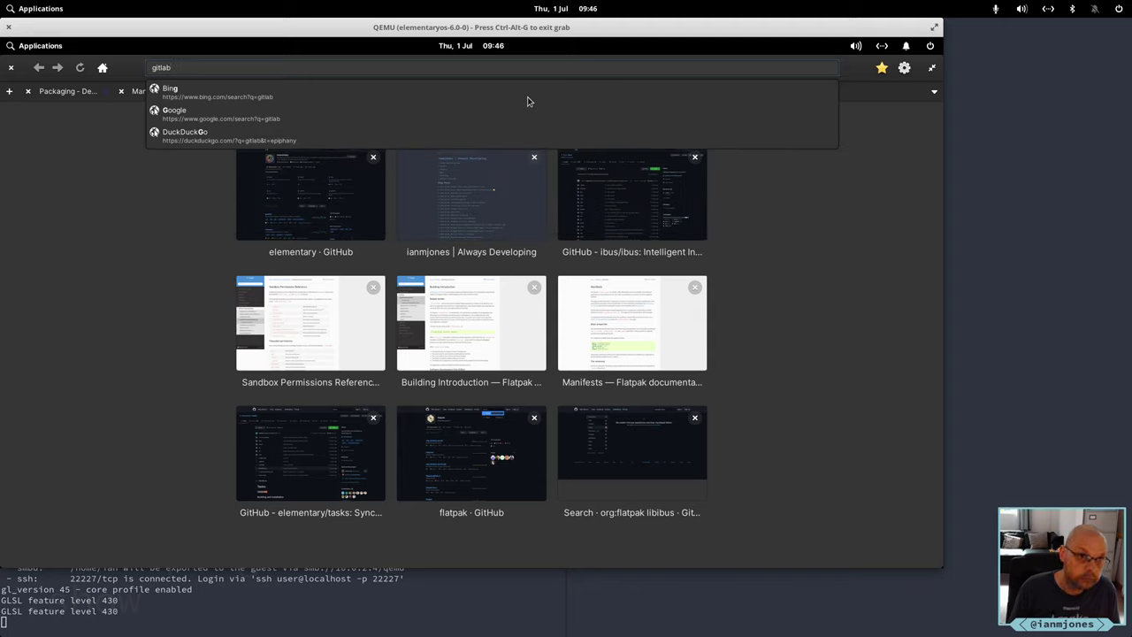
text(.com)
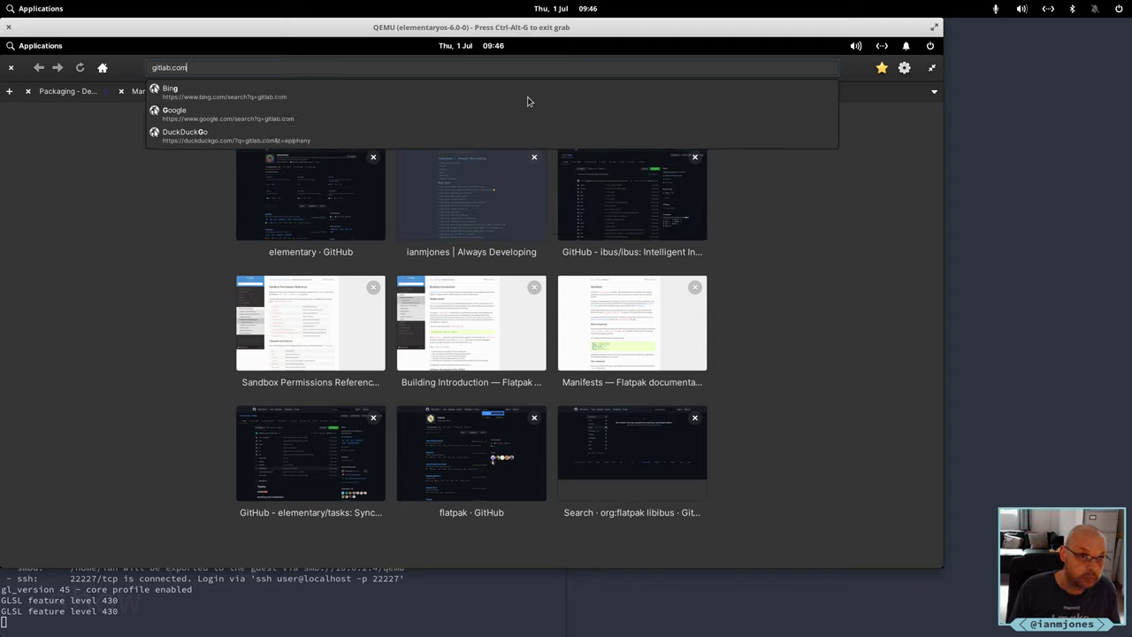
text(/)
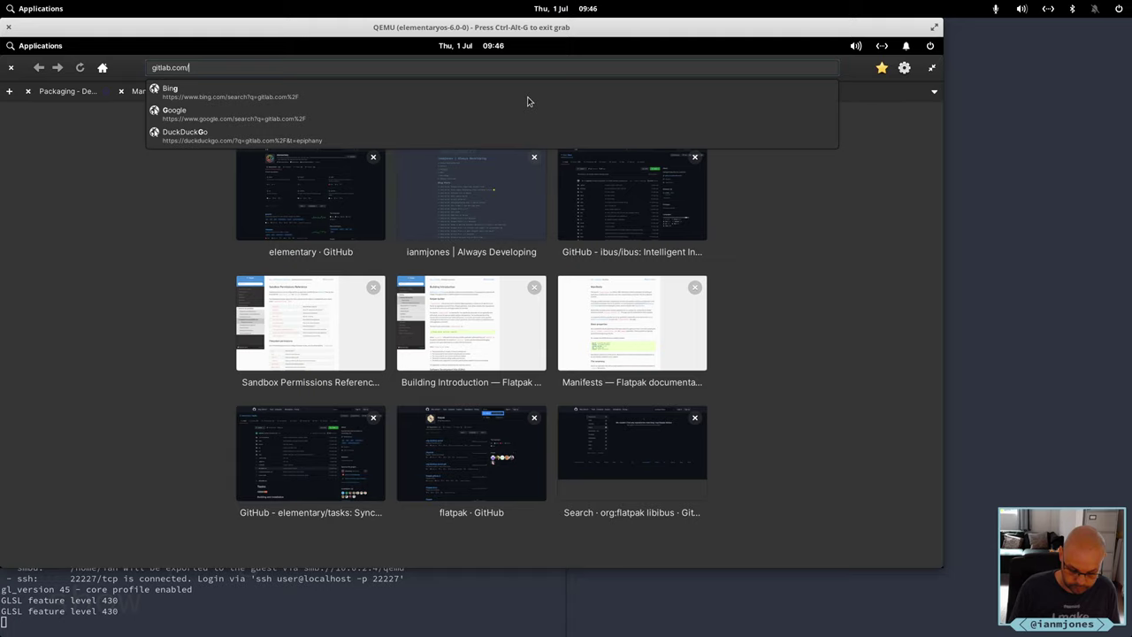
text(GNOME)
key(Return)
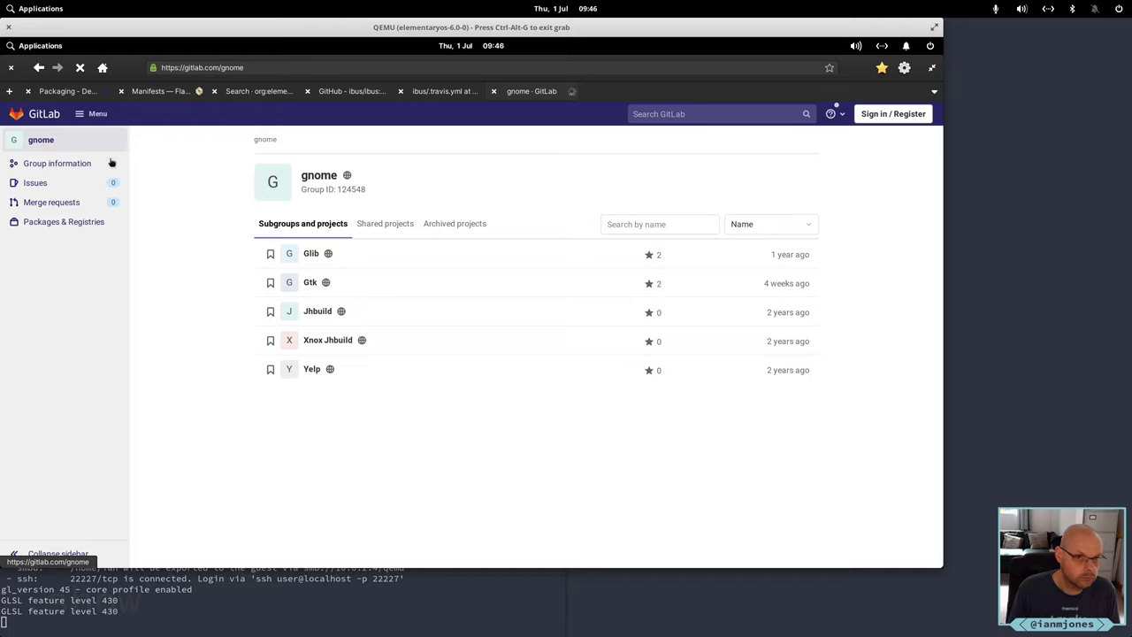
Check the gnome group's shared and archived projects, and return to its subgroups and projects
mouse_move(57, 163)
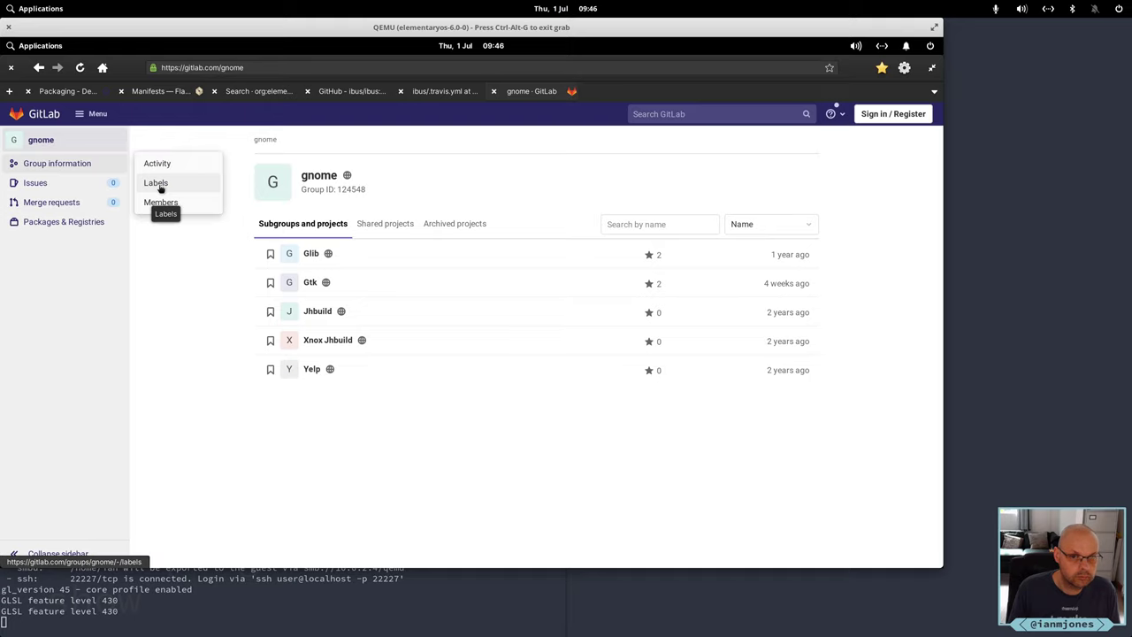
click(383, 225)
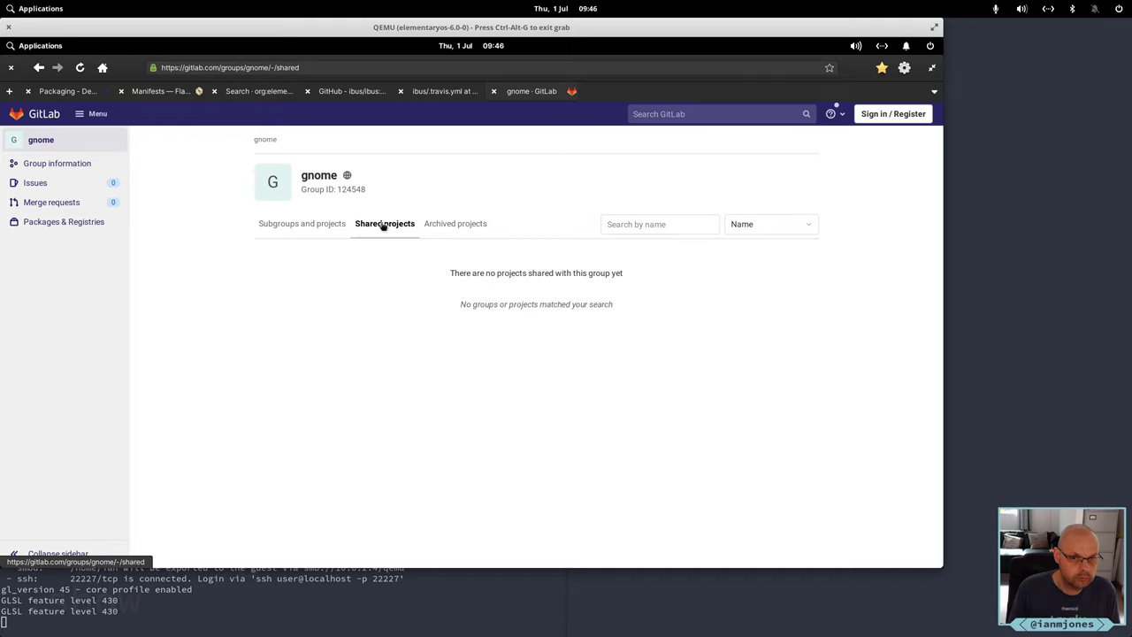
click(458, 223)
click(318, 225)
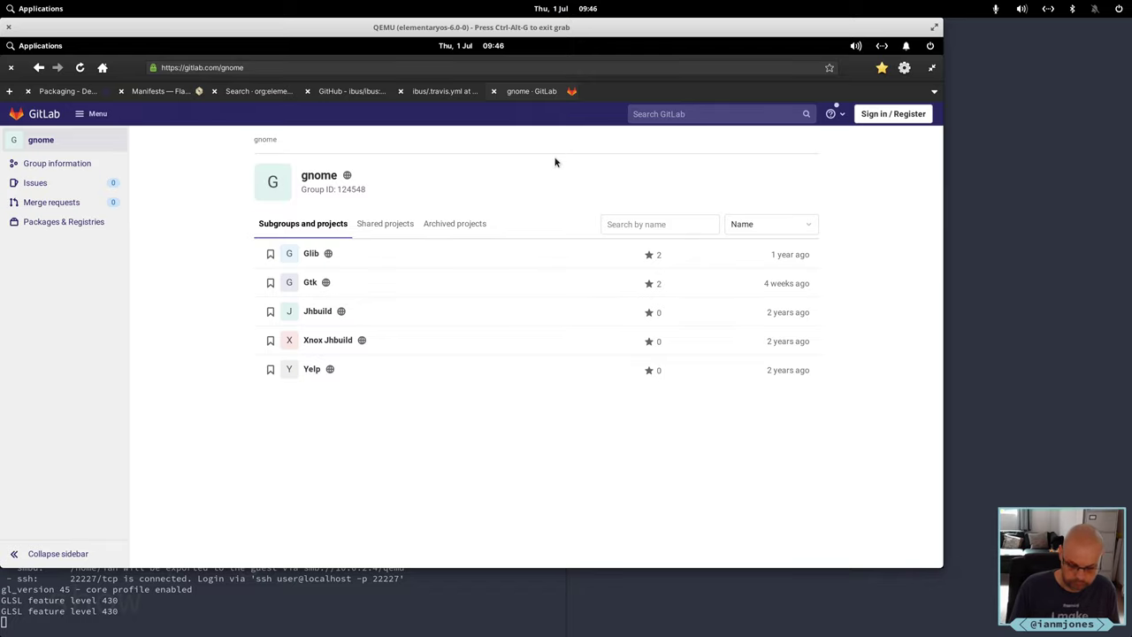
Go to github.com/gnome in the same tab and look over the organization's page
key(ctrl+l)
text(gi)
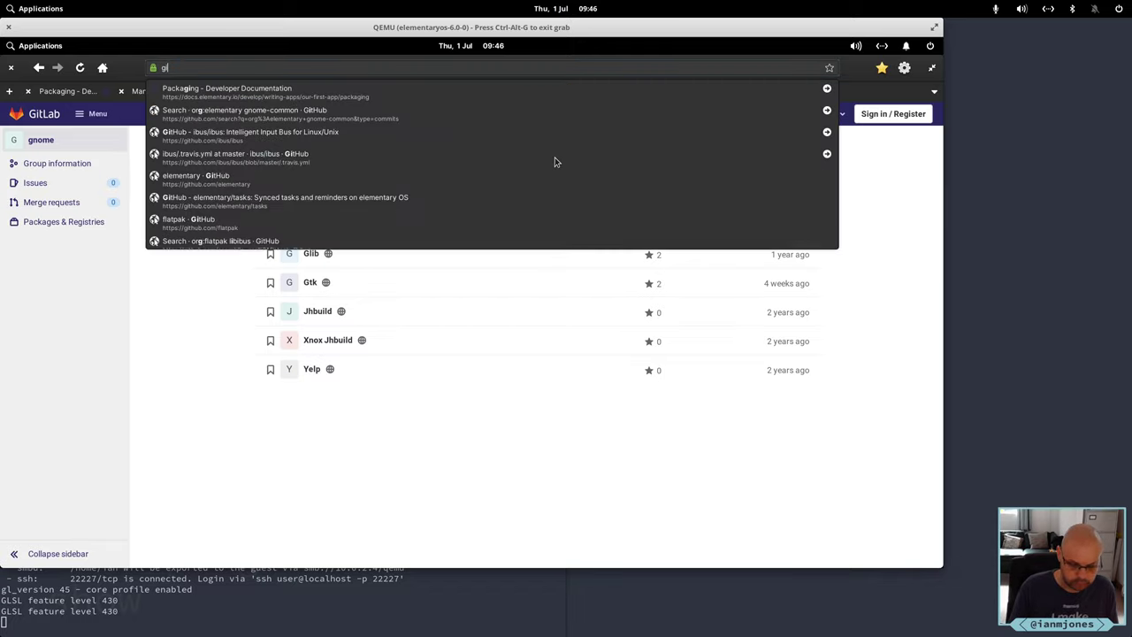
text(th)
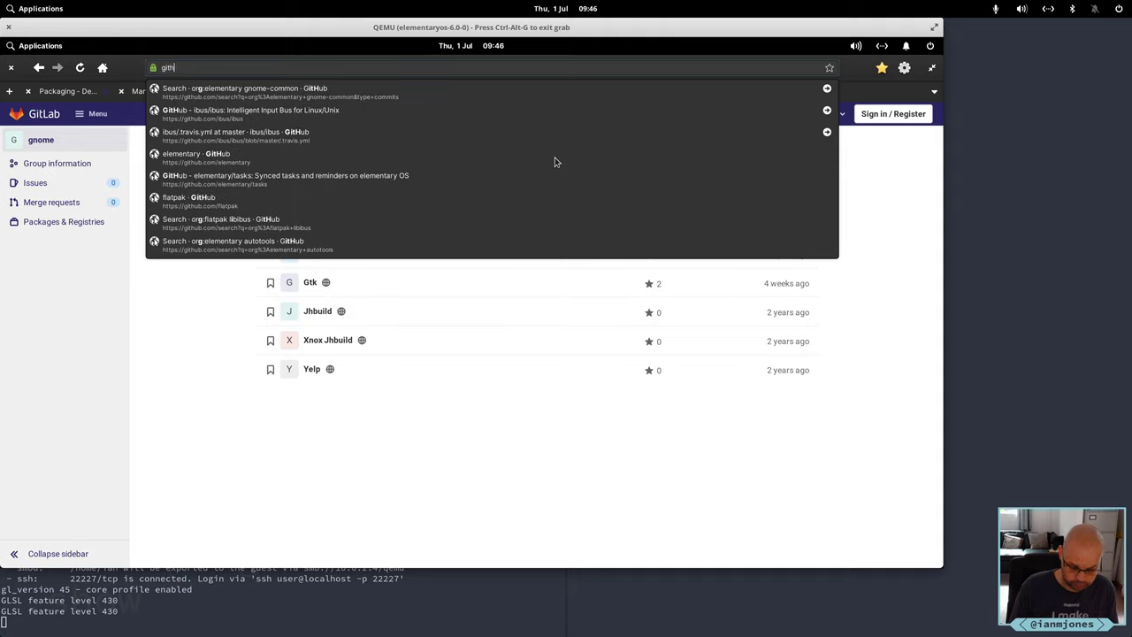
text(ub.com/)
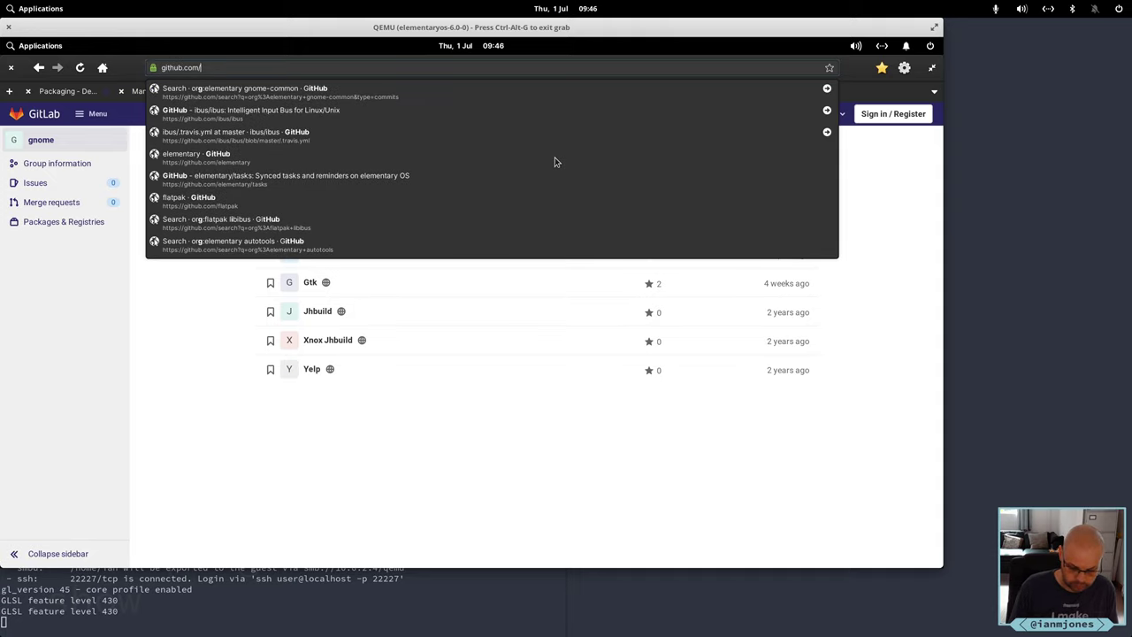
text(gnome)
key(Return)
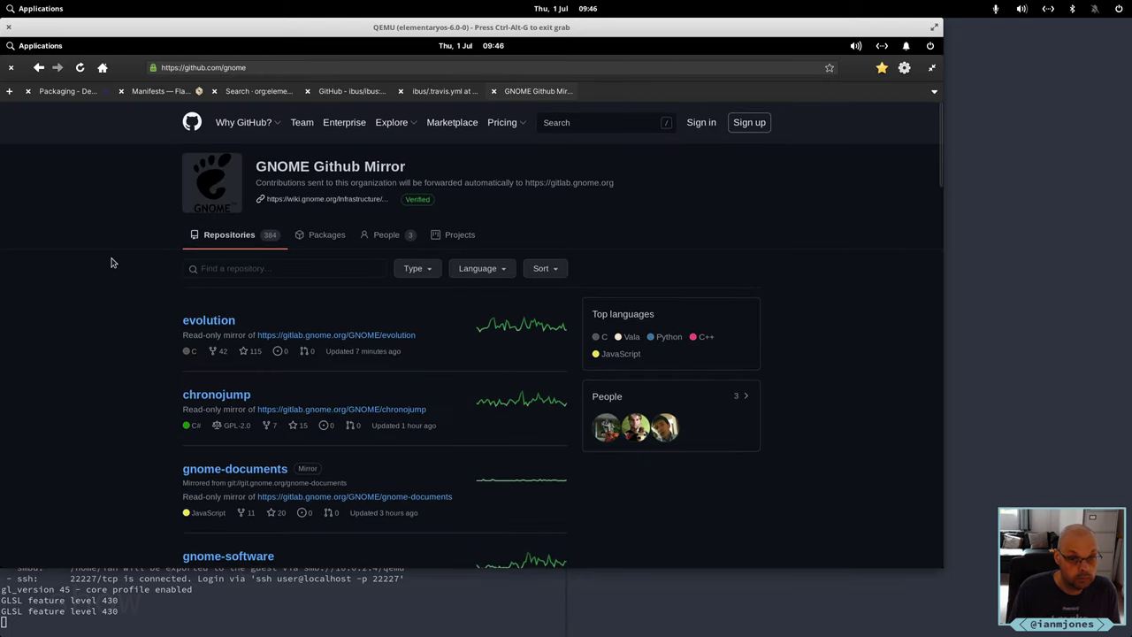
scroll(111, 261, down, 1)
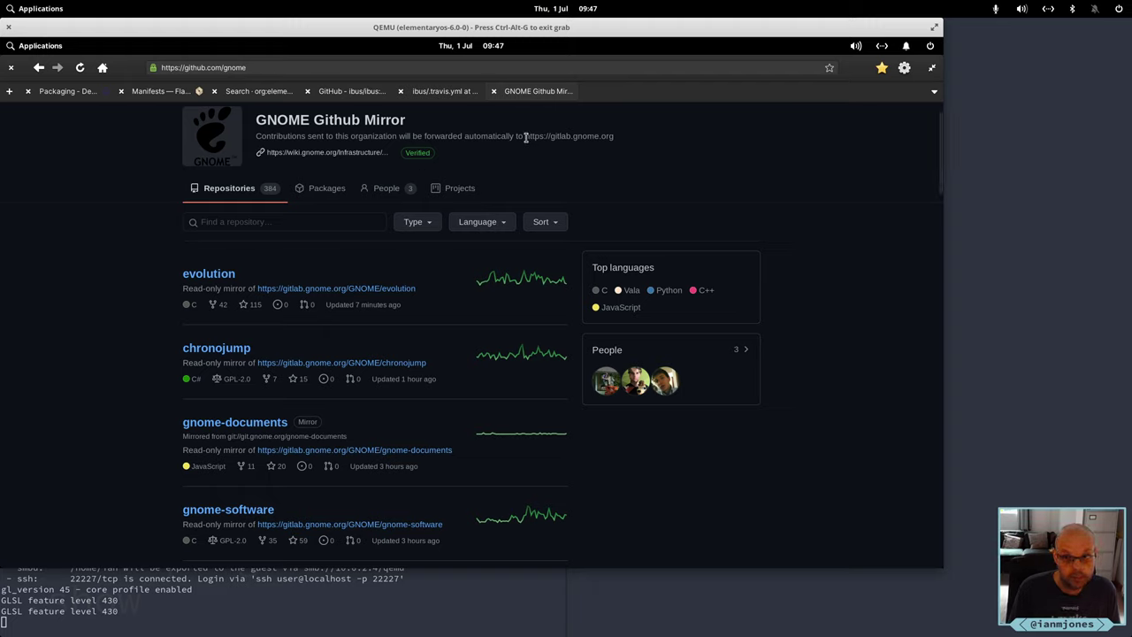
Copy the gitlab.gnome.org address from the GNOME mirror's description and load it in the current tab
drag(525, 138, 612, 137)
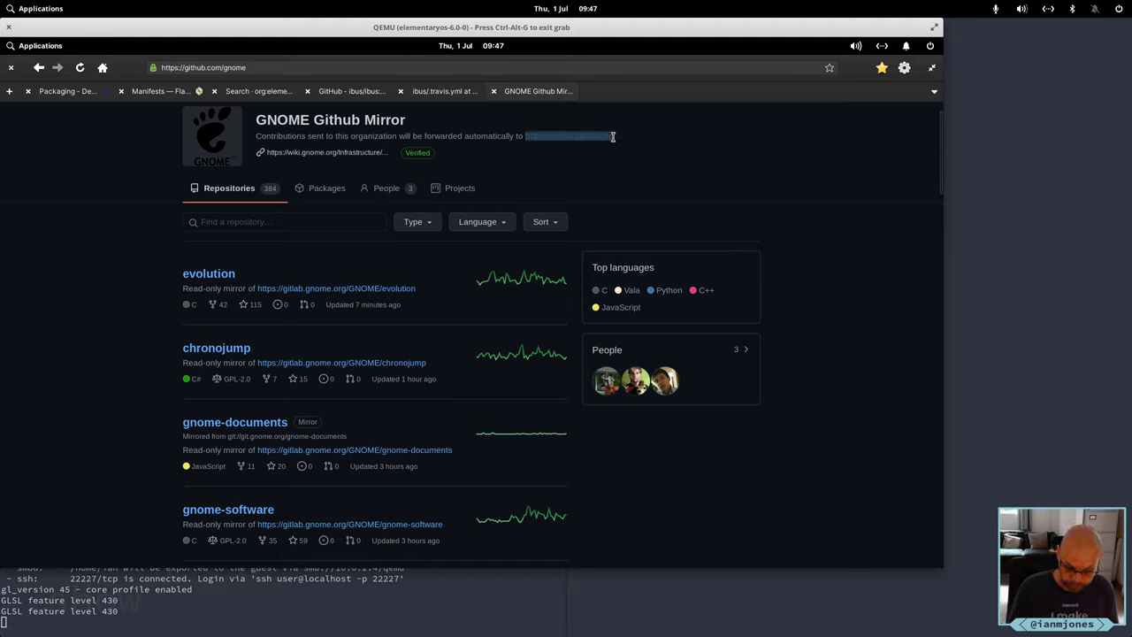
key(ctrl+c)
key(ctrl+l)
key(ctrl+v)
key(Return)
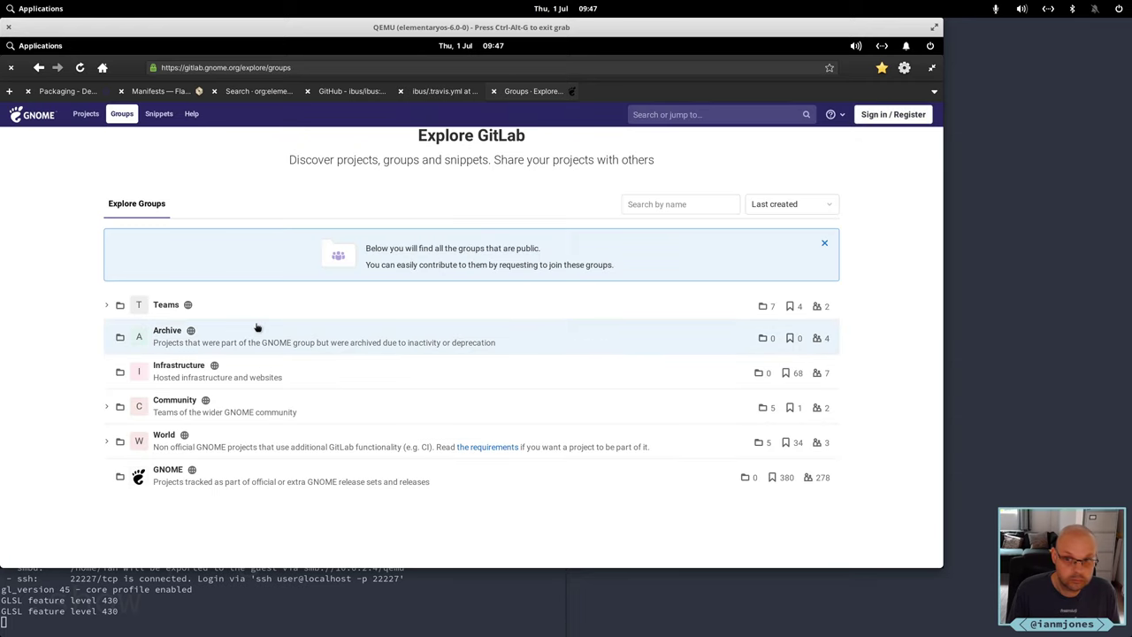
Filter the public groups on GNOME's GitLab by the name gnome-common
click(679, 204)
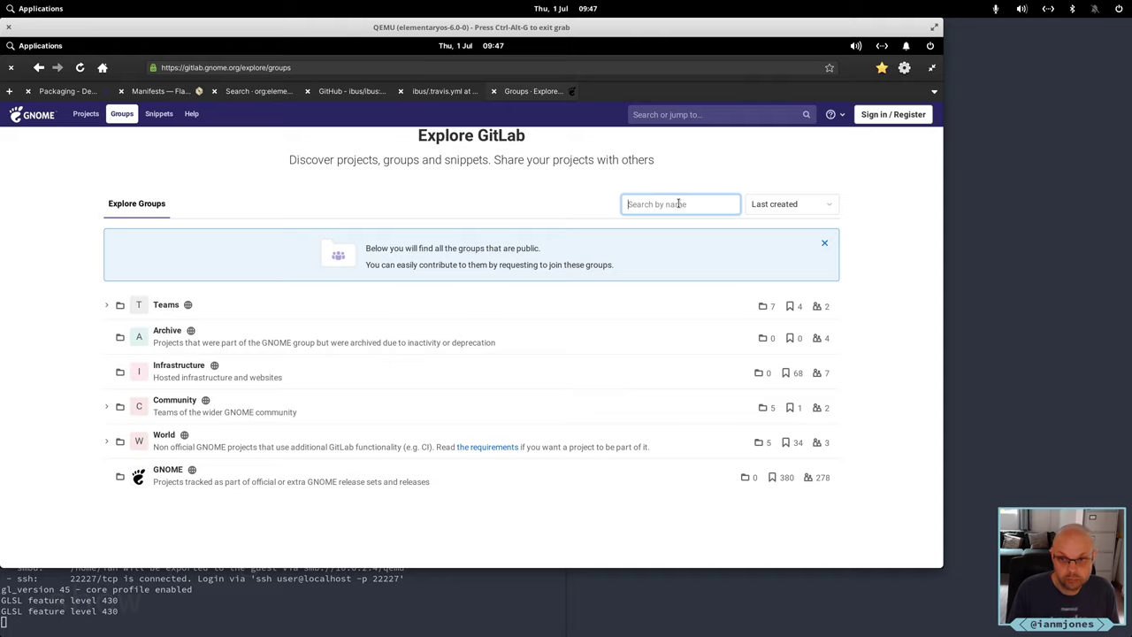
text(gnome)
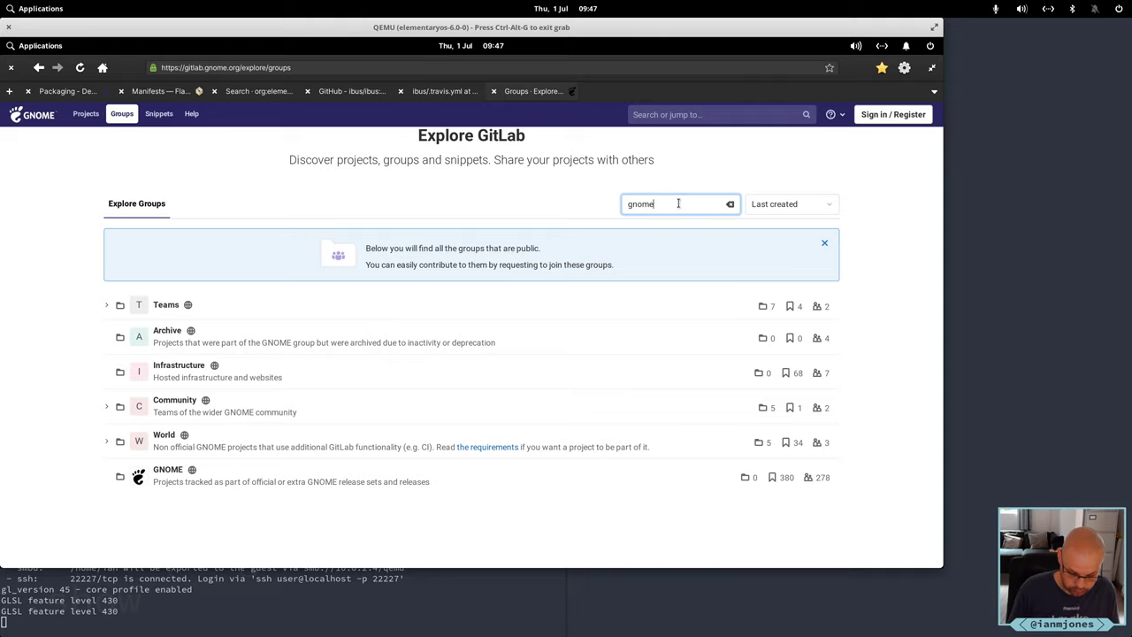
text(-co)
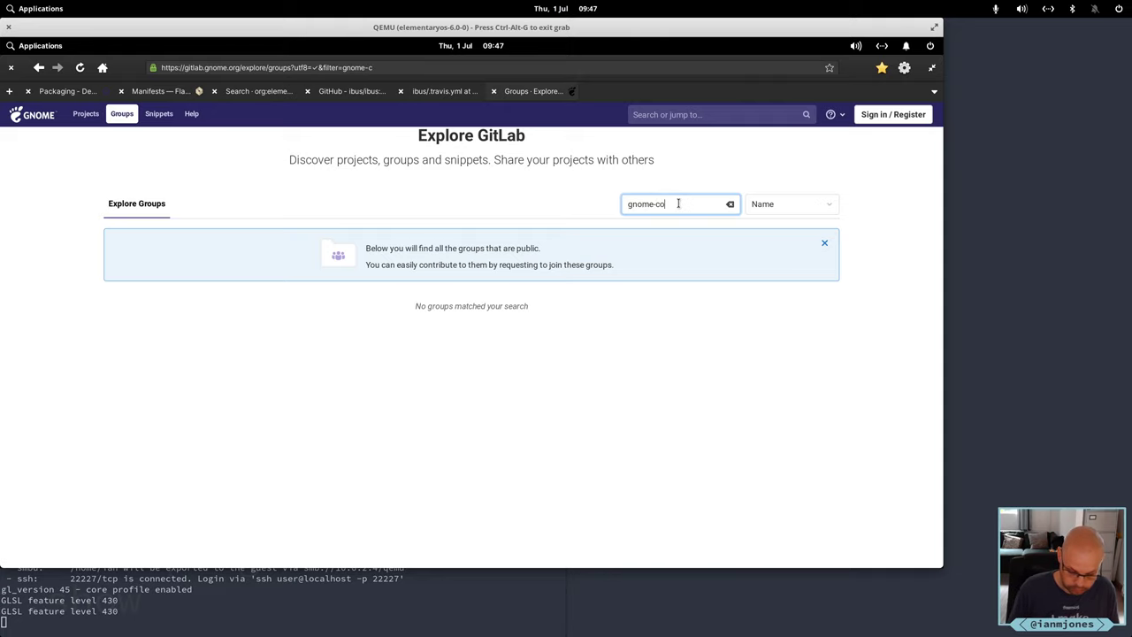
text(mmon)
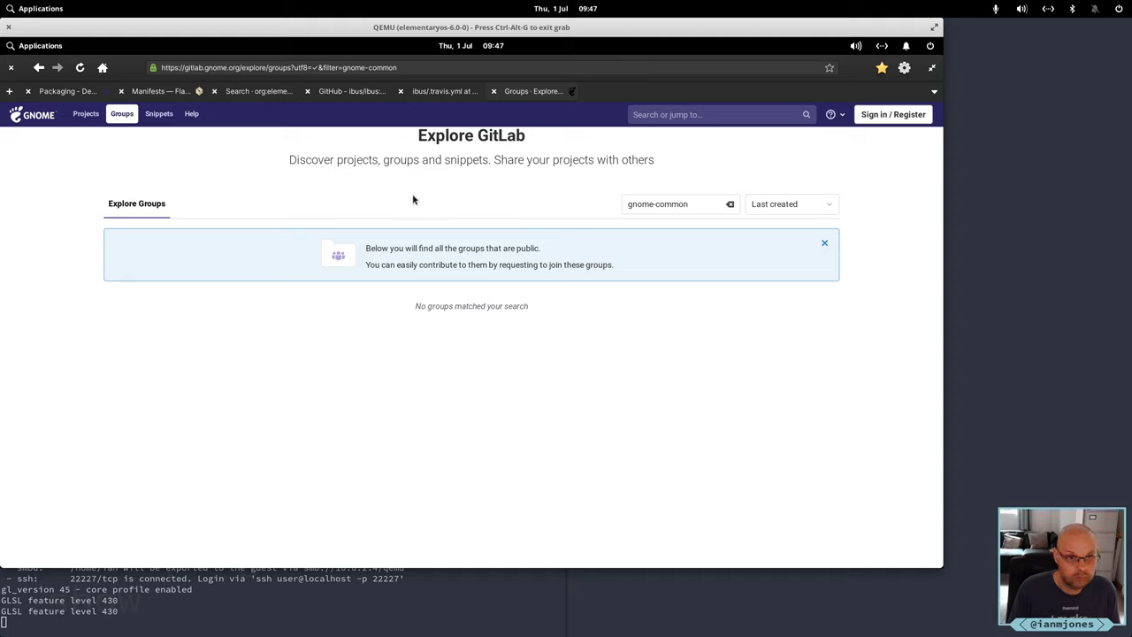
Search all of GNOME's GitLab for gnome-common and open the GNOME / gnome-common project
click(662, 115)
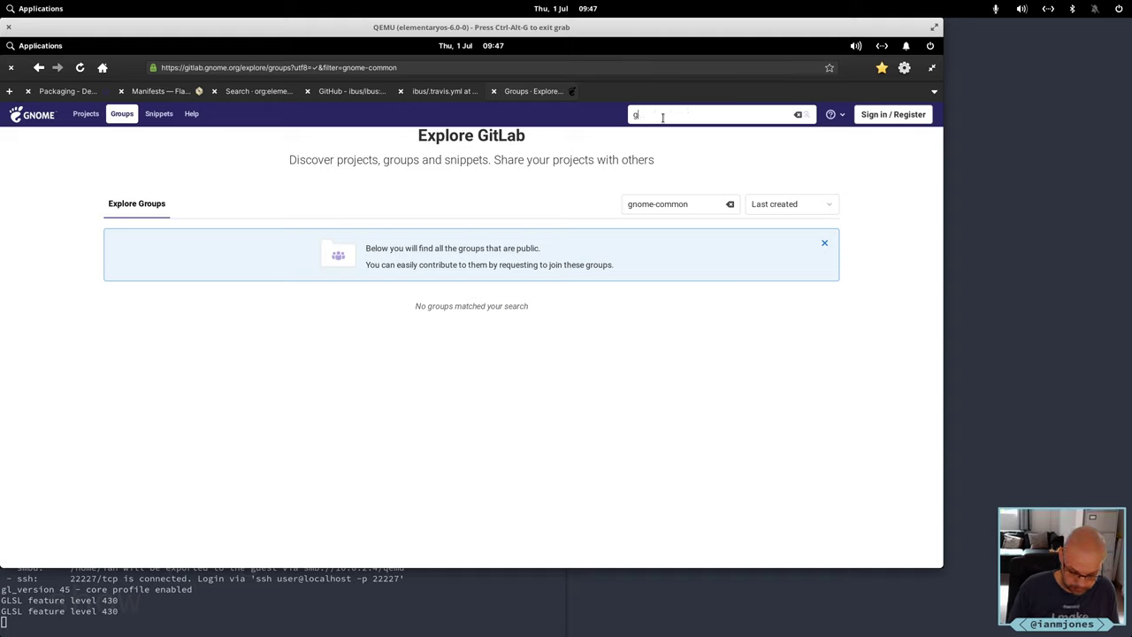
text(gnome-)
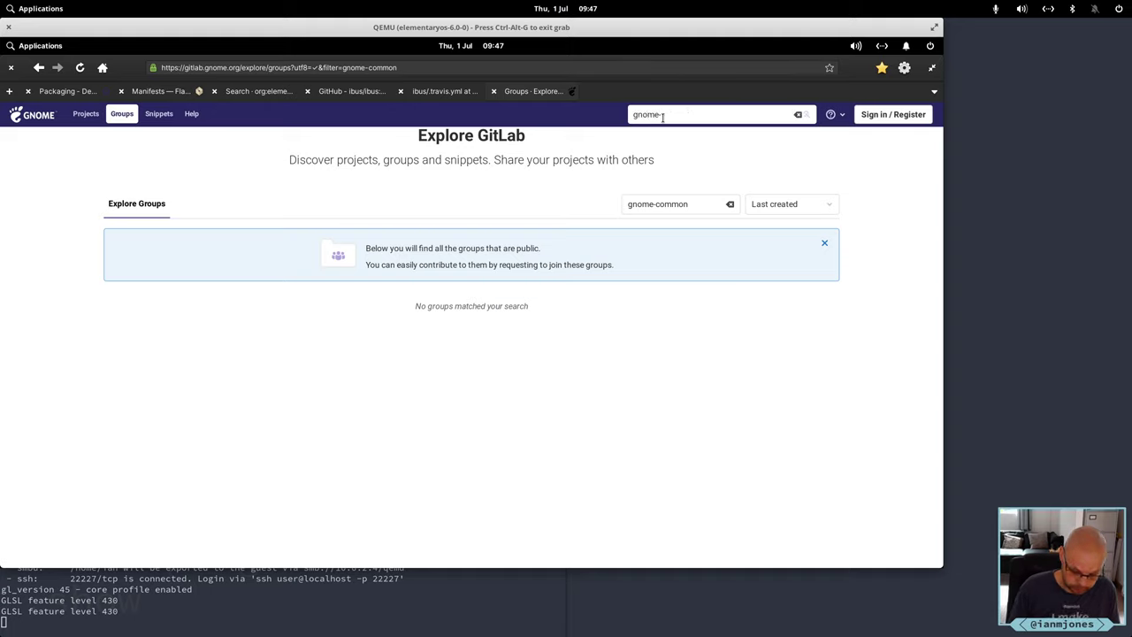
text(common)
key(Return)
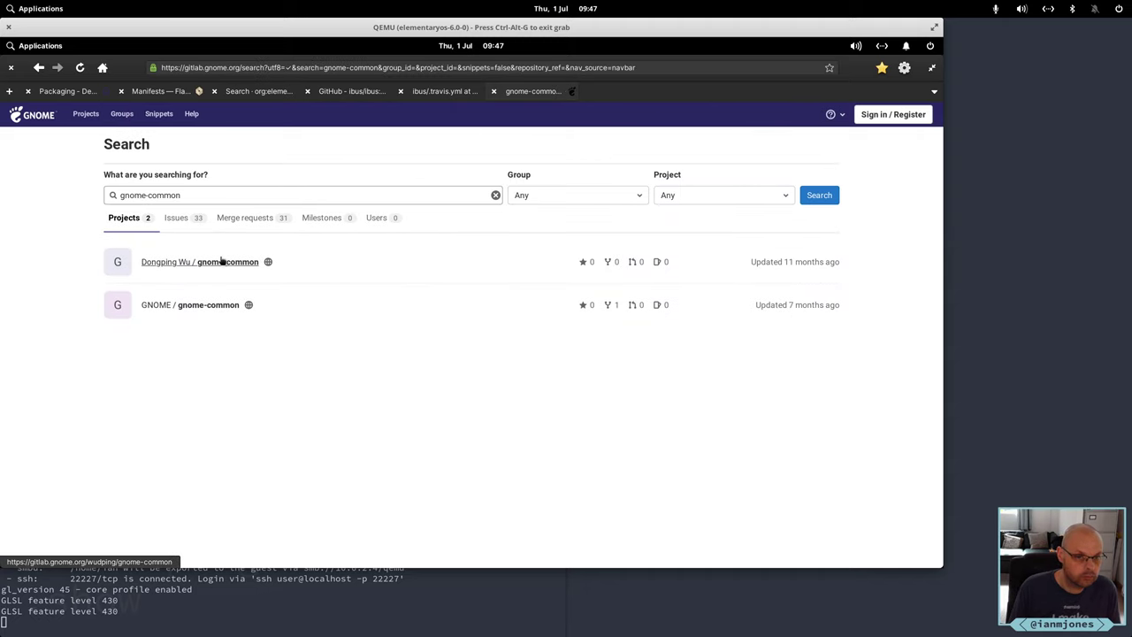
click(210, 307)
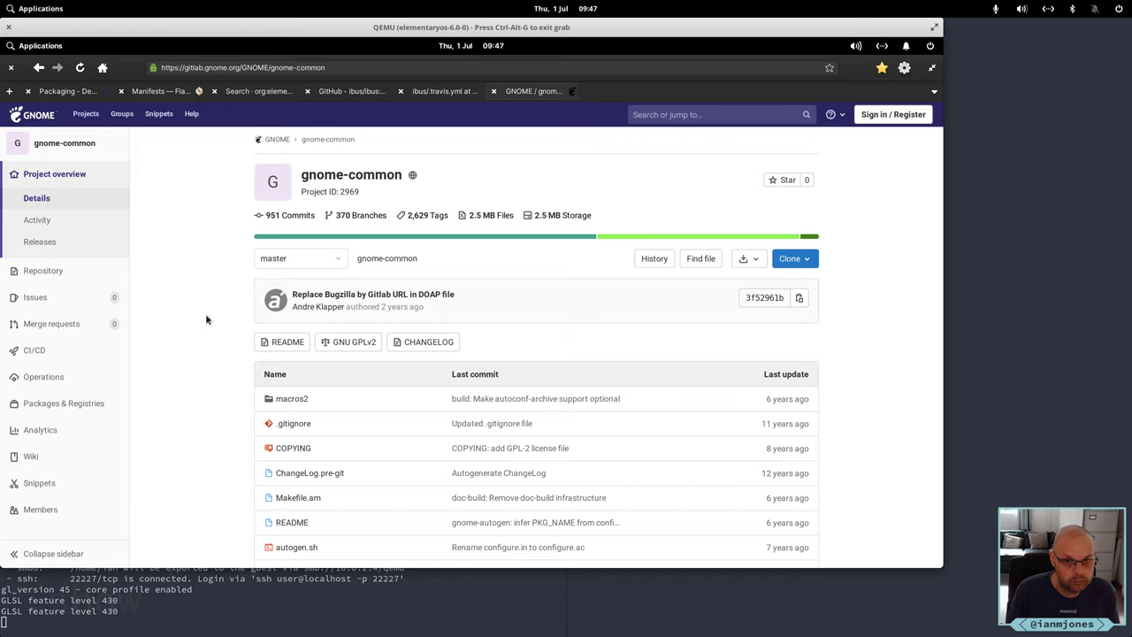
Read through the gnome-common README and file list for its components and autogen.sh usage instructions
scroll(205, 319, down, 3)
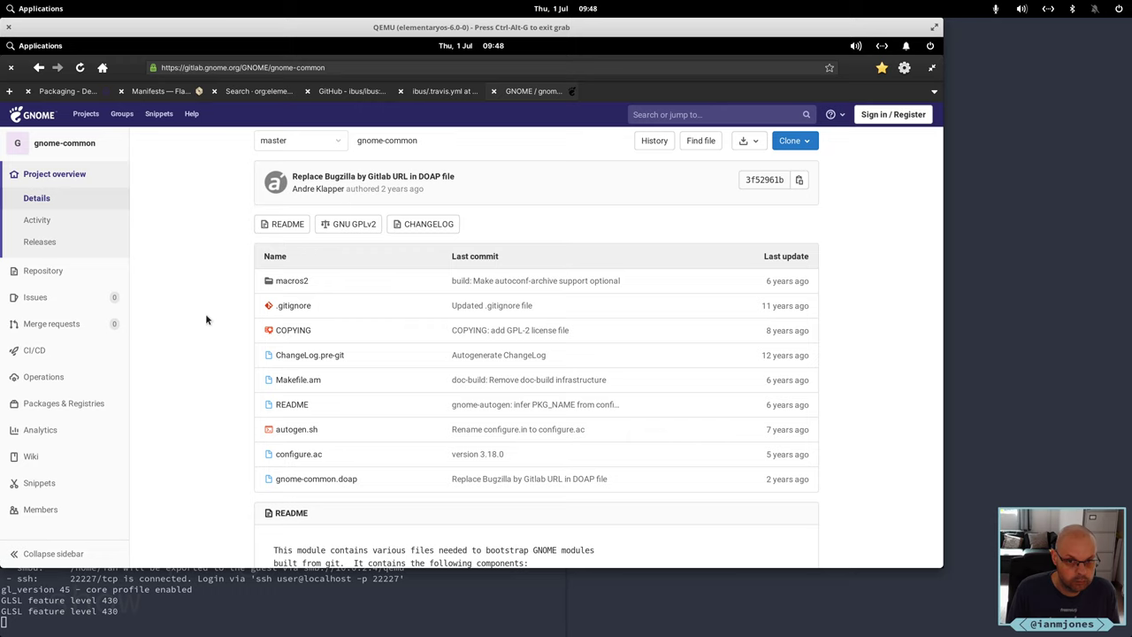
scroll(205, 315, down, 3)
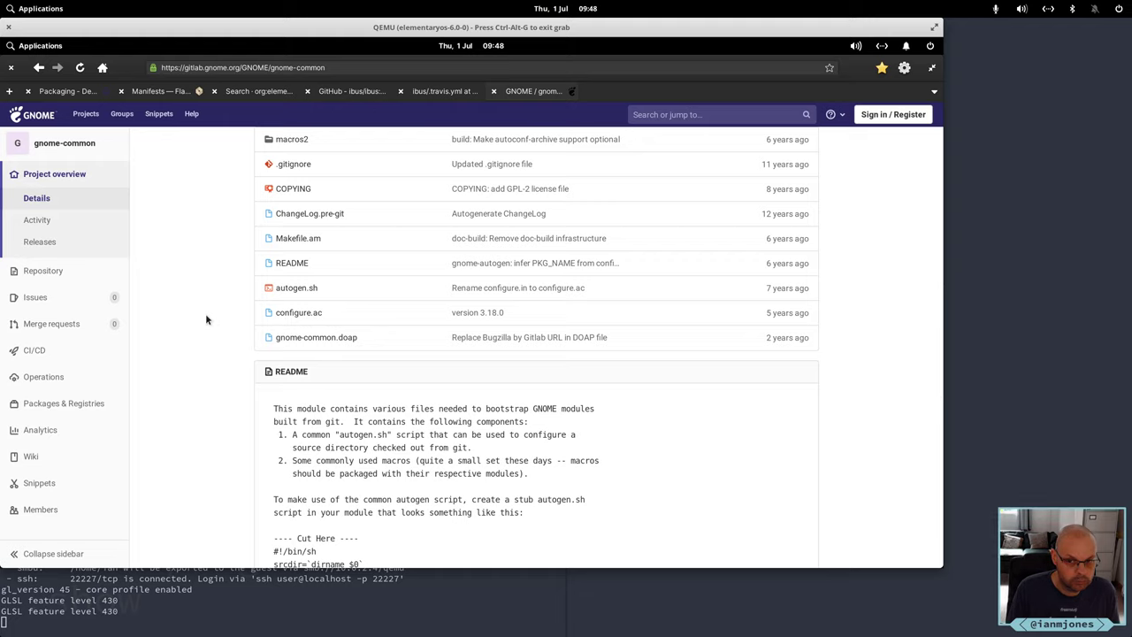
scroll(206, 319, down, 3)
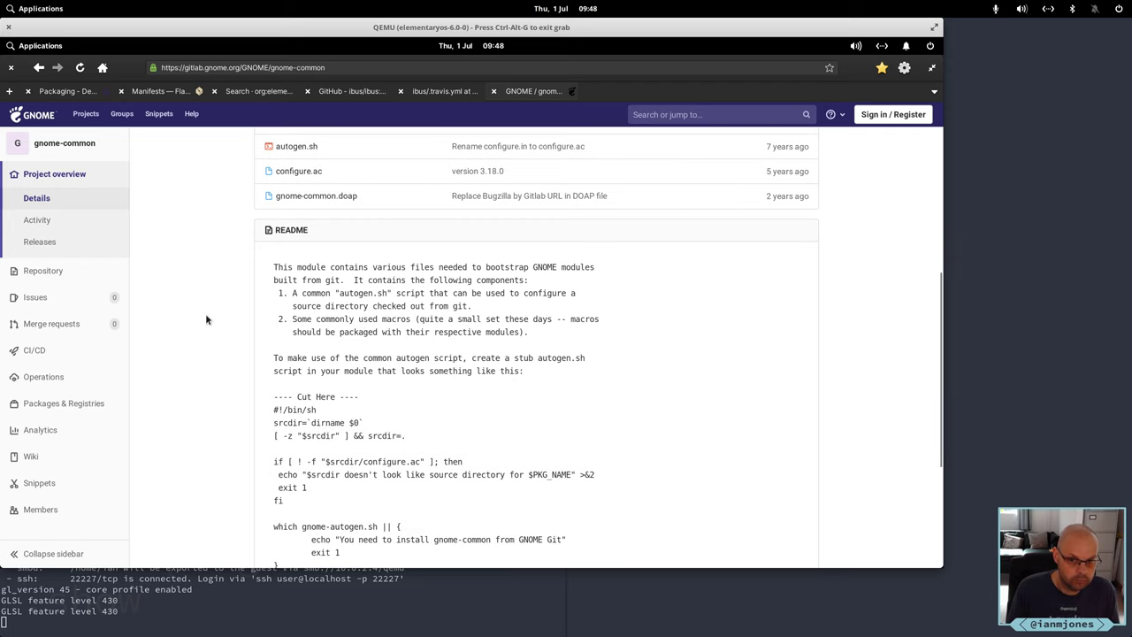
scroll(206, 319, down, 3)
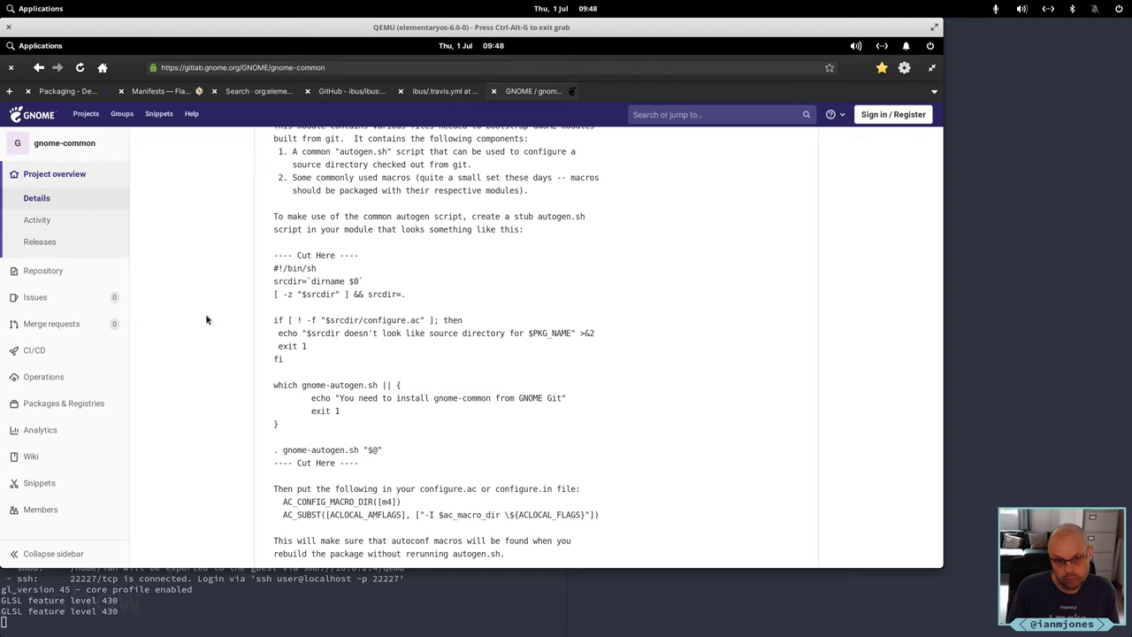
scroll(205, 319, down, 2)
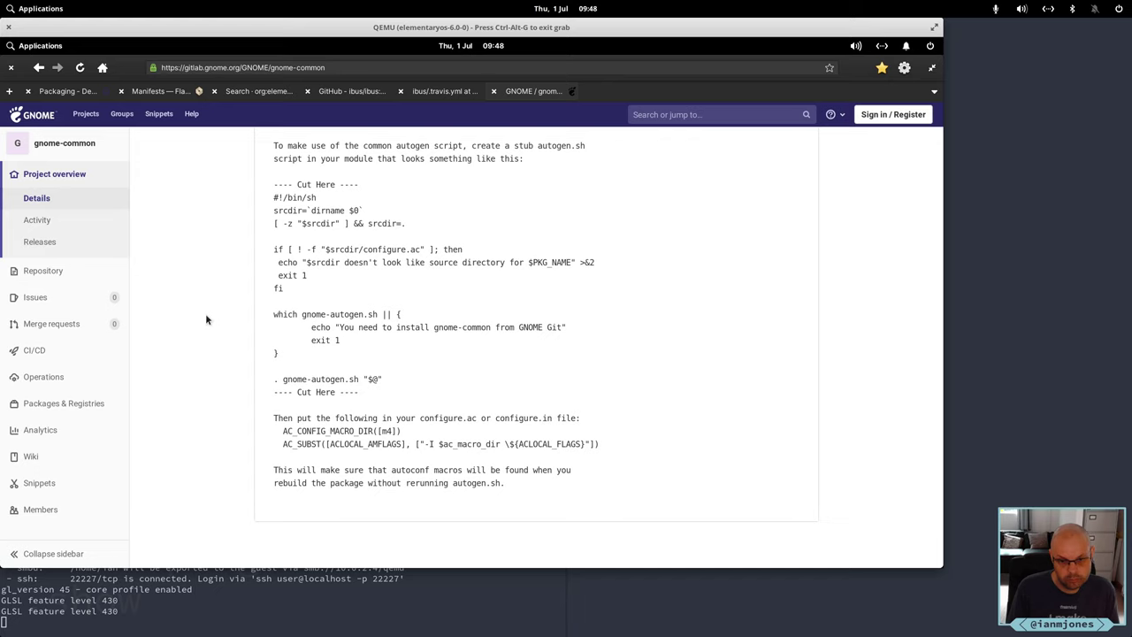
scroll(205, 313, up, 5)
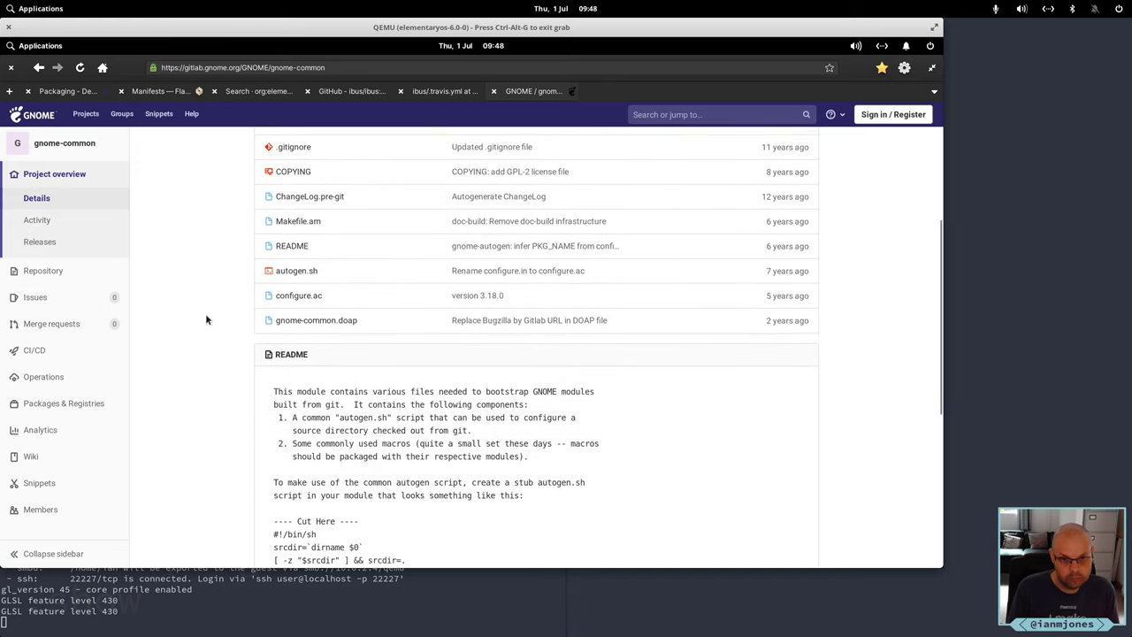
scroll(205, 319, up, 1)
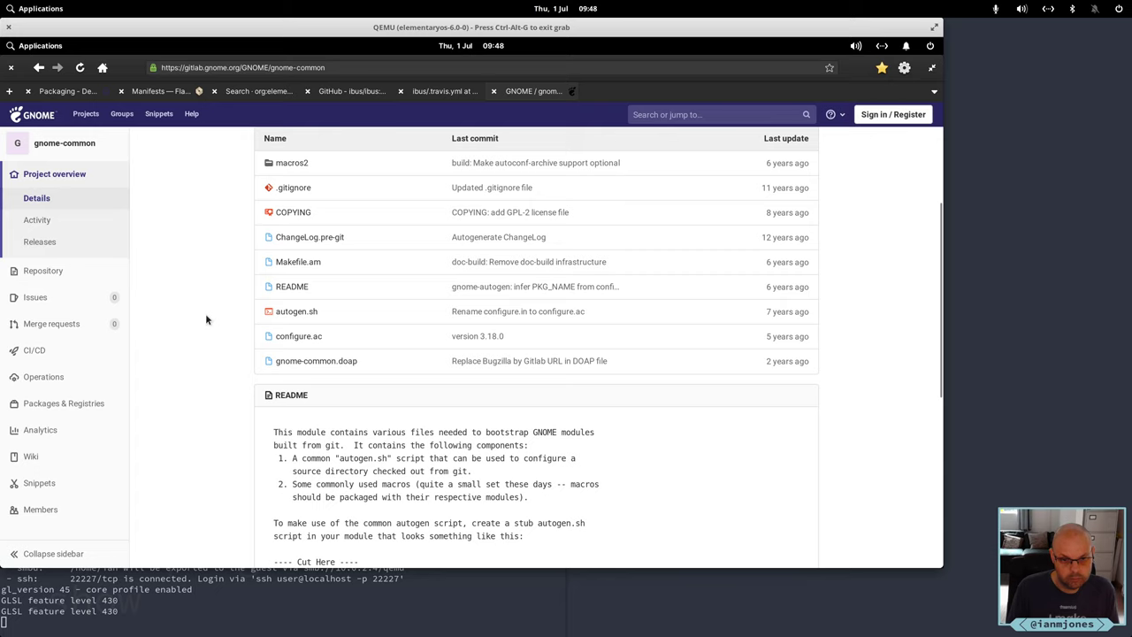
scroll(206, 319, up, 1)
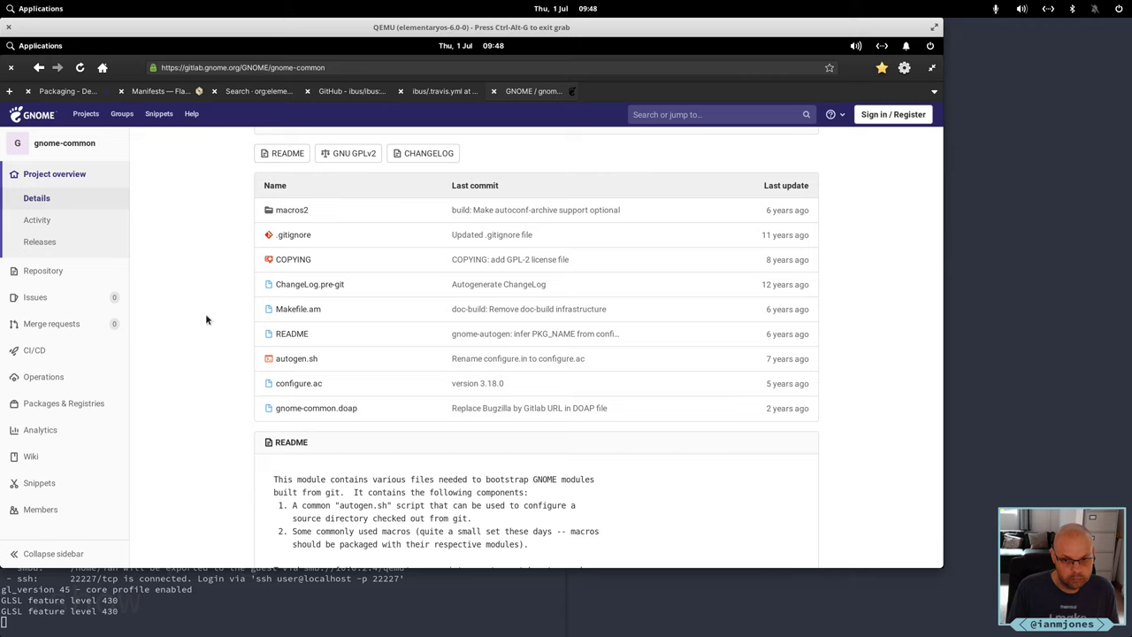
Switch to the code editor and remove the cmake buildsystem line from the ibus module in the Flatpak manifest
scroll(205, 313, up, 1)
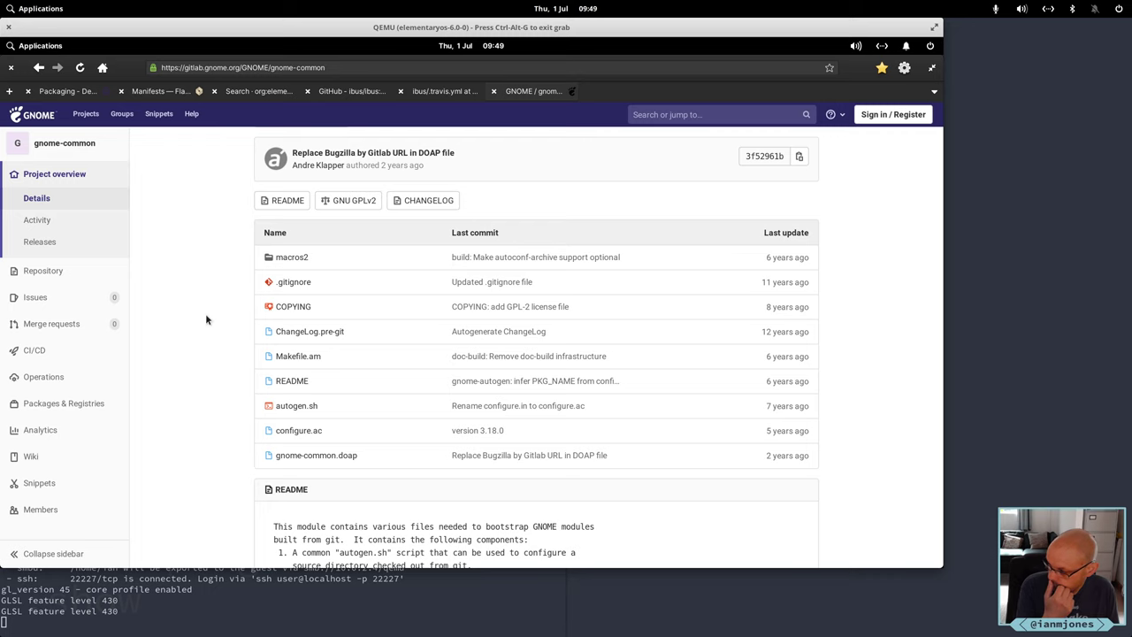
key(alt+Tab)
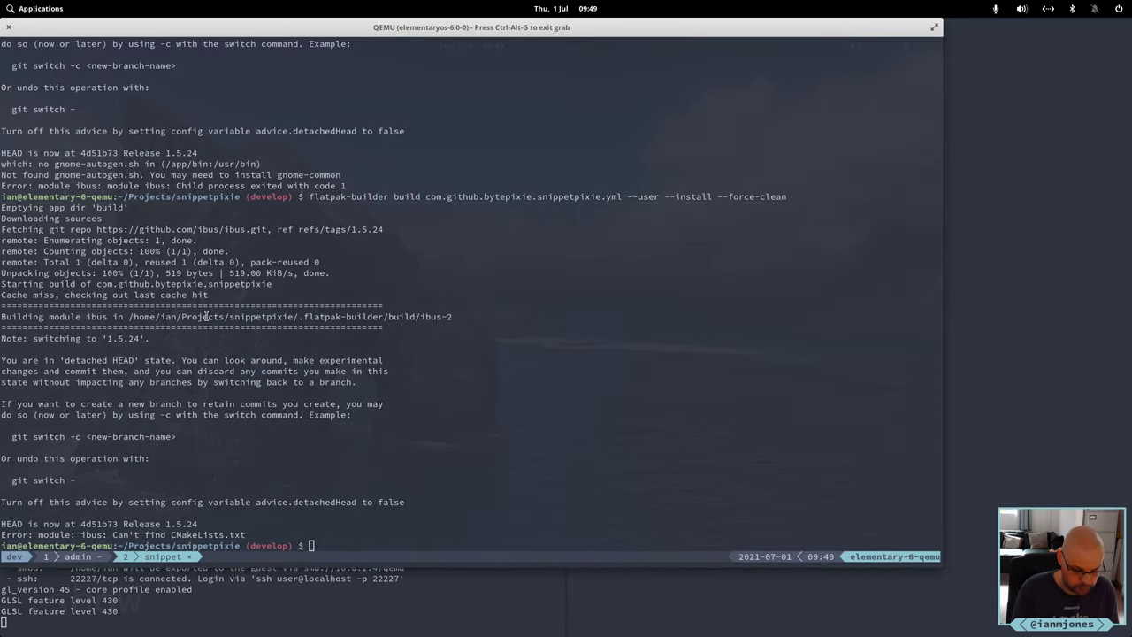
key(alt+Tab)
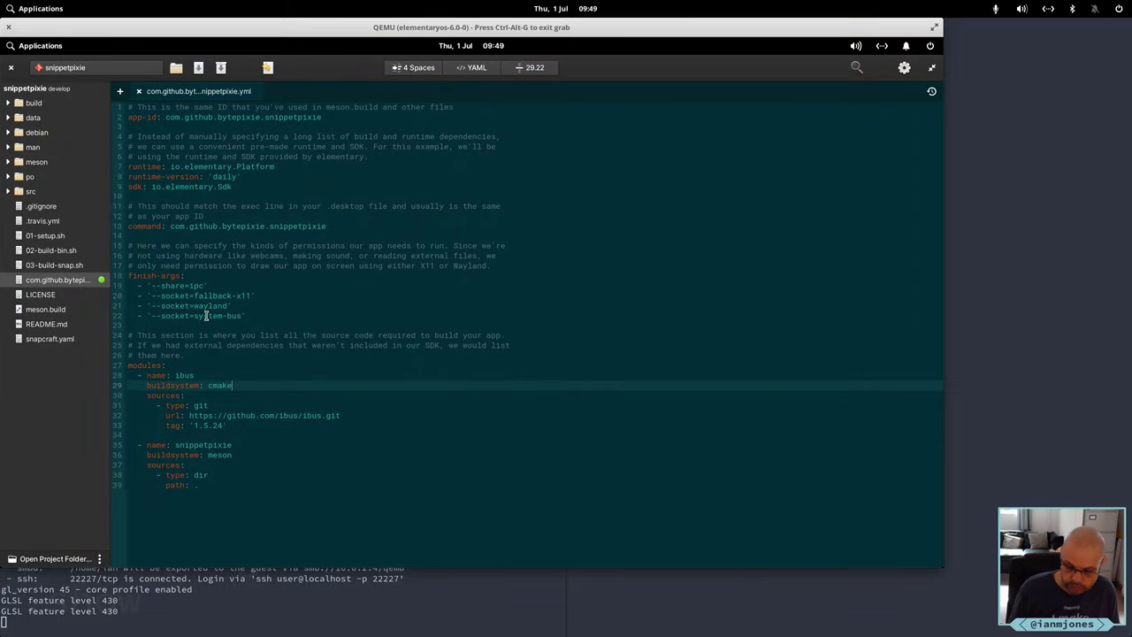
key(Home)
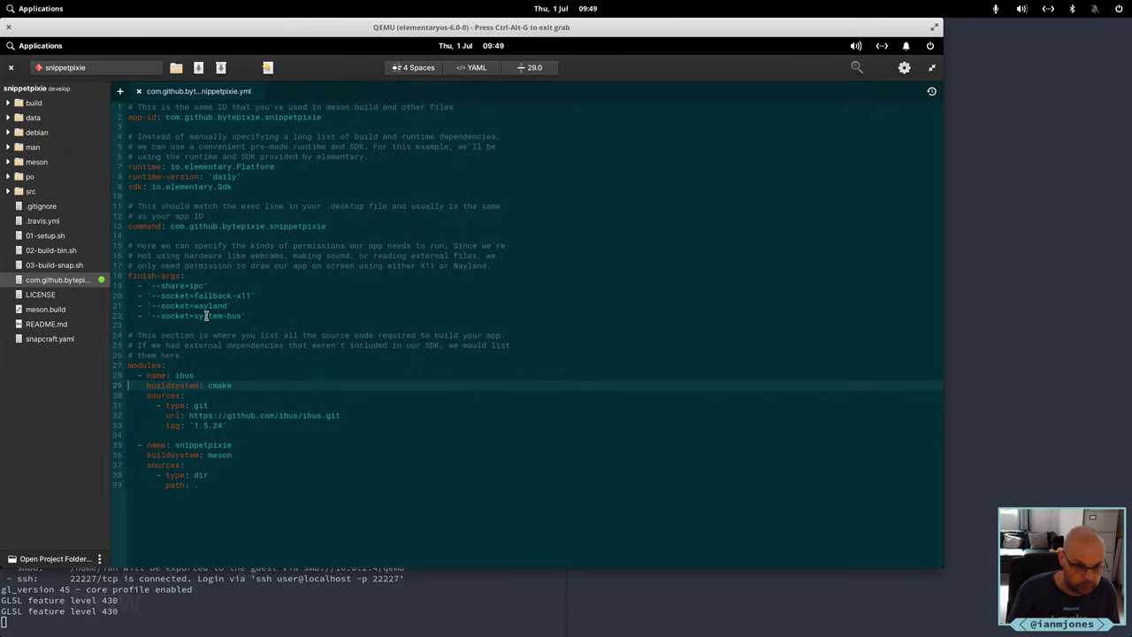
key(shift+Down)
key(Delete)
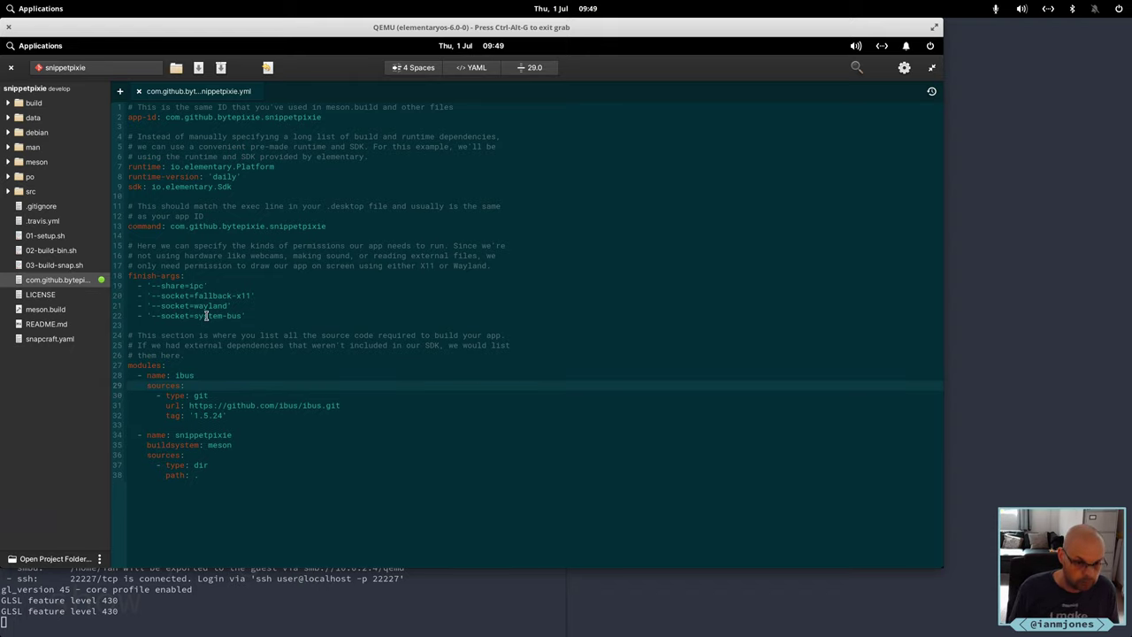
In the terminal, rerun flatpak-builder build on com.github.bytepixie.snippetpixie.yml with --user --install --force-clean
key(alt+Tab)
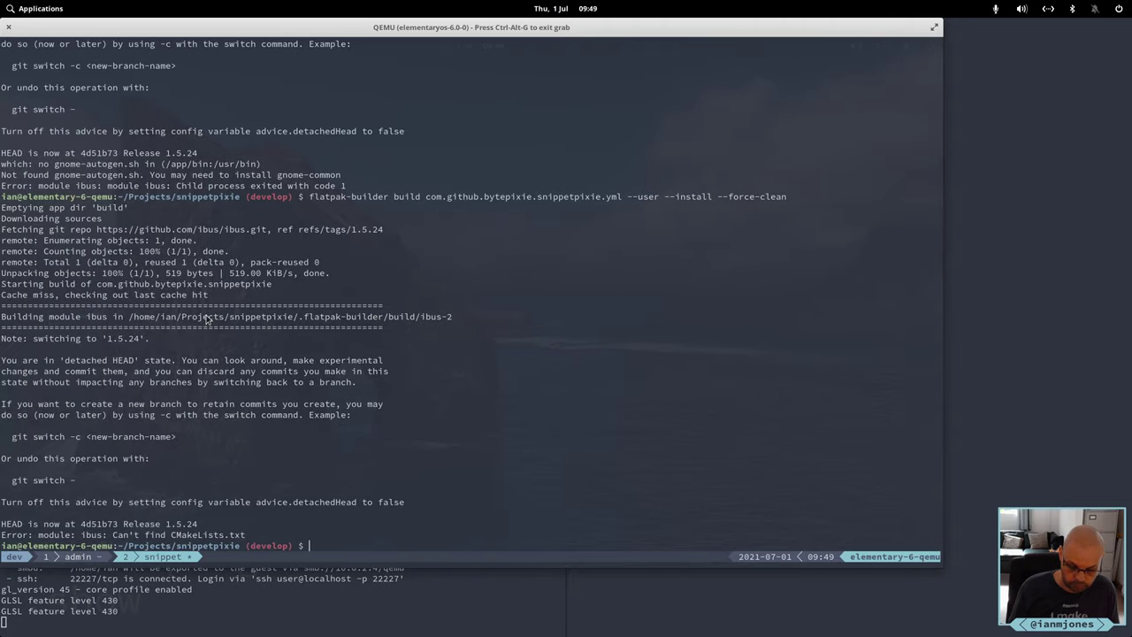
key(Up)
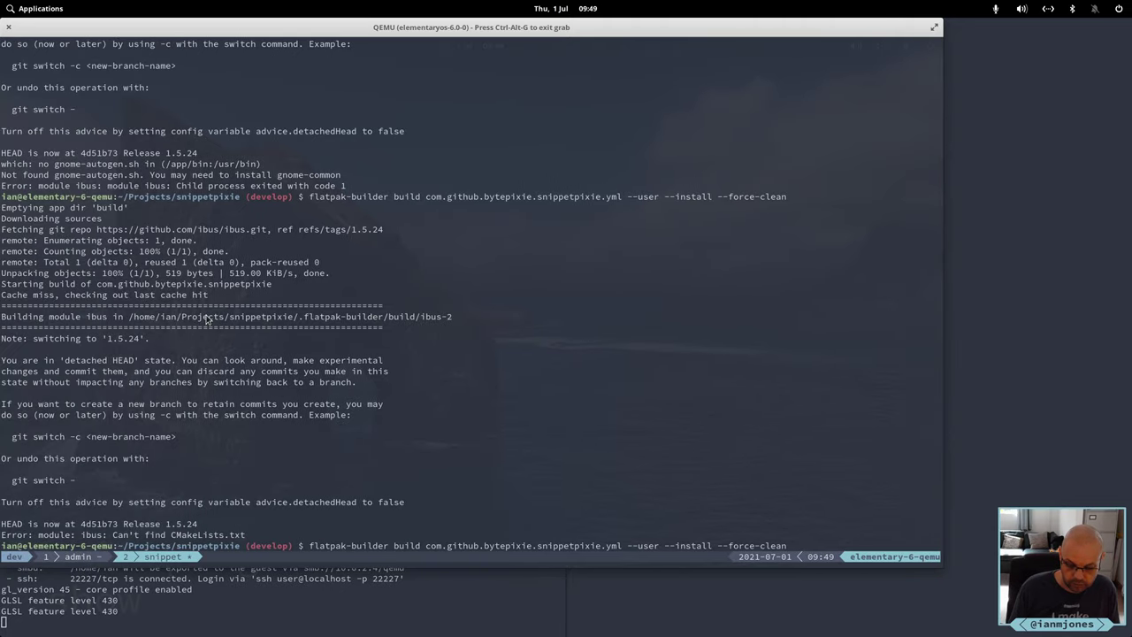
key(Return)
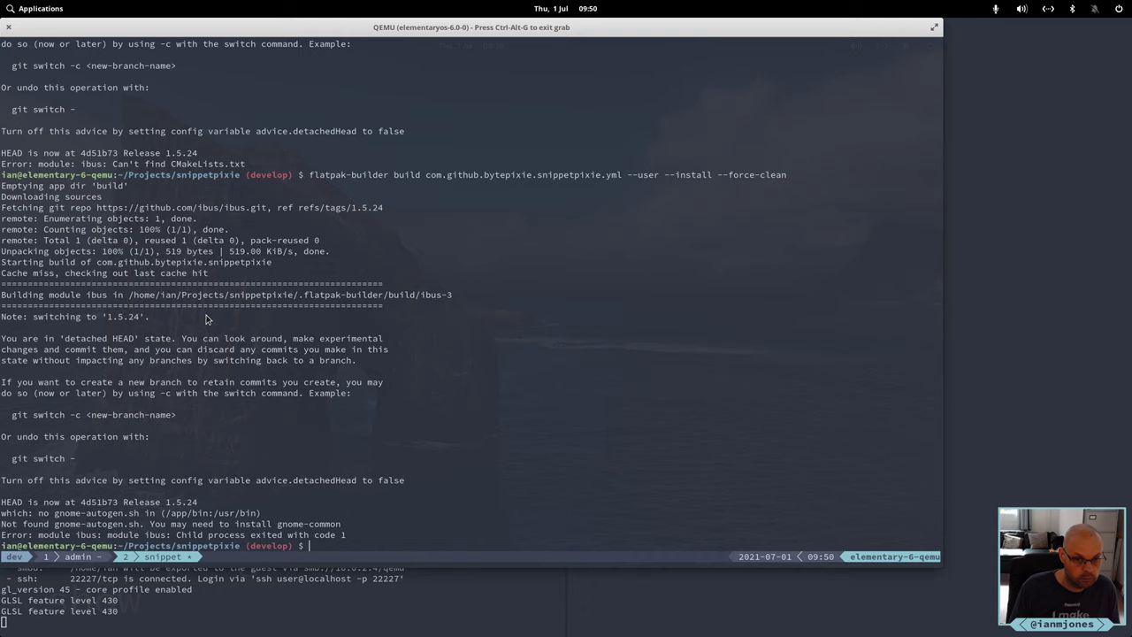
List all files in the snippetpixie project folder with details and forcibly delete the .flatpak-builder cache directory
text(ls -la)
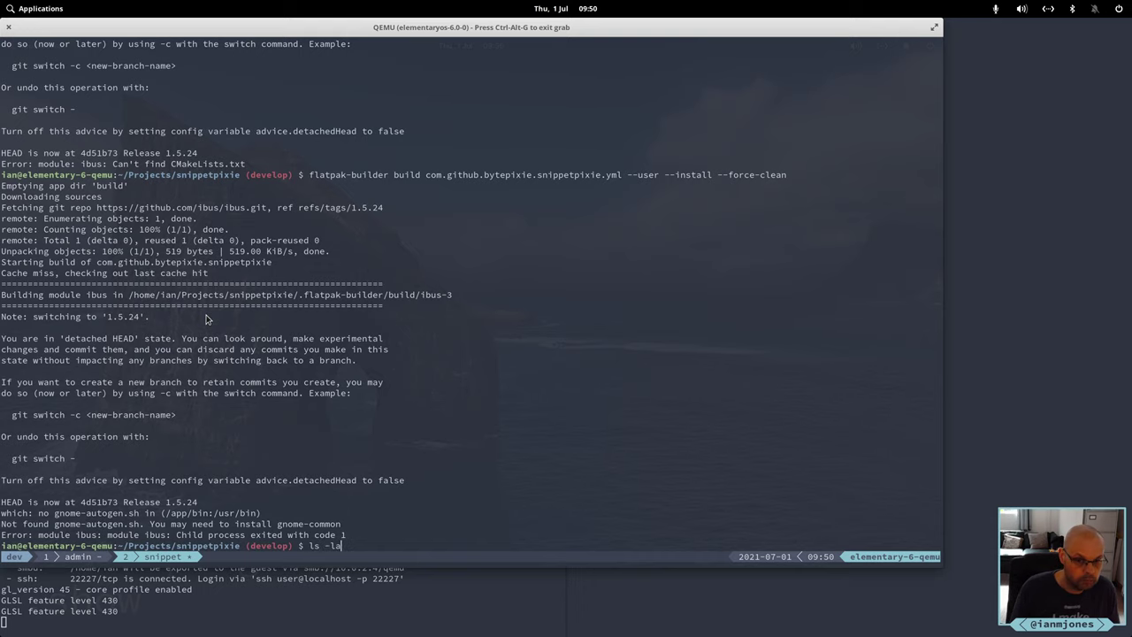
key(Return)
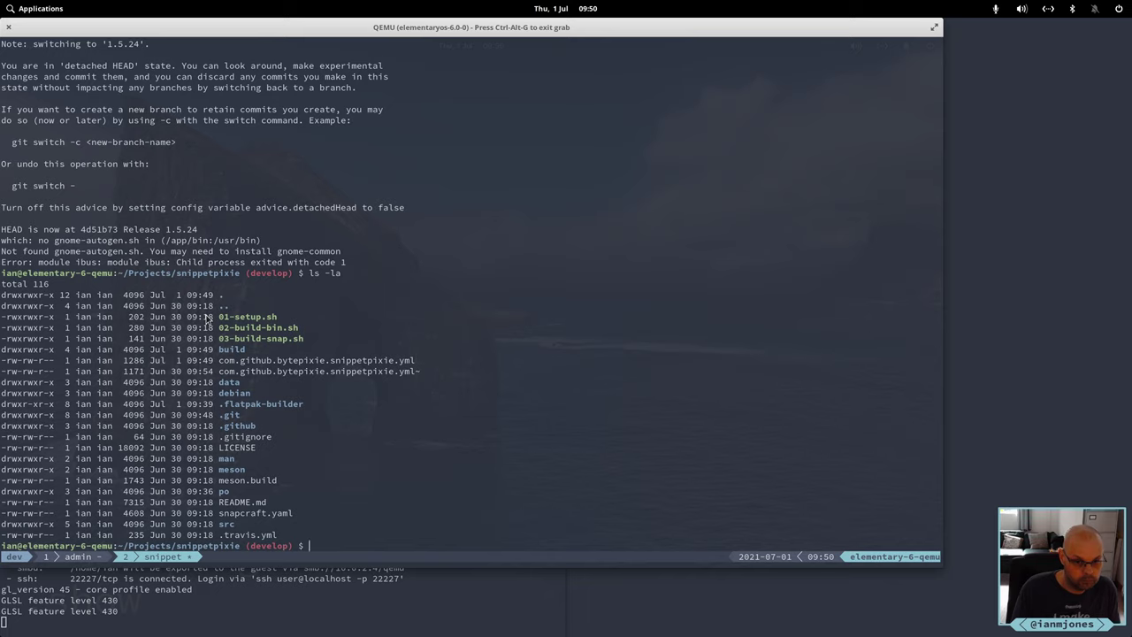
text(rm)
text(.flat)
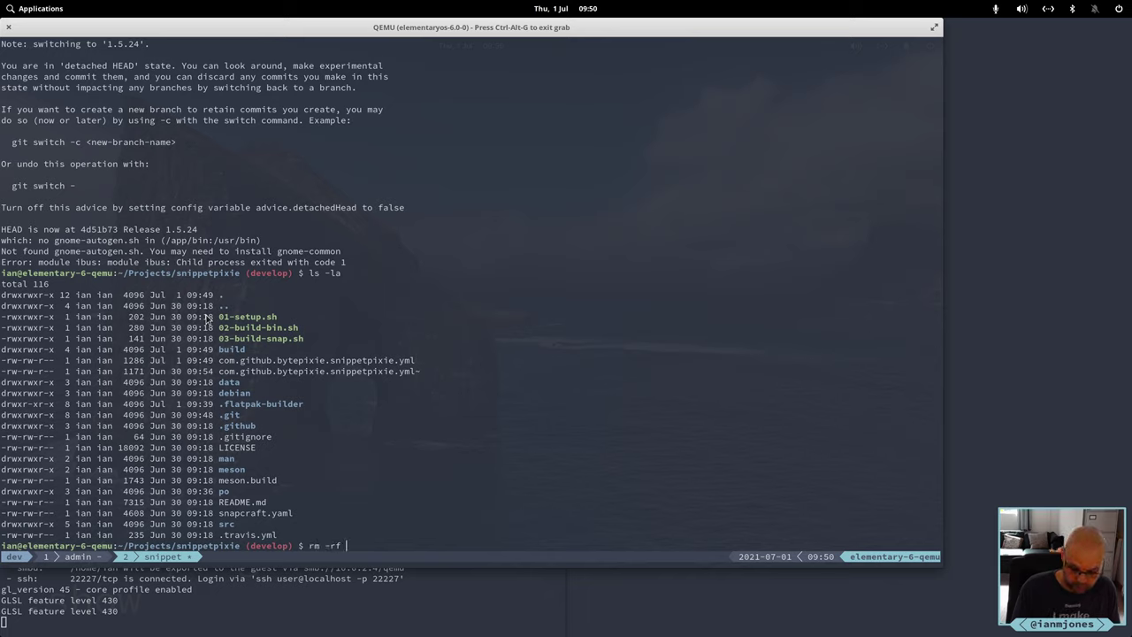
key(Tab)
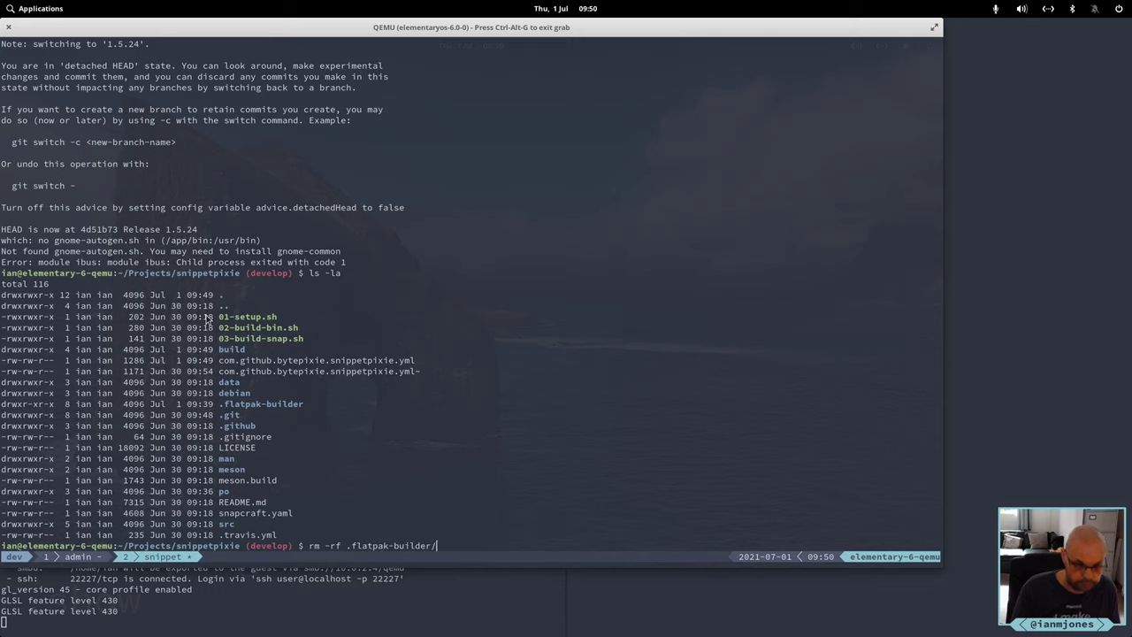
key(BackSpace)
key(Return)
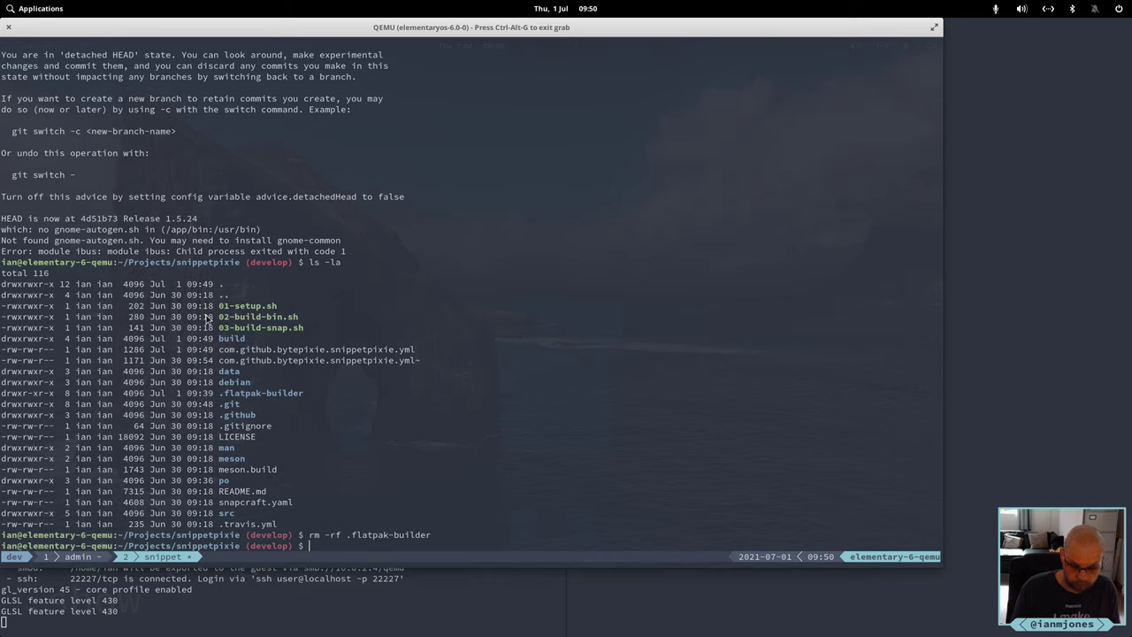
Repeat the flatpak-builder build with --user --install --force-clean from the emptied cache
key(Up)
key(Up)
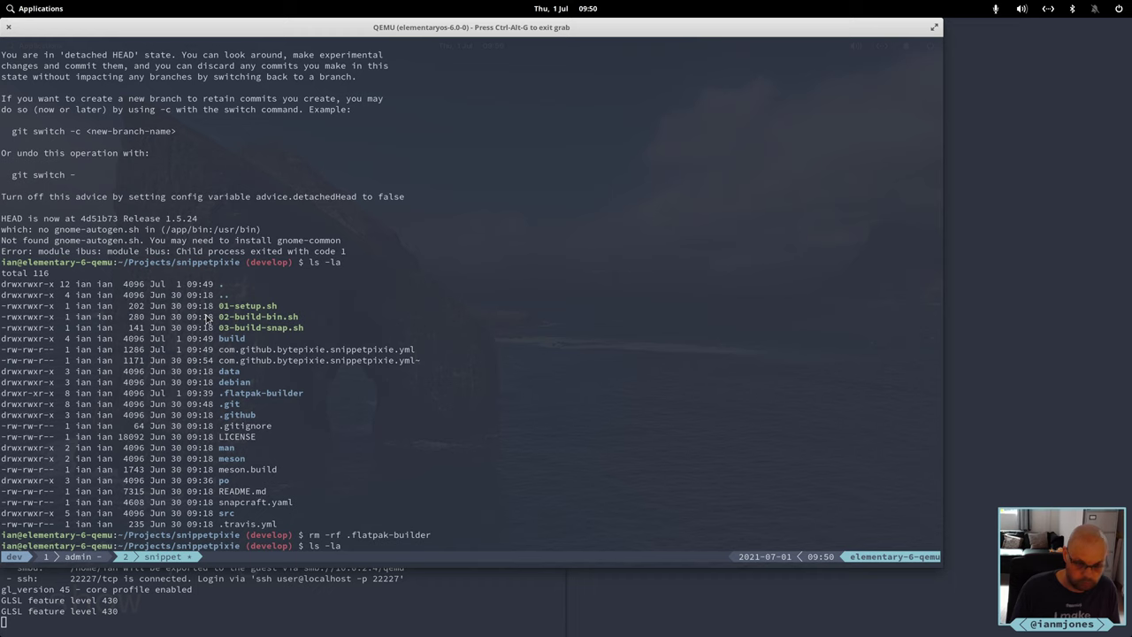
key(Up)
key(Return)
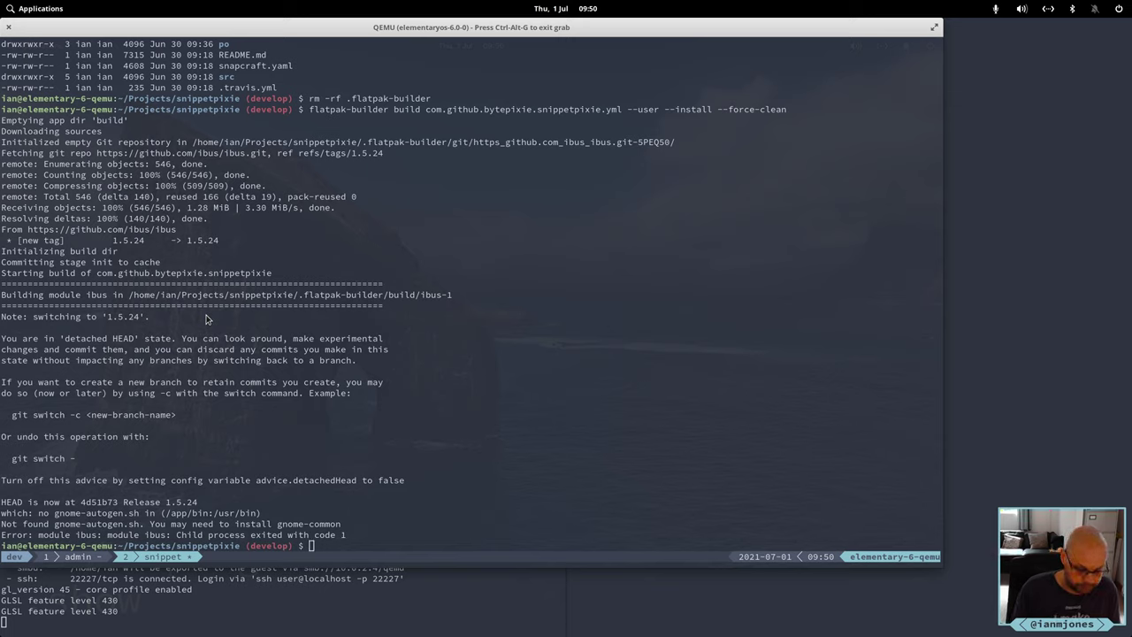
In the manifest in the code editor, duplicate the whole ibus module block directly above the snippetpixie module
key(alt+Tab)
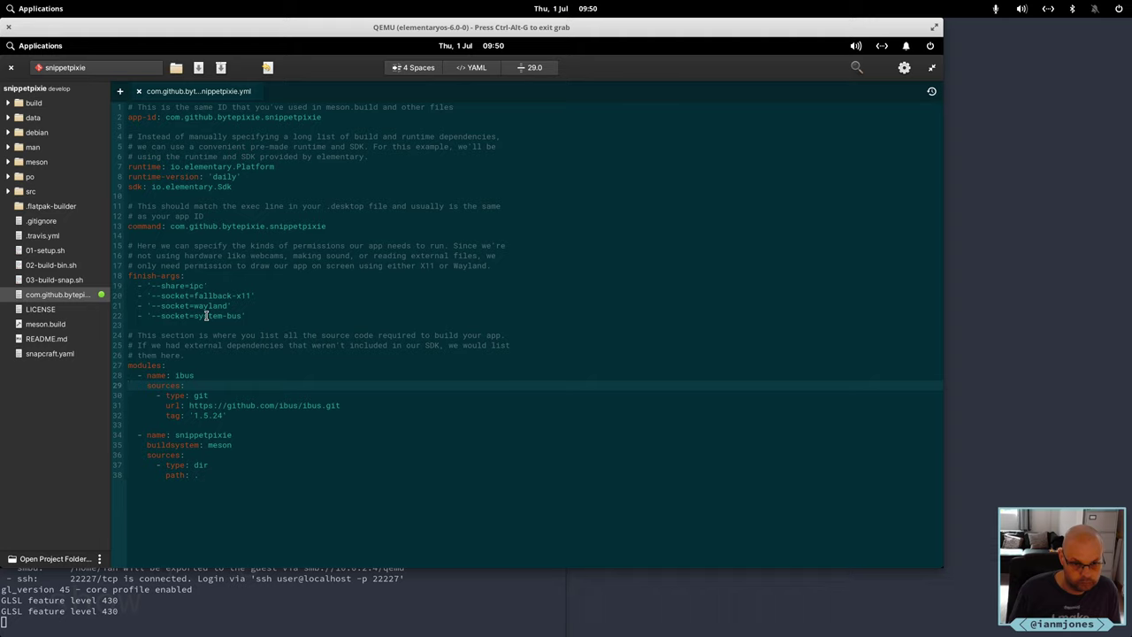
key(Up)
key(shift+Down)
key(shift+Down)
key(shift+Down)
key(shift+Down)
key(shift+Down)
key(shift+Down)
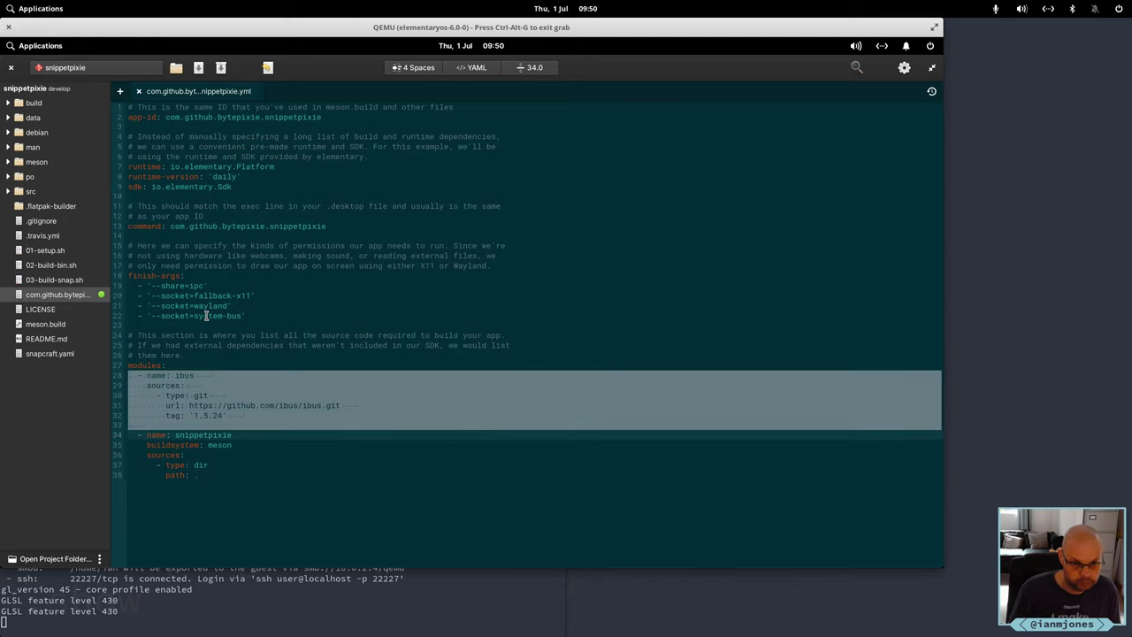
key(ctrl+c)
key(ctrl+v)
key(ctrl+v)
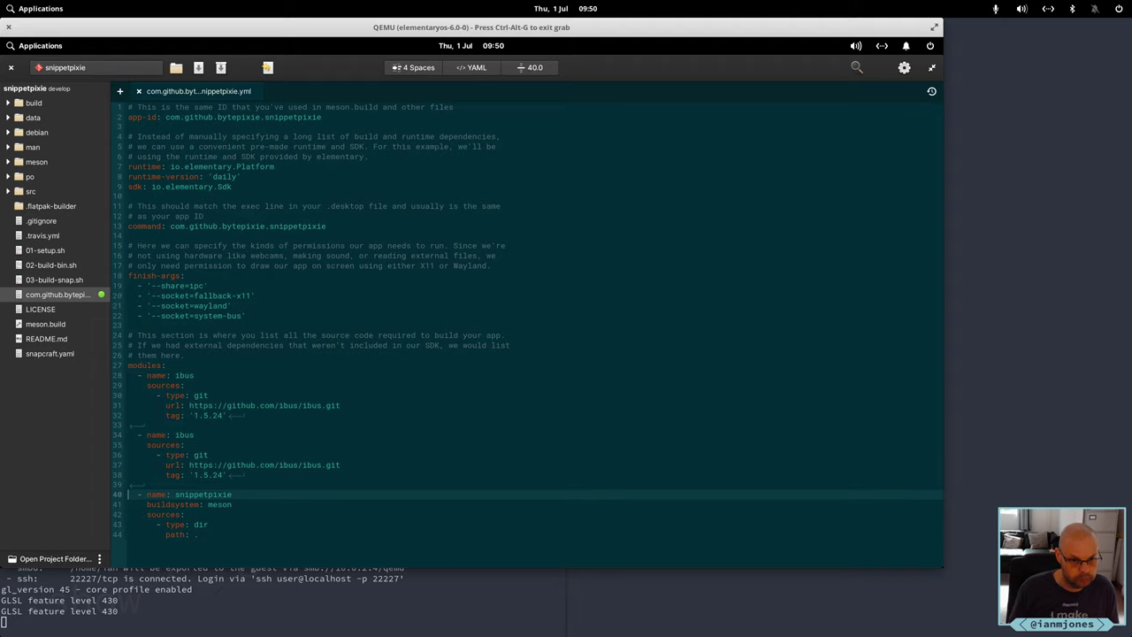
Rename the first of the two ibus modules in the manifest to gnome-common
key(Up)
key(Up)
key(Up)
key(Up)
key(Up)
key(Up)
key(Up)
key(Up)
key(Up)
key(Up)
key(Up)
key(Up)
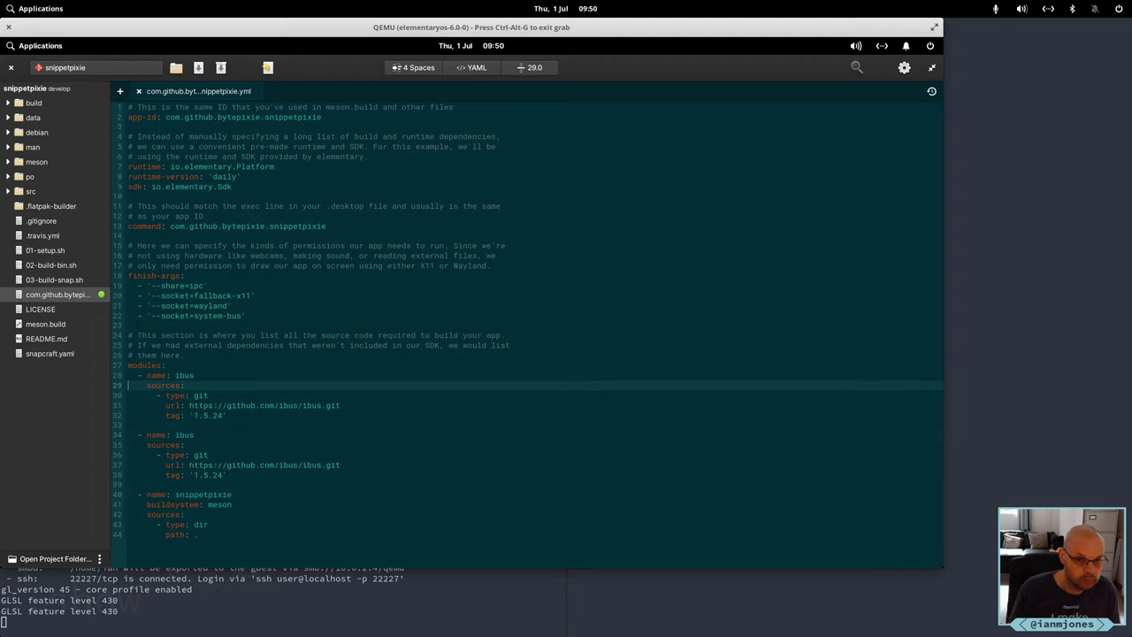
key(End)
key(shift+Left)
key(shift+Left)
key(shift+Left)
key(shift+Left)
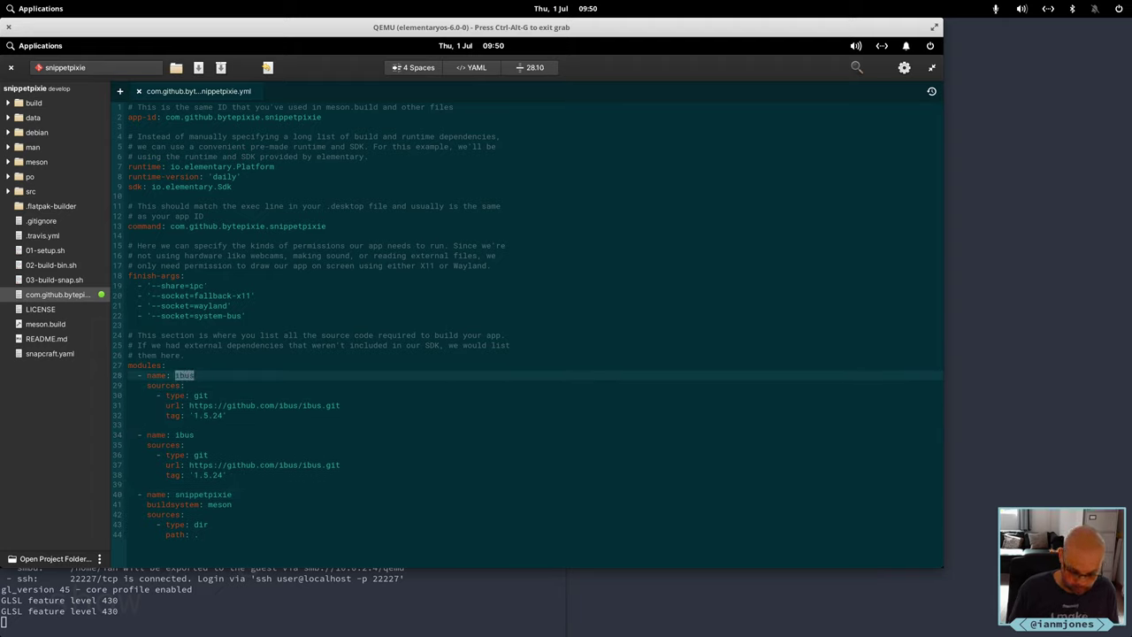
text(gnome-co)
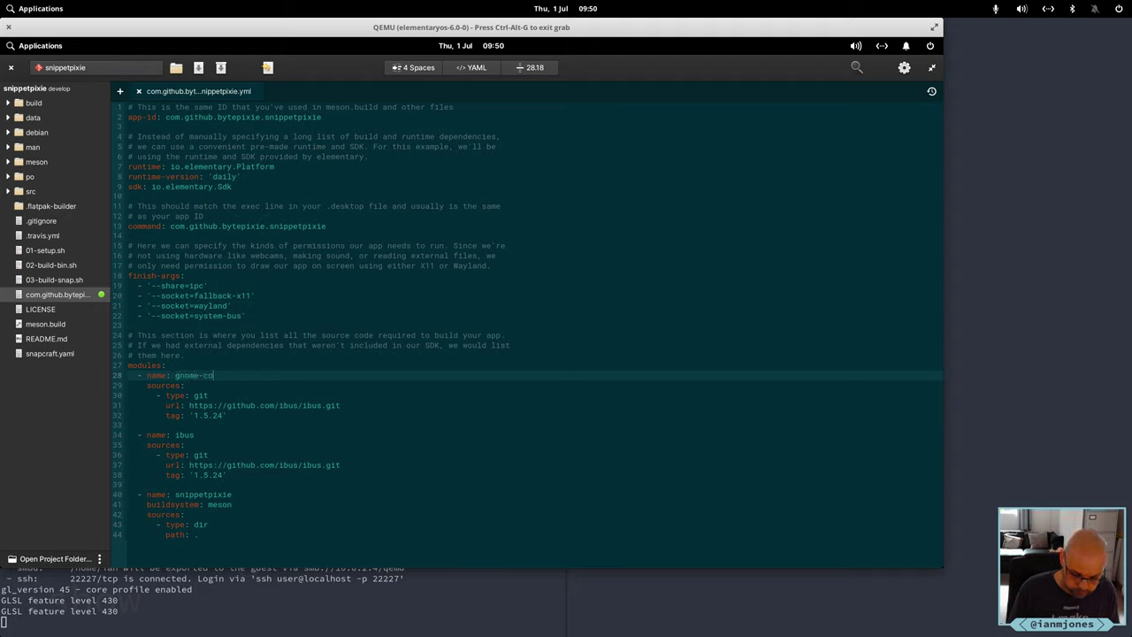
text(mmon)
key(Down)
key(Down)
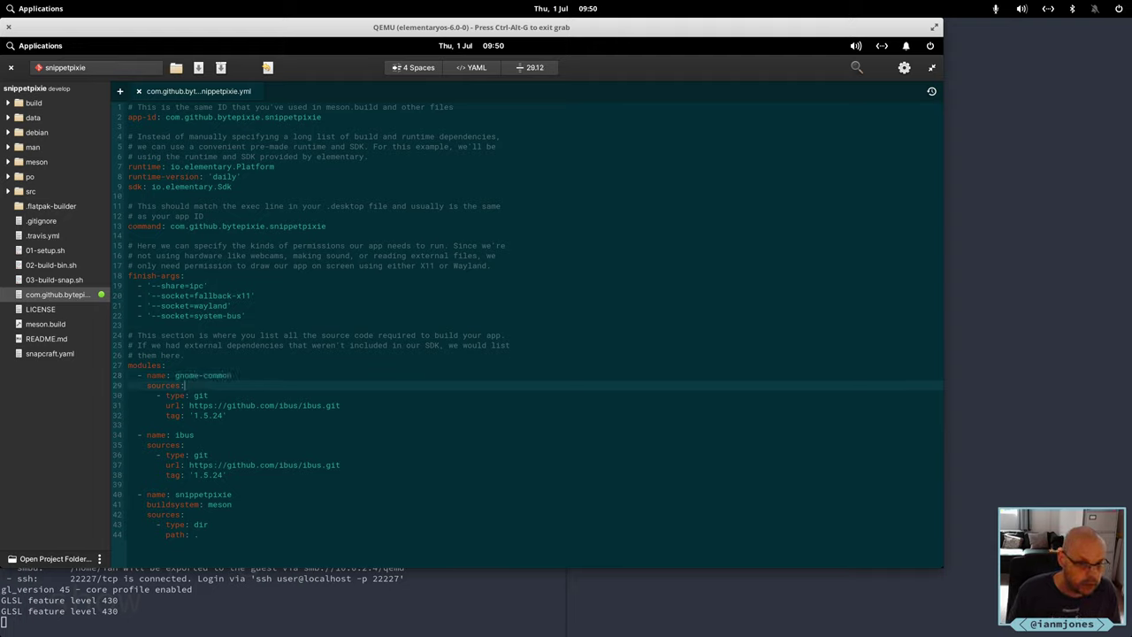
key(Down)
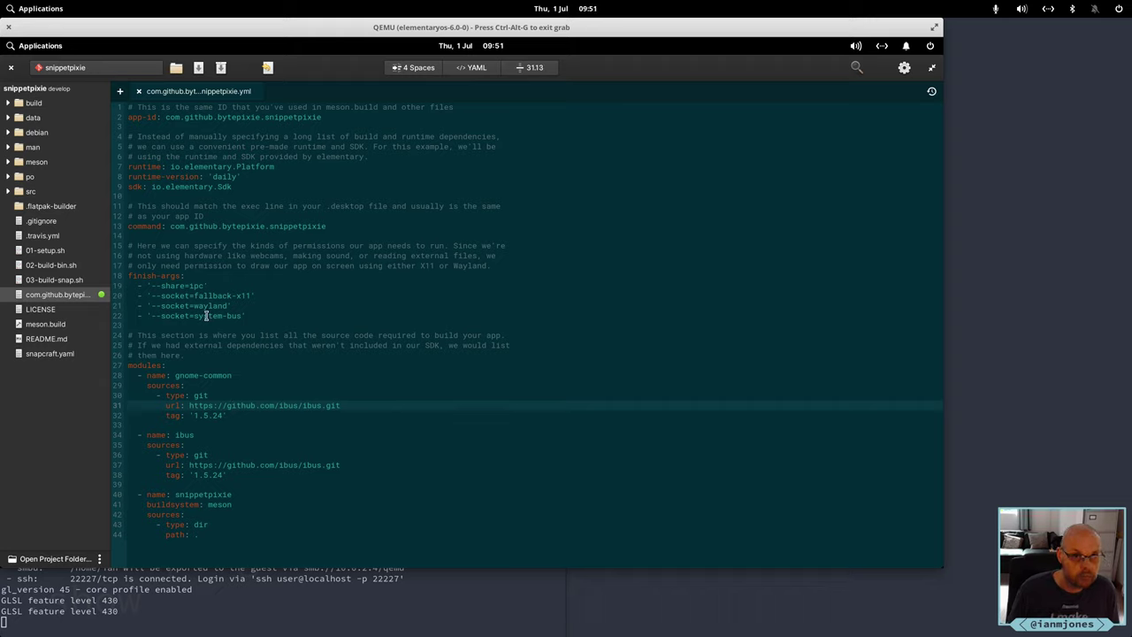
key(alt+Tab)
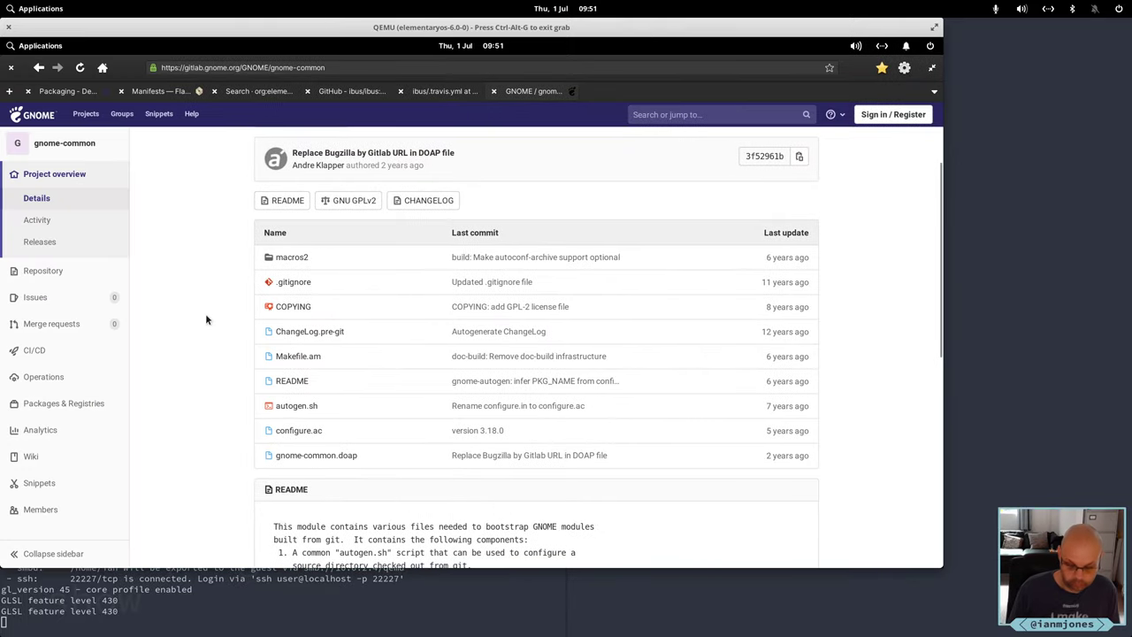
key(ctrl+l)
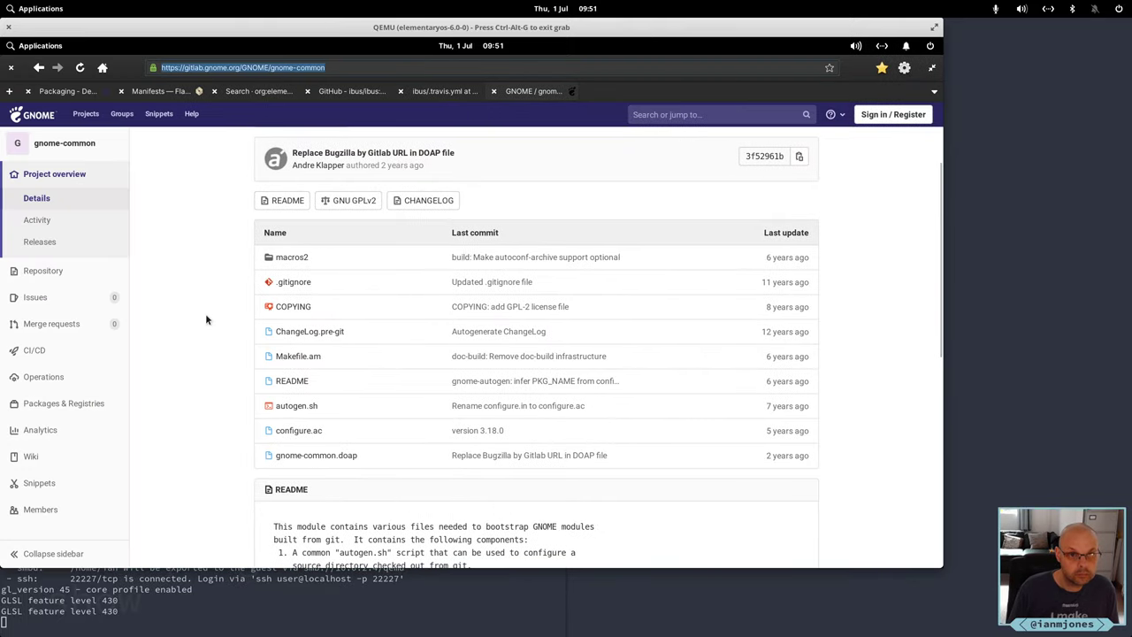
key(alt+Tab)
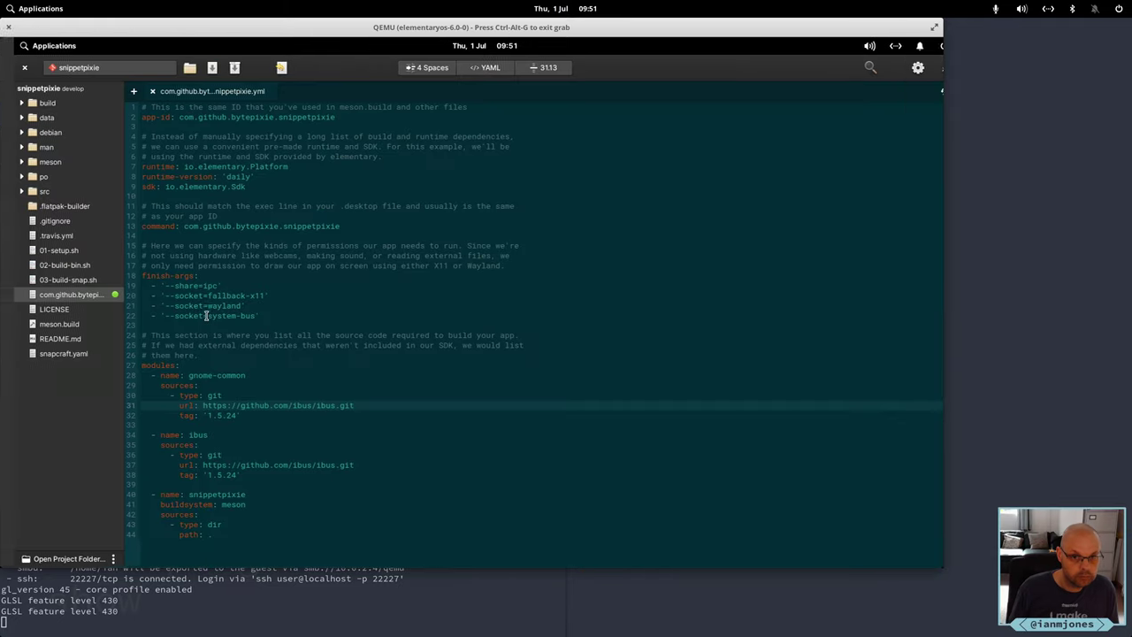
key(shift+End)
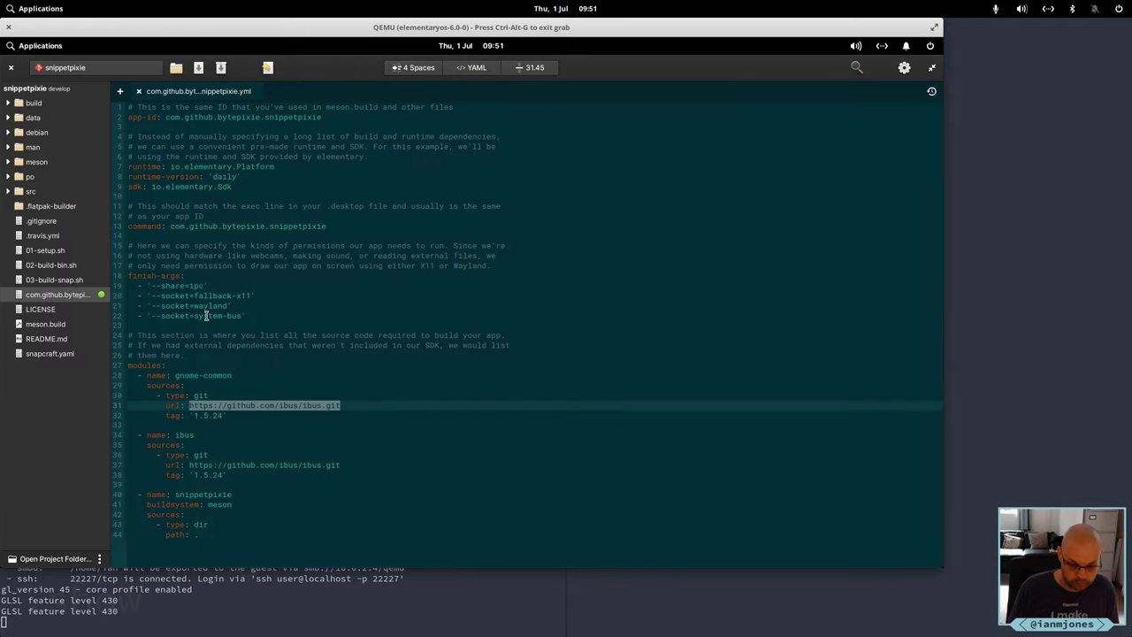
key(ctrl+v)
Check the gnome-common project's tag list on GNOME's GitLab for a release tag and return to the manifest's tag line
key(Down)
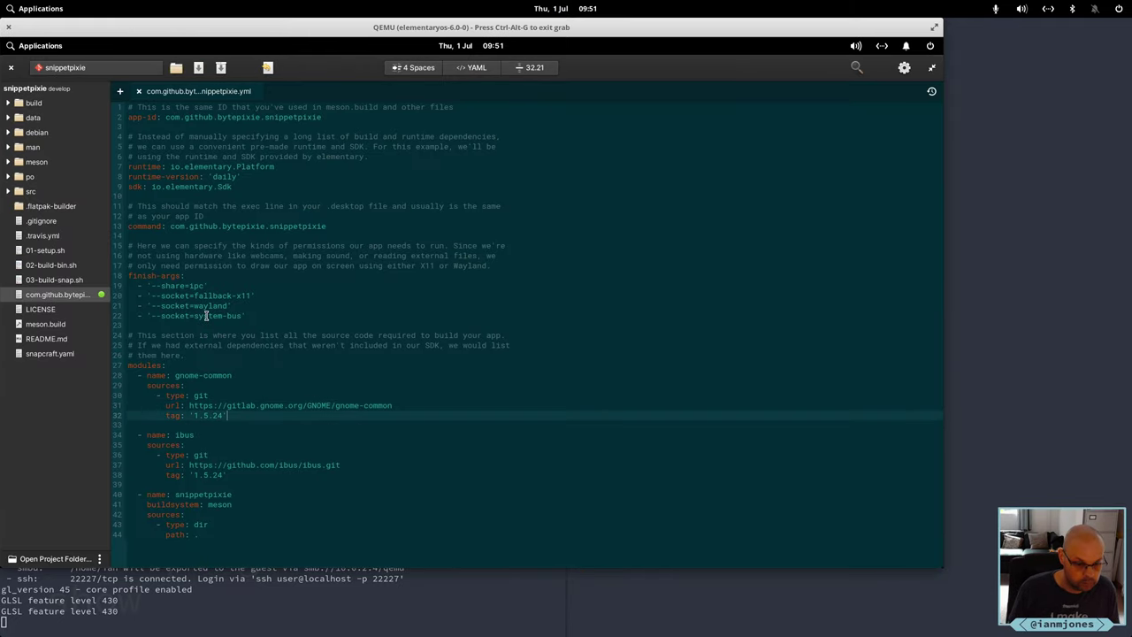
key(alt+Tab)
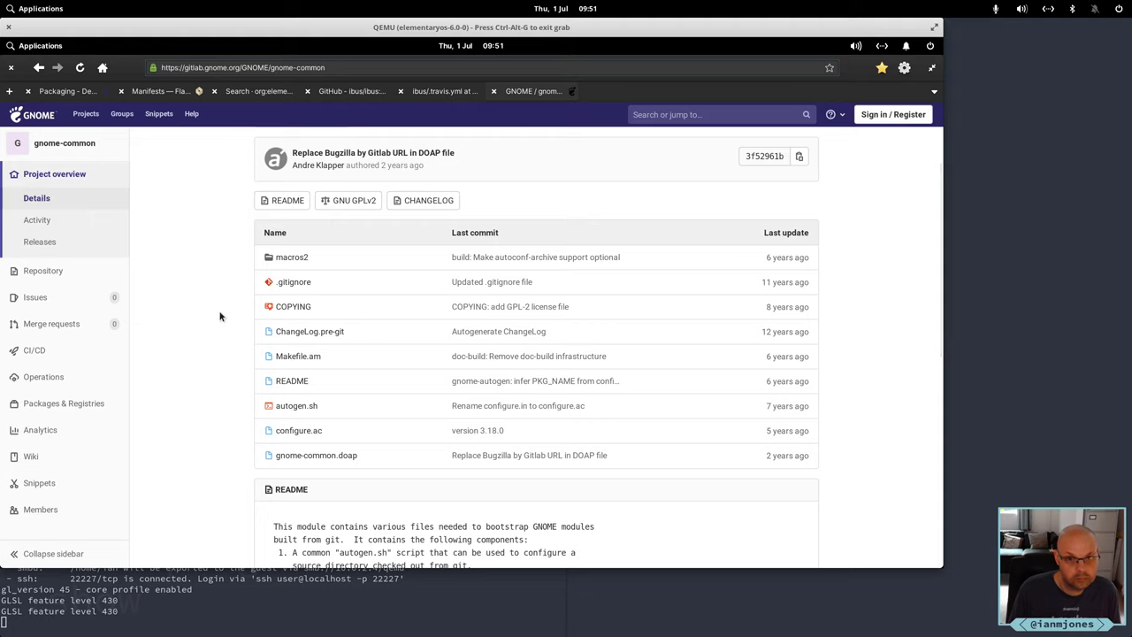
scroll(220, 317, down, 1)
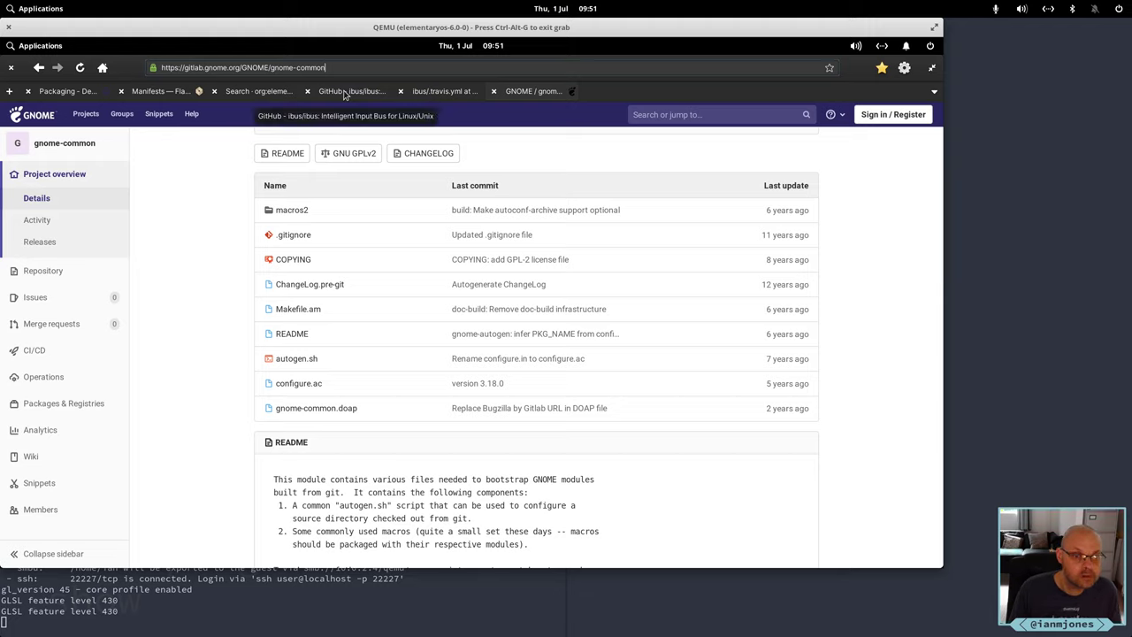
scroll(235, 267, down, 2)
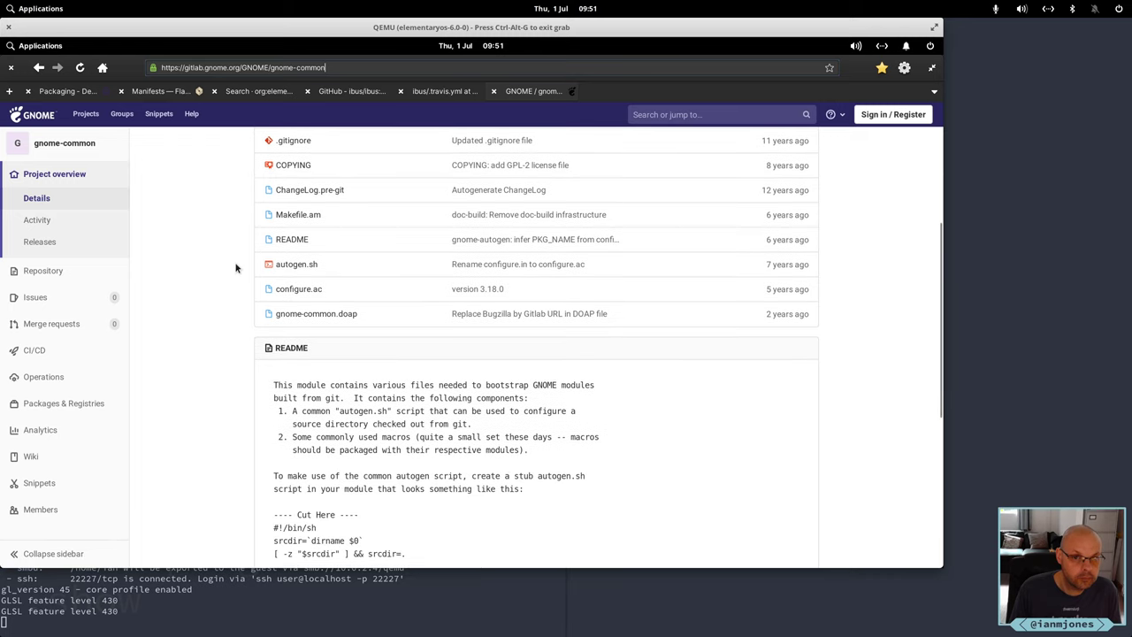
scroll(235, 268, up, 5)
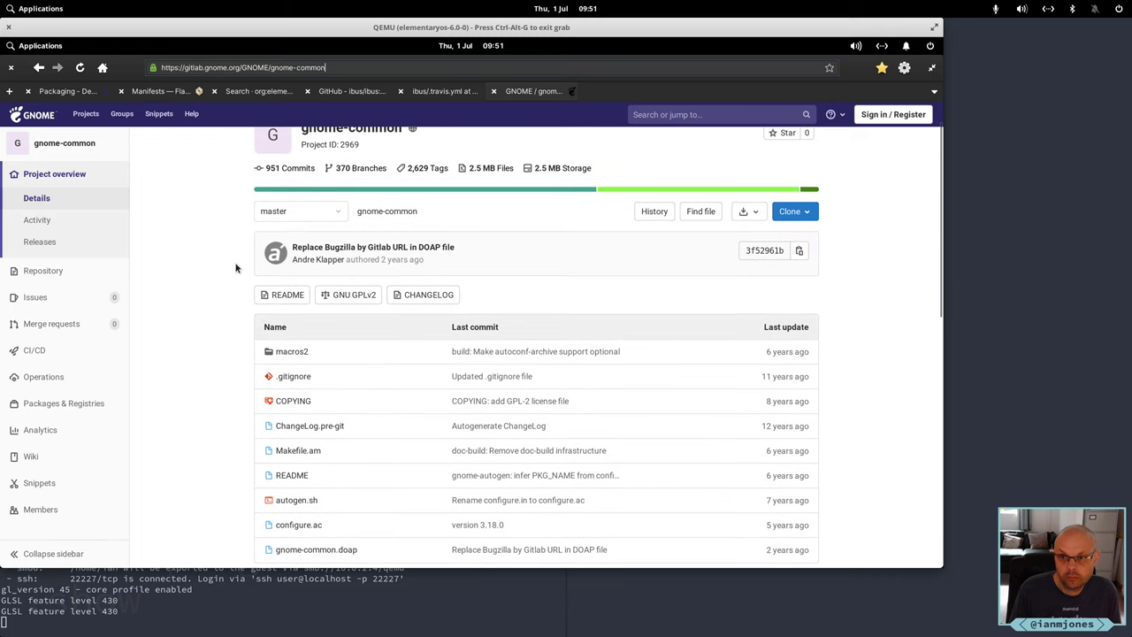
scroll(236, 268, up, 1)
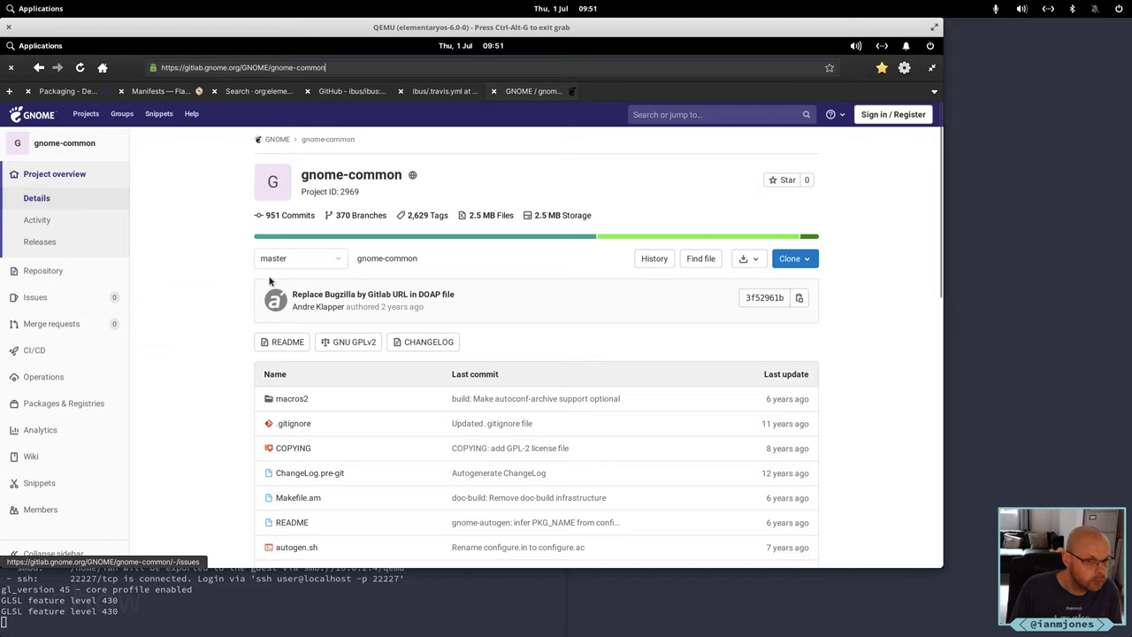
click(425, 216)
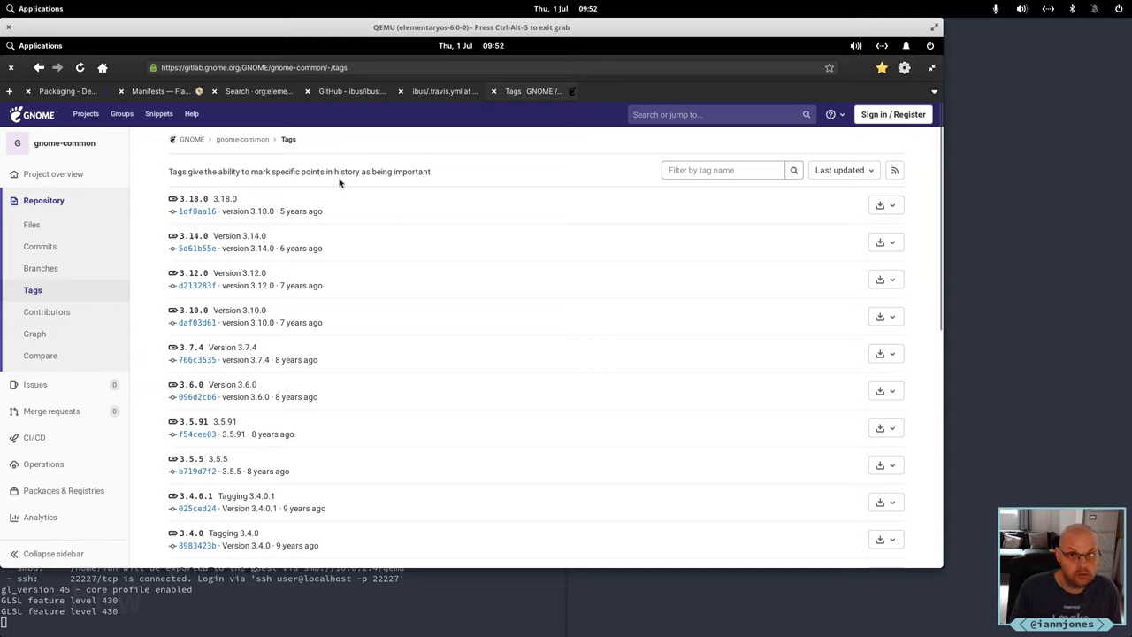
key(alt+Tab)
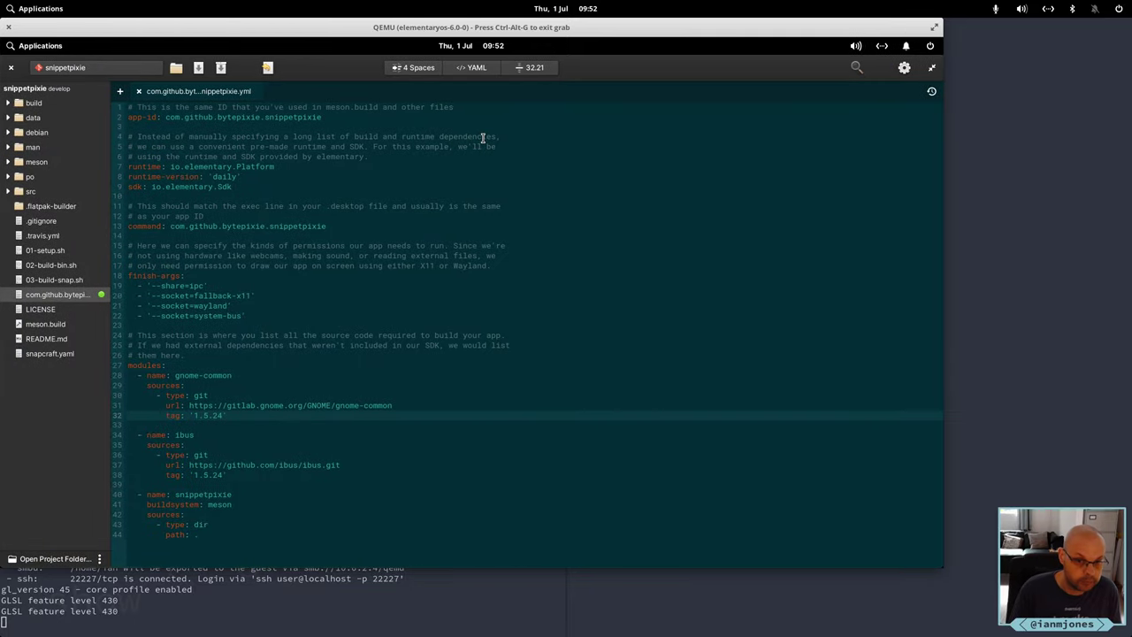
Set the gnome-common module's tag to '3.18.0' in the manifest
key(shift+Left)
key(shift+Left)
key(shift+Left)
key(shift+Left)
key(shift+Left)
key(shift+Left)
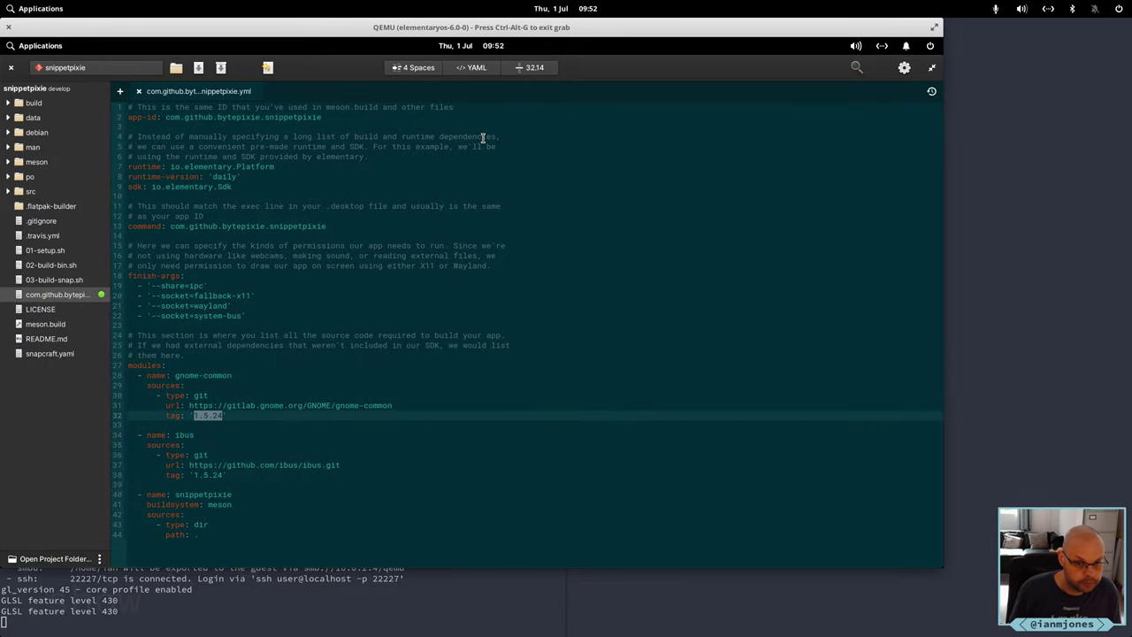
text(3.18.0)
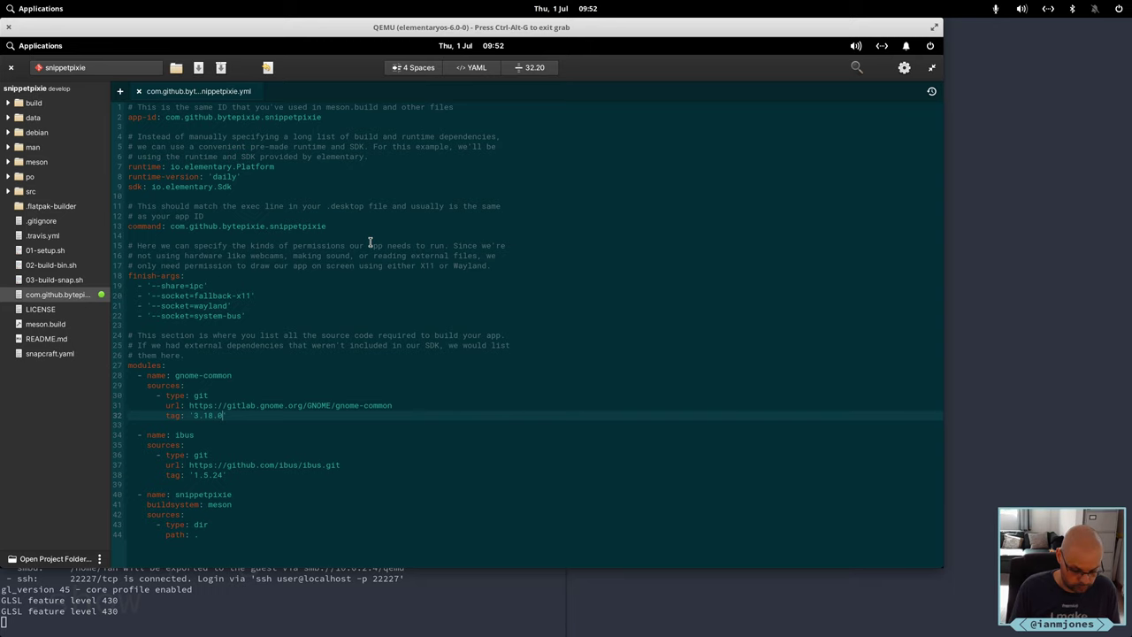
Switch to the terminal and rerun flatpak-builder build com.github.bytepixie.snippetpixie.yml --user --install --force-clean
key(alt+Tab)
key(Up)
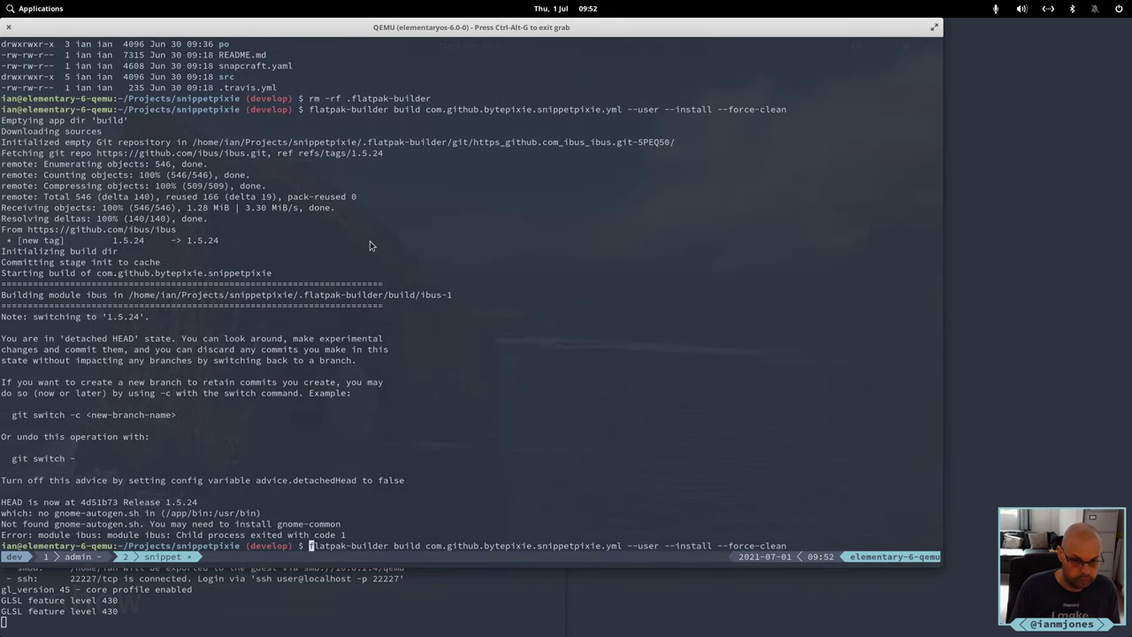
key(Return)
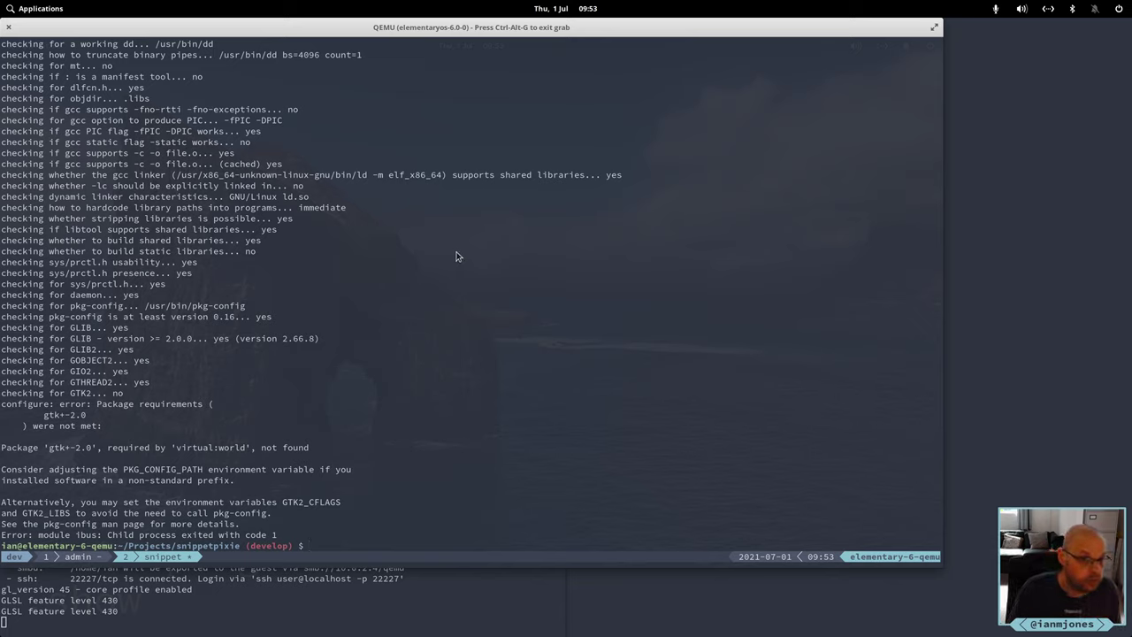
Examine the flatpak-builder output for the ibus module, from the configure checks back through the autoreconf and file-copying stages
scroll(490, 298, up, 4)
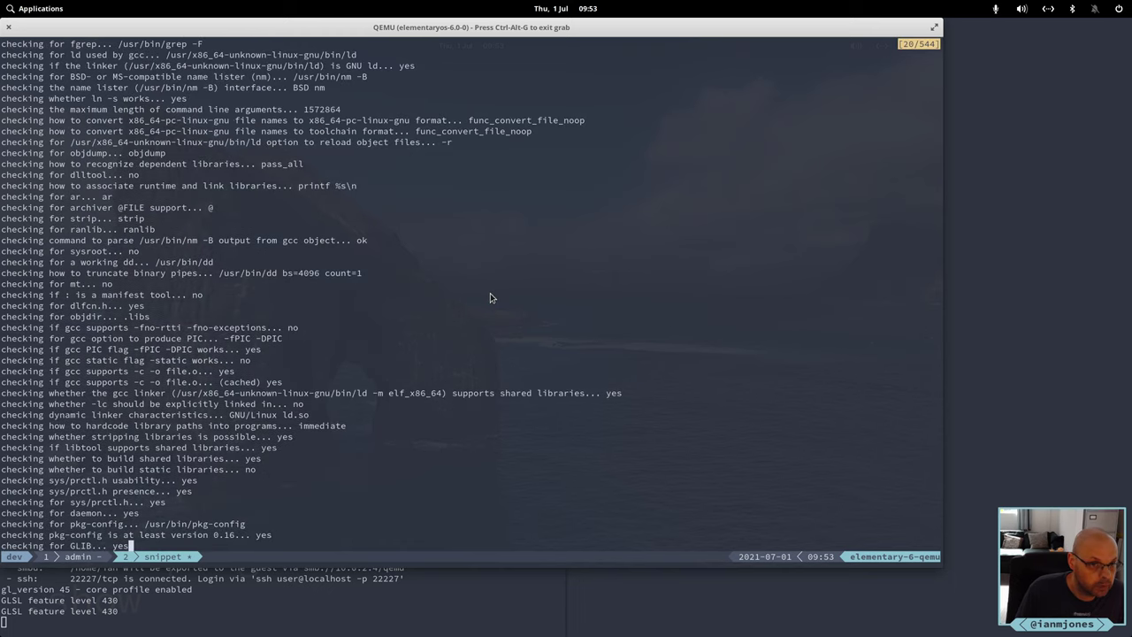
scroll(490, 298, up, 10)
scroll(490, 298, up, 8)
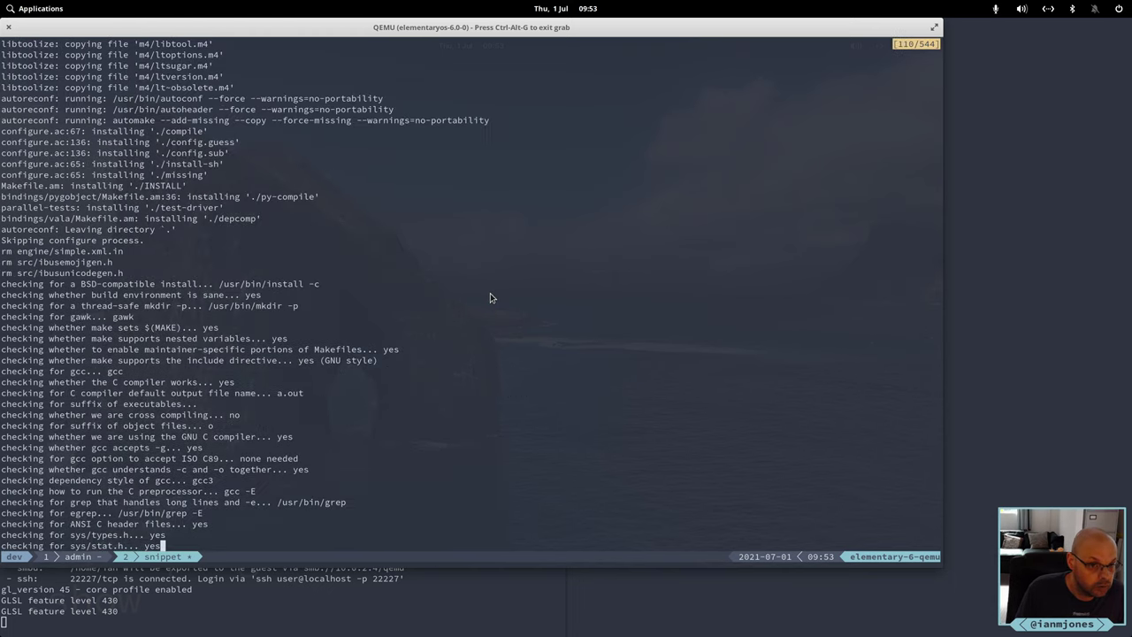
scroll(490, 298, down, 20)
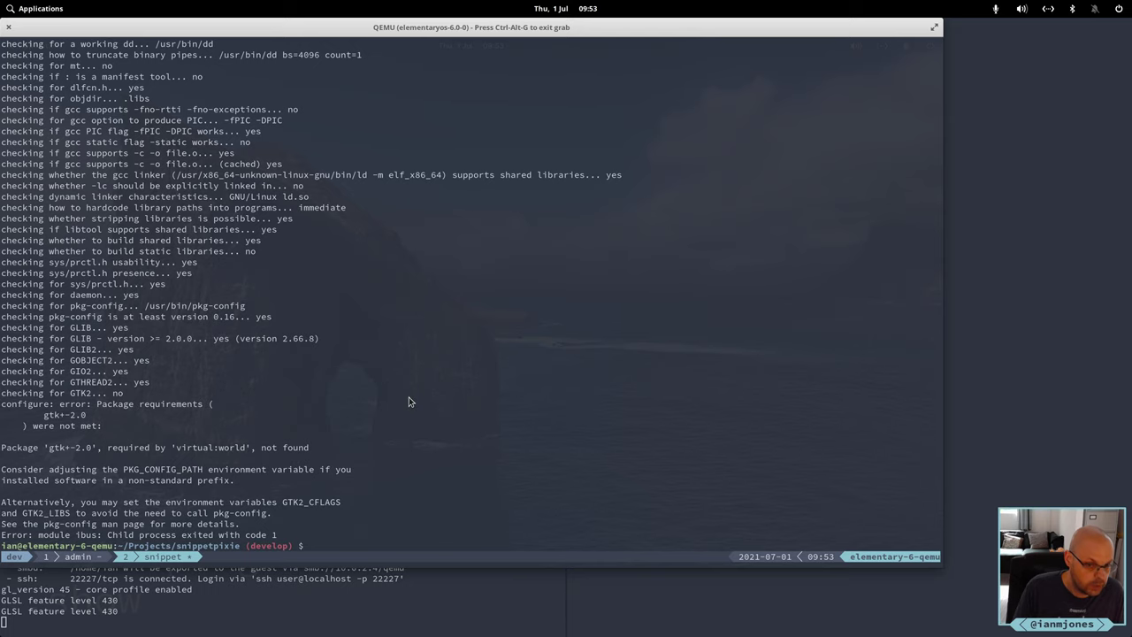
scroll(408, 401, up, 15)
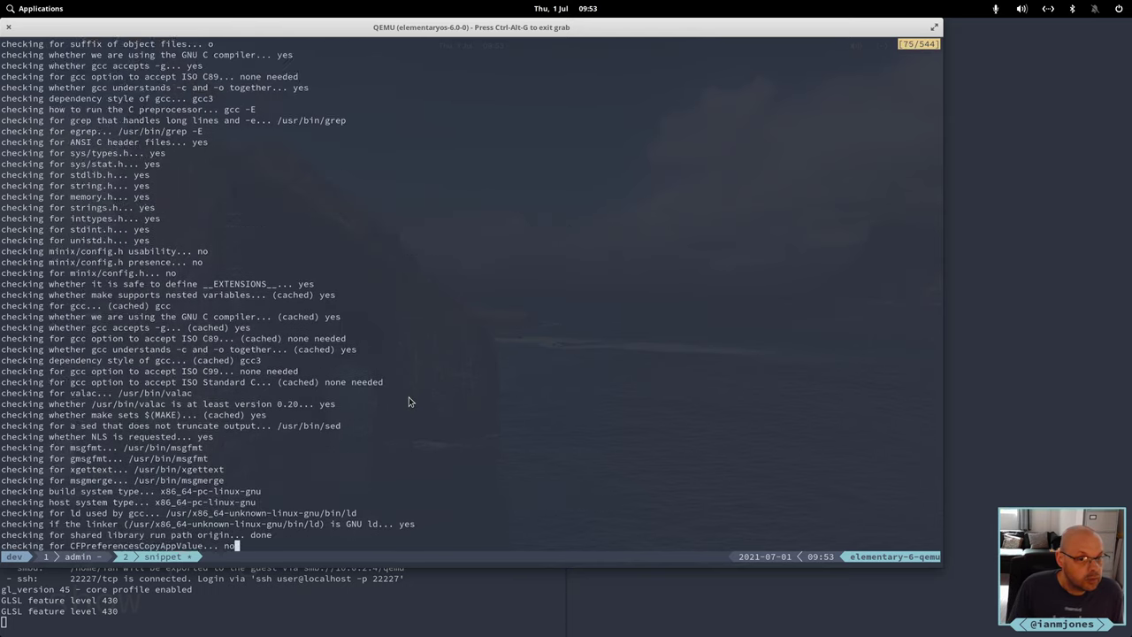
scroll(408, 401, up, 8)
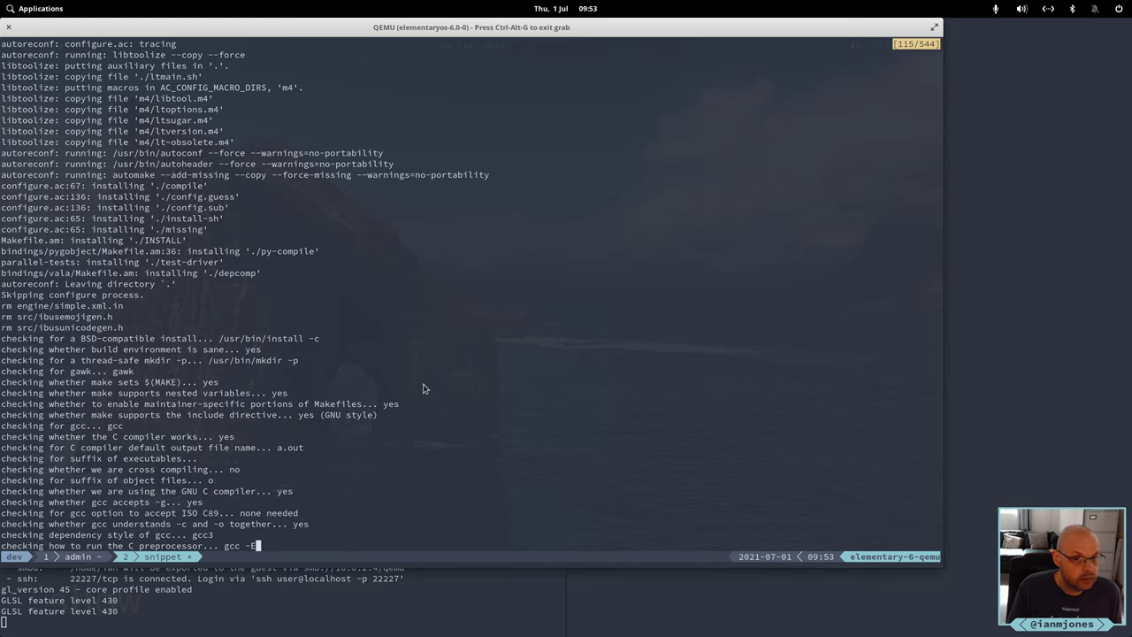
scroll(412, 332, up, 4)
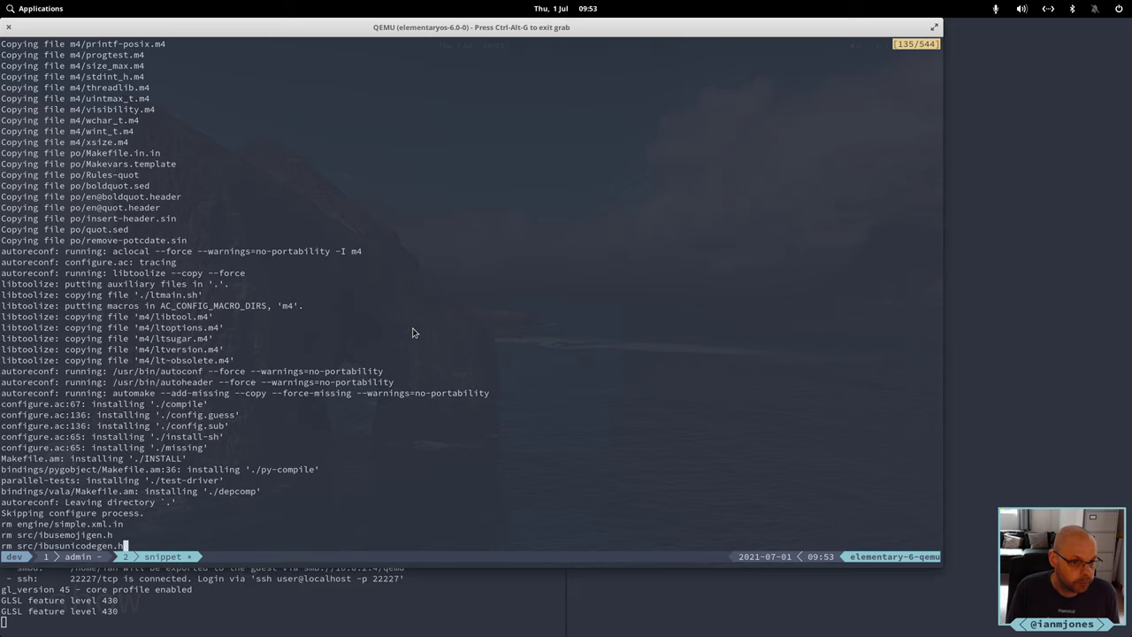
scroll(412, 333, up, 4)
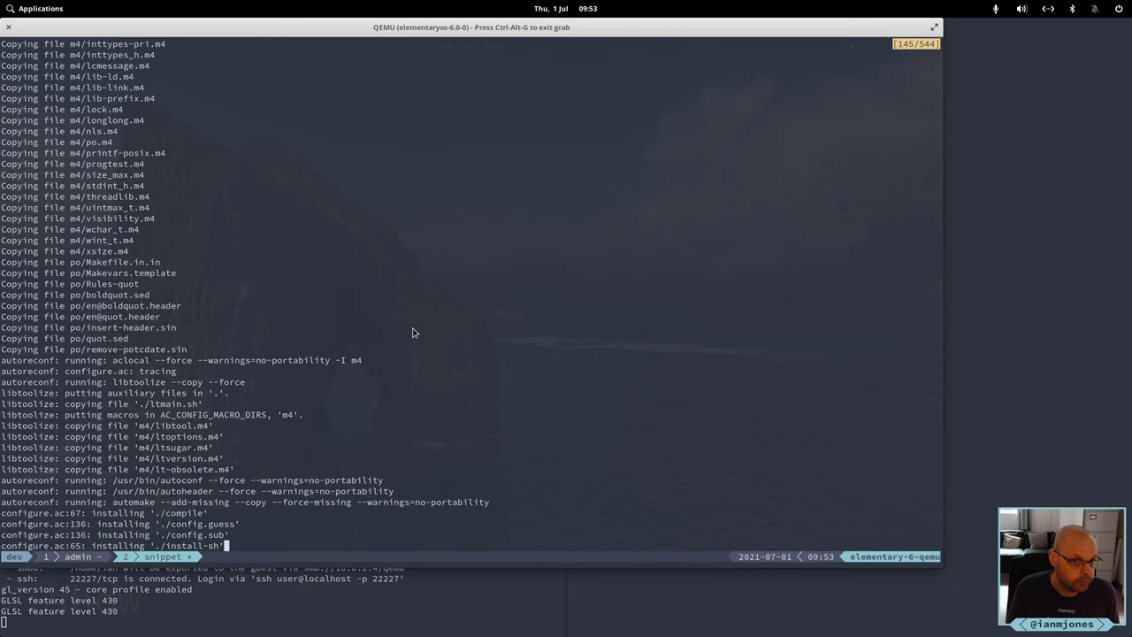